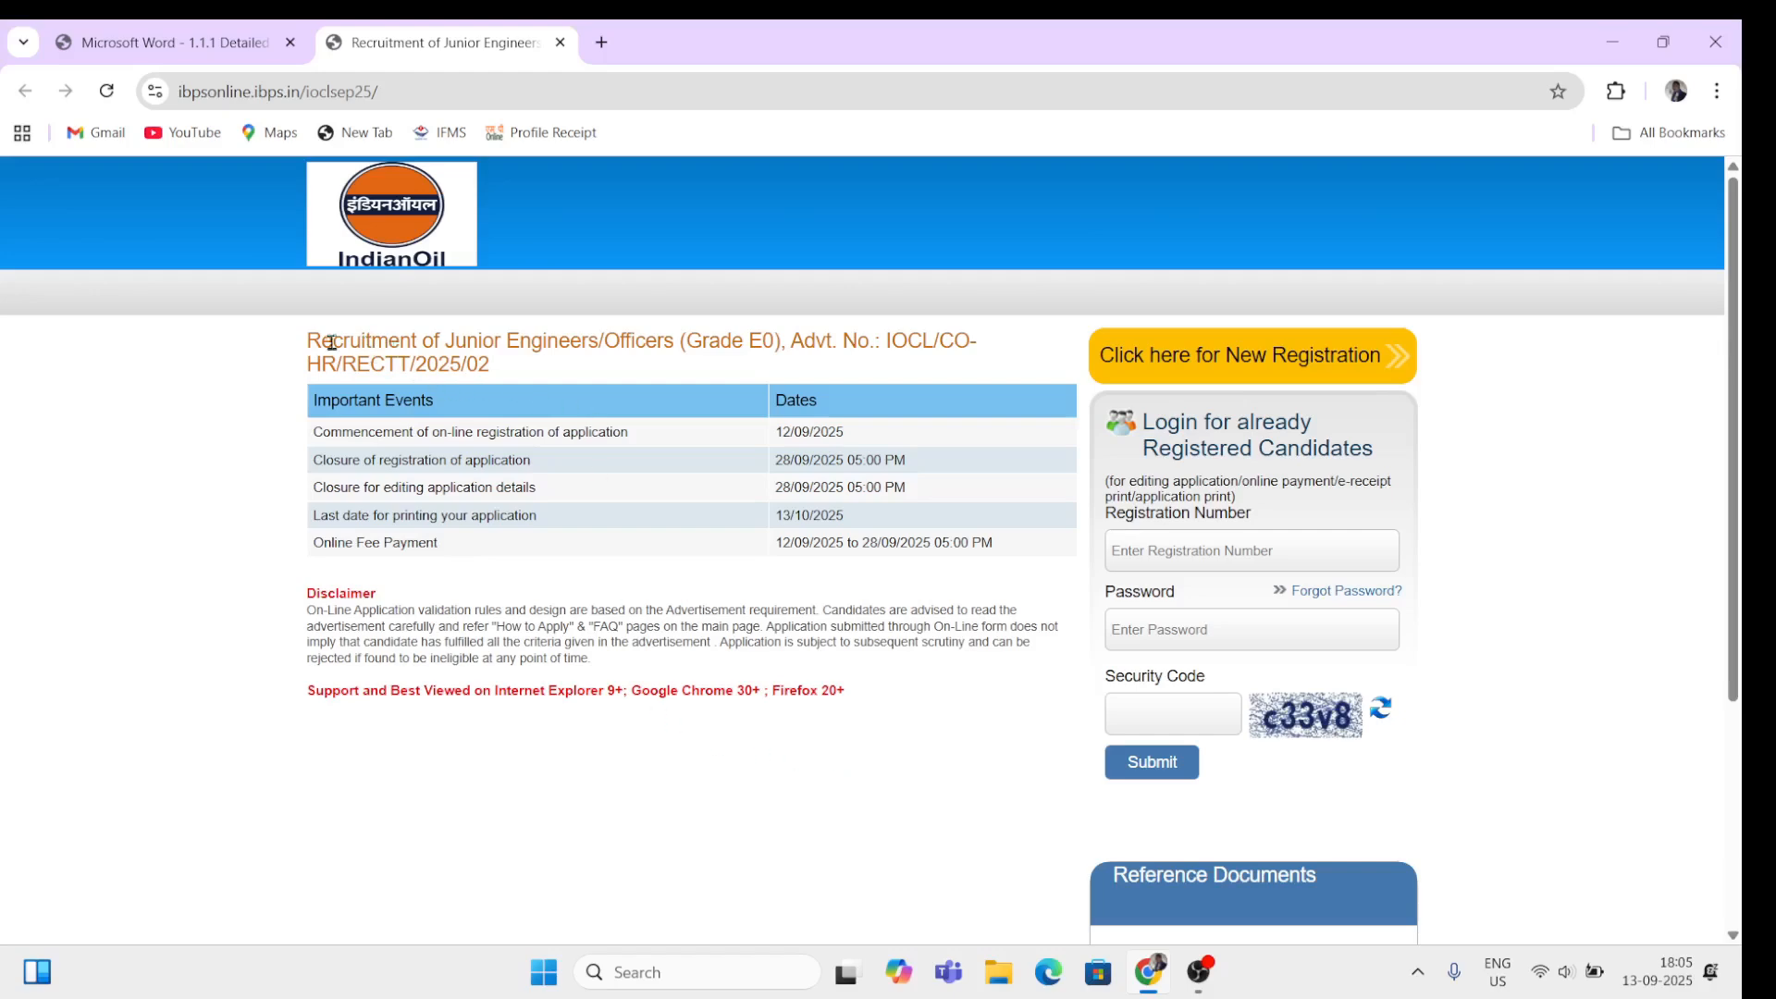
Step: Switch to the advertisement PDF and review the Junior Engineer post, diploma disciplines and pay scale
drag(322, 343, 756, 350)
click(760, 373)
click(219, 48)
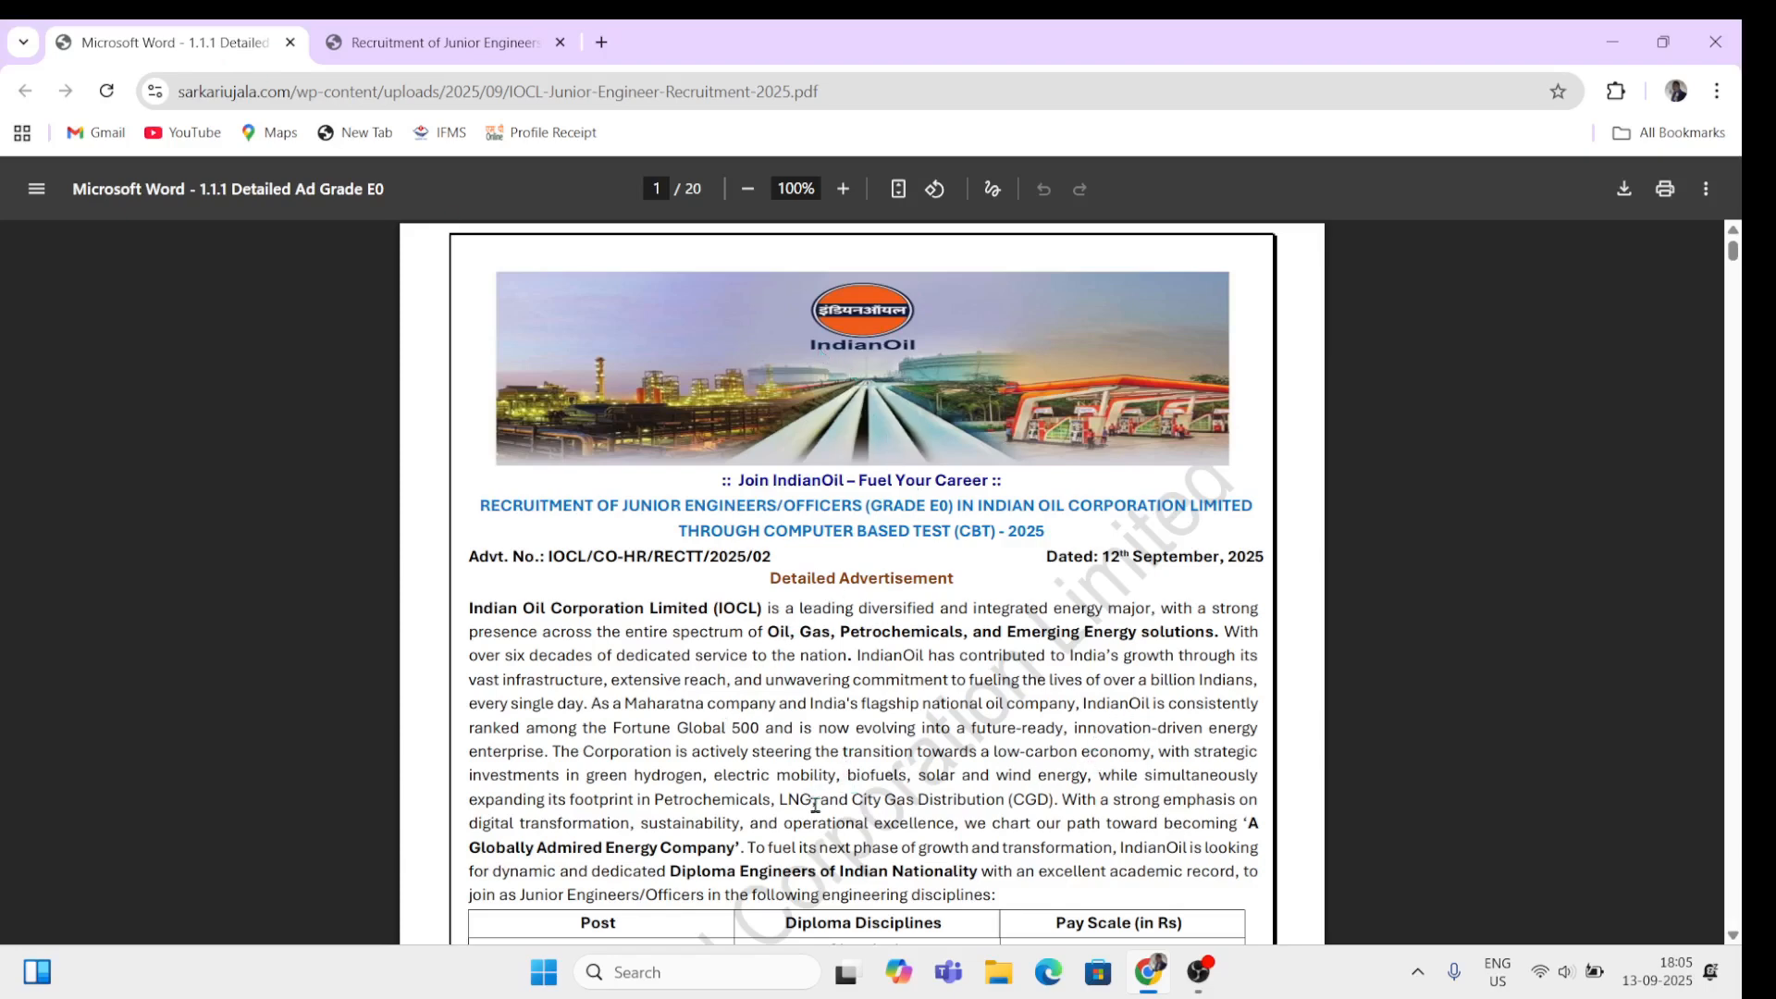
scroll(813, 807, down, 5)
double_click(592, 472)
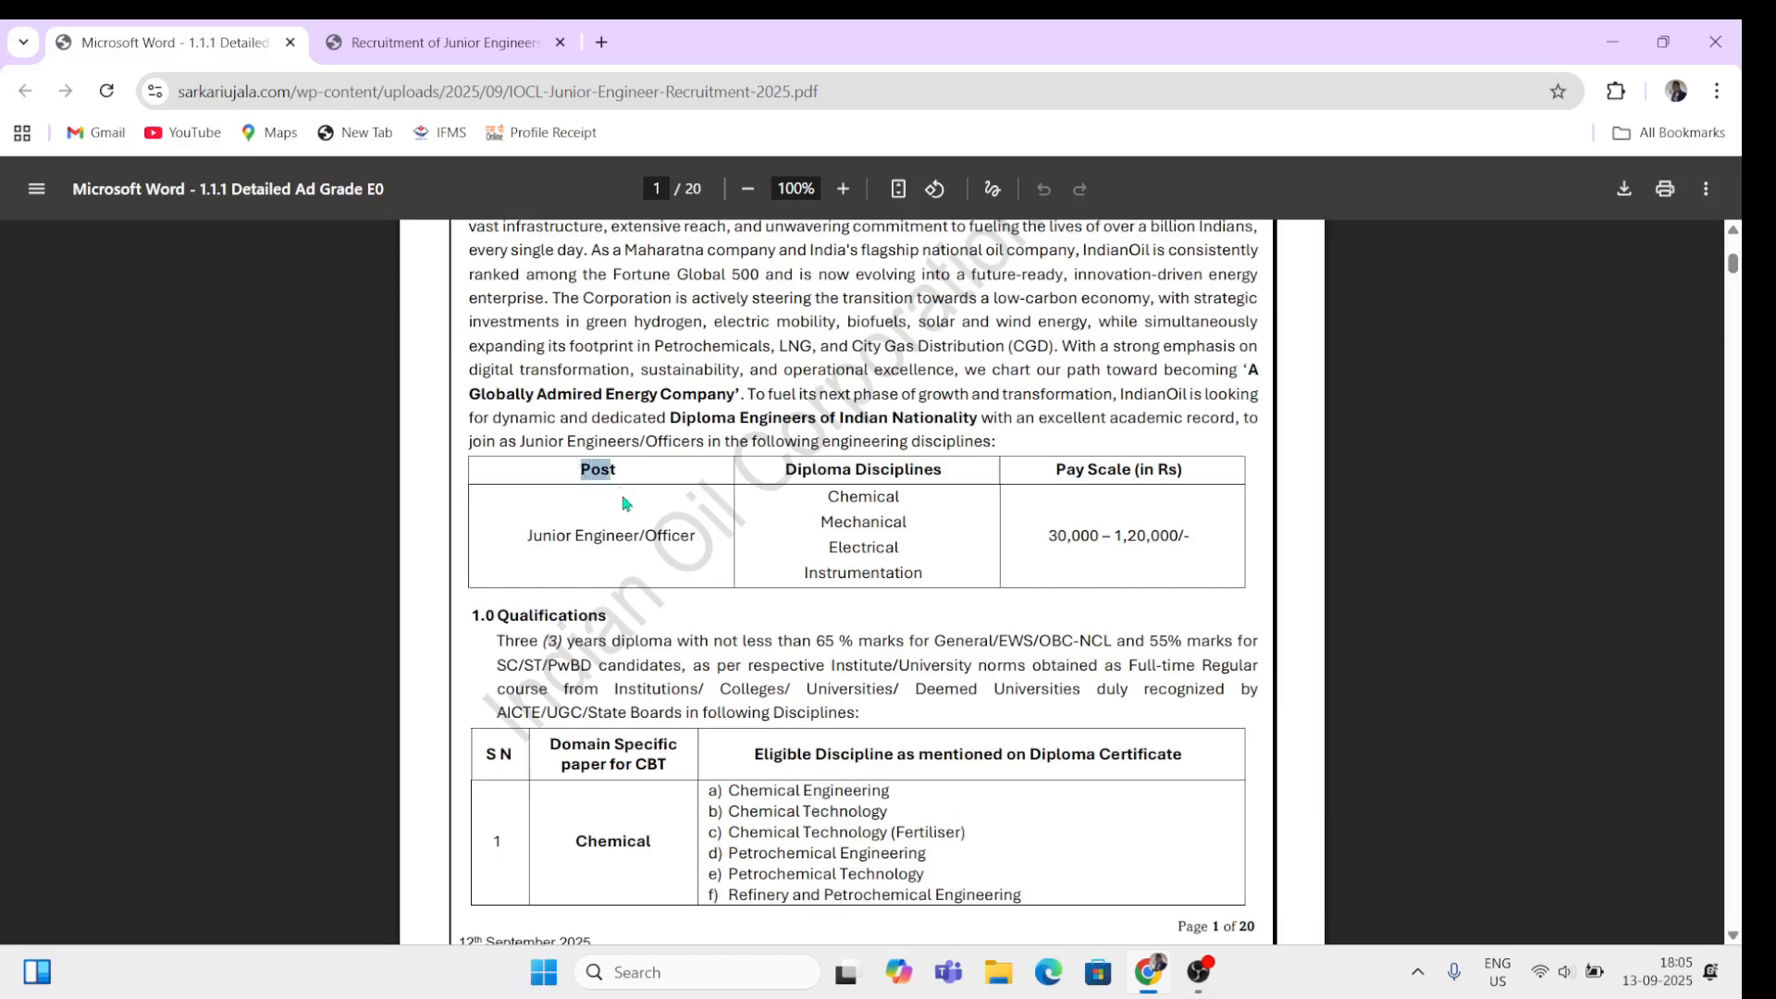
drag(528, 537, 694, 539)
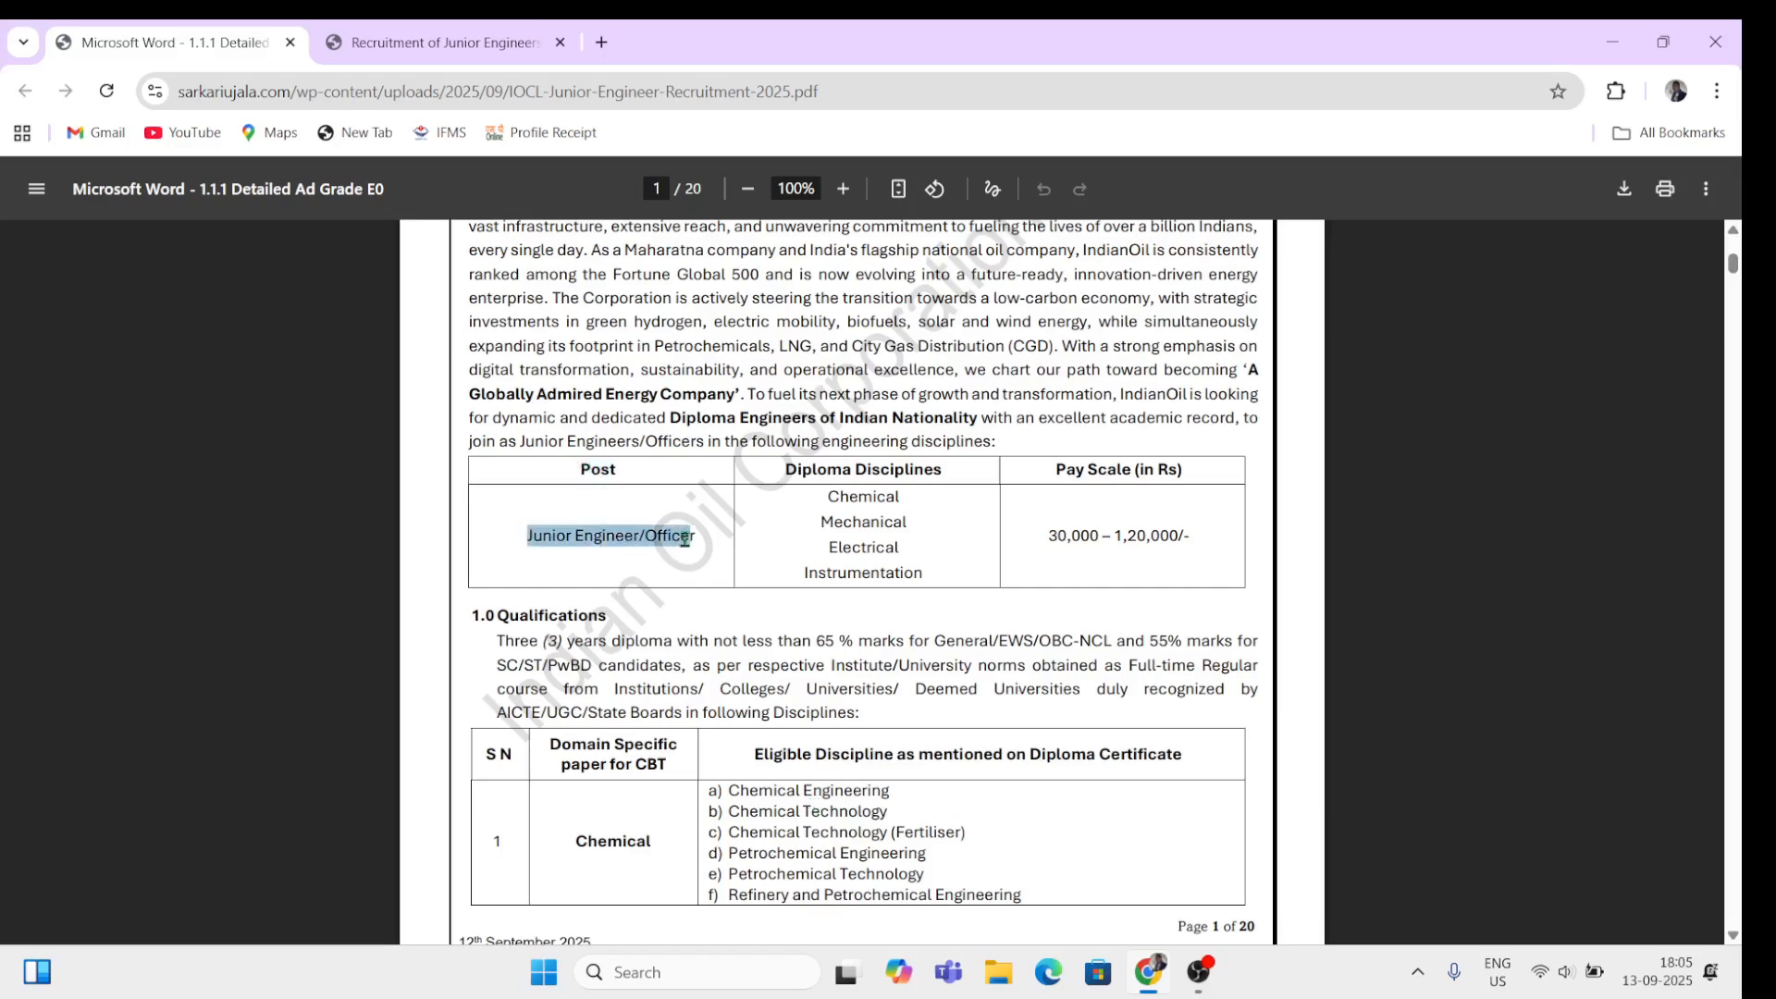
drag(787, 470, 943, 474)
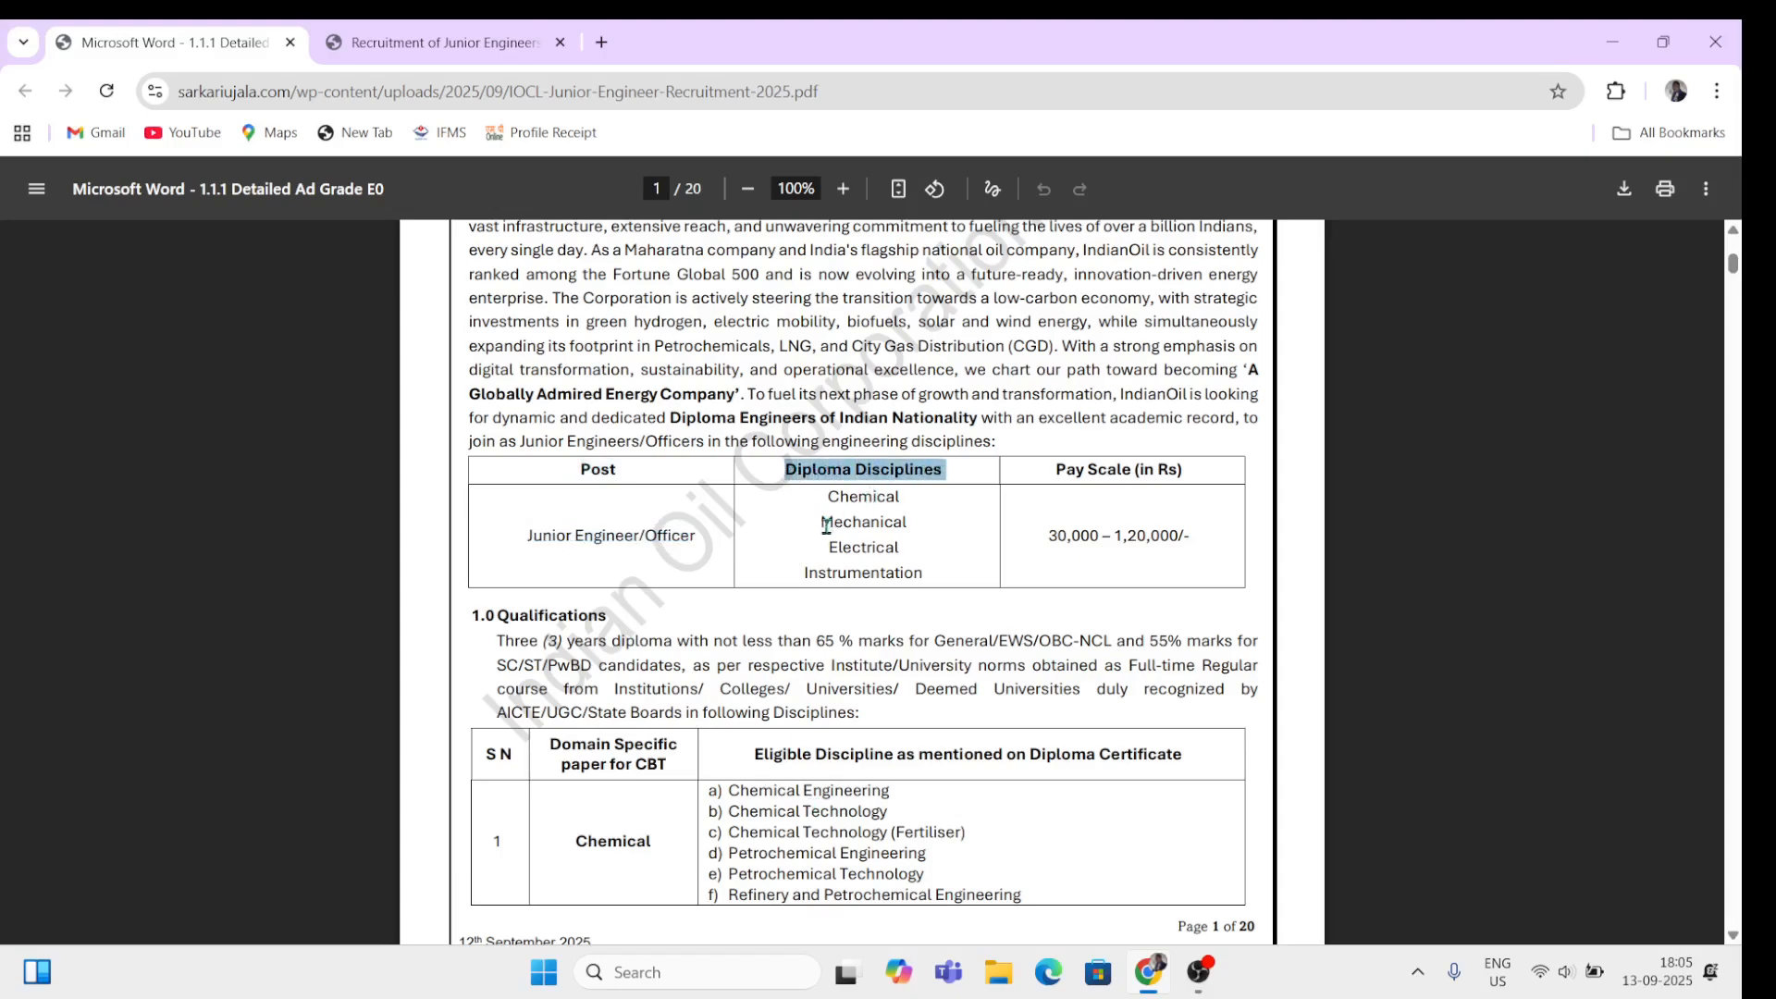
double_click(836, 498)
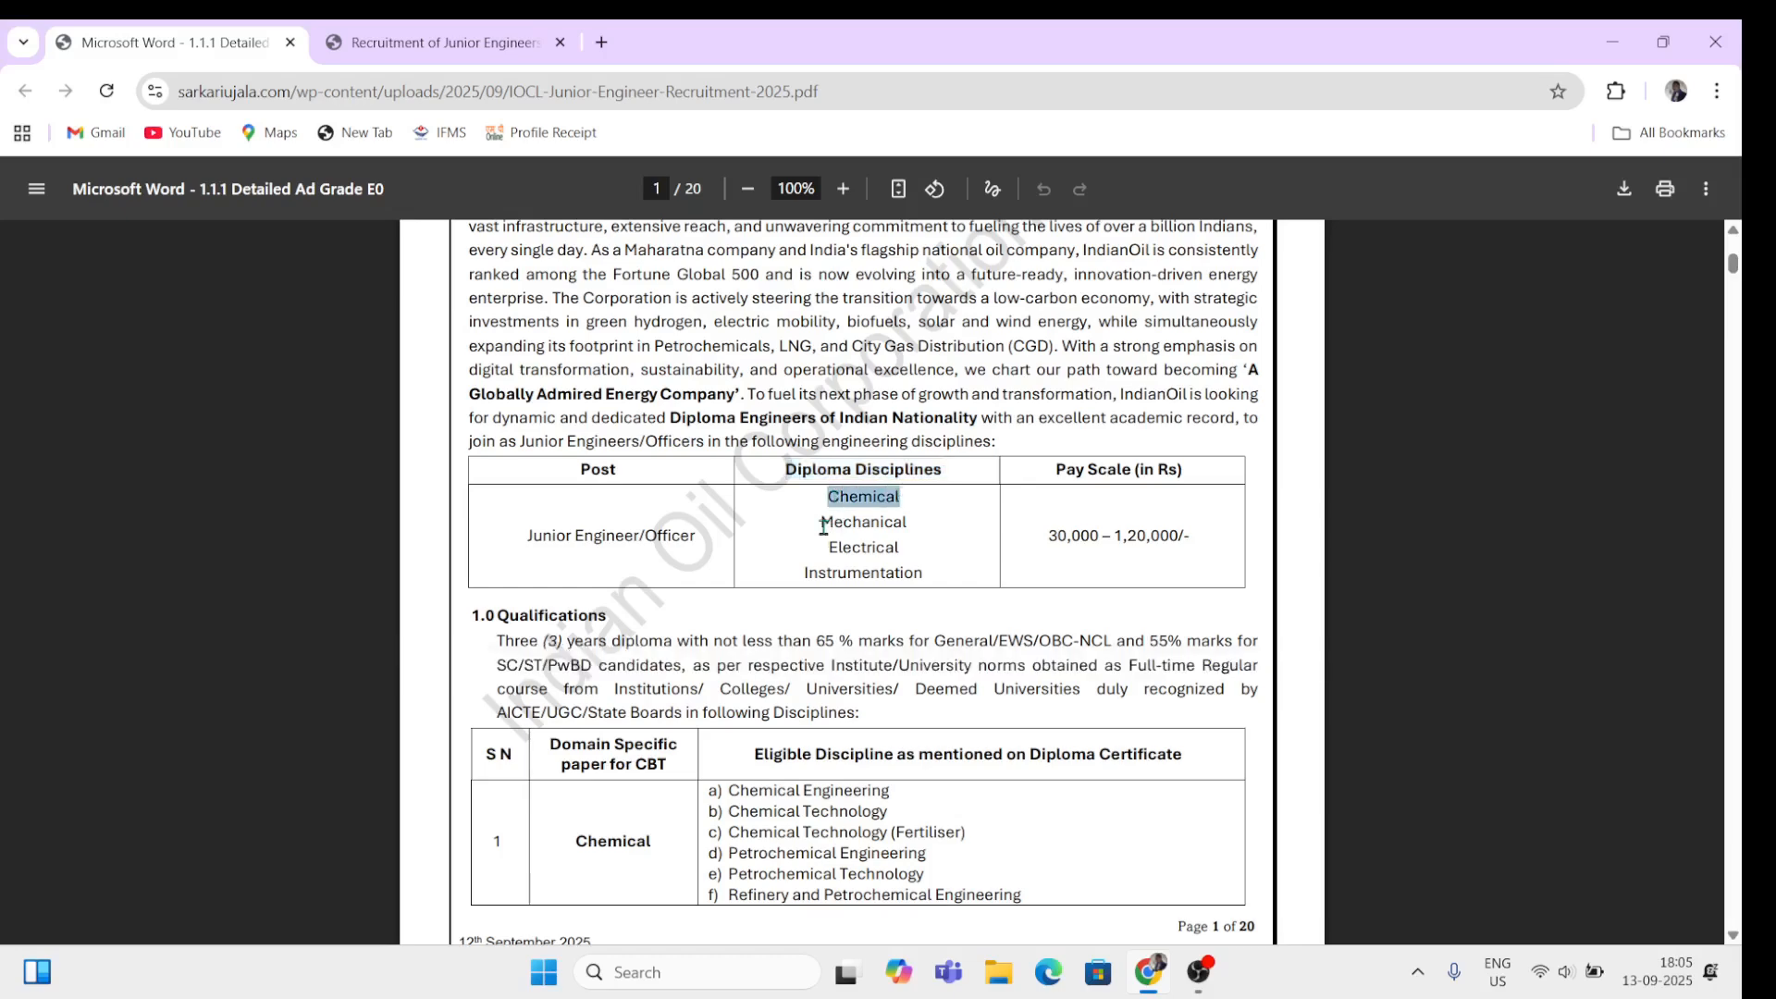
drag(823, 526, 909, 544)
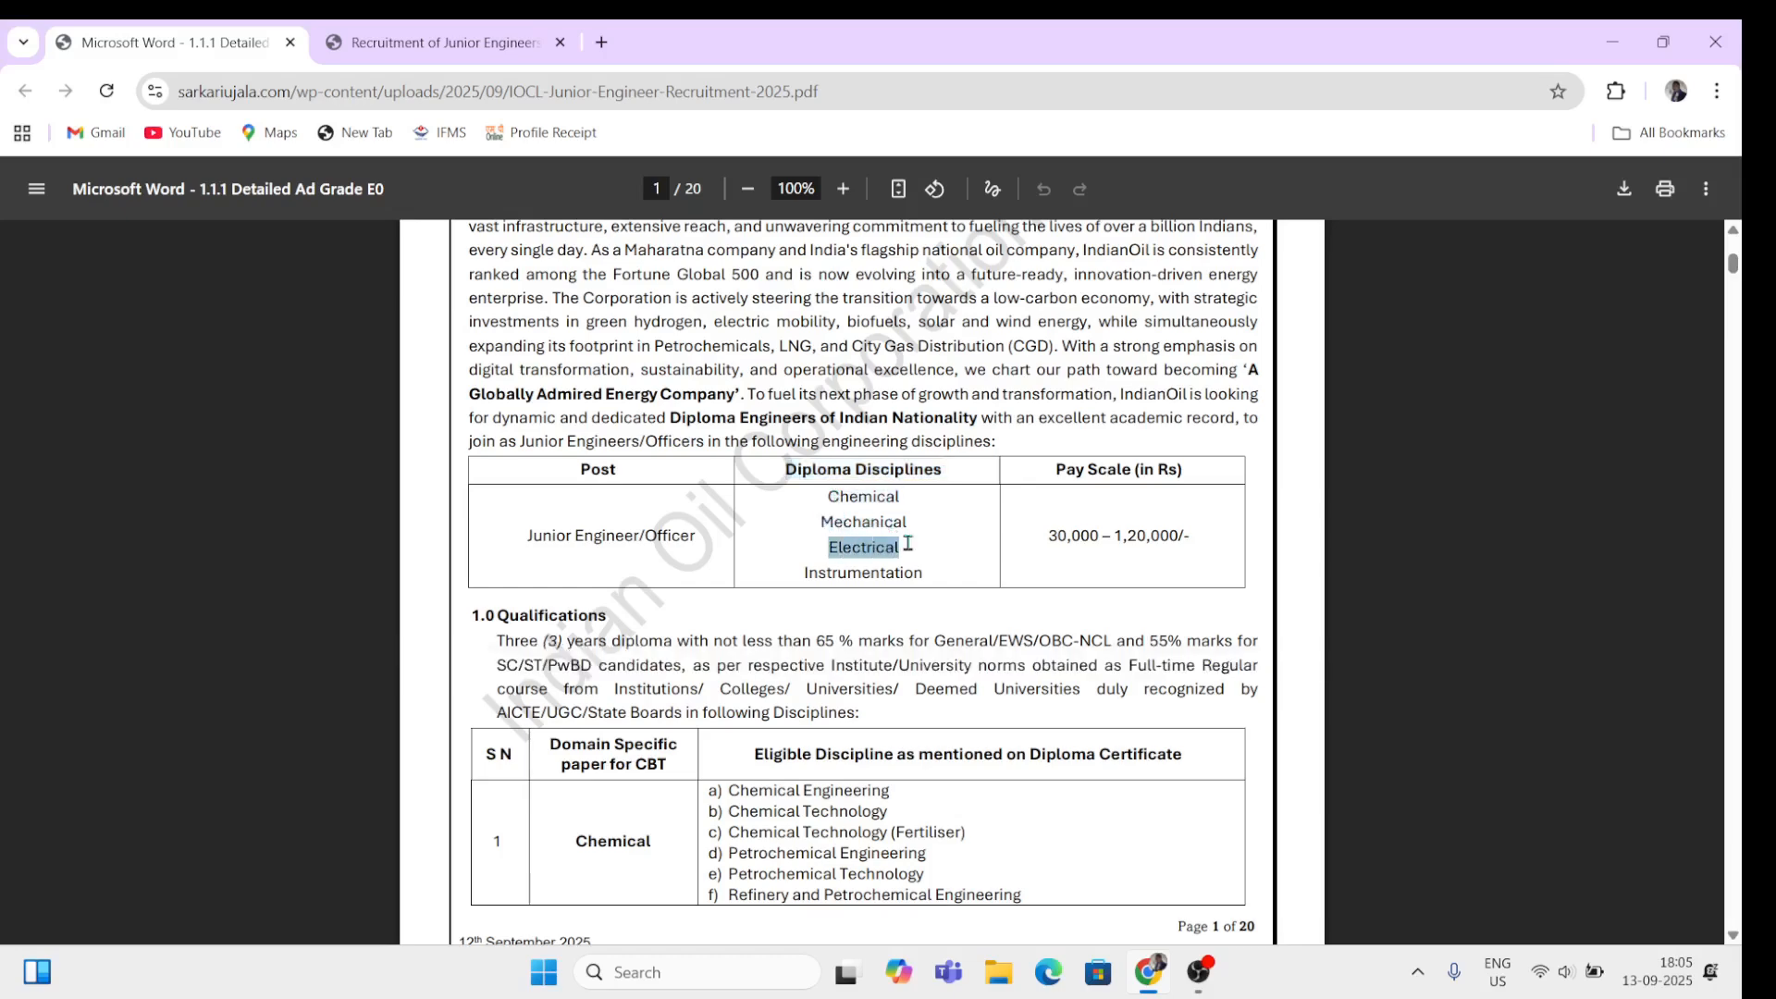
drag(801, 572, 915, 572)
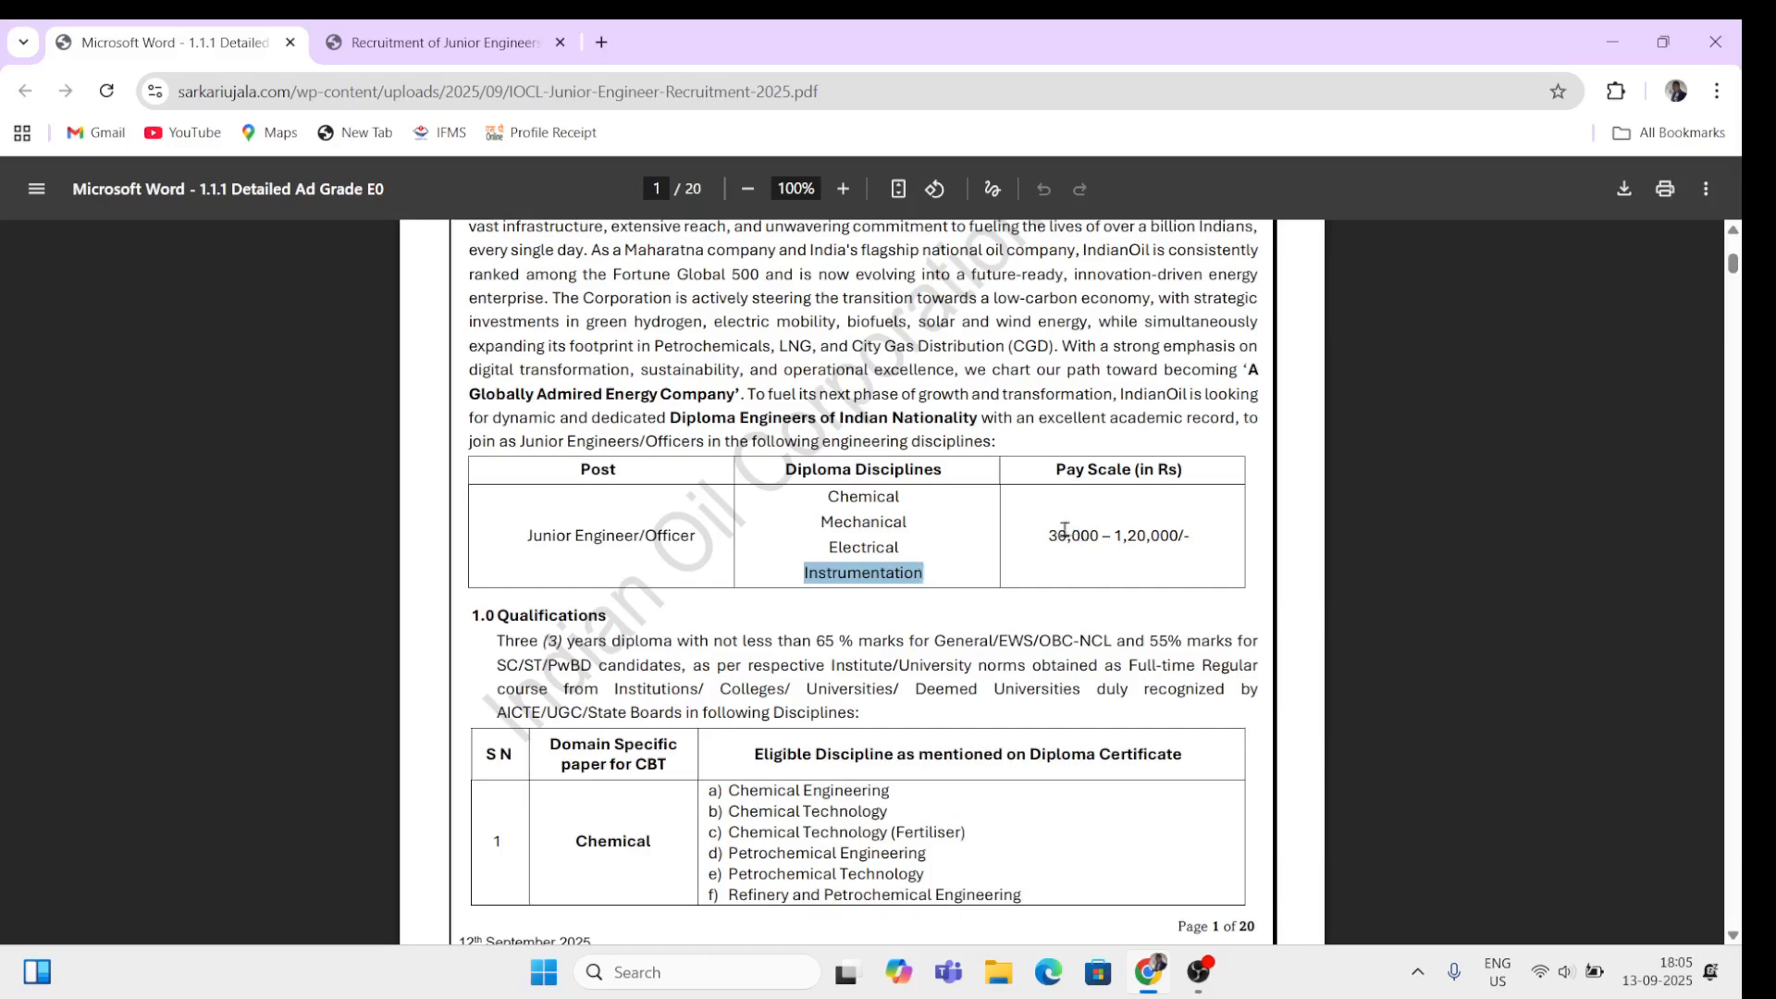
drag(1051, 534, 1101, 556)
click(1098, 556)
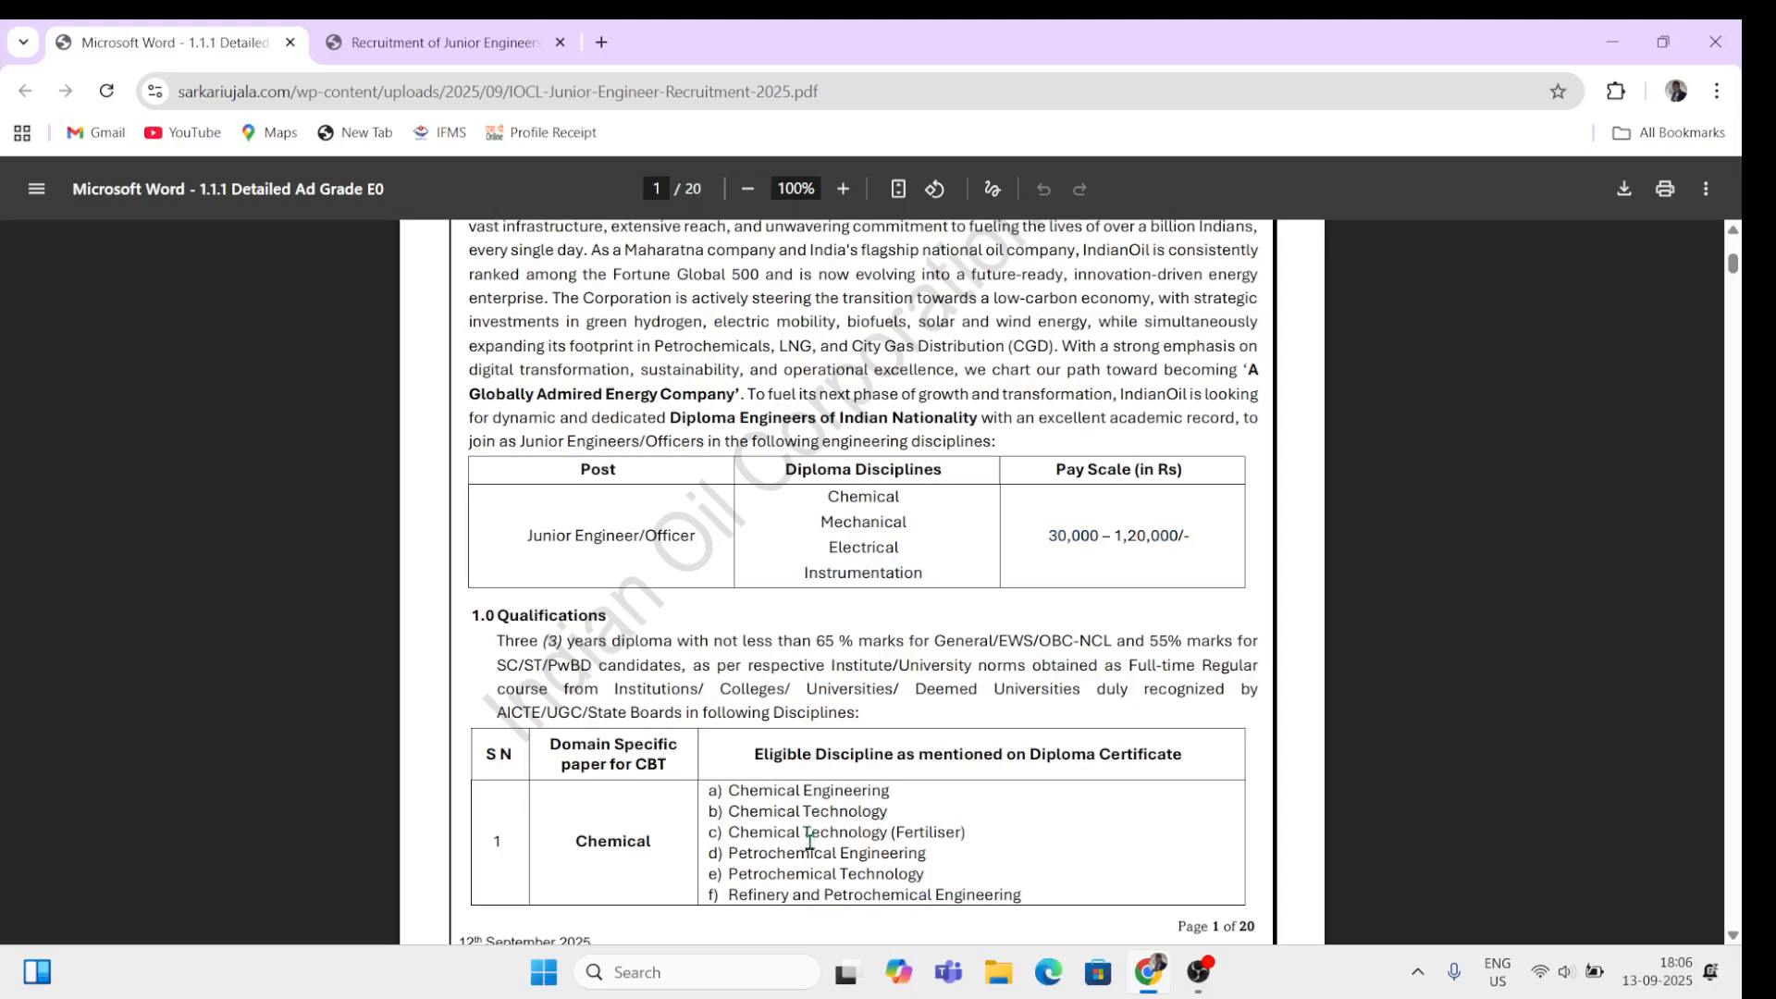
Step: Read serial number 1's eligible disciplines, Chemical Engineering and Chemical Technology
scroll(810, 842, down, 5)
scroll(811, 842, up, 5)
drag(487, 754, 514, 761)
drag(485, 844, 654, 844)
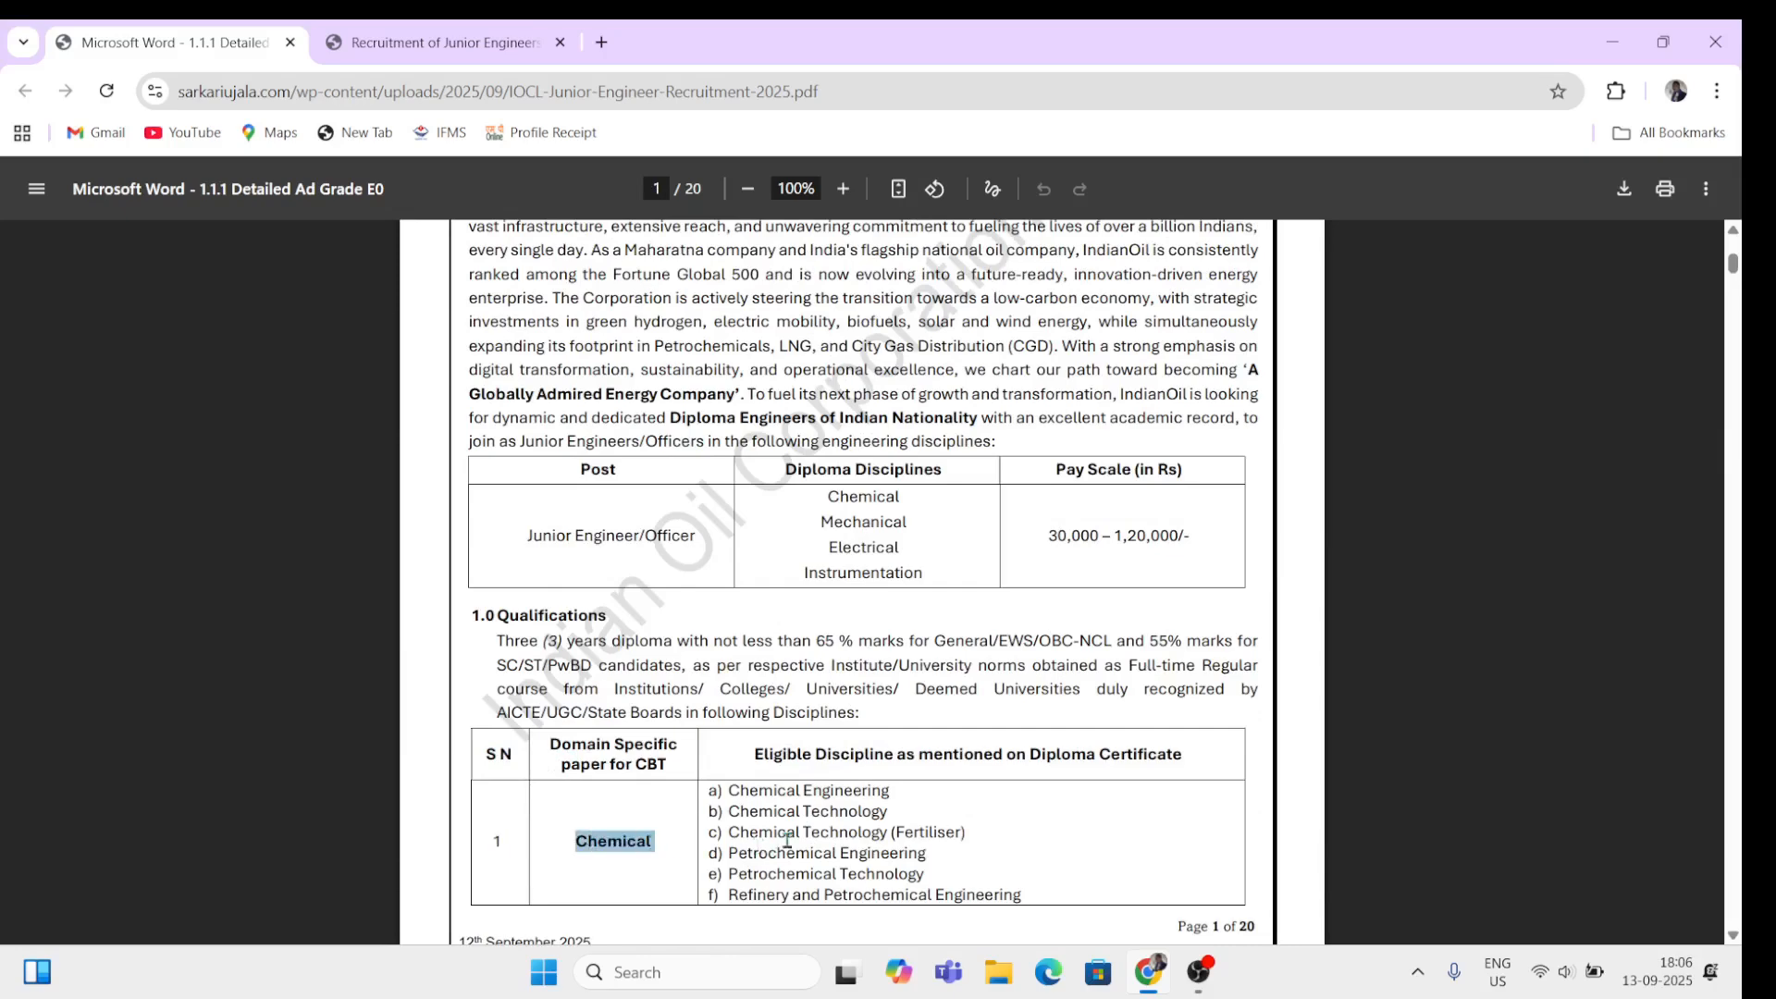
drag(730, 791, 902, 792)
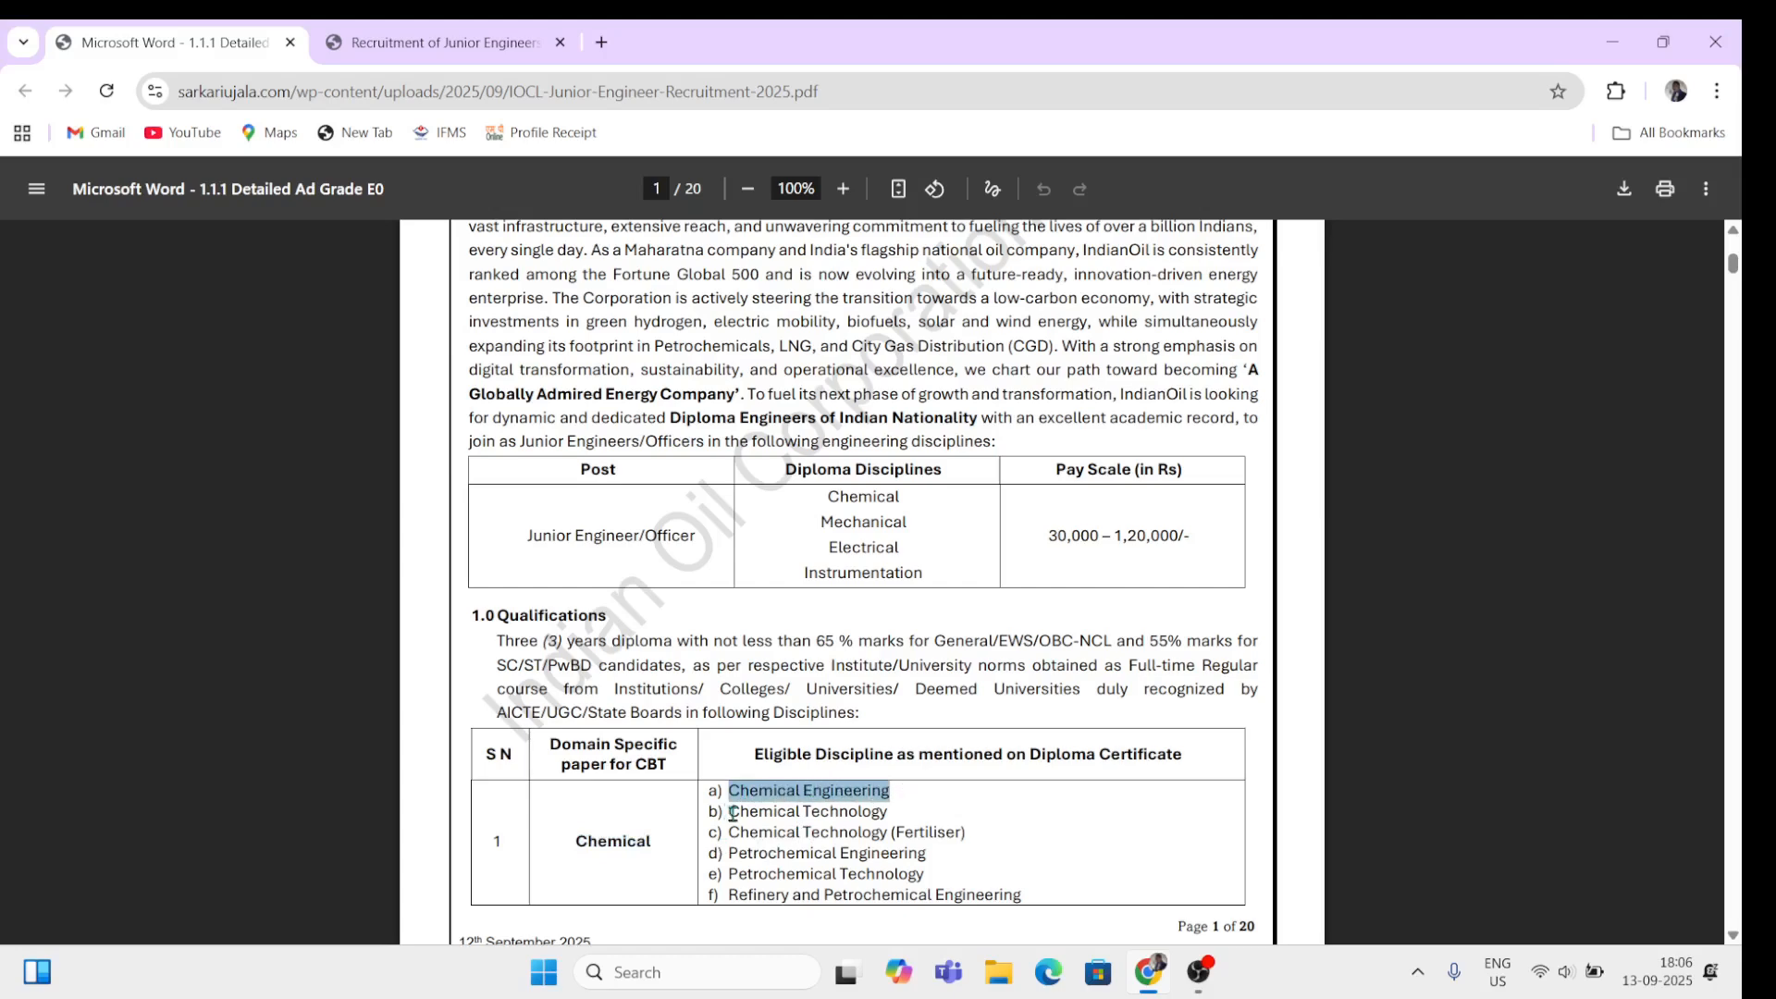
drag(739, 813, 897, 813)
click(895, 839)
scroll(855, 838, down, 5)
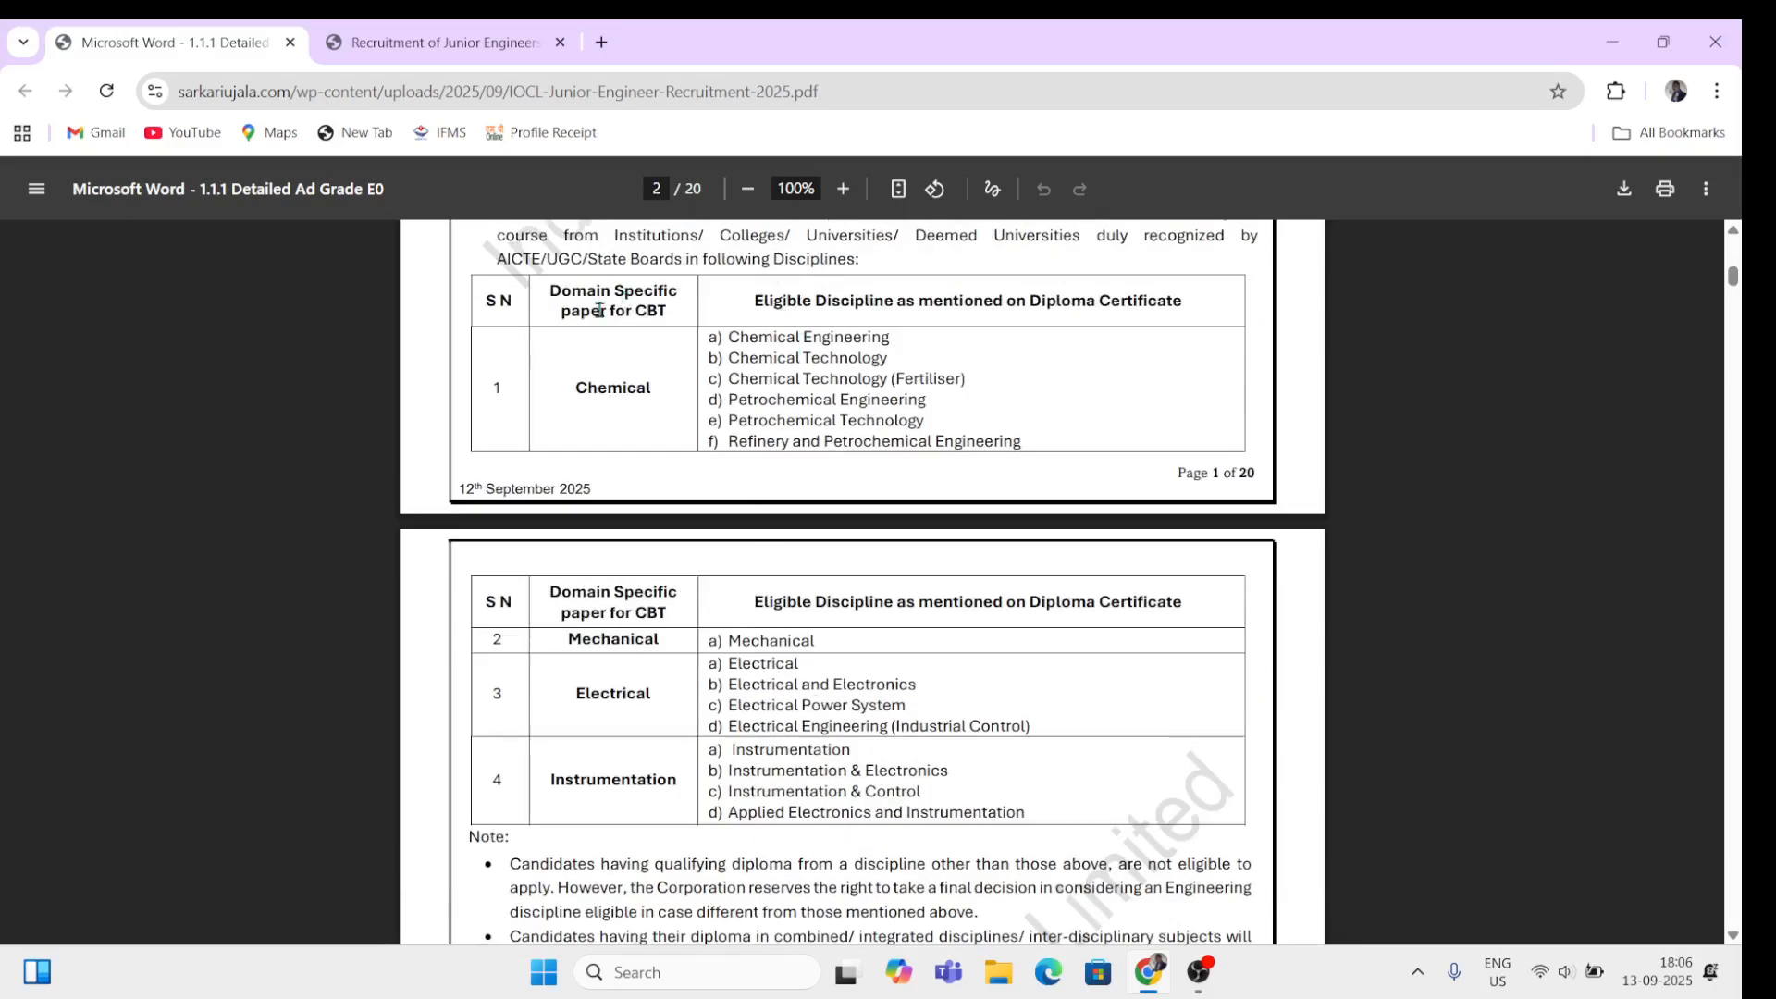
drag(751, 357, 830, 359)
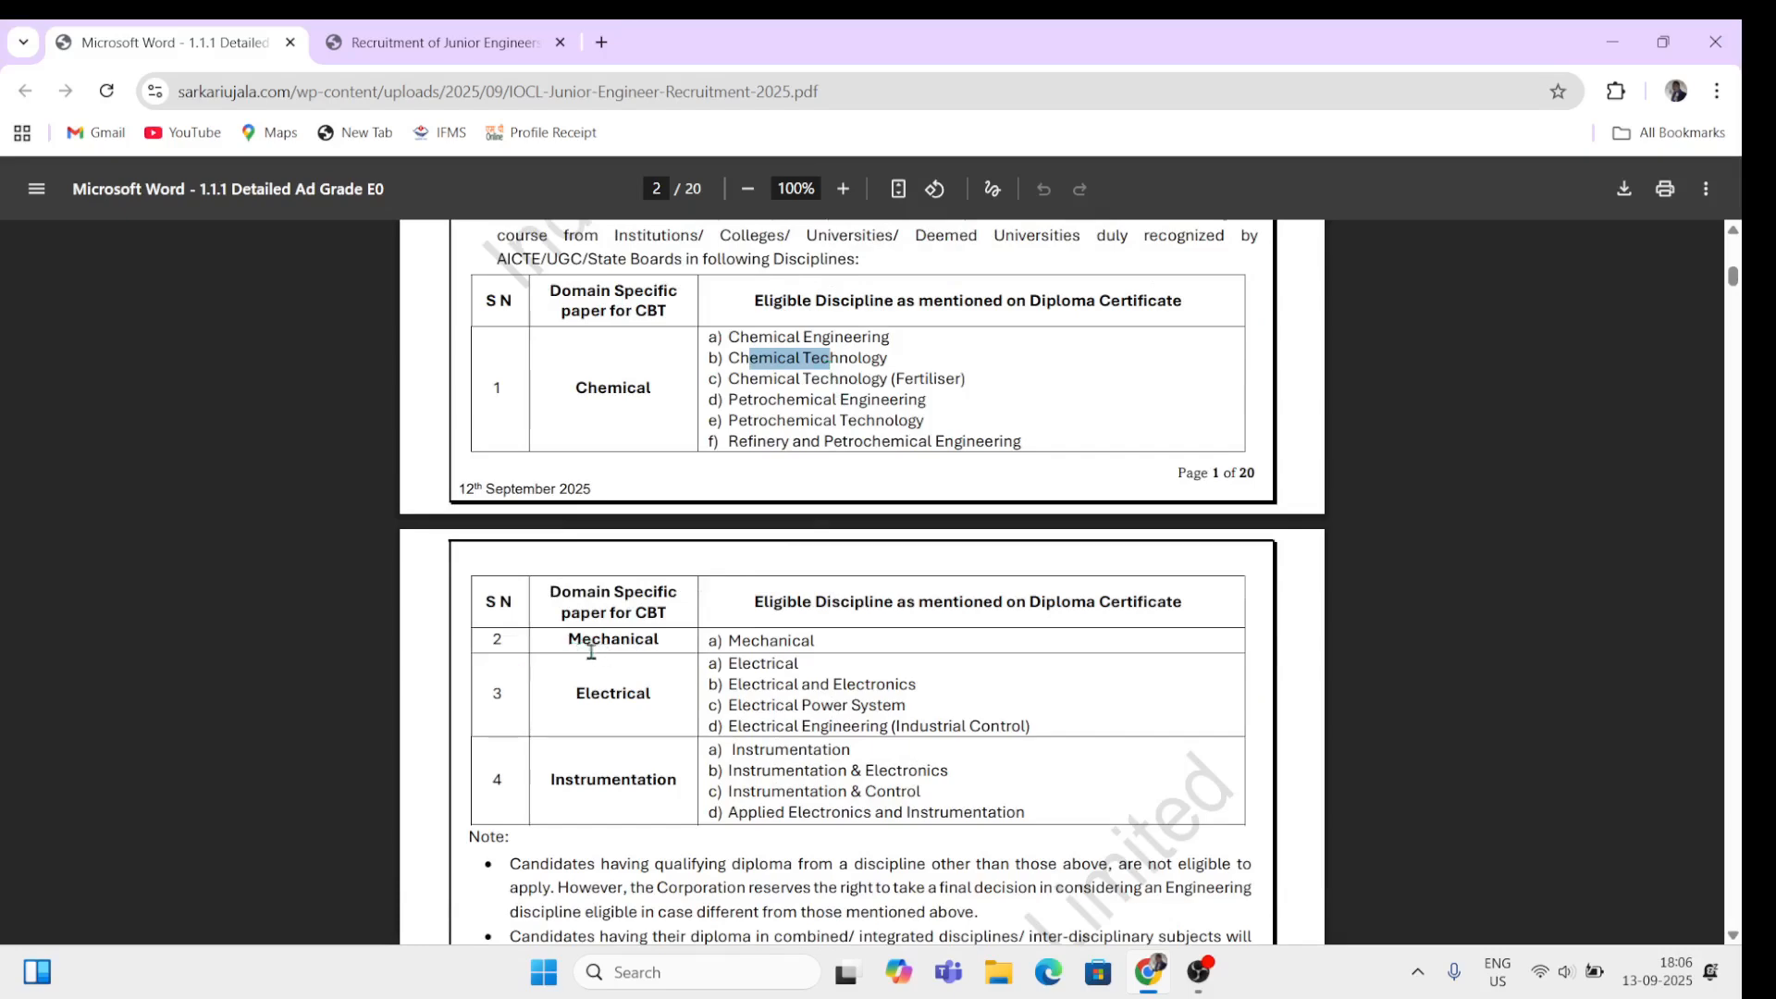
Step: Review the Mechanical, Electrical and Instrumentation rows with their eligible disciplines
drag(568, 642, 683, 673)
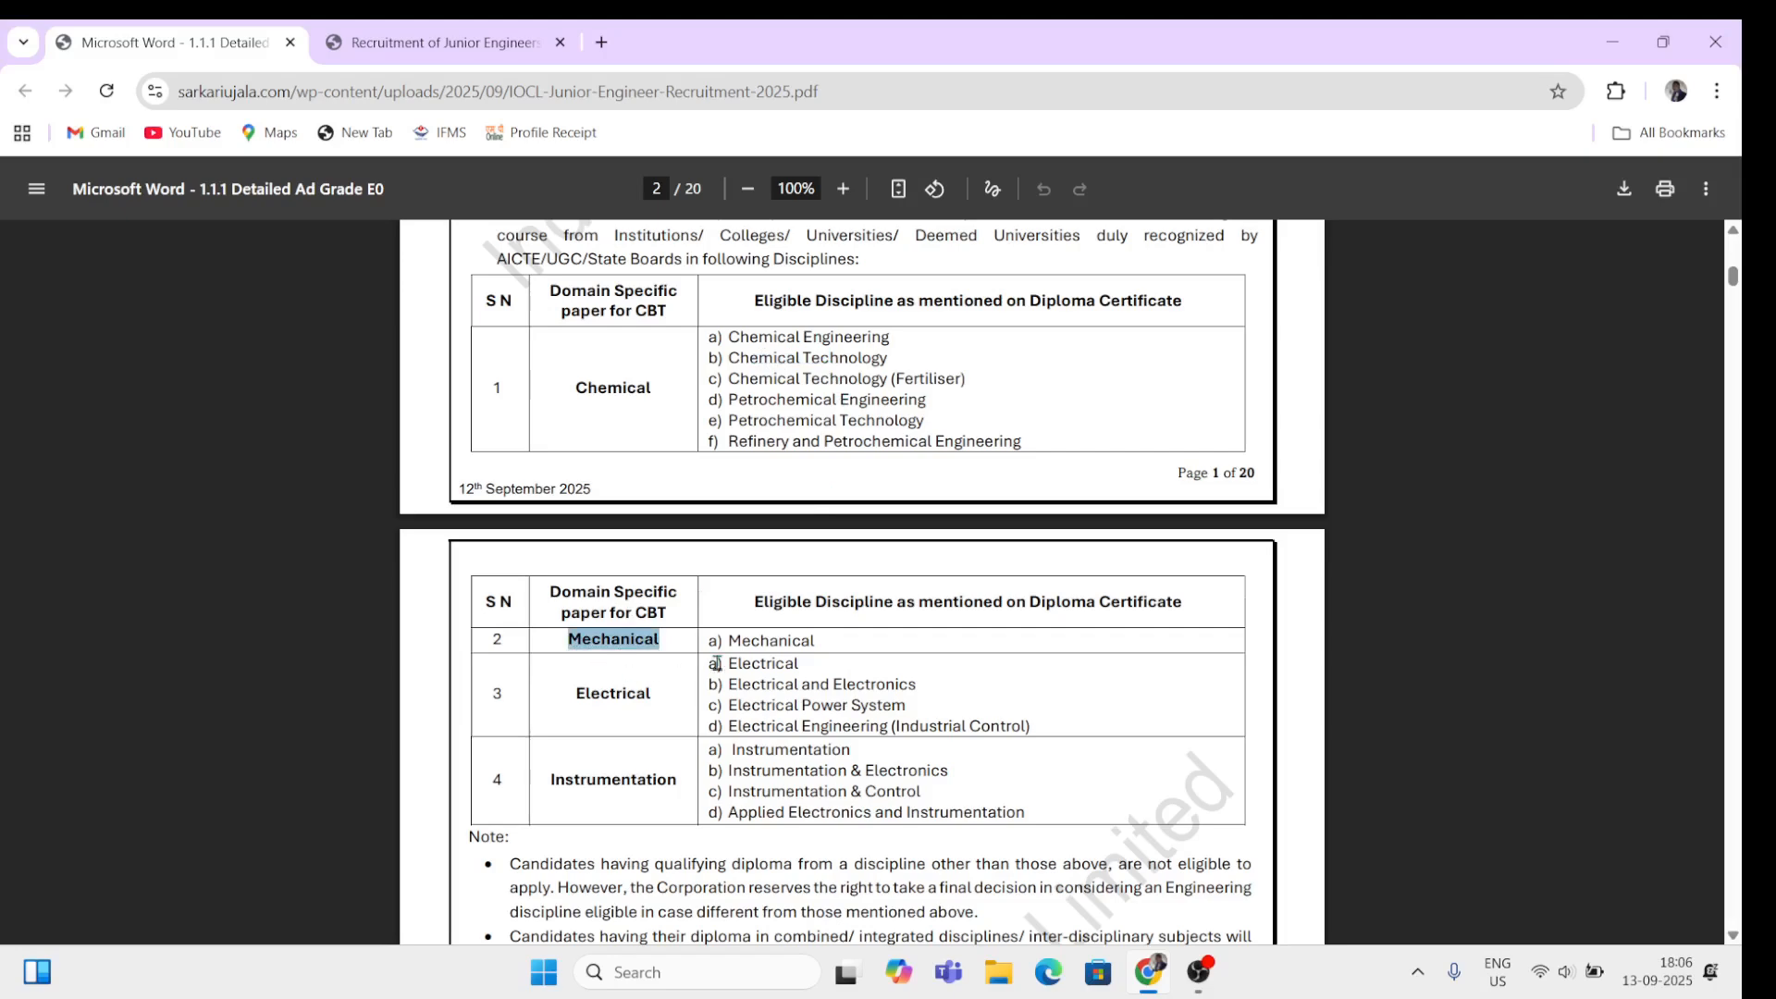
drag(731, 642, 820, 640)
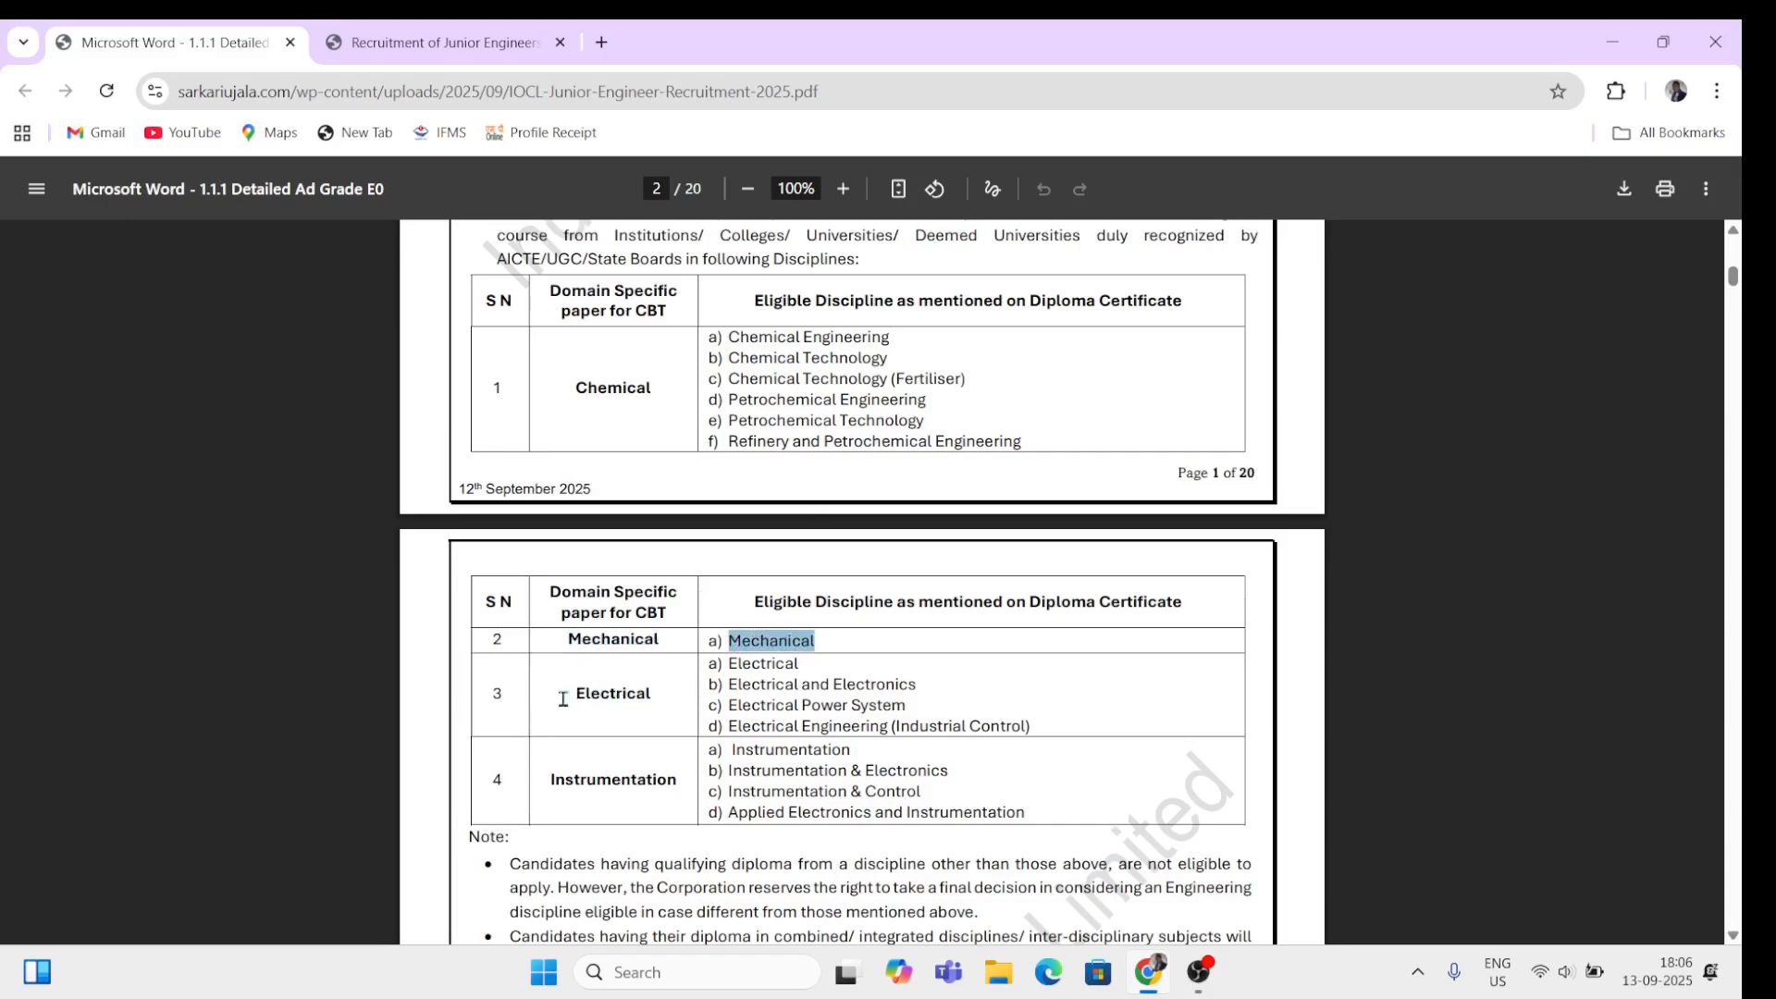
drag(488, 694, 1017, 705)
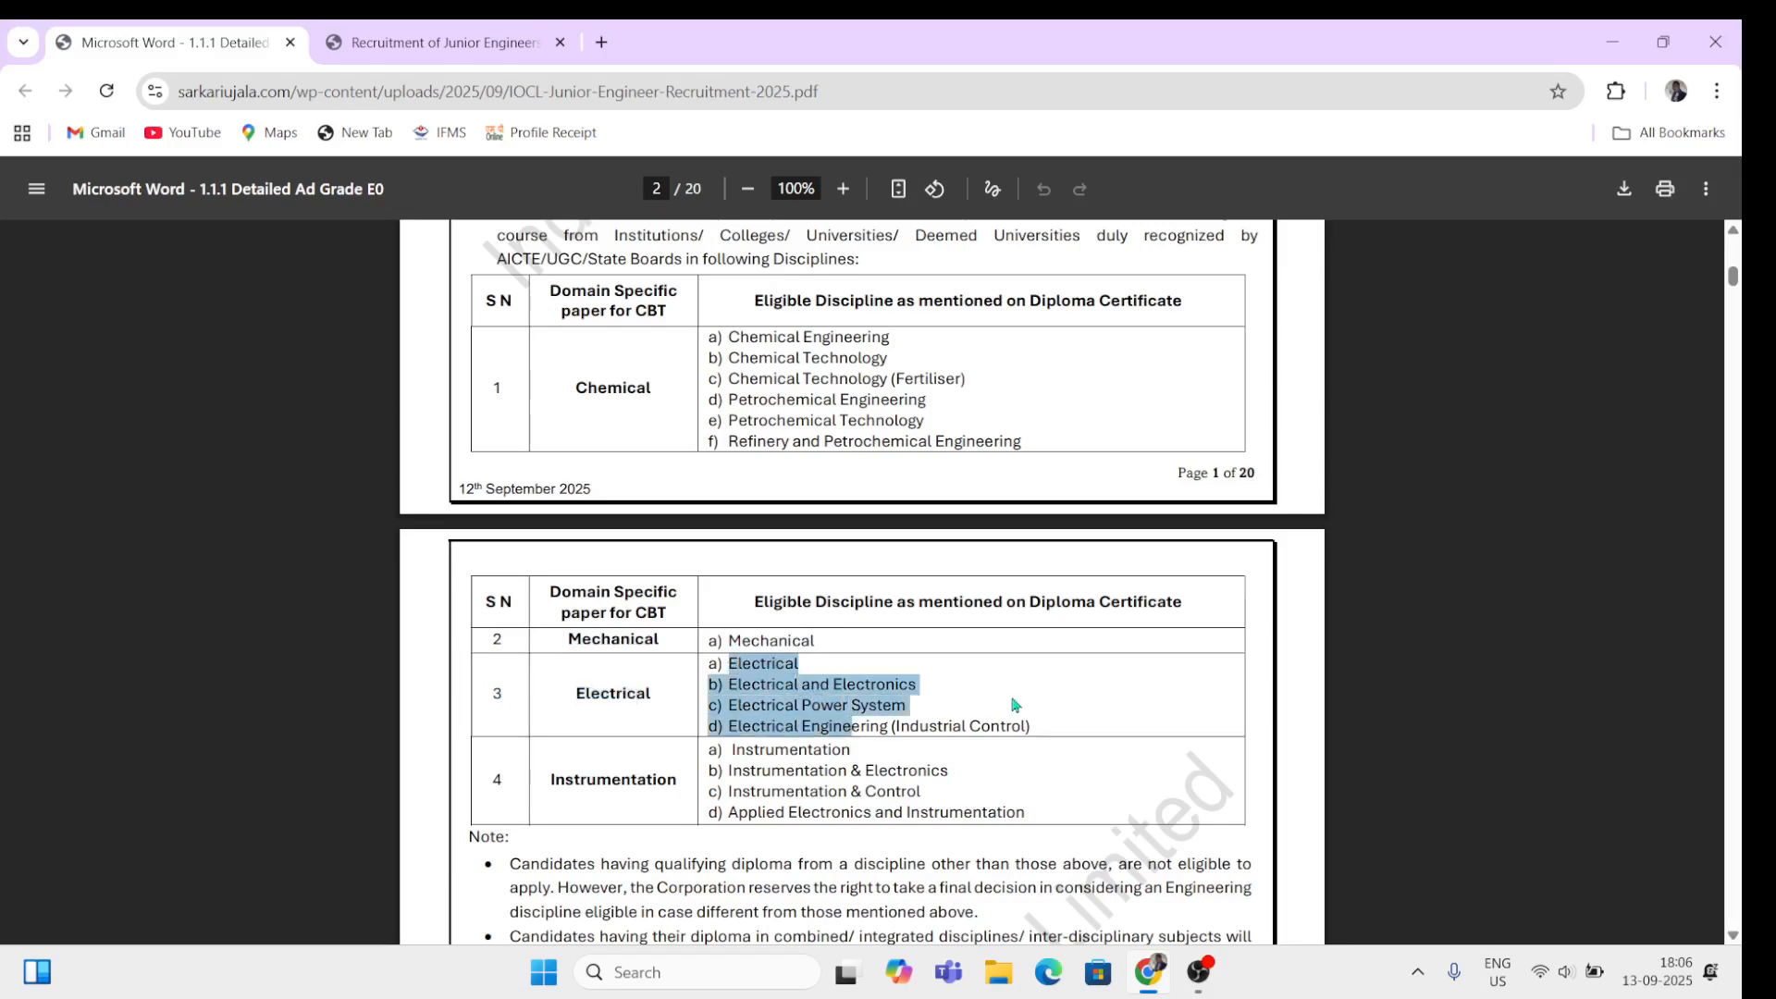
click(1018, 705)
double_click(500, 785)
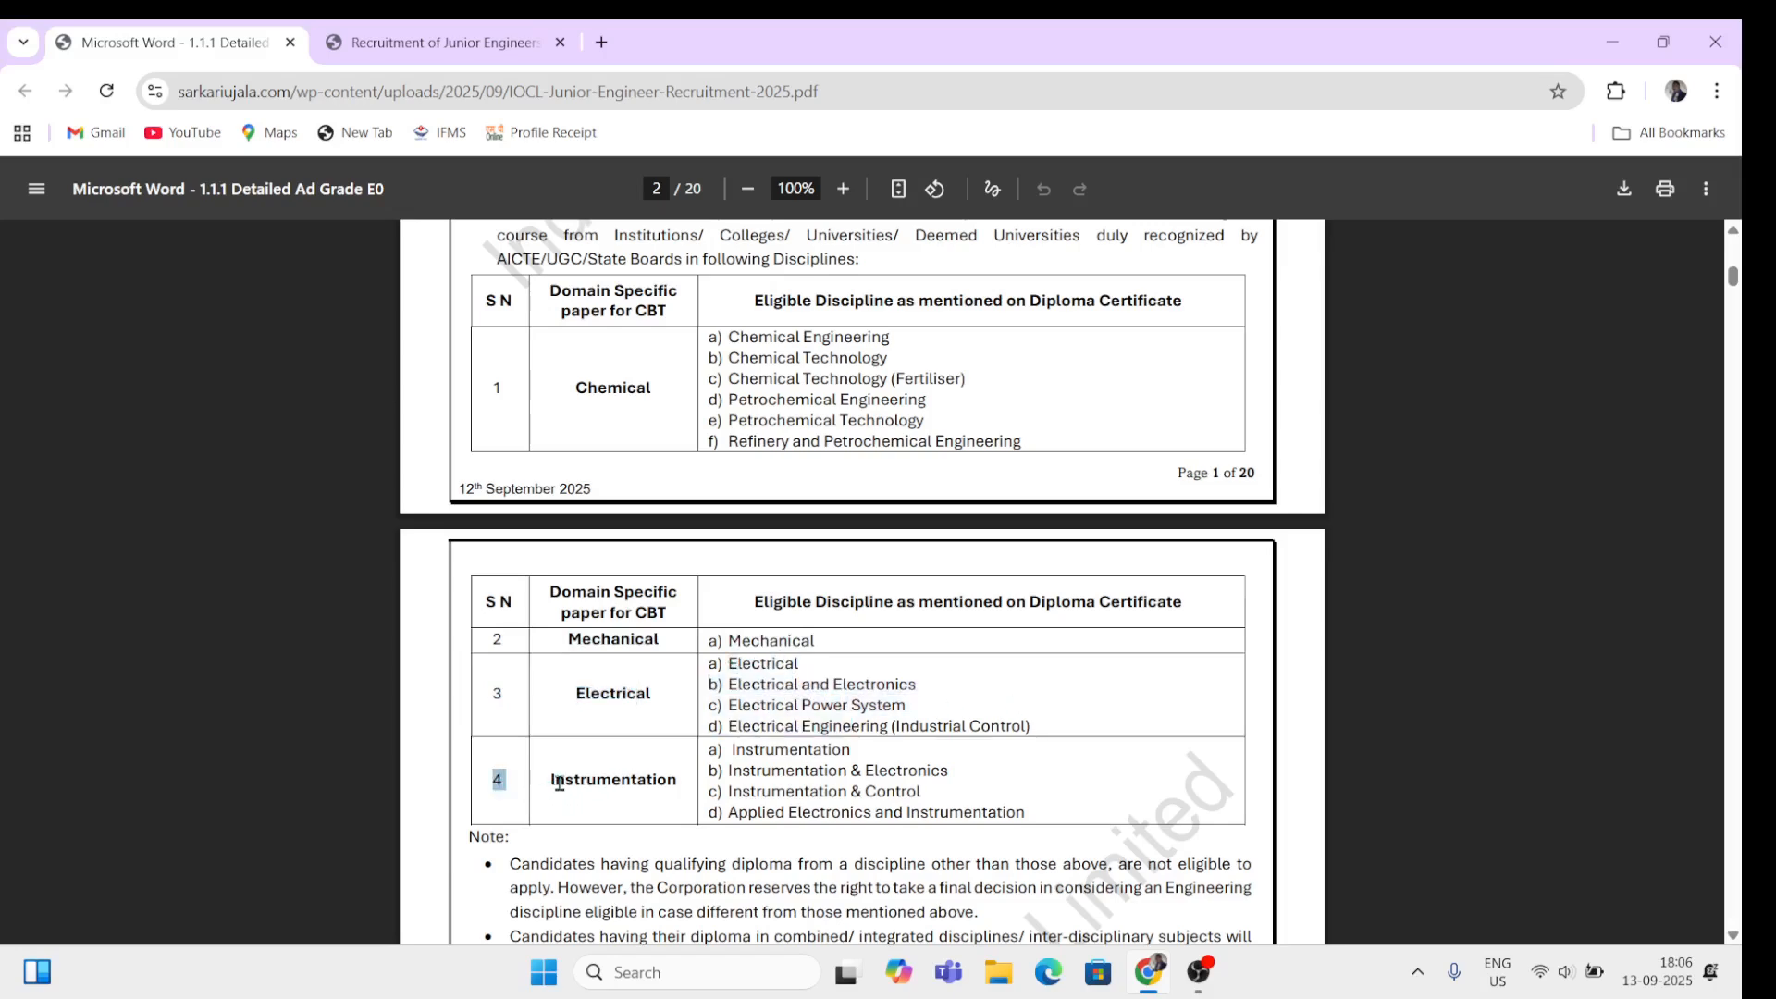
drag(552, 785, 900, 815)
click(1031, 801)
drag(534, 271, 493, 712)
click(470, 724)
Step: Read the Upper Age Limit rule and its 26-year maximum on page 3
scroll(664, 811, down, 5)
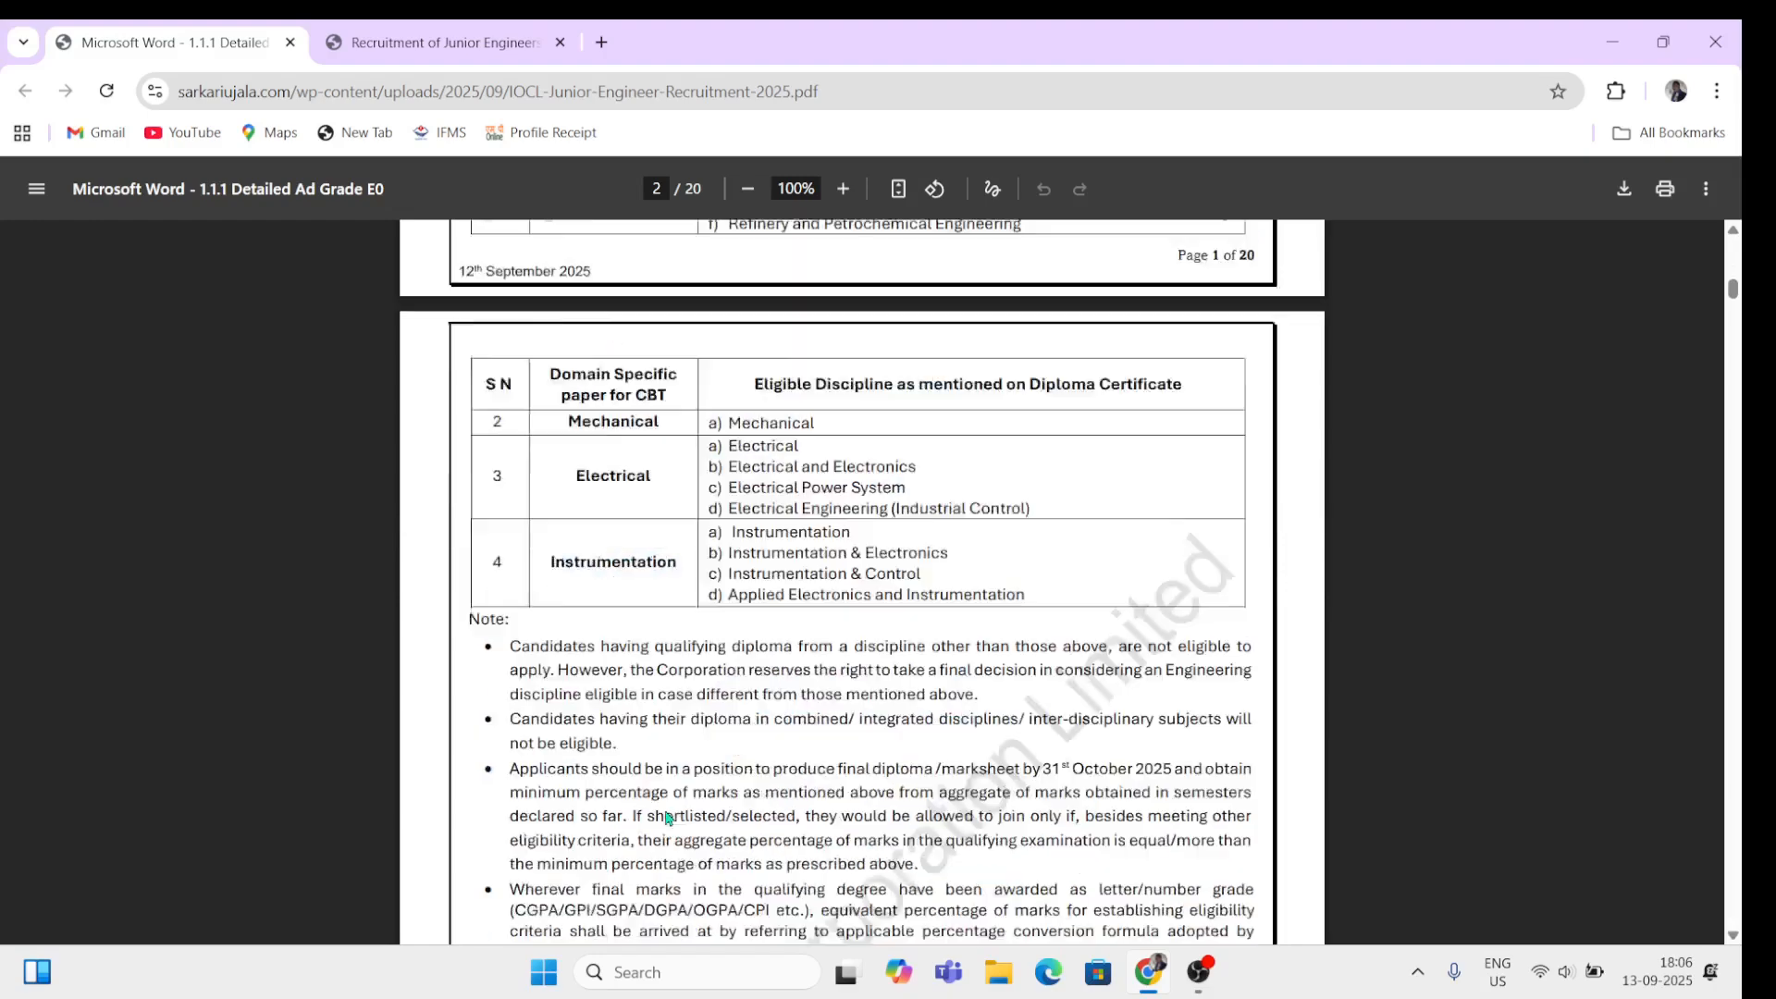
scroll(665, 810, down, 15)
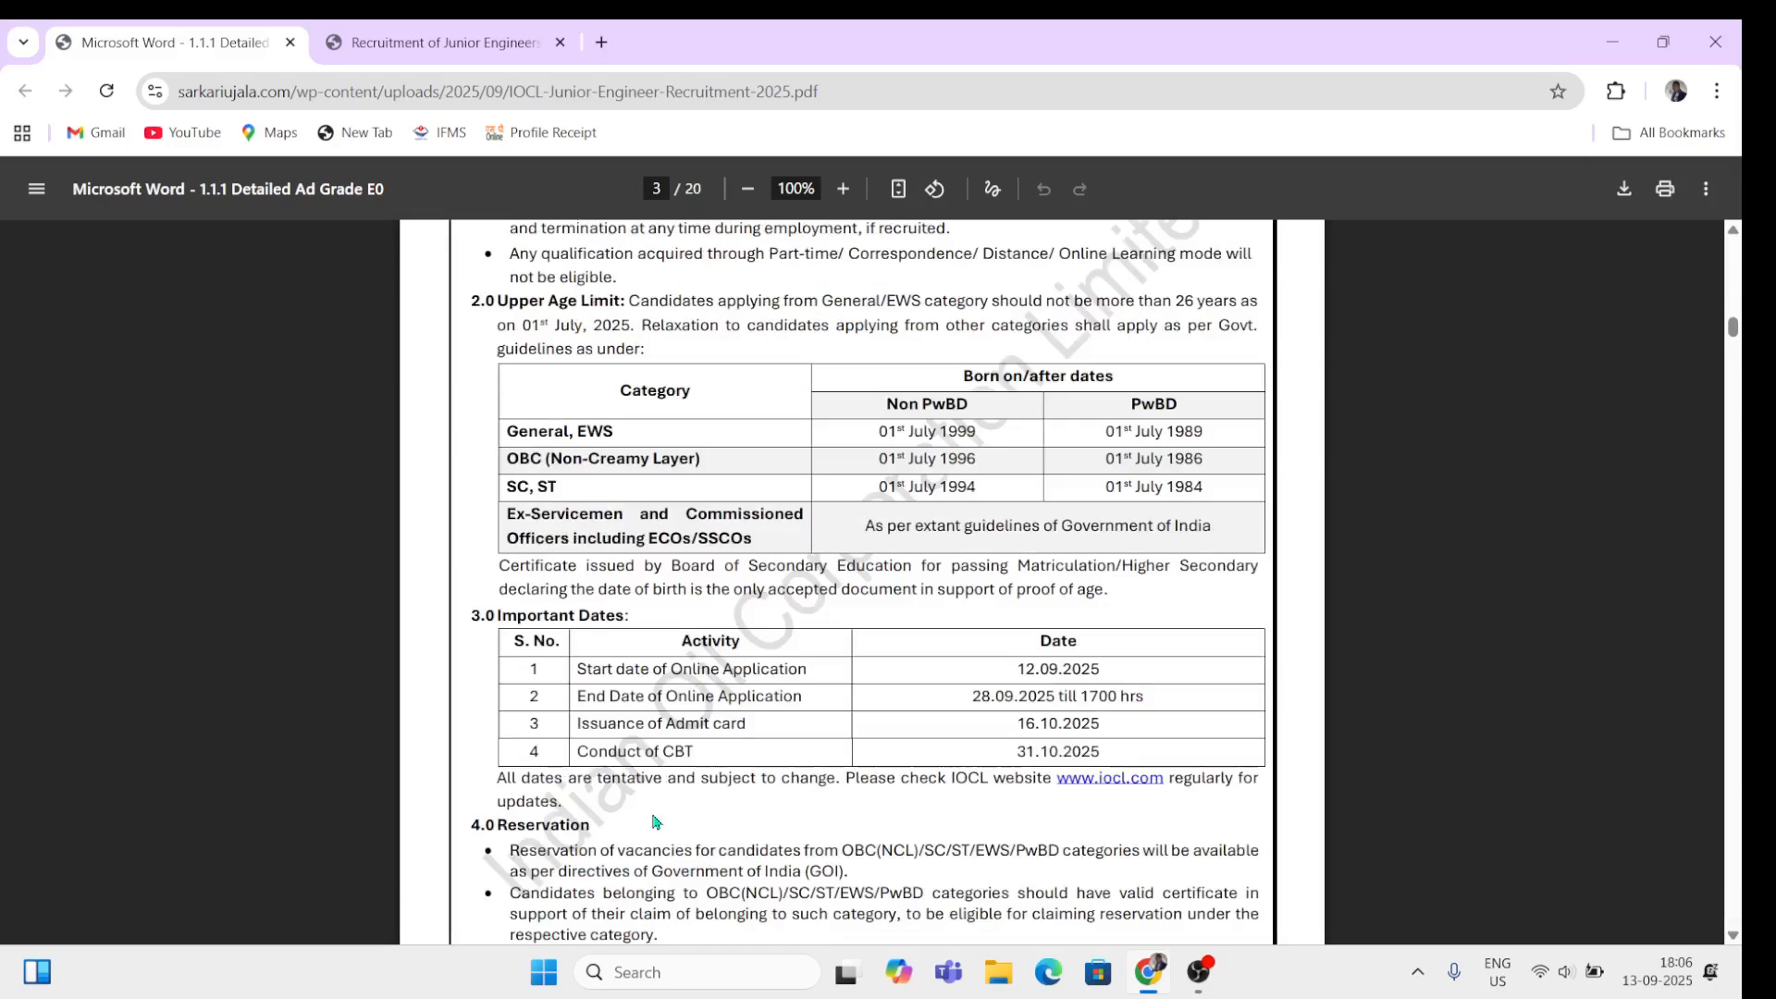
drag(497, 297, 796, 346)
click(796, 345)
scroll(689, 561, up, 5)
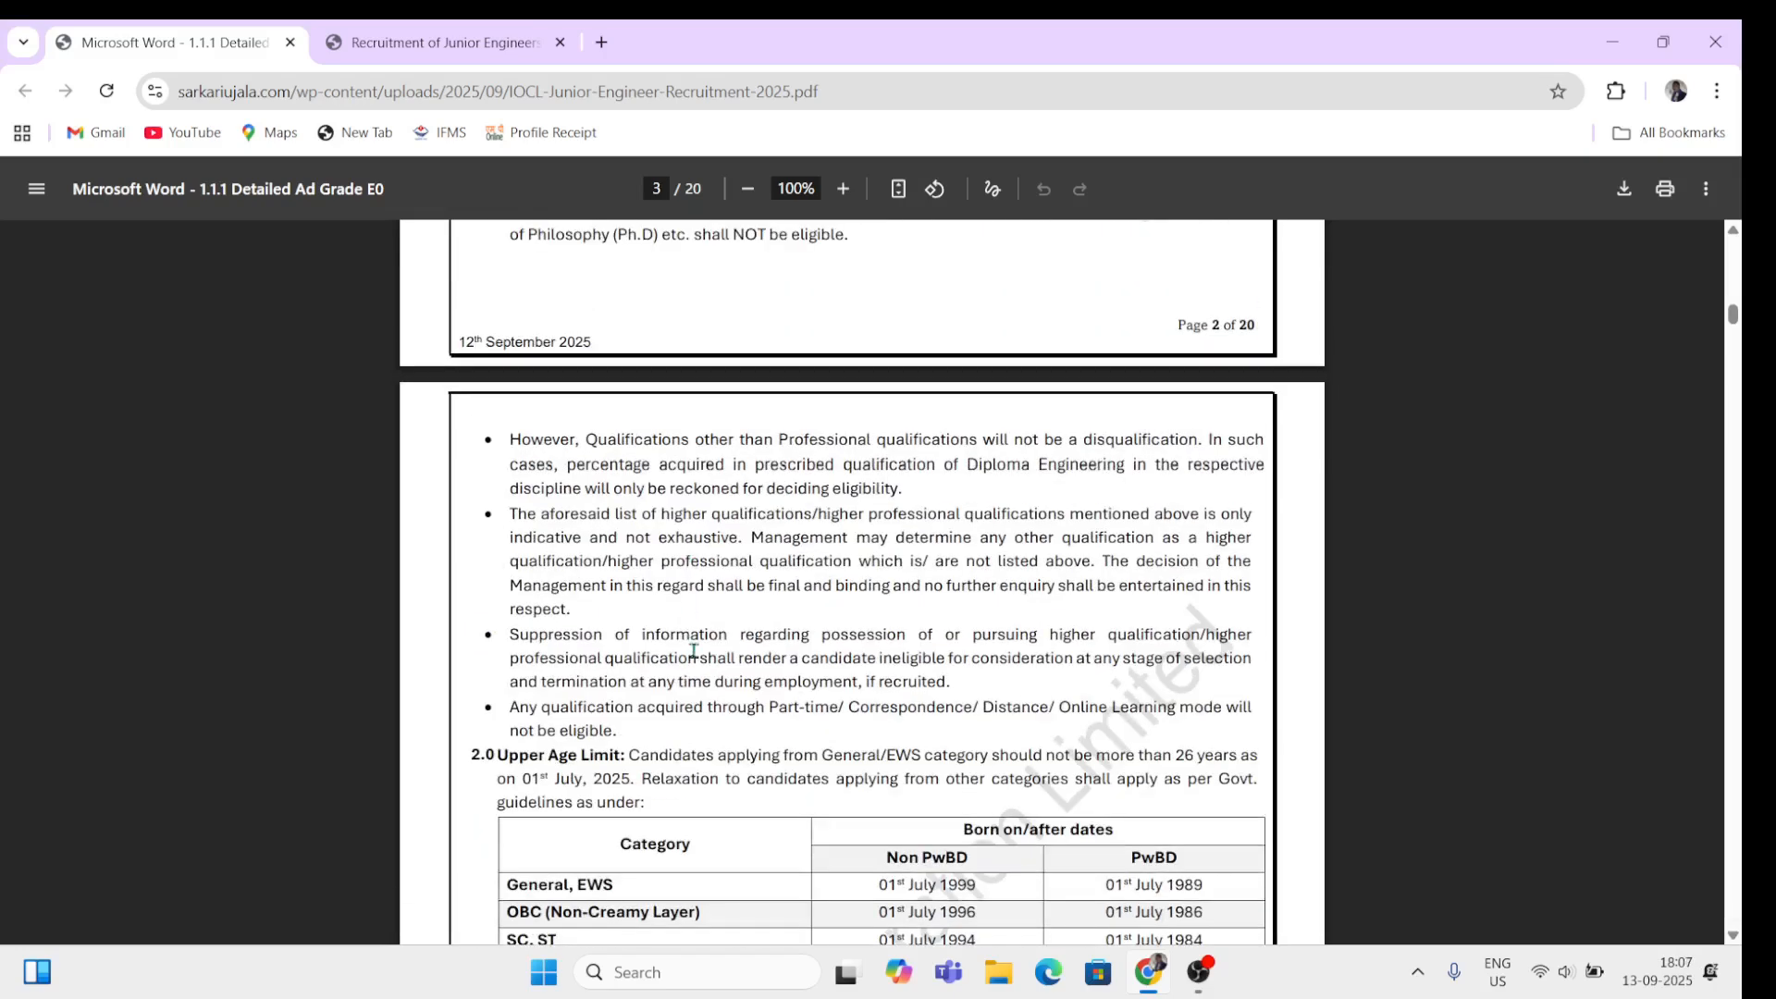
drag(1153, 760, 1180, 760)
click(989, 719)
scroll(731, 837, down, 5)
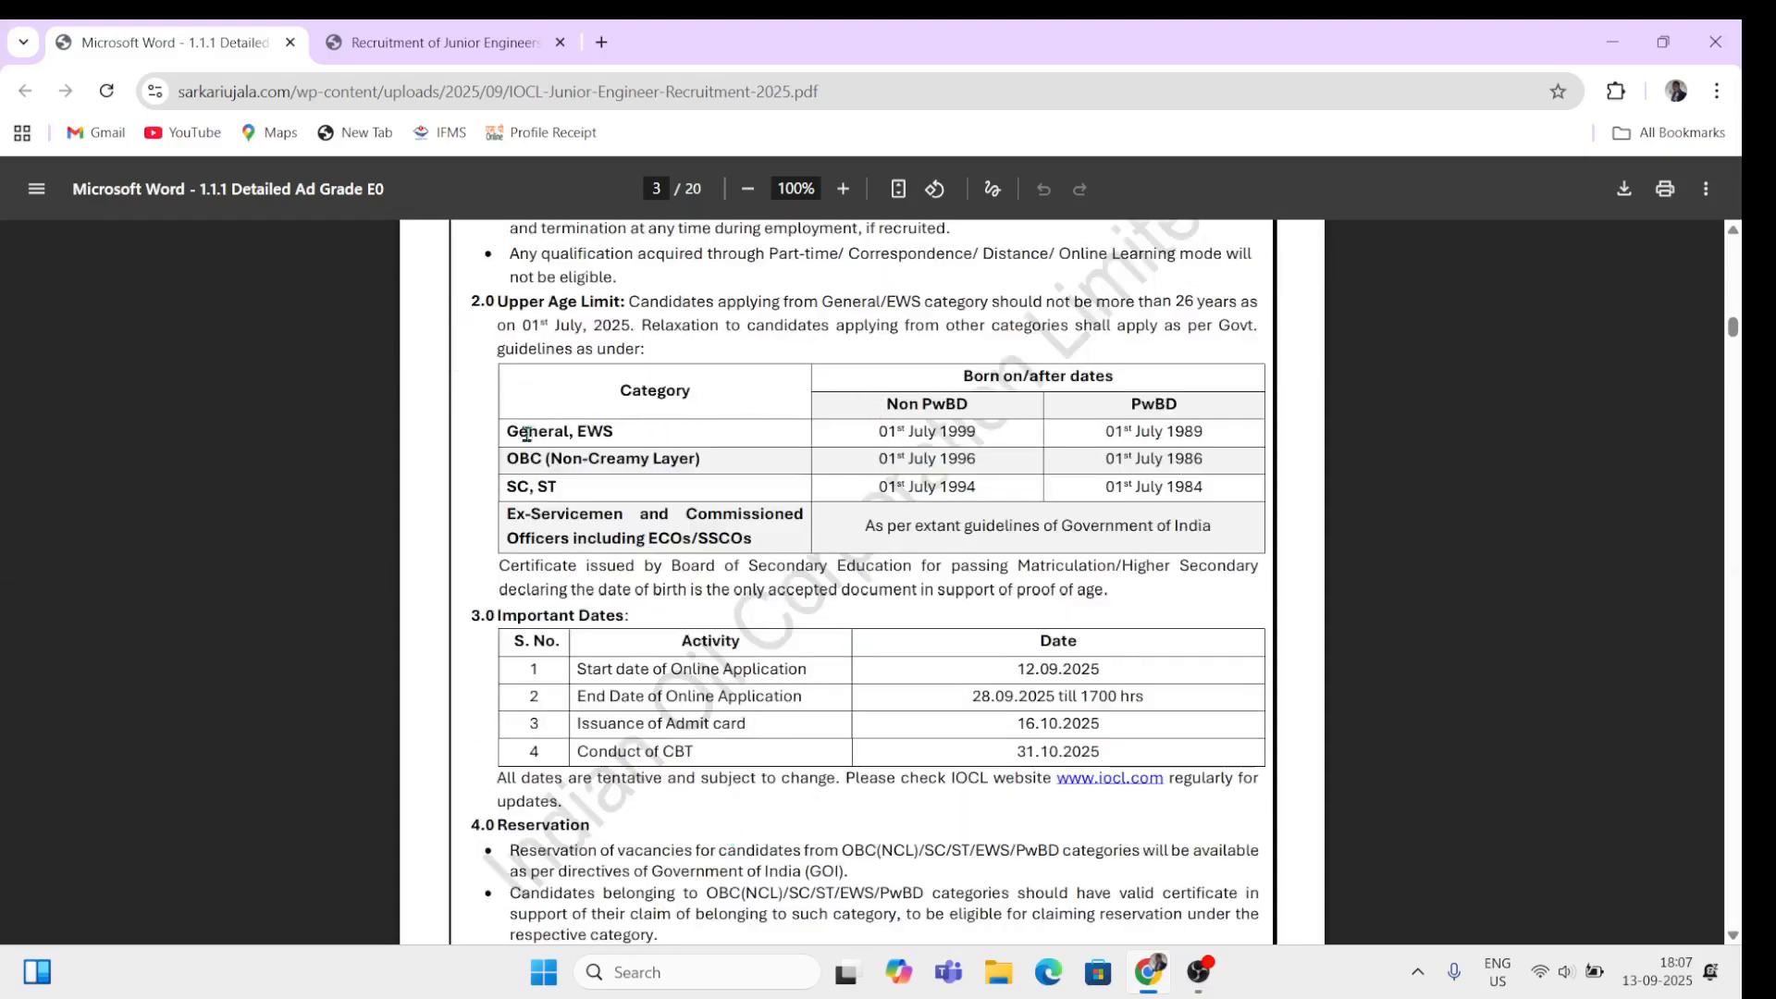
Step: Check cut-off birth dates for General/EWS, OBC (01 July 1996/1986) and SC/ST (01 July 1994/1984)
drag(508, 430, 606, 432)
drag(879, 431, 979, 432)
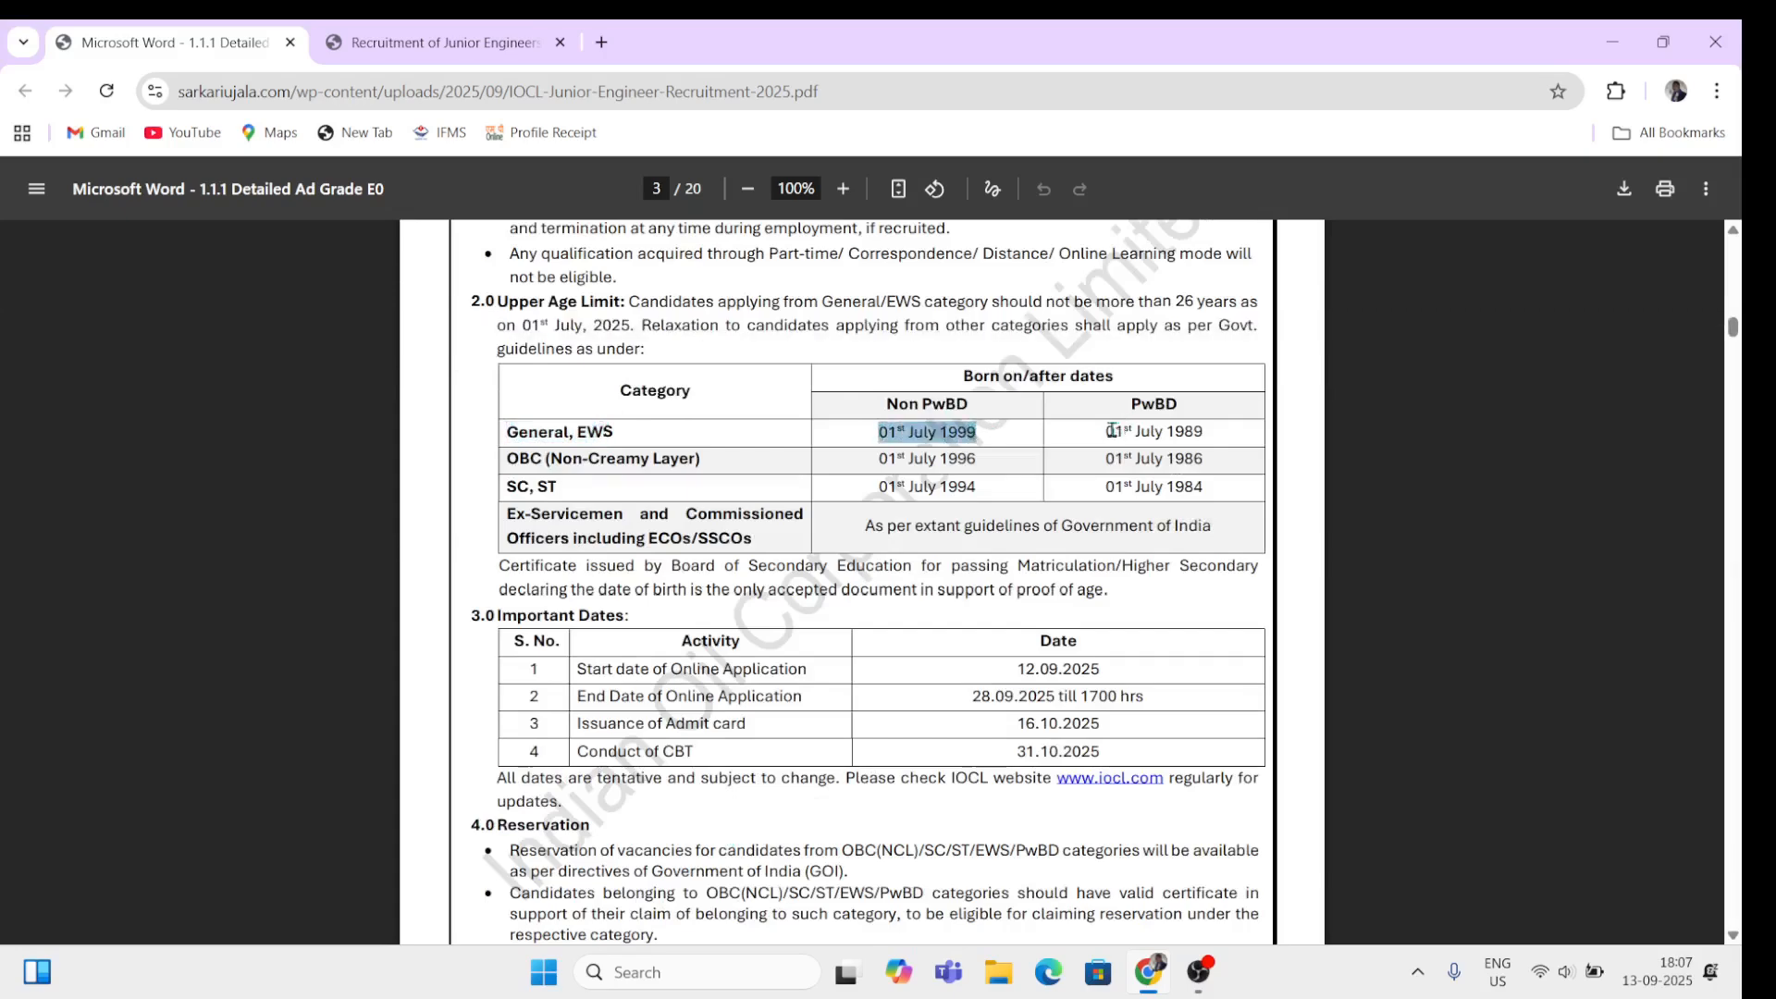
drag(1107, 432, 1194, 437)
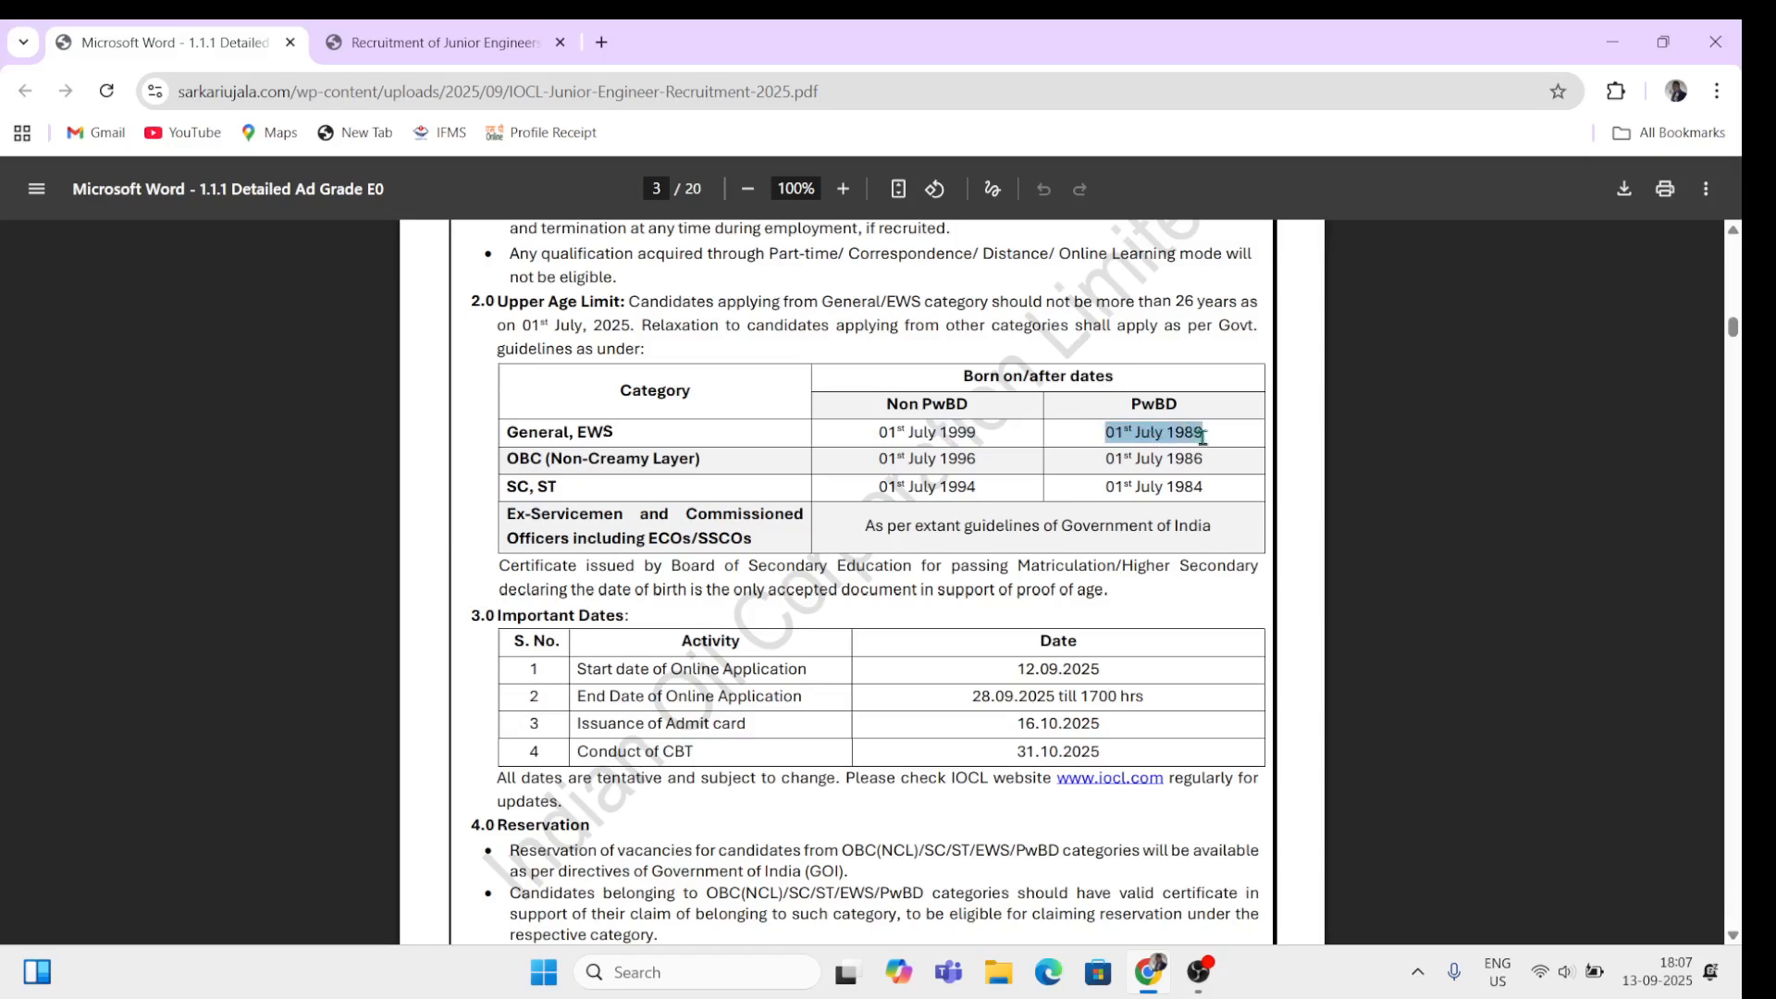
click(1064, 438)
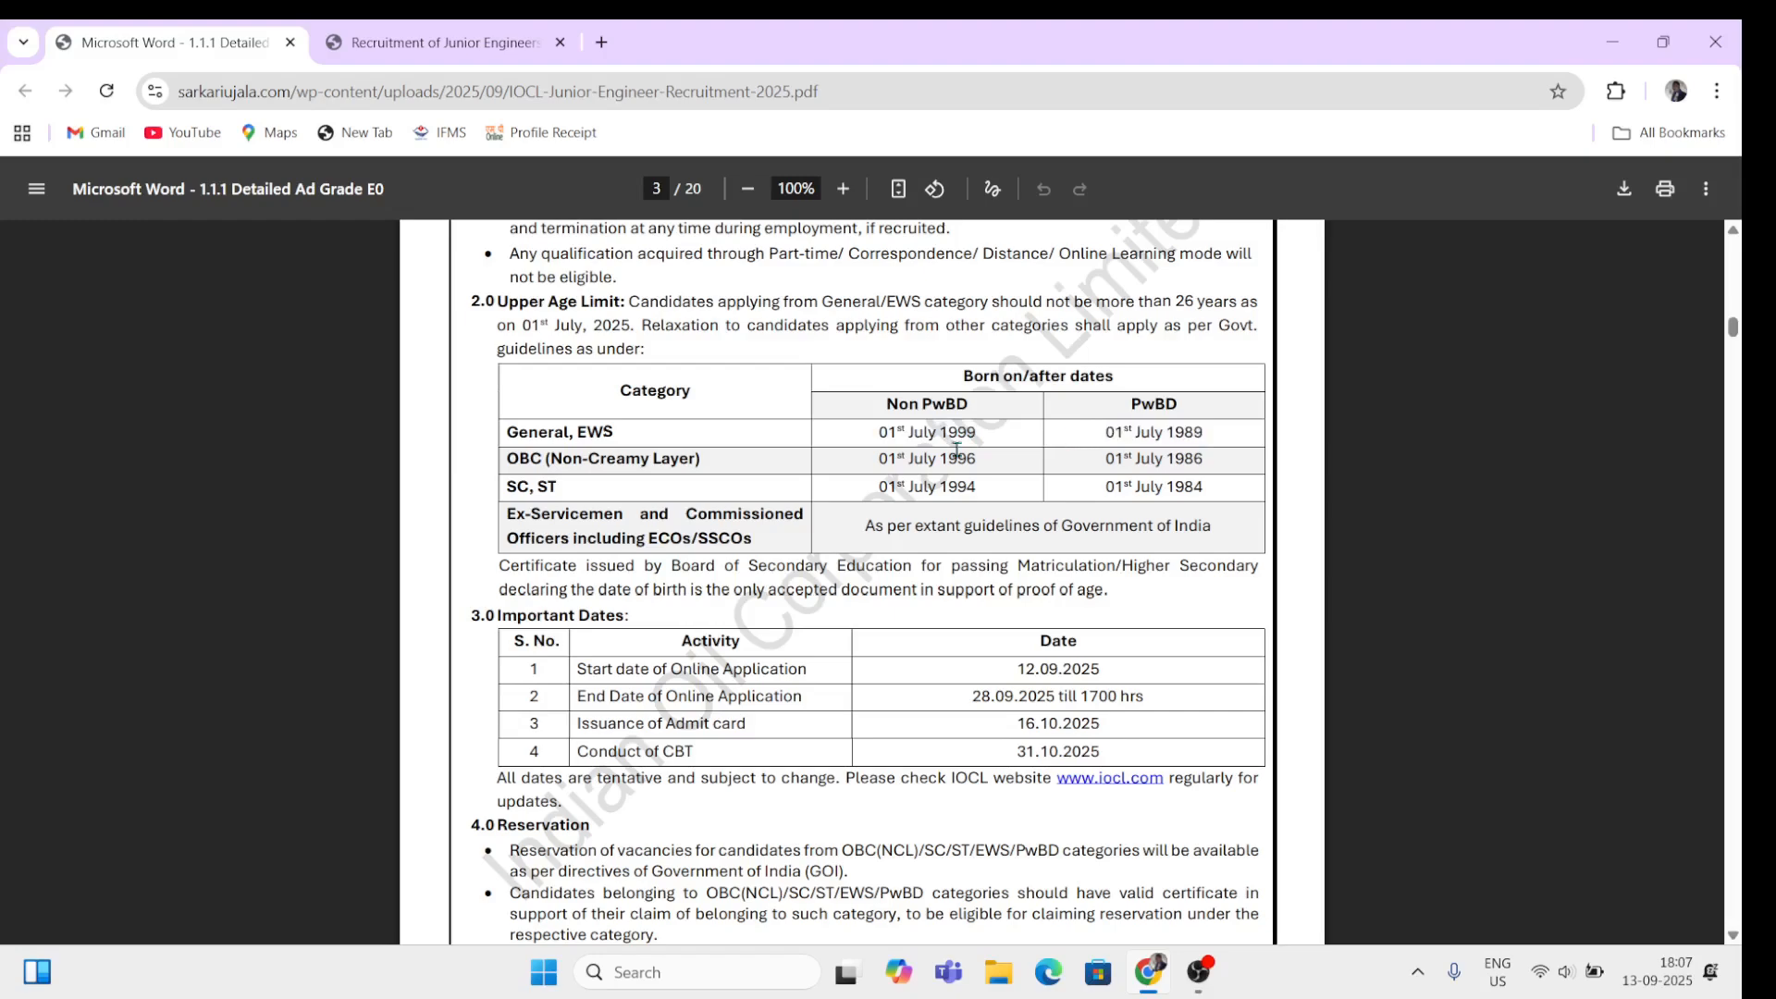
drag(506, 467, 587, 465)
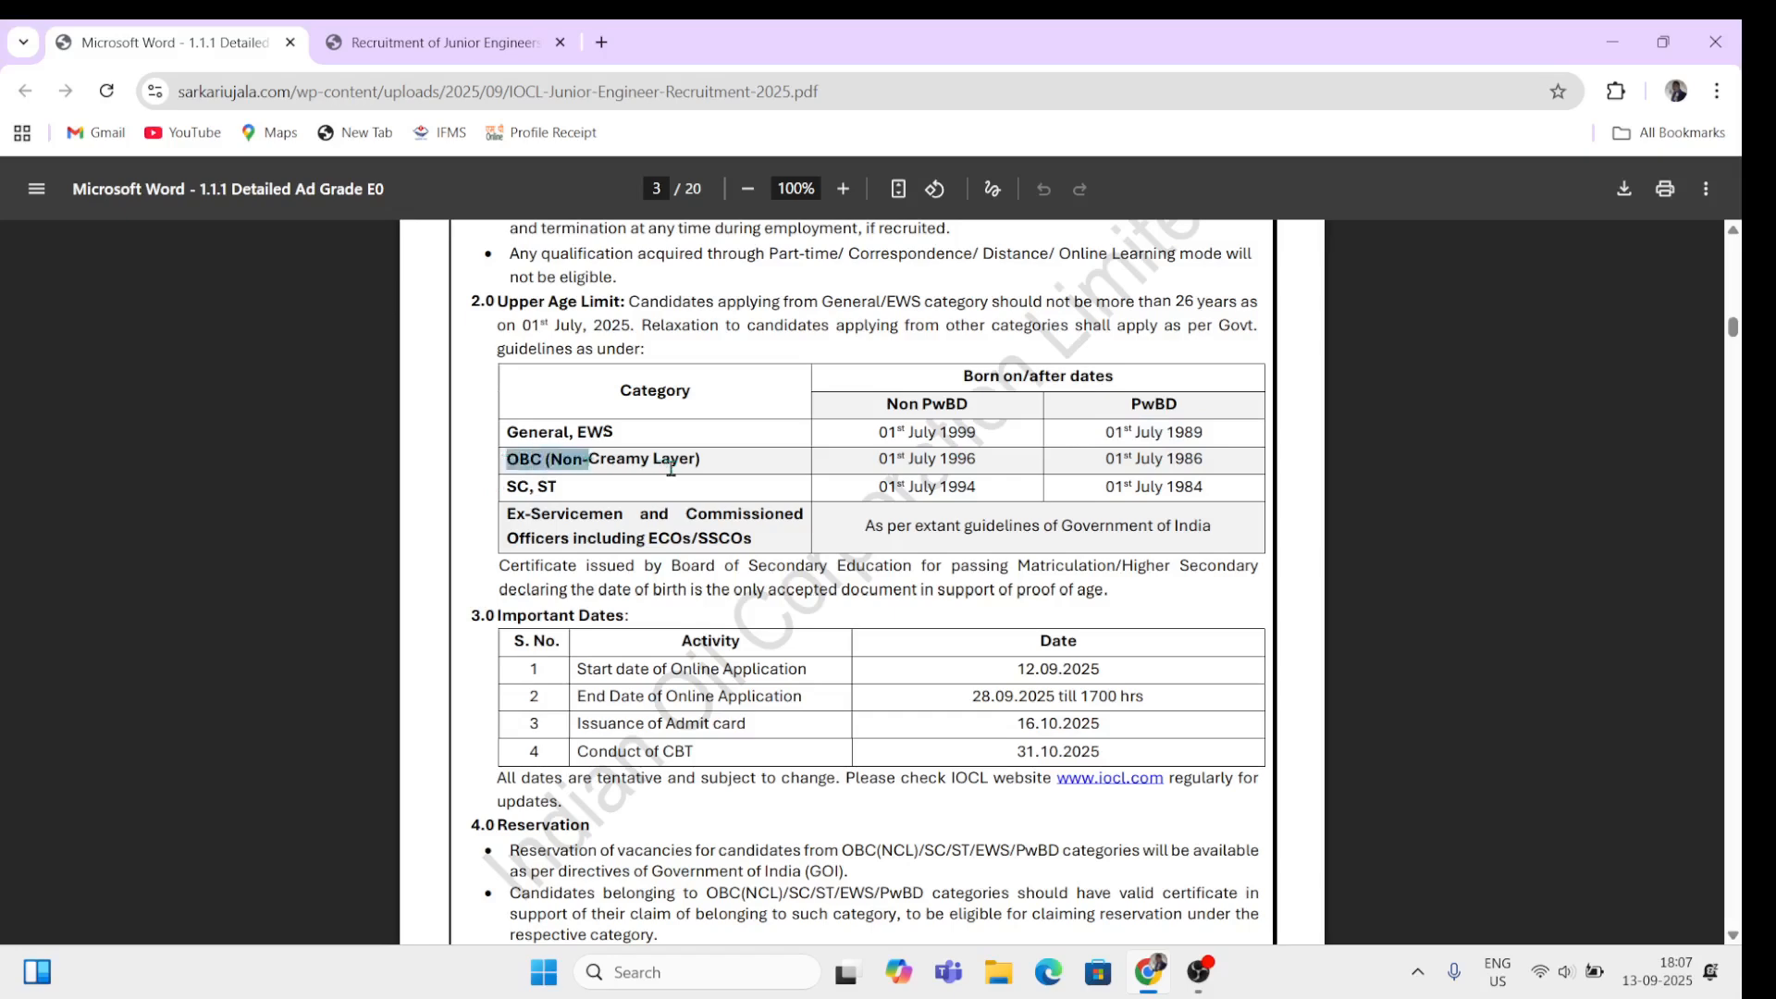
drag(881, 460, 993, 462)
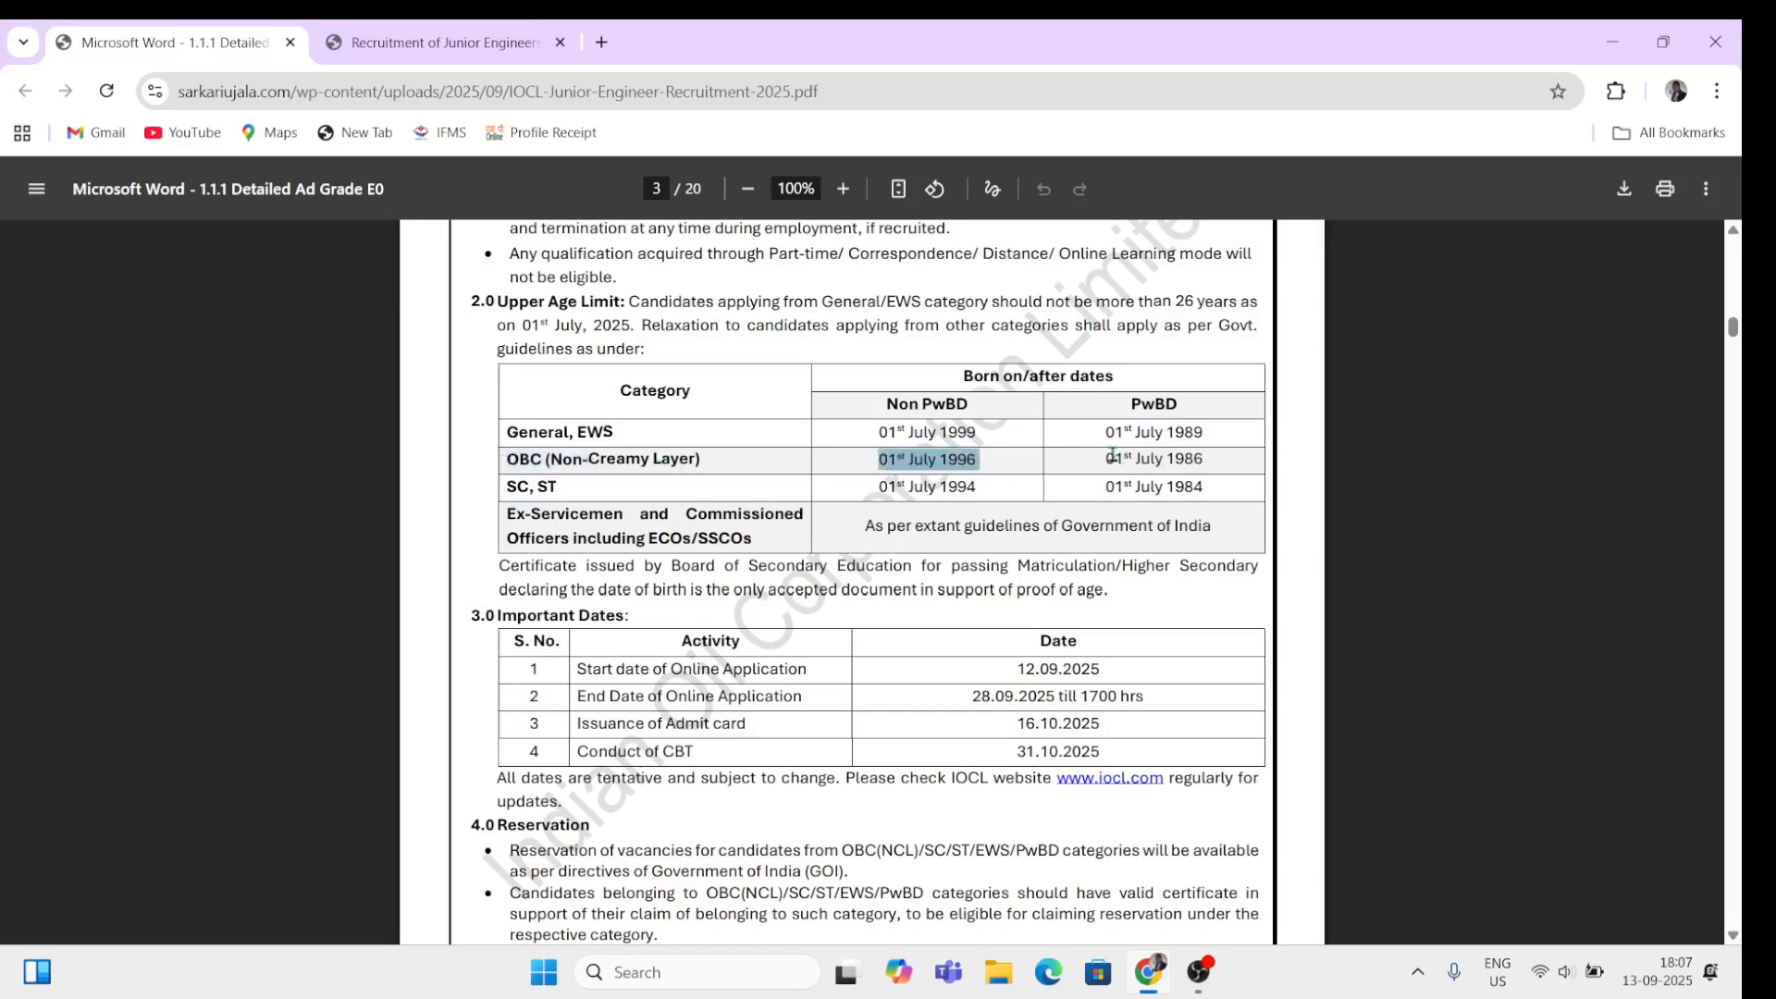
drag(1110, 458, 1205, 460)
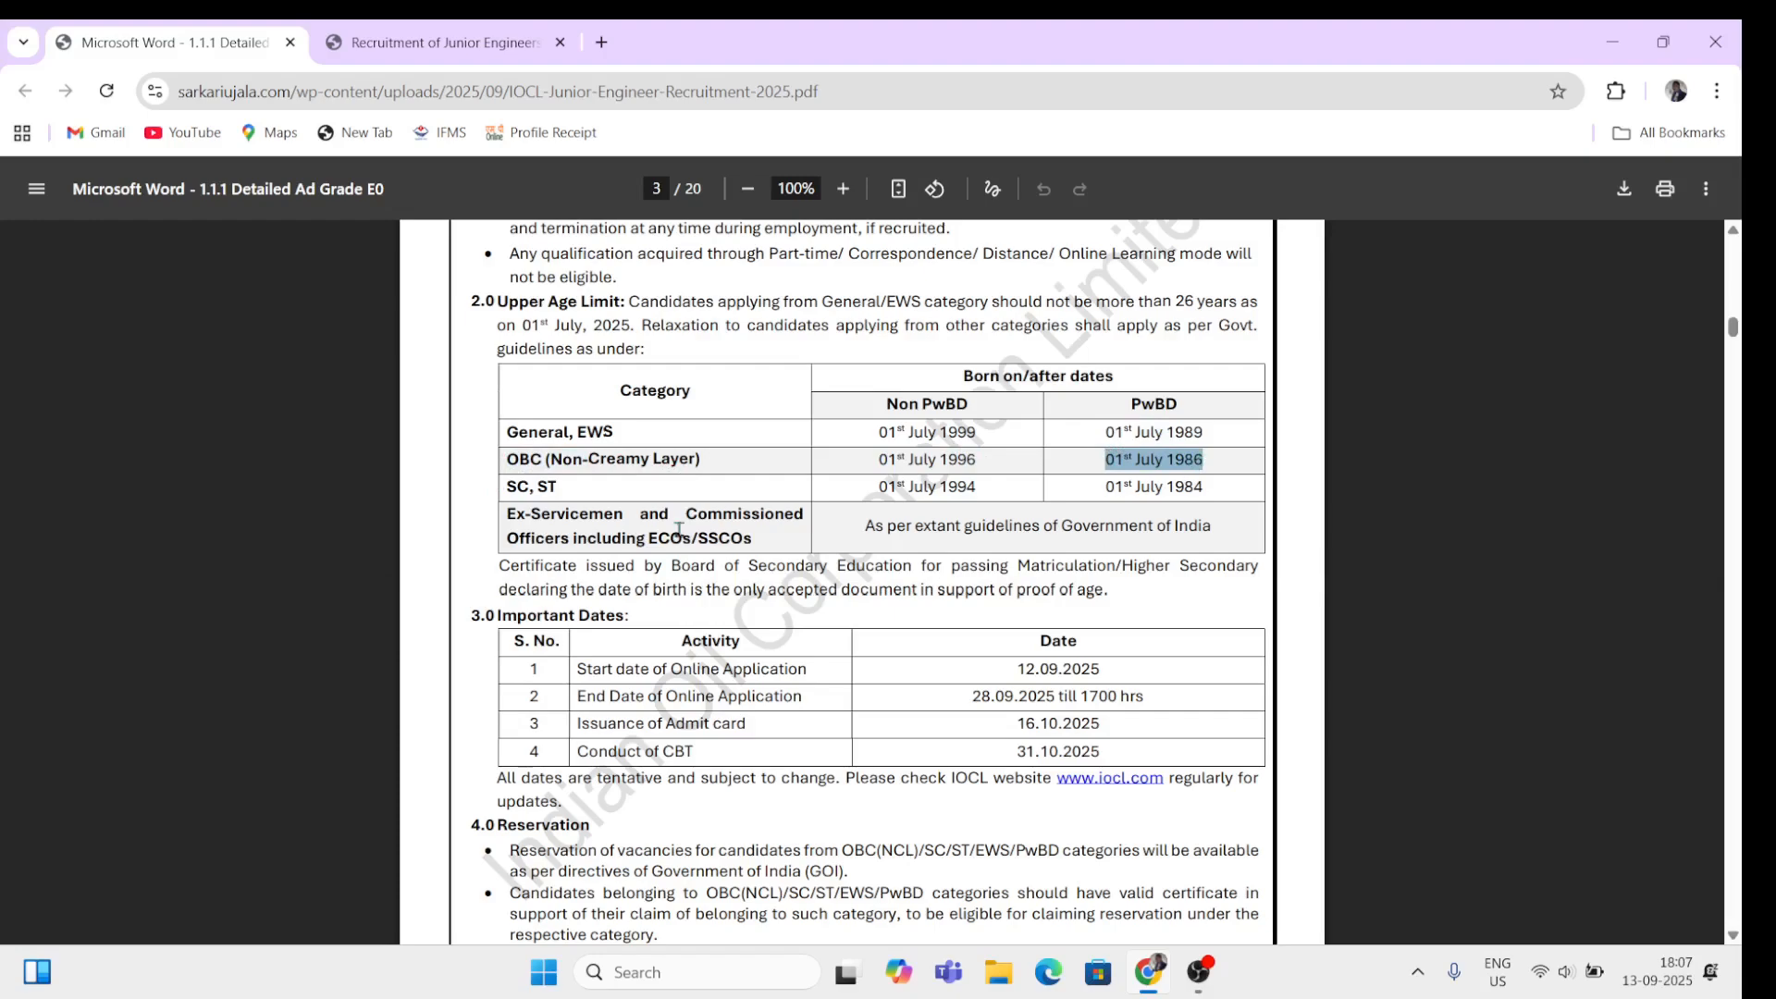
drag(509, 488, 558, 487)
click(877, 487)
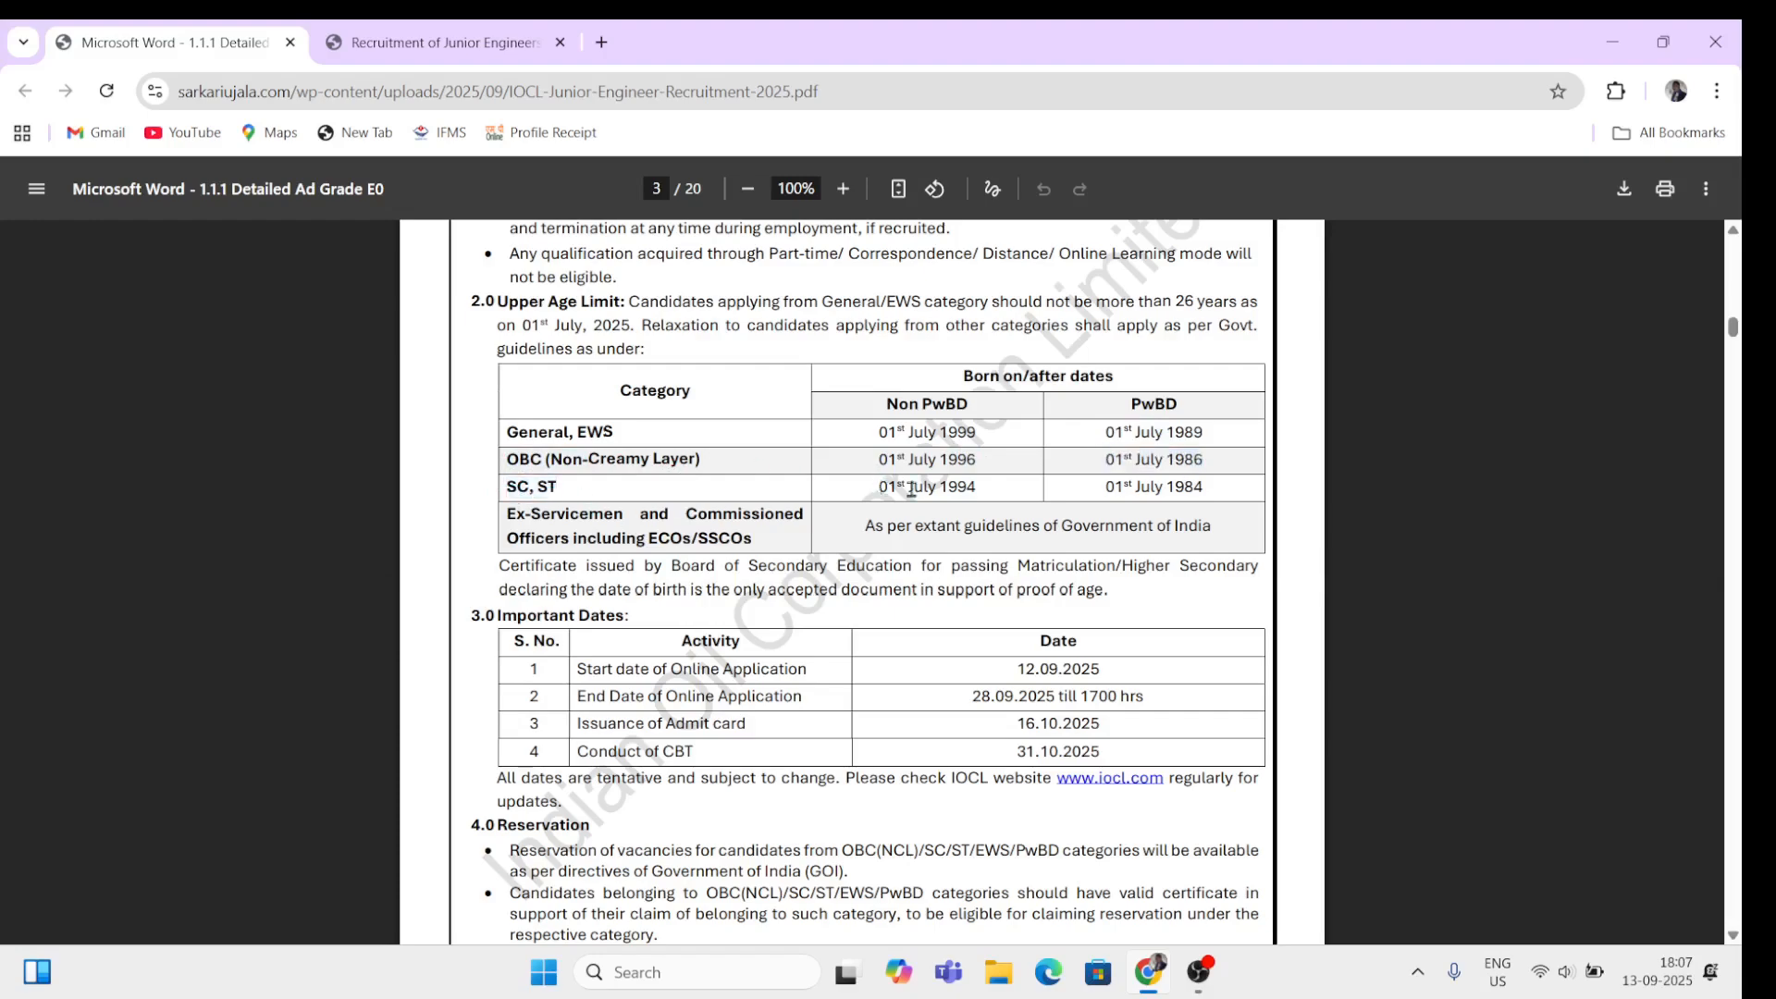
drag(879, 487, 973, 488)
drag(1106, 486, 1194, 484)
click(1063, 482)
Step: Read the Important Dates table for the online application period, then continue to page 4
double_click(703, 642)
click(1068, 666)
mouse_move(1068, 666)
mouse_down()
mouse_move(1016, 668)
mouse_move(1051, 696)
mouse_up()
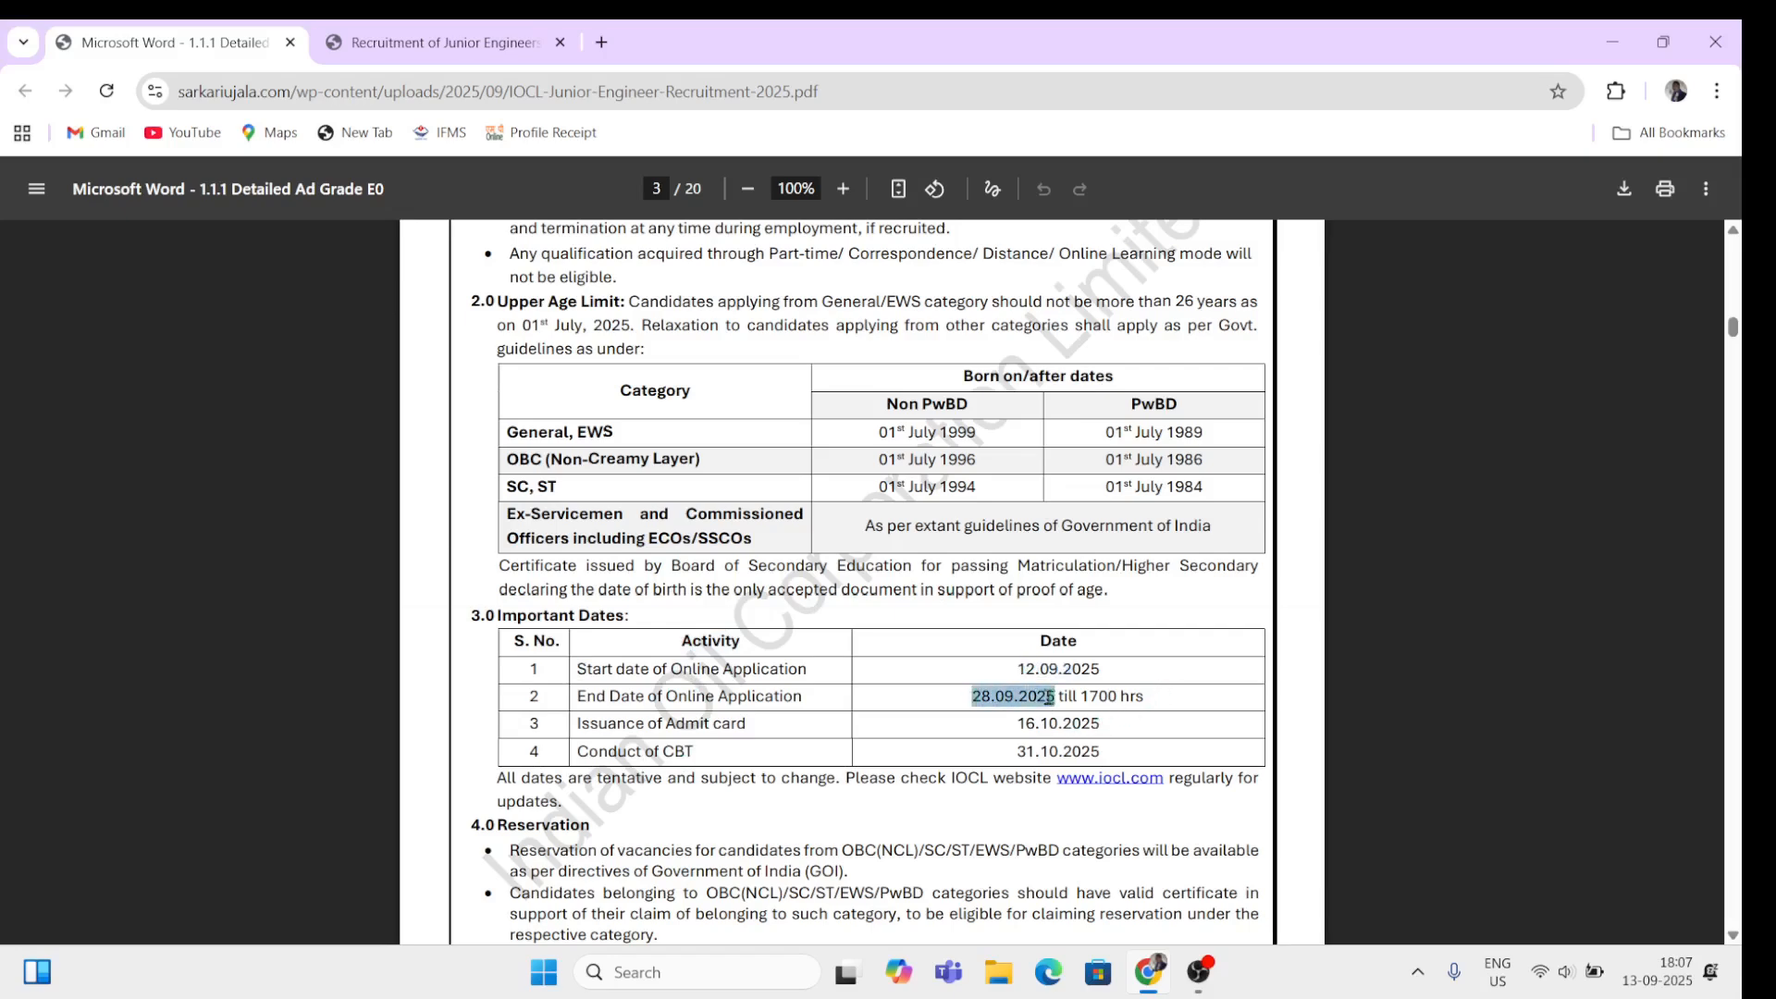
click(907, 755)
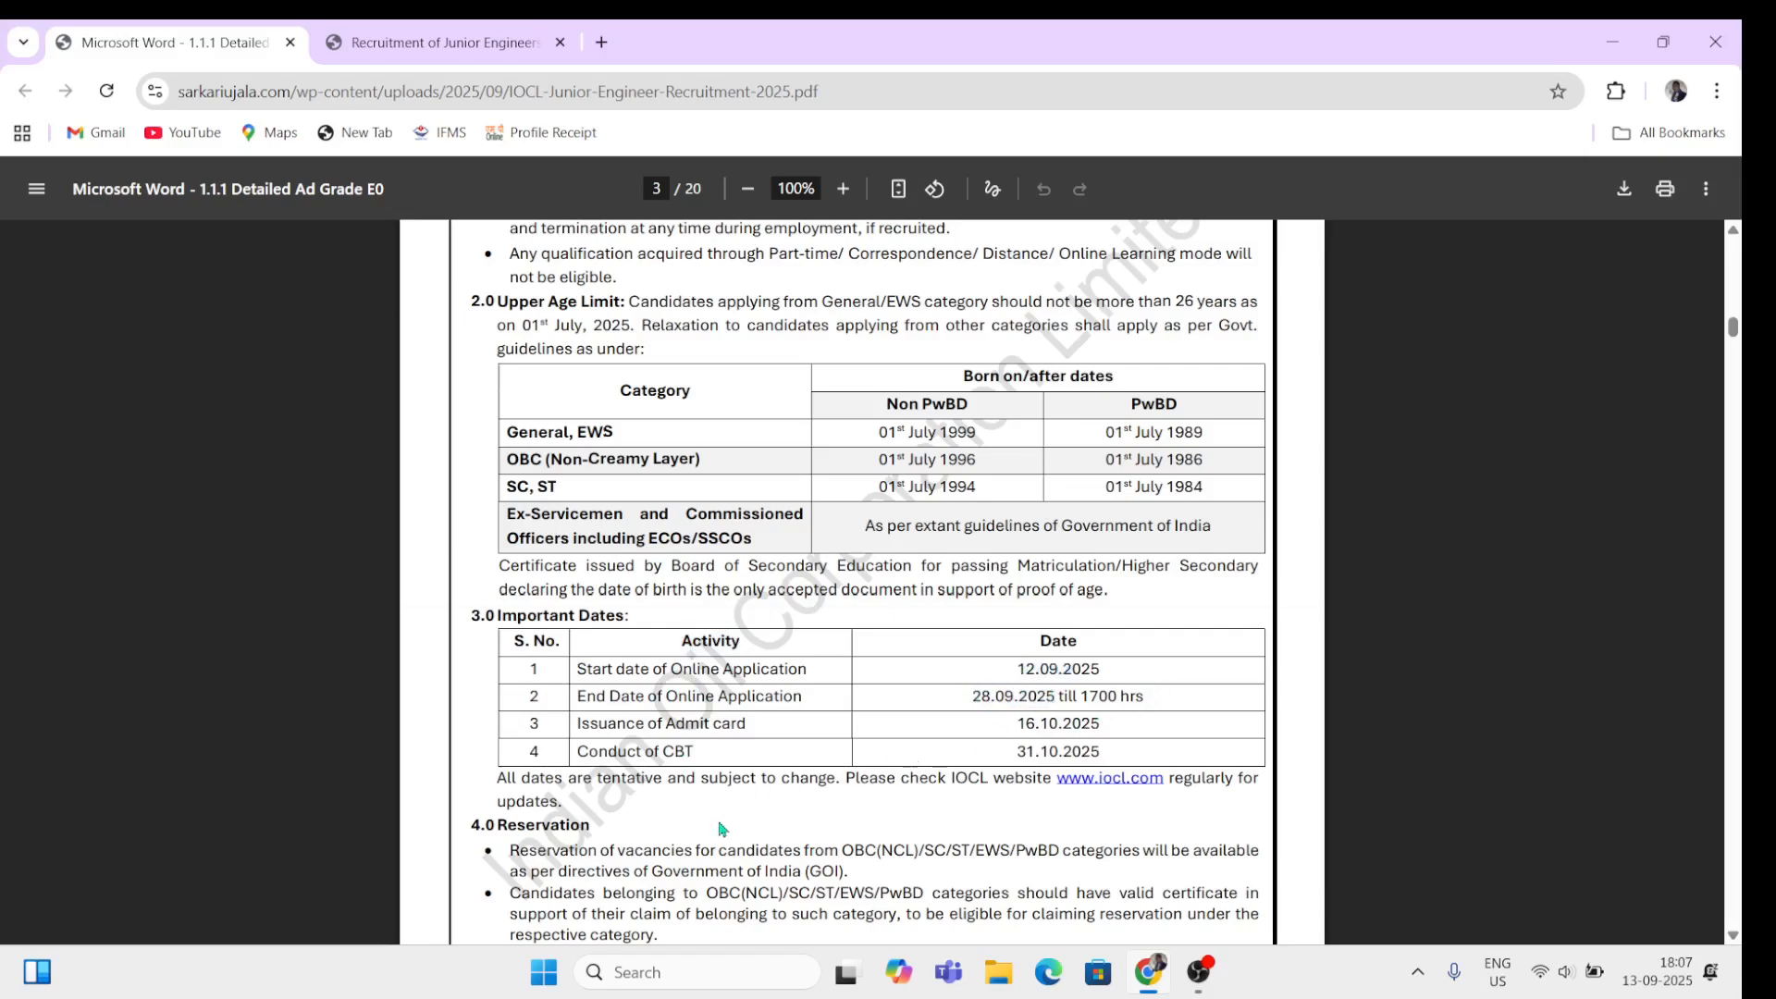
scroll(722, 829, down, 15)
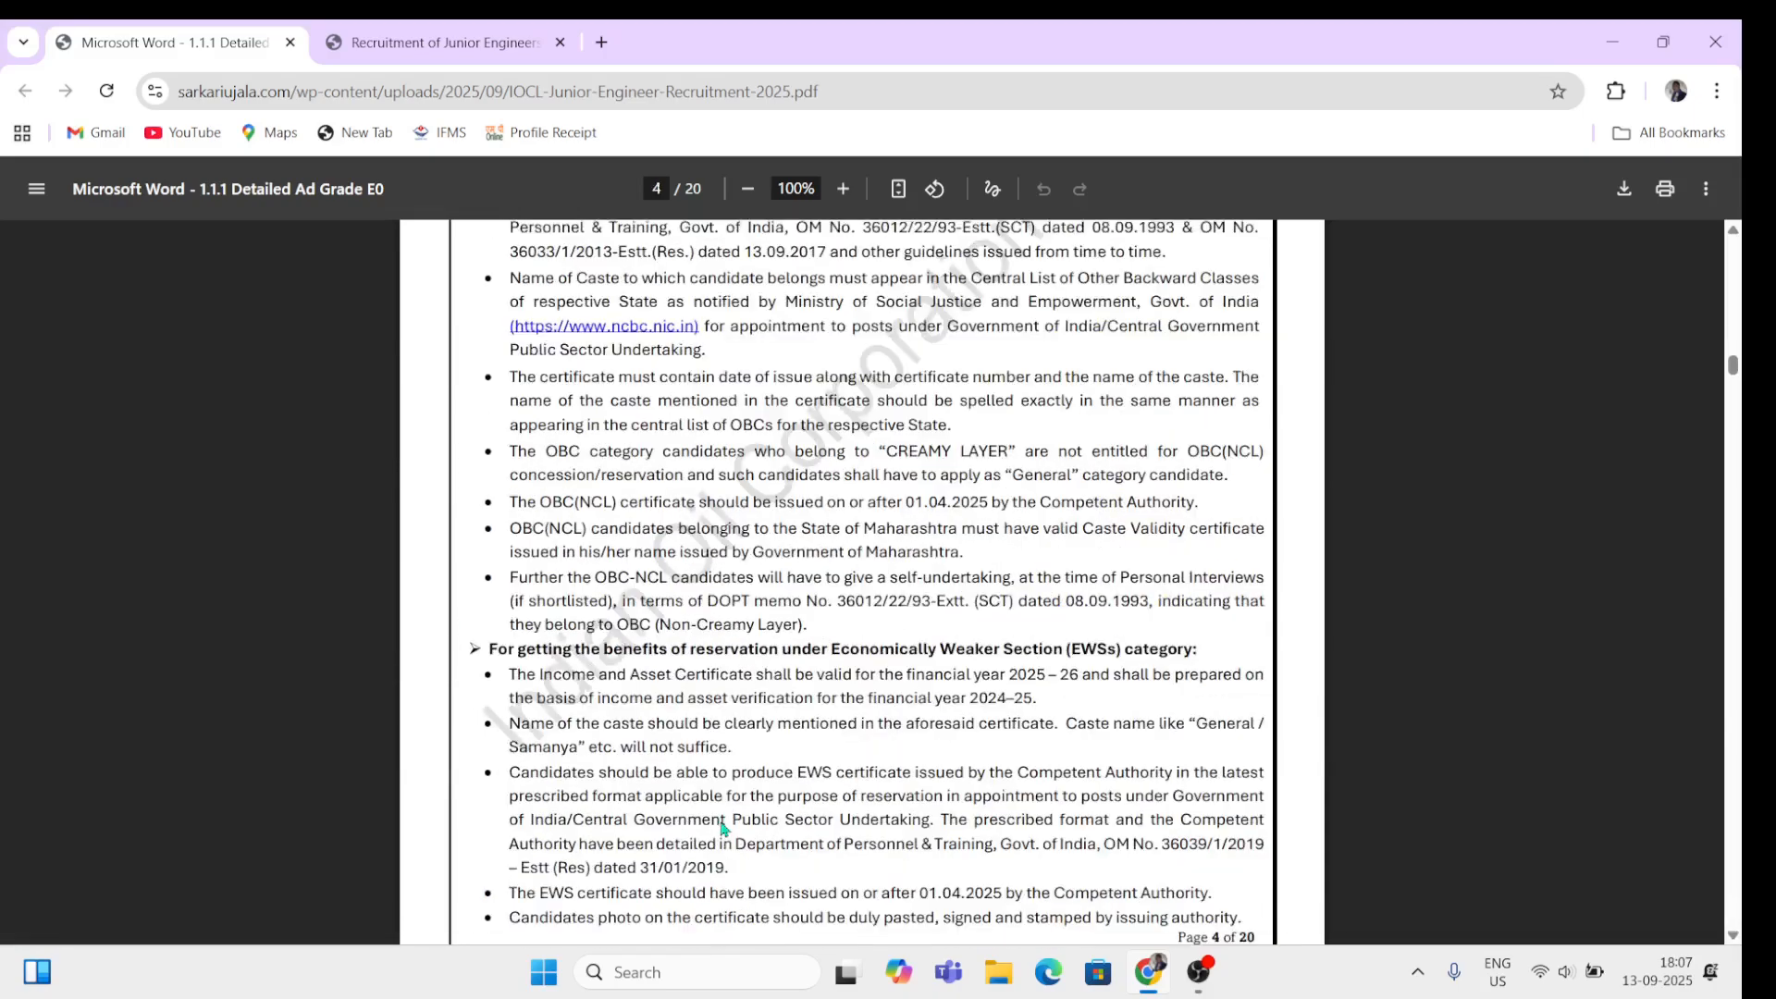
Step: Read the 6.0 Selection and Shortlisting section and the 6.2 CBT sections with question counts
scroll(723, 826, down, 10)
scroll(723, 821, down, 5)
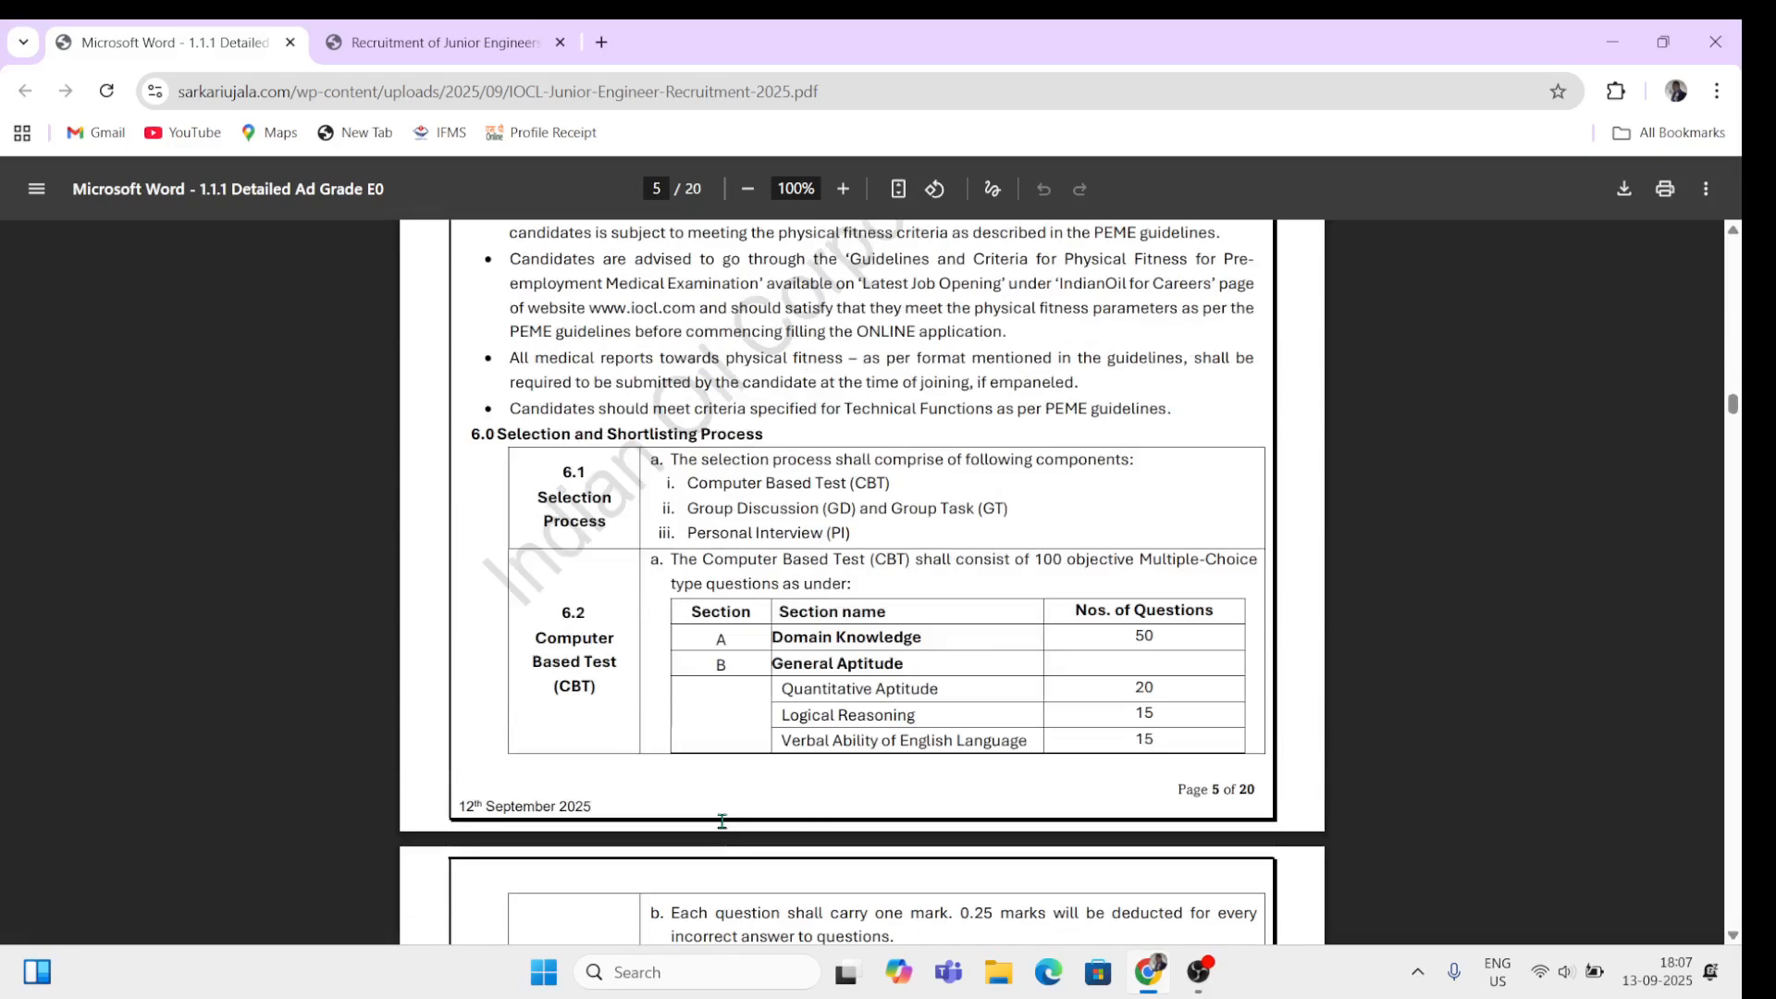
drag(490, 433, 806, 582)
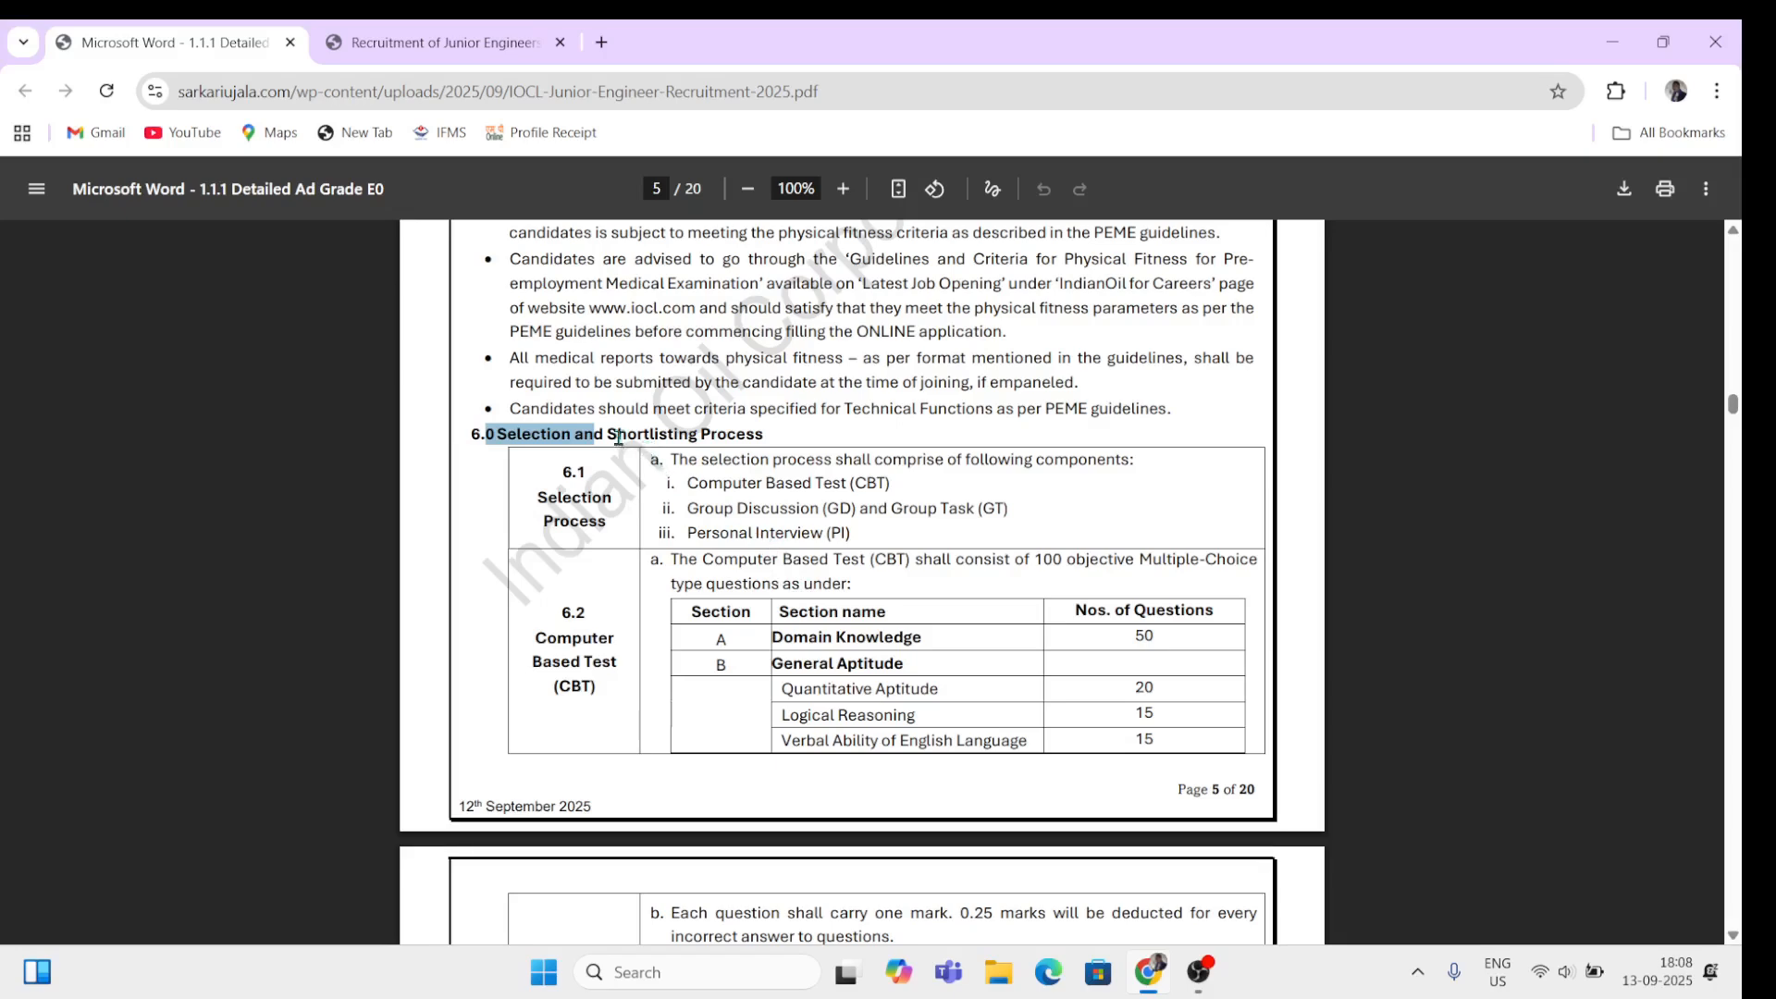
drag(751, 436, 826, 559)
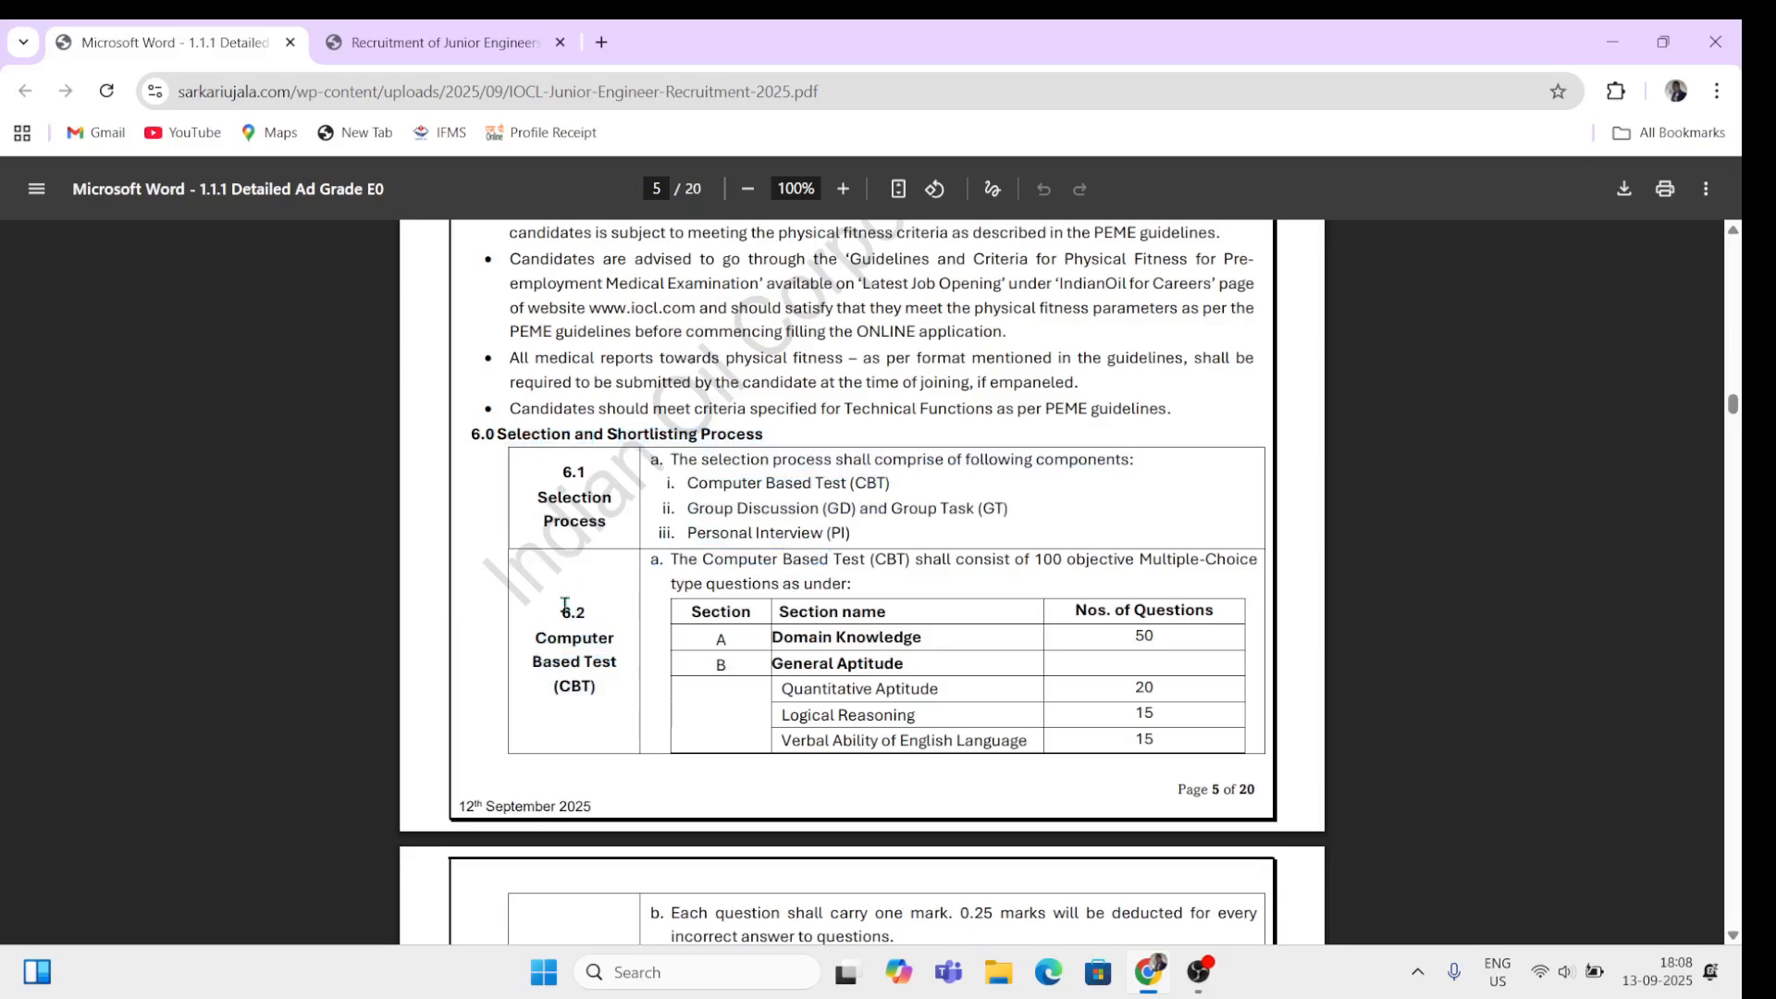
drag(562, 604, 604, 662)
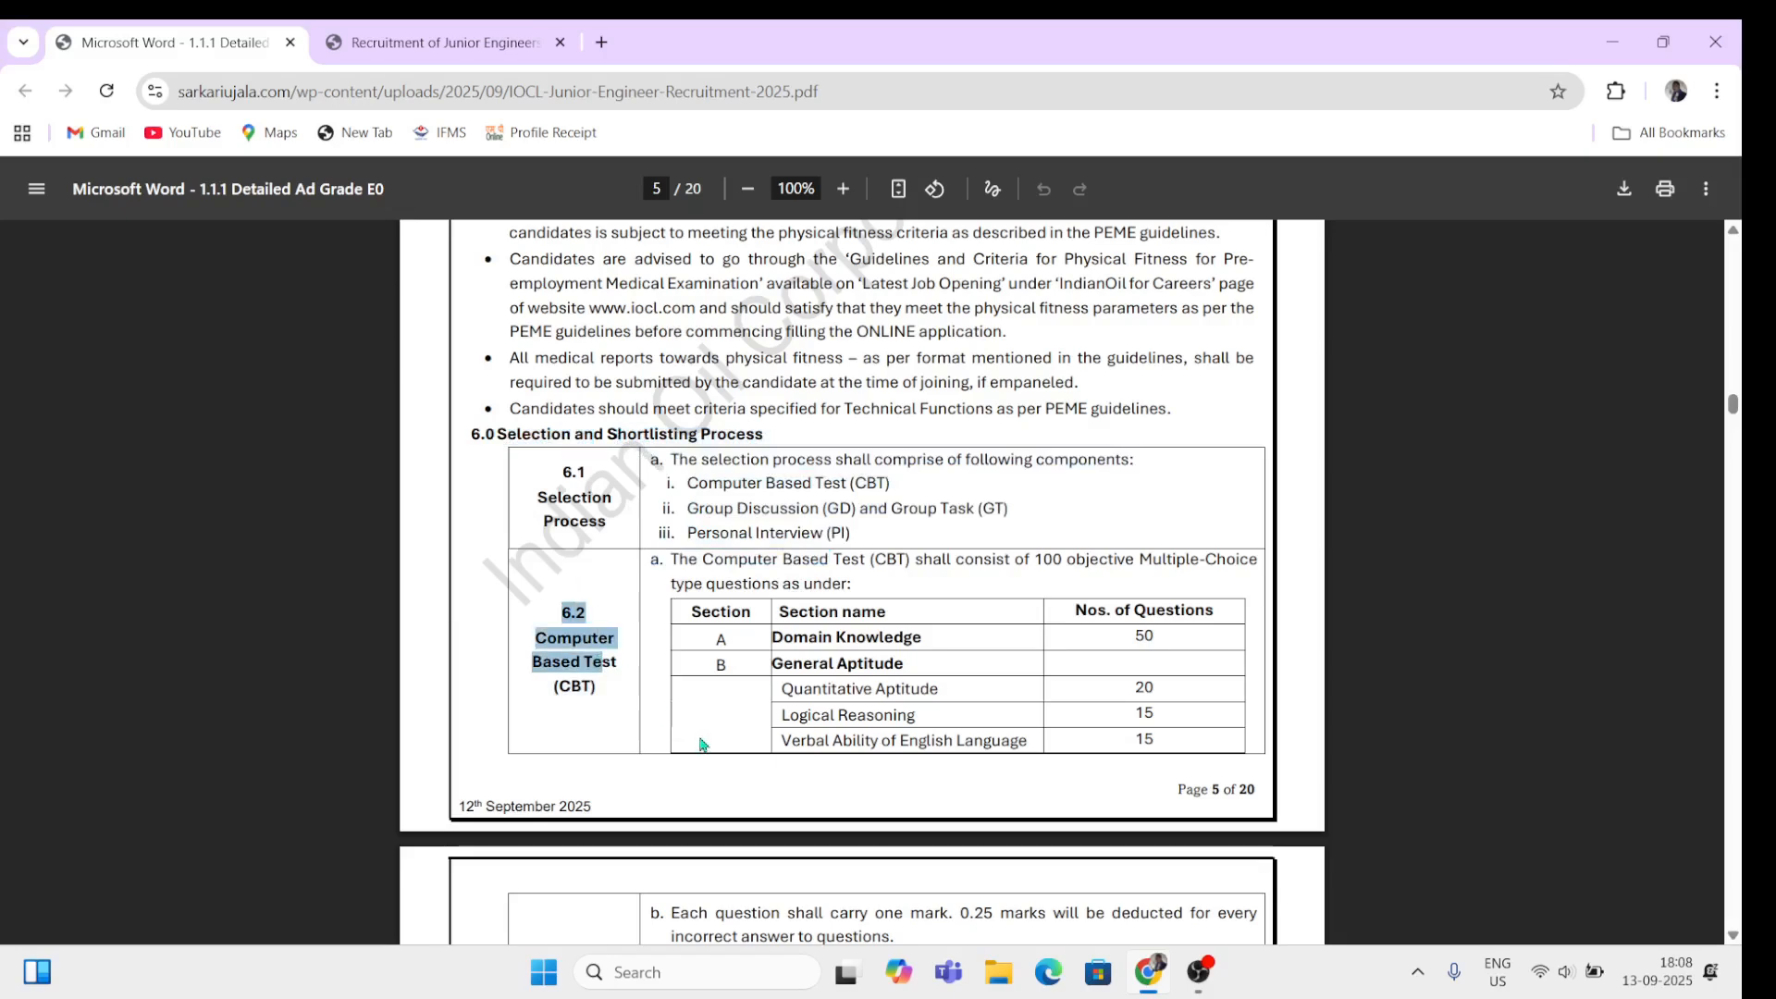
drag(697, 587, 910, 731)
click(908, 810)
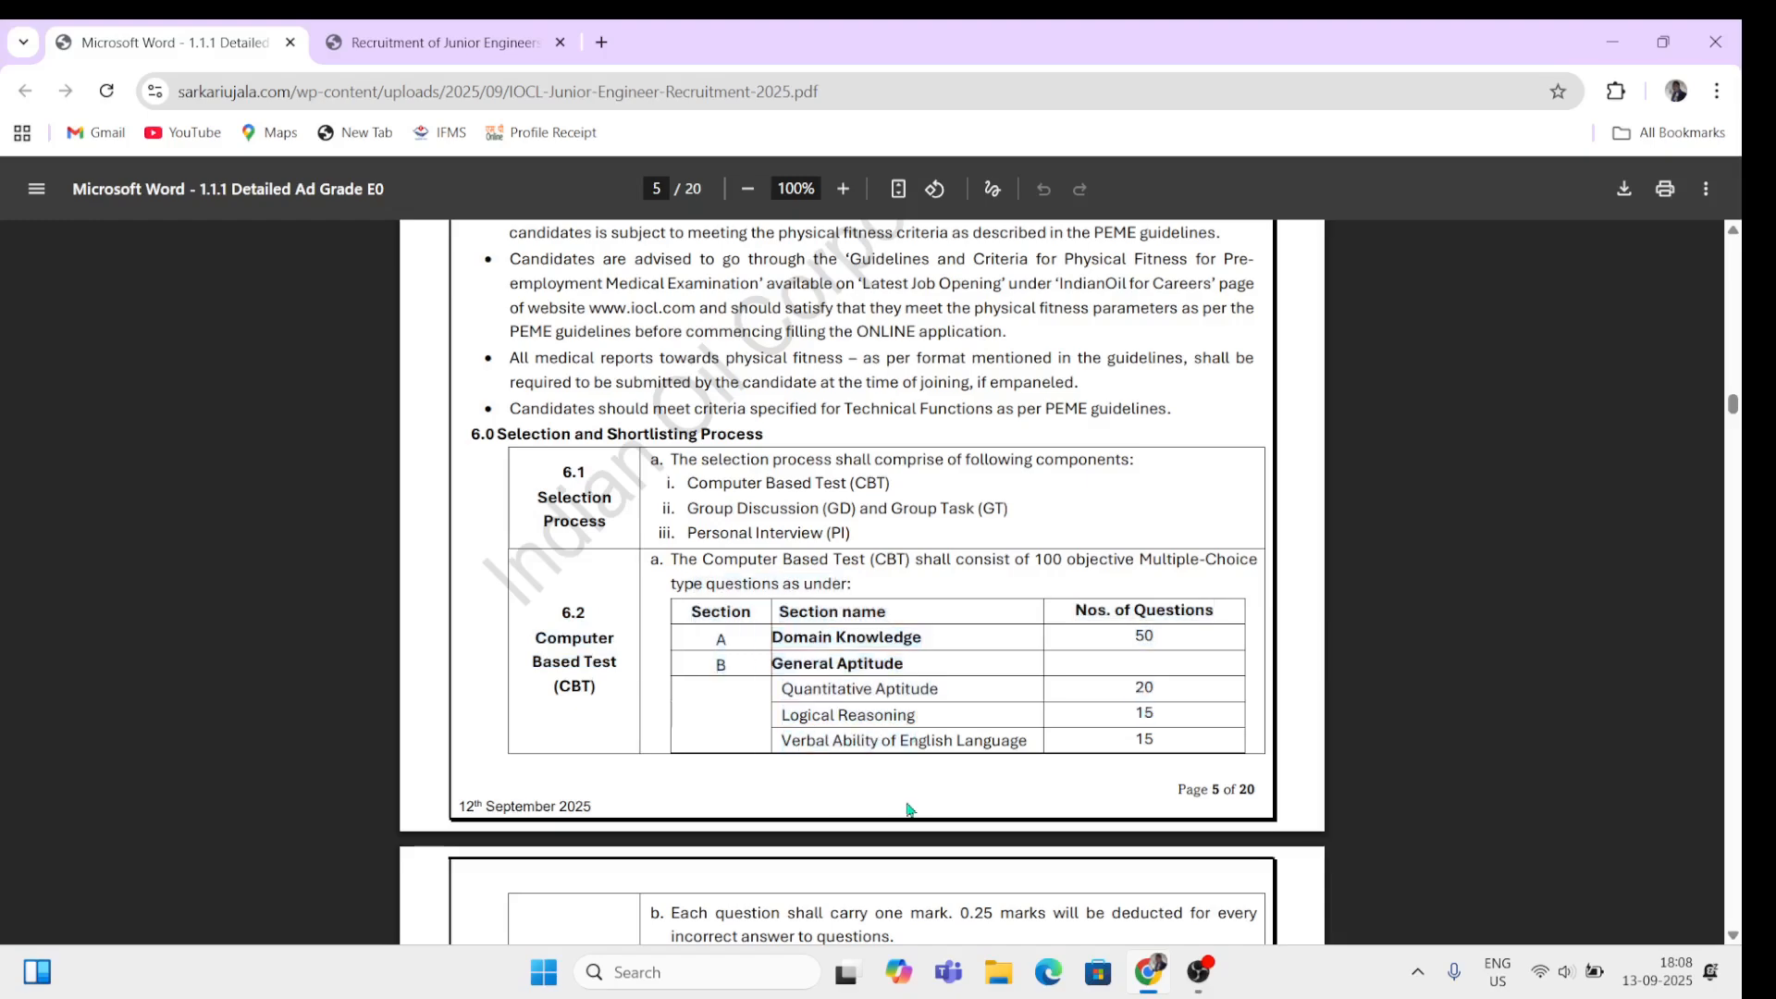
Step: Skim the remaining test centre pages and return to the Recruitment of Junior Engineers page
scroll(885, 740, down, 10)
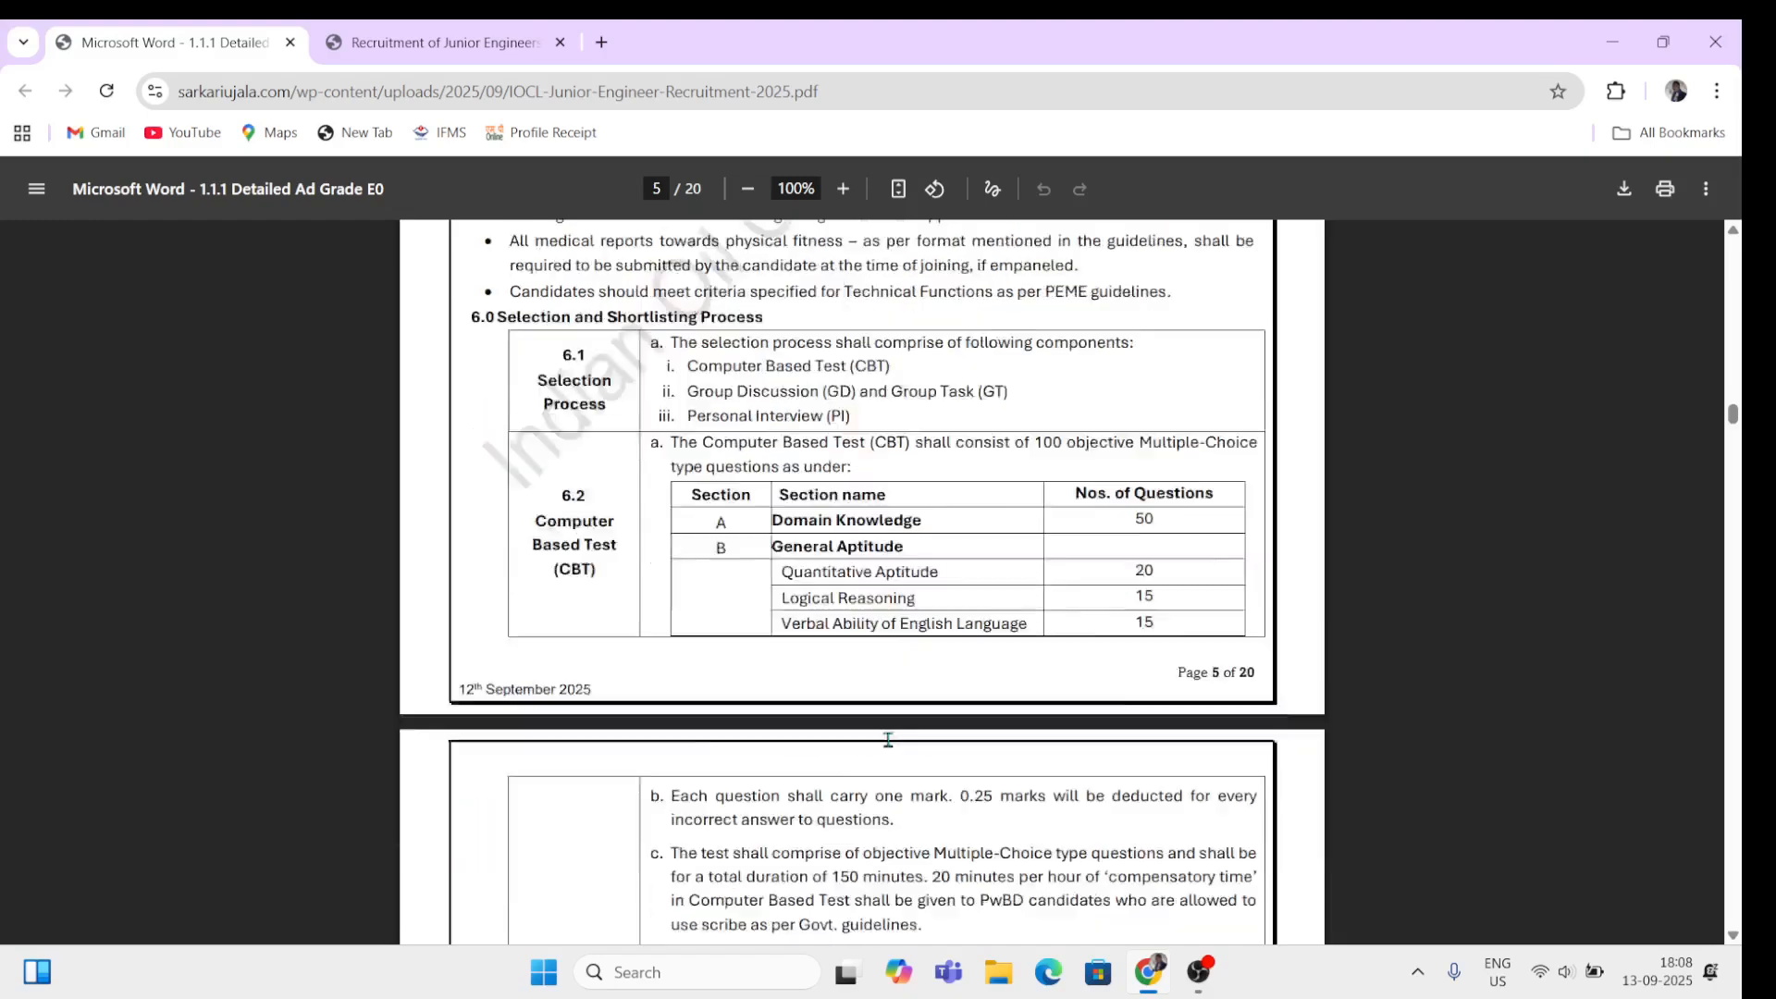
scroll(885, 740, up, 10)
scroll(872, 749, down, 10)
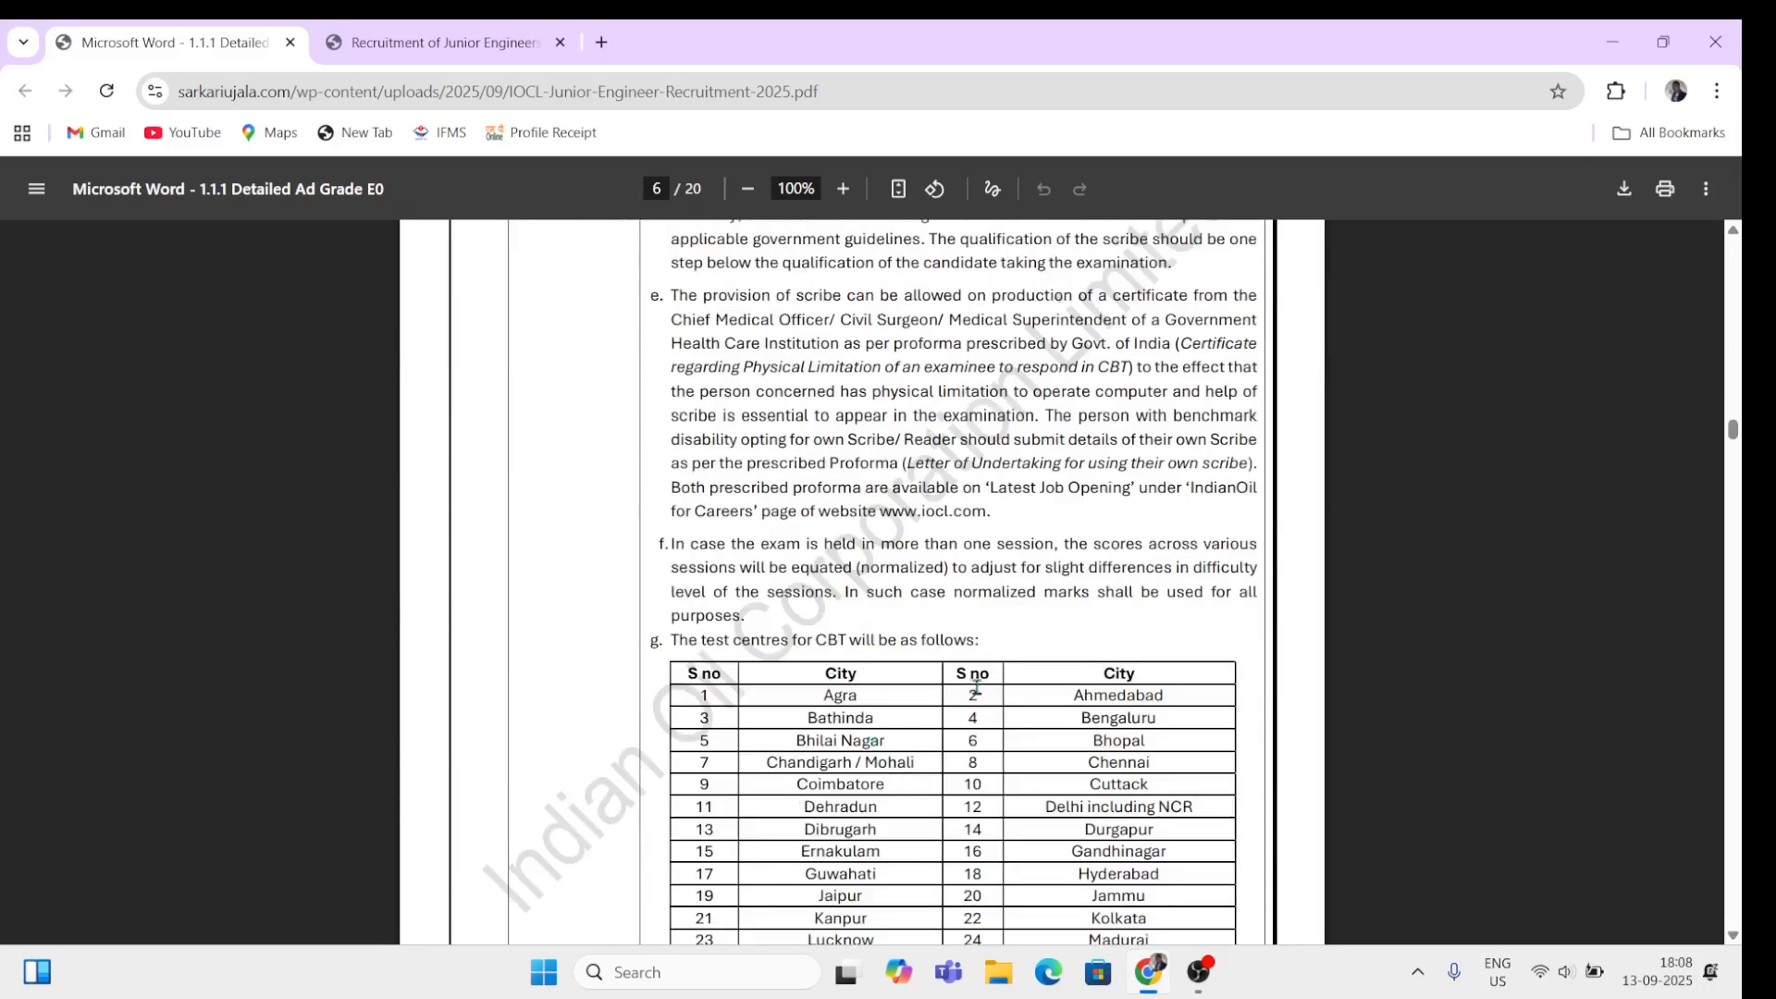
scroll(943, 754, down, 1)
scroll(942, 763, down, 8)
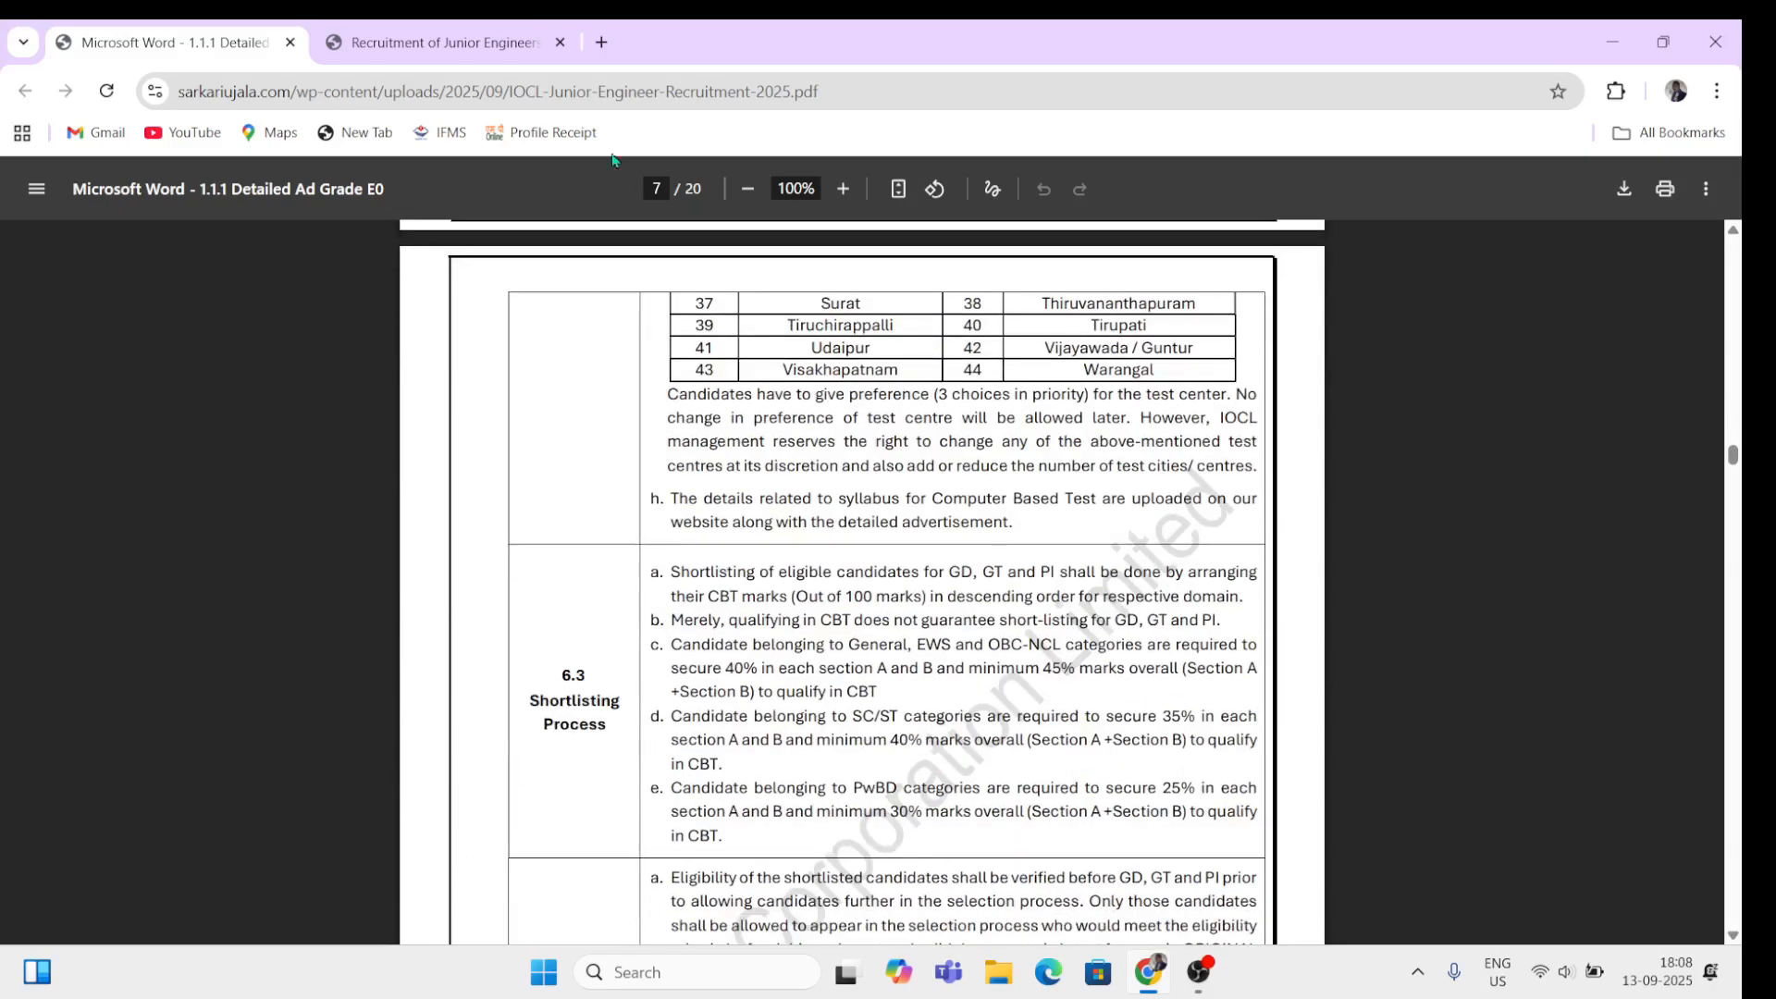
click(422, 39)
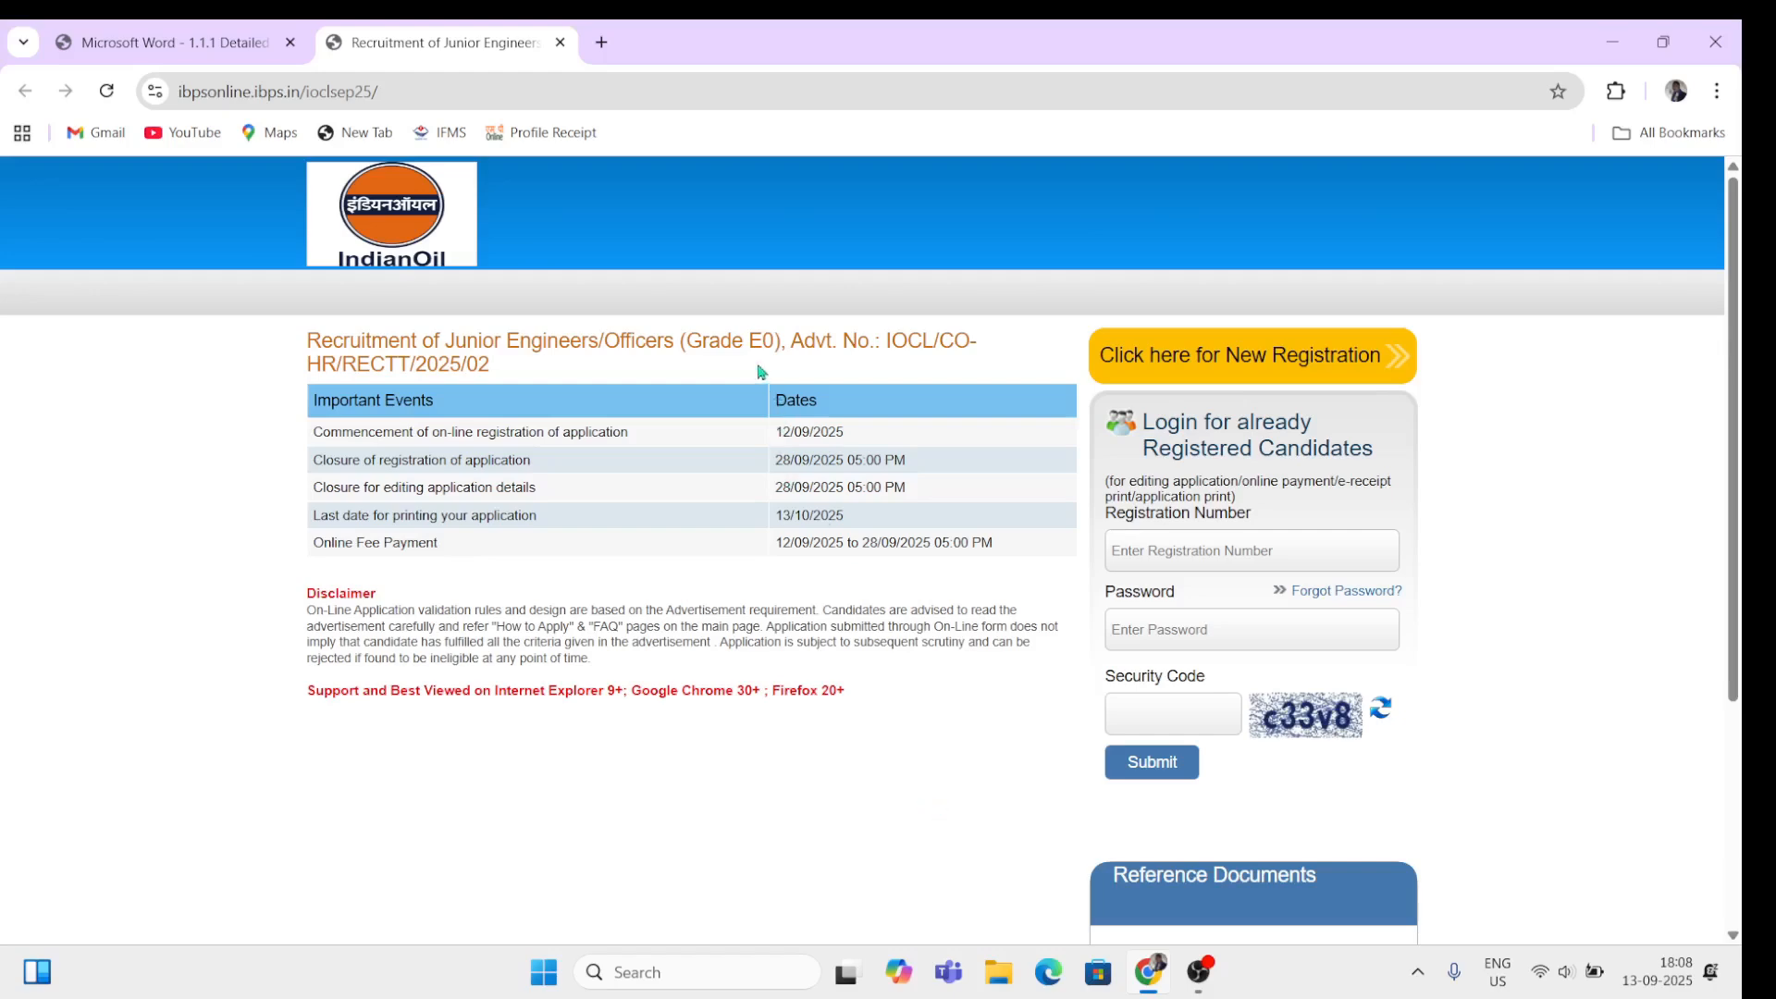
Step: Check the registration opening and closing dates, then start a new registration
drag(423, 407, 552, 428)
click(689, 554)
drag(778, 428, 819, 490)
click(1336, 364)
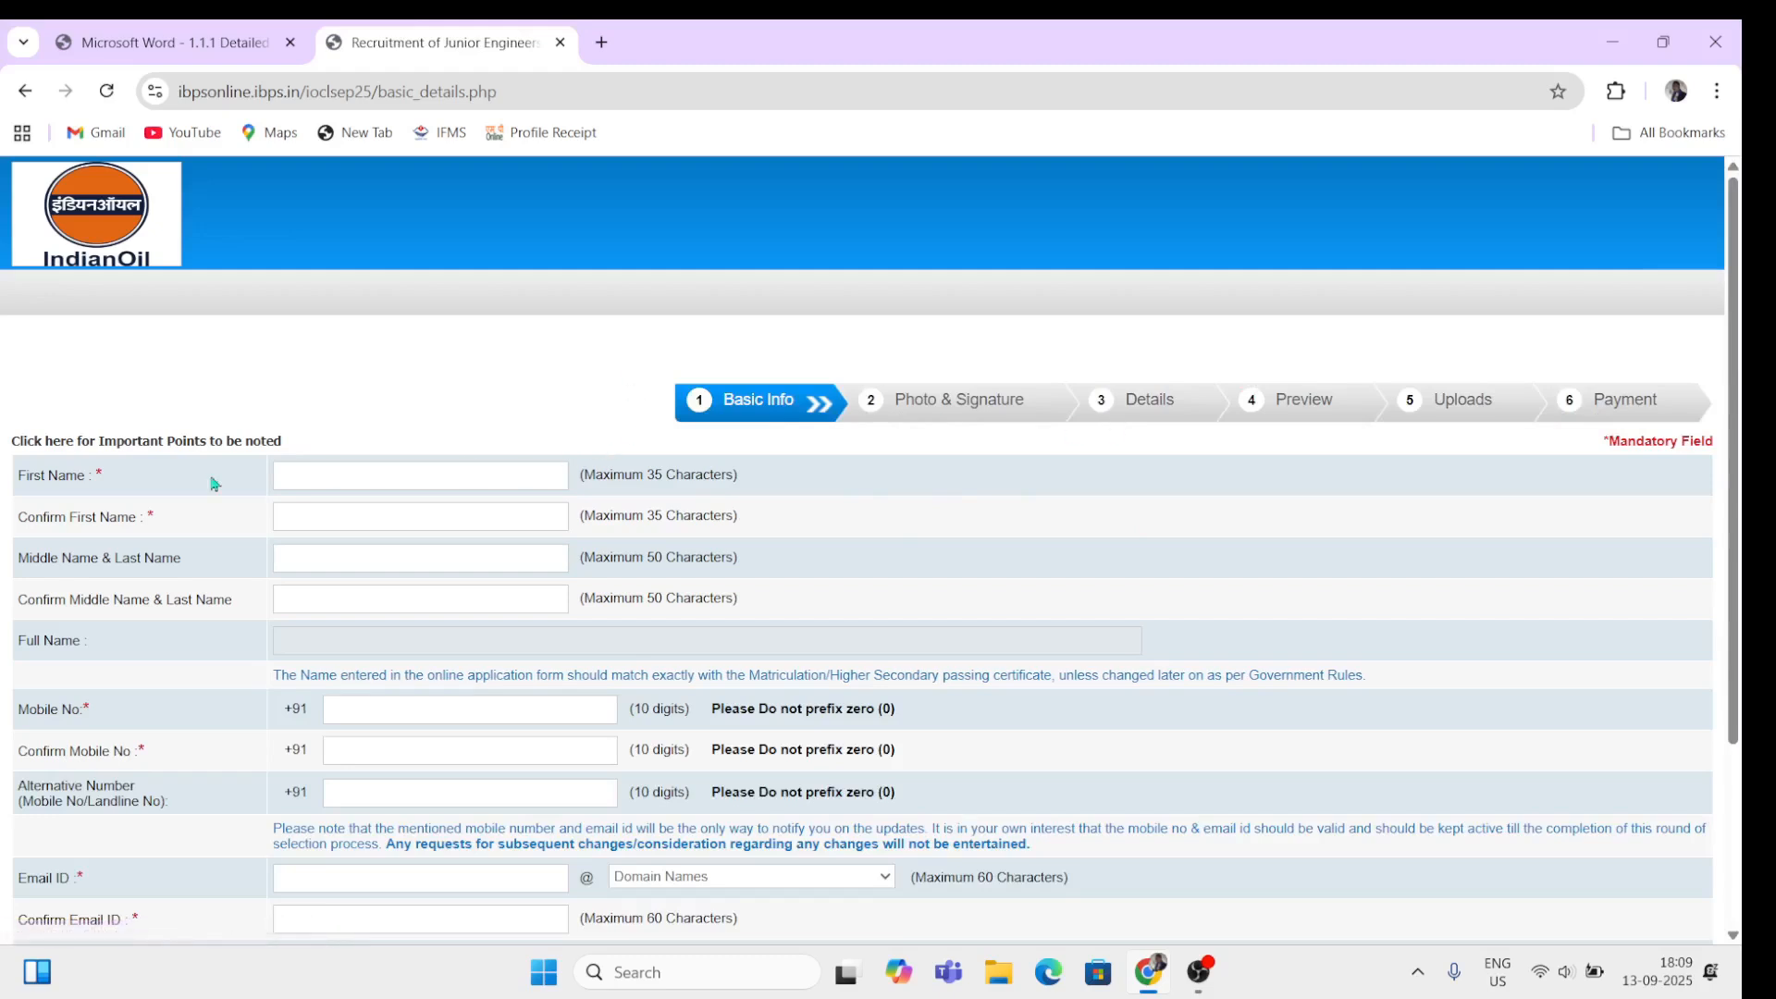
Step: Enter sample first name, its confirmation, and middle and last name entries
click(366, 474)
text(first)
click(330, 518)
text(confom)
click(315, 551)
text(mid)
key(BackSpace)
key(BackSpace)
key(BackSpace)
click(321, 515)
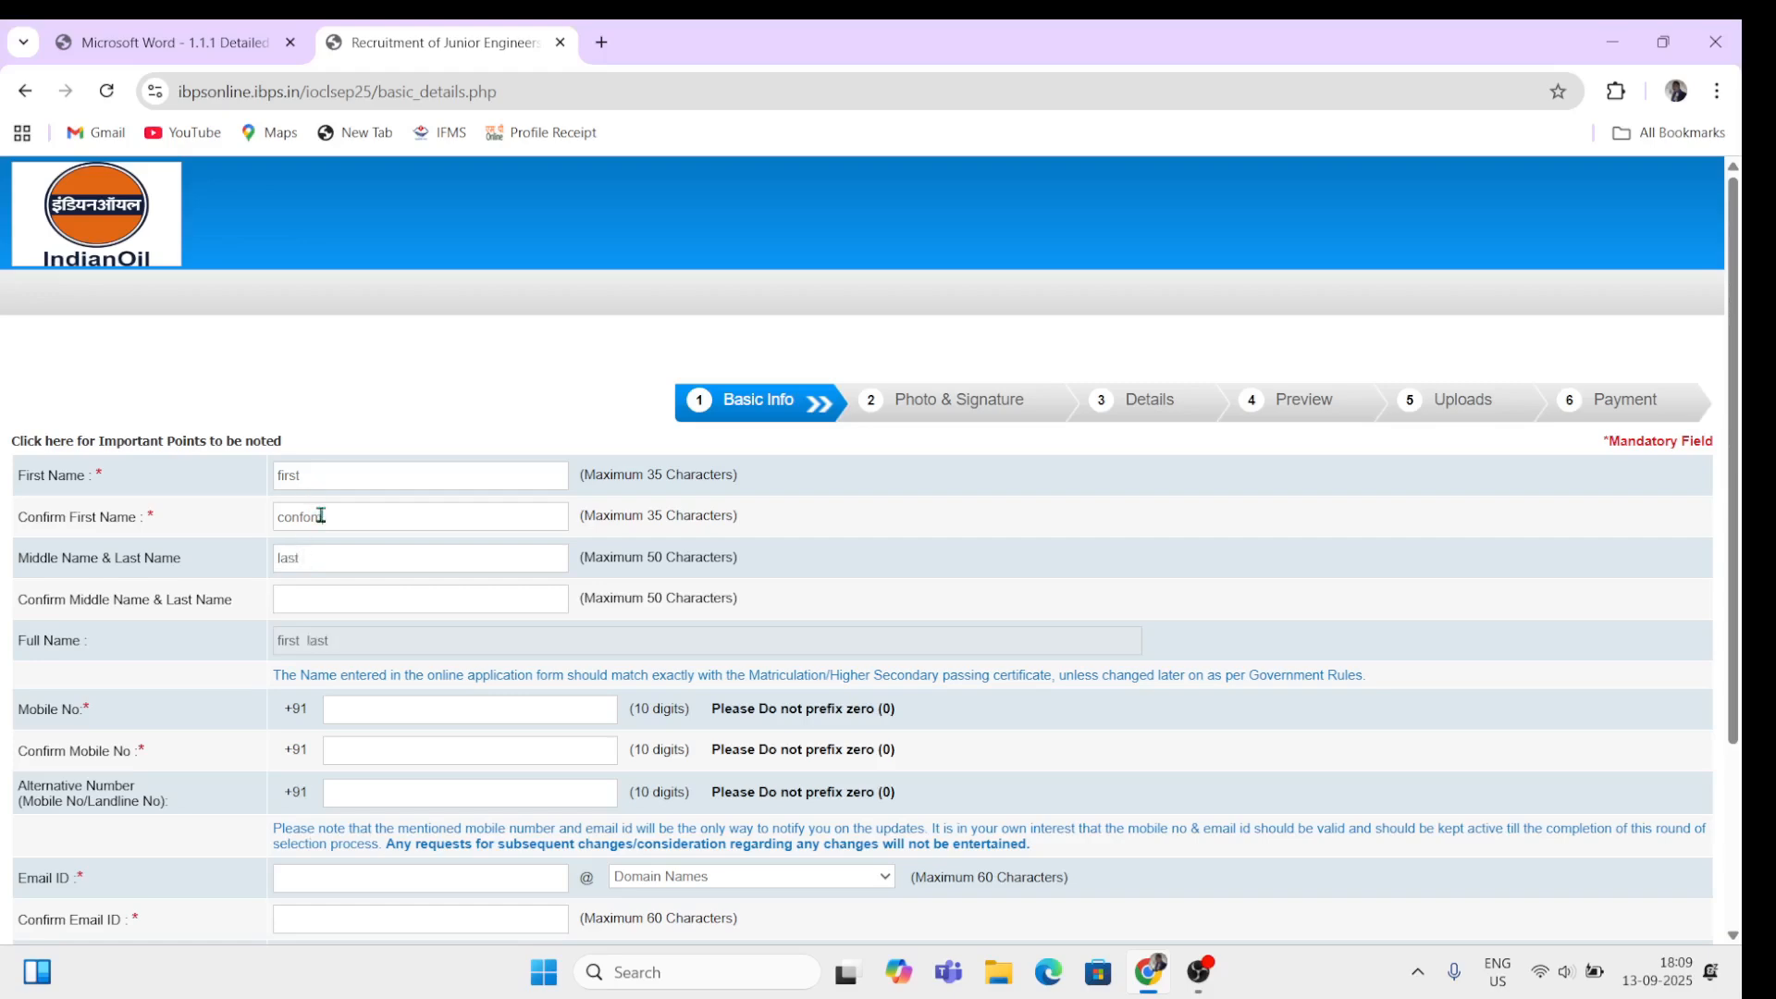
click(310, 597)
text(last)
Step: Enter the candidate's mobile number in the Mobile No field
click(393, 699)
text(4444444444)
click(398, 745)
Step: Confirm the mobile number and begin an alternative contact number
text(4444444444)
scroll(398, 745, down, 1)
click(376, 728)
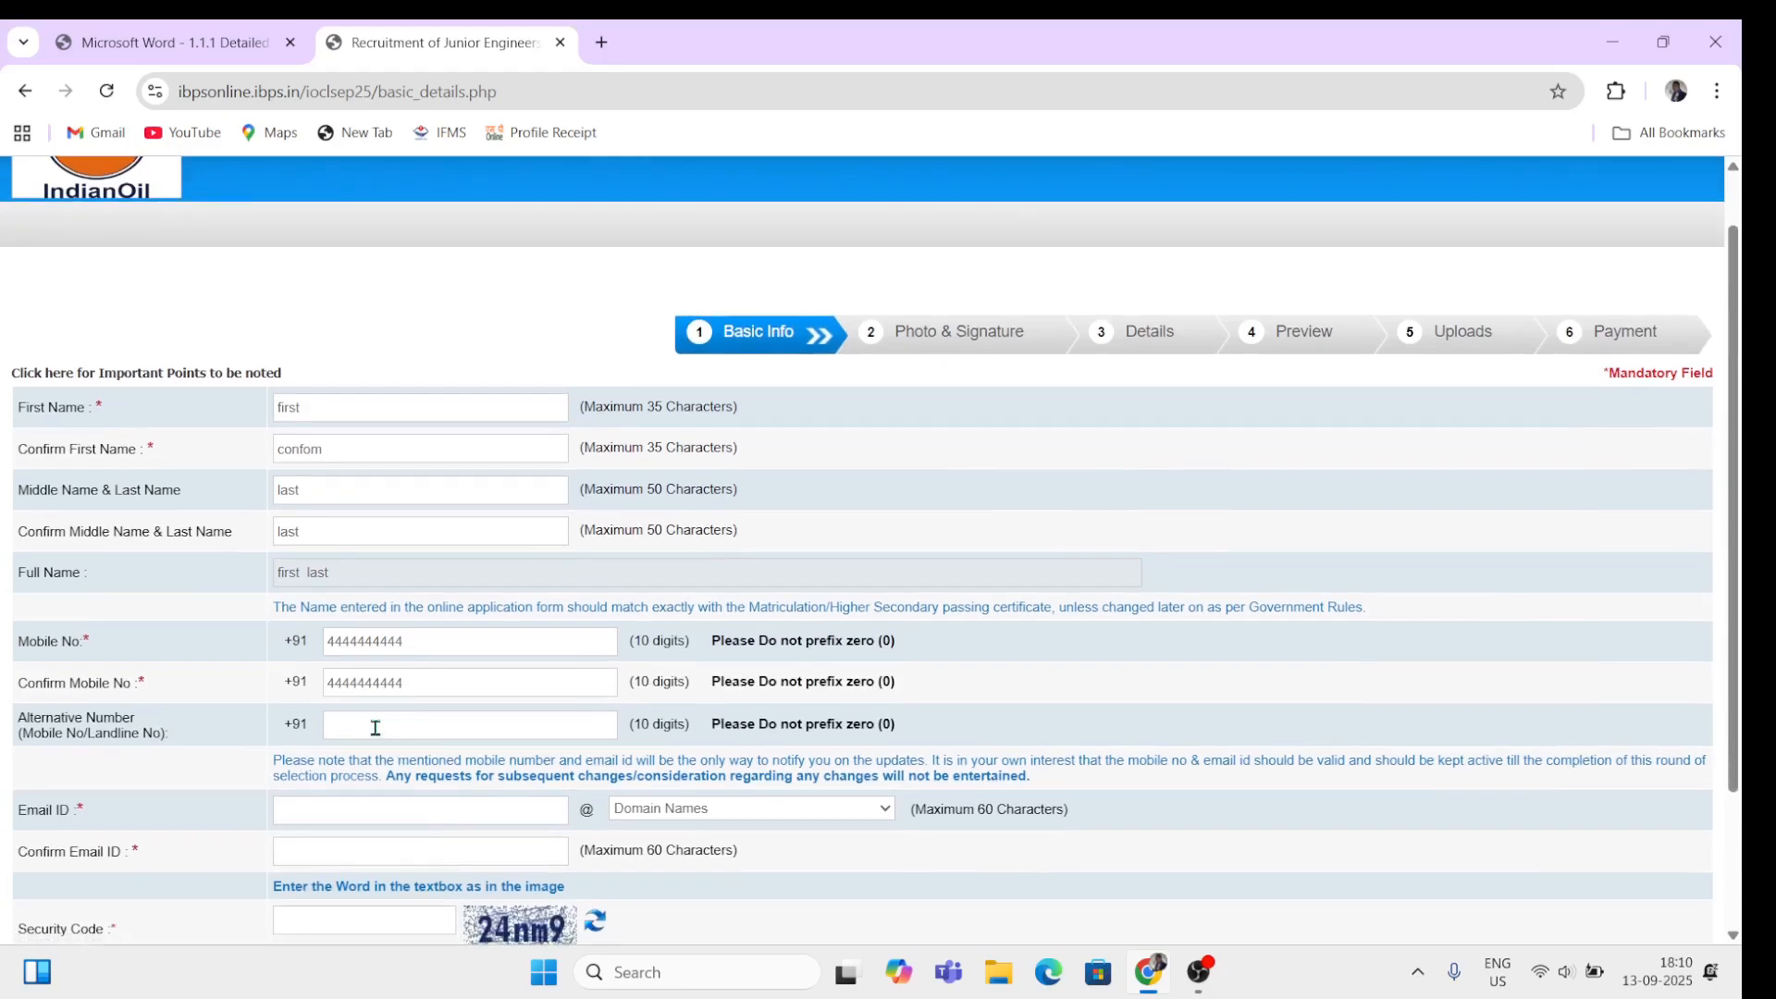
text(888)
scroll(375, 729, down, 2)
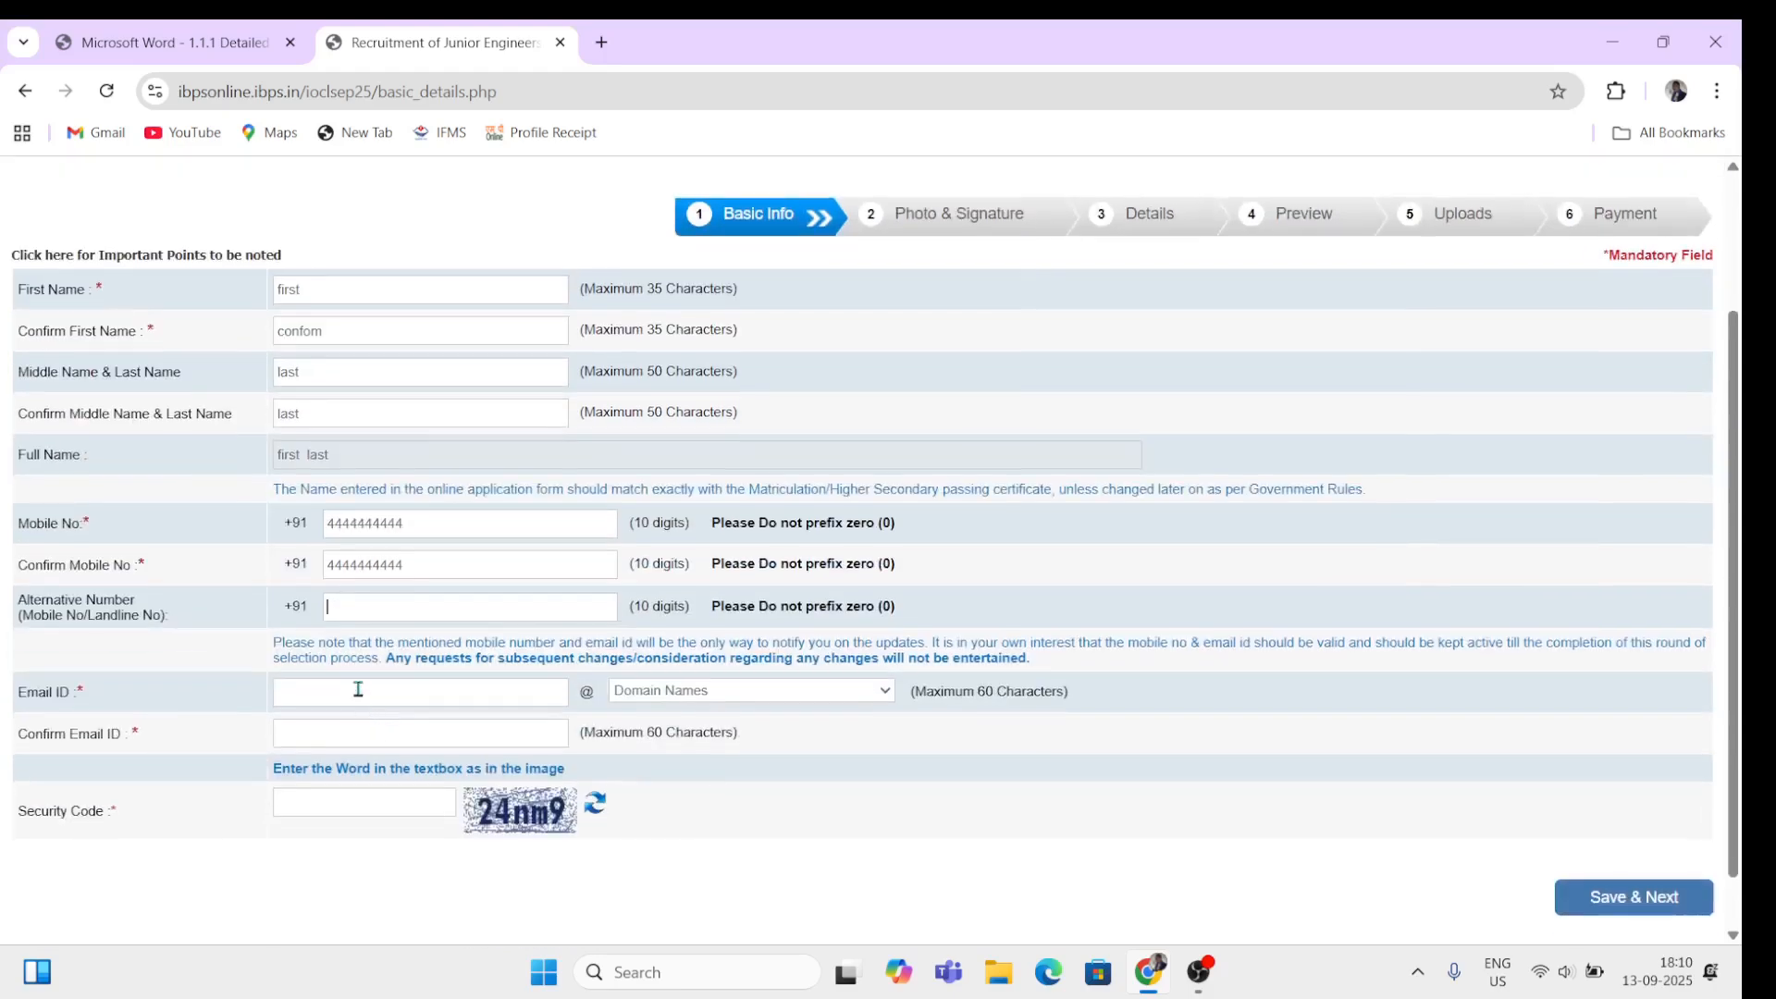
Step: Enter the candidate's e-mail address with the gmail.com domain and fill Confirm Email ID
click(358, 689)
click(683, 695)
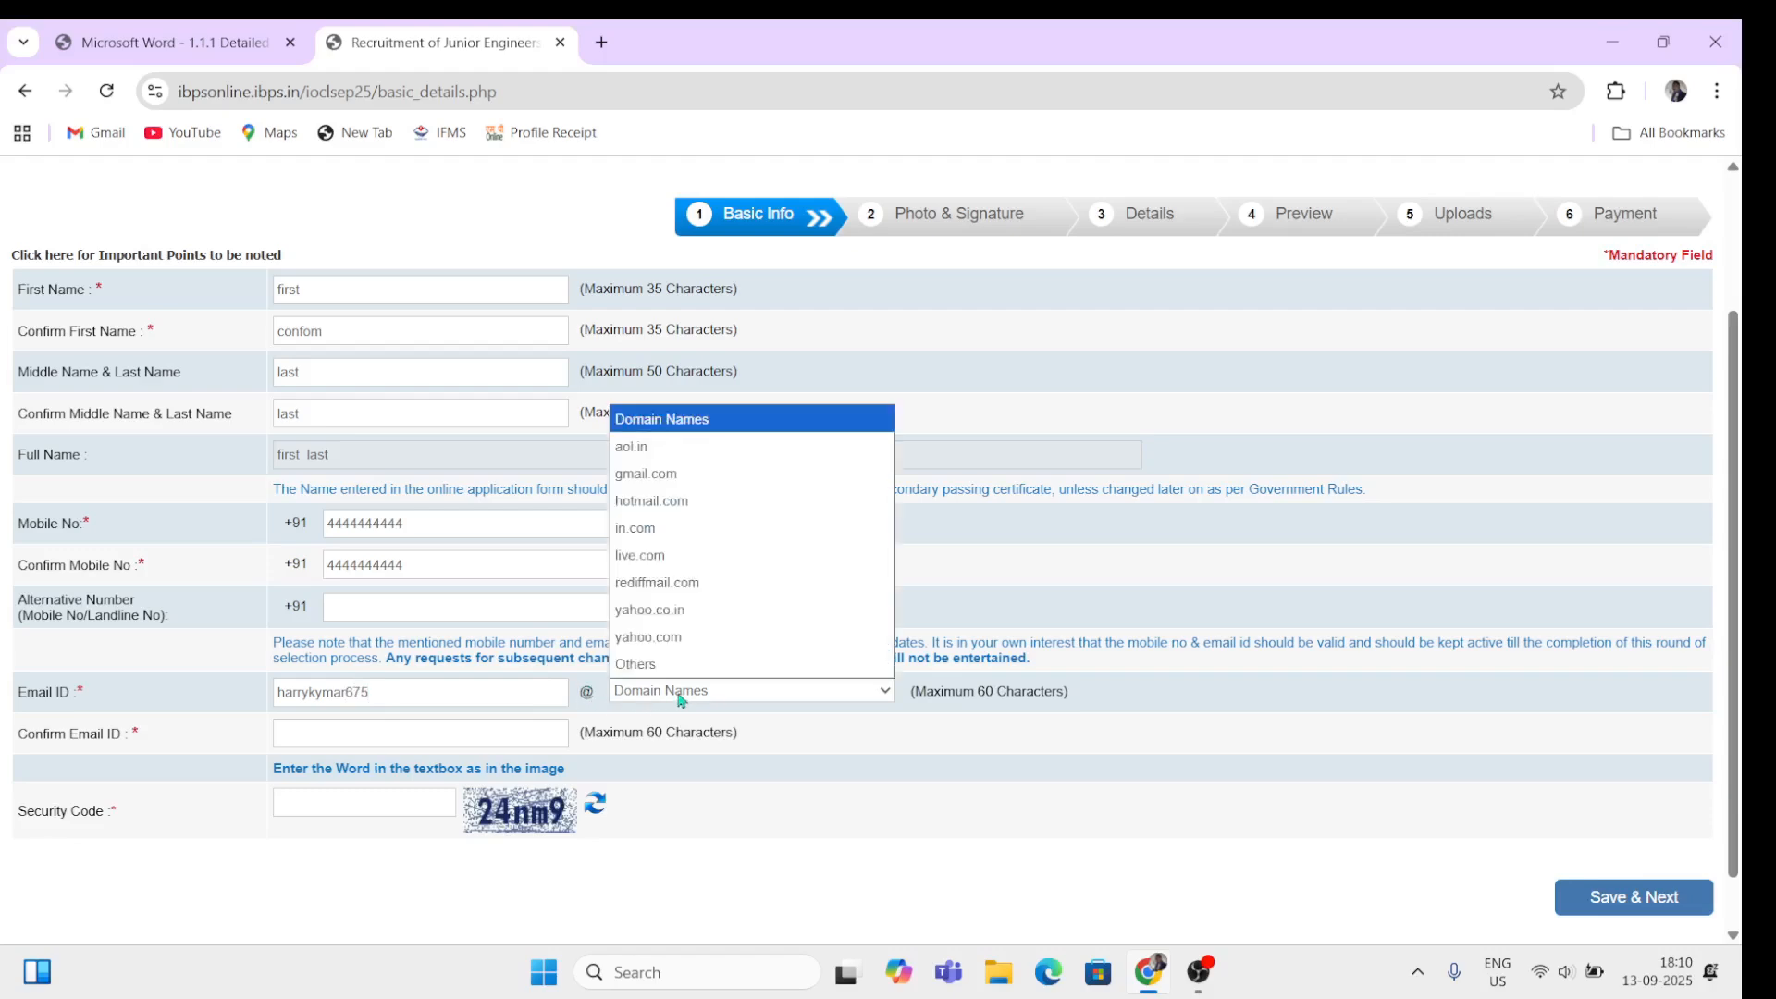
click(663, 476)
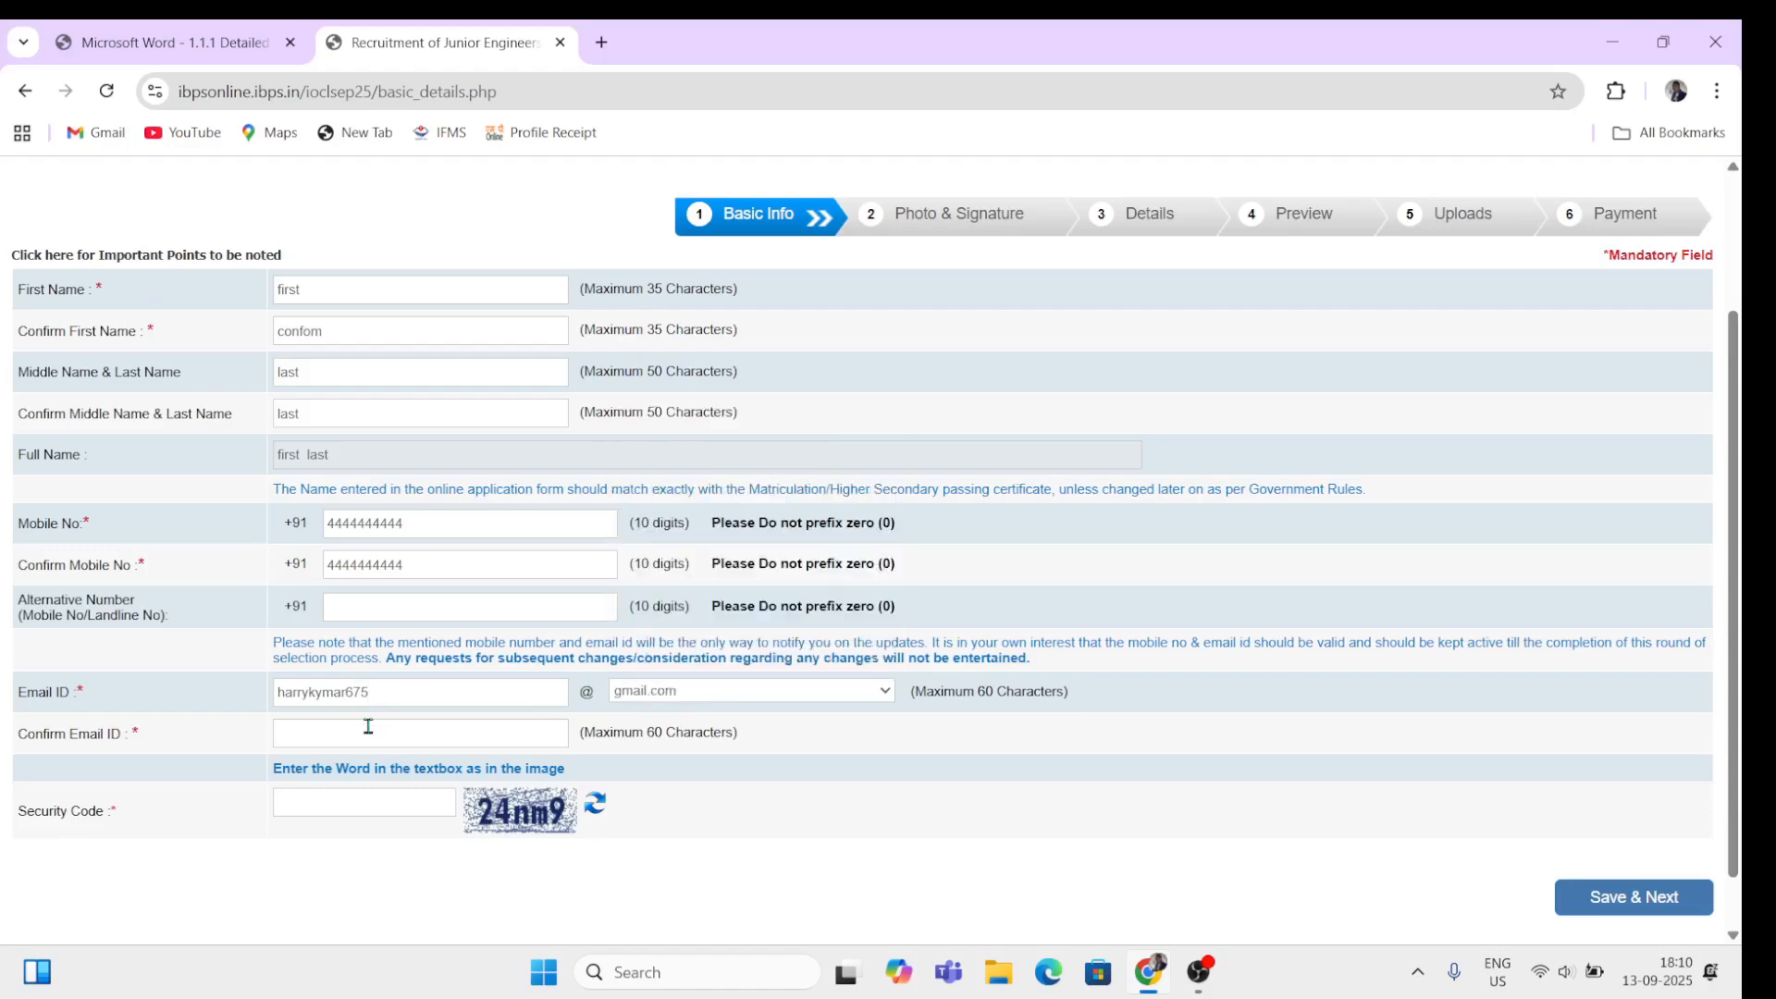
drag(313, 740, 464, 737)
click(345, 800)
Step: Save the basic details, then review the provisional registration number and photograph upload section
click(1605, 916)
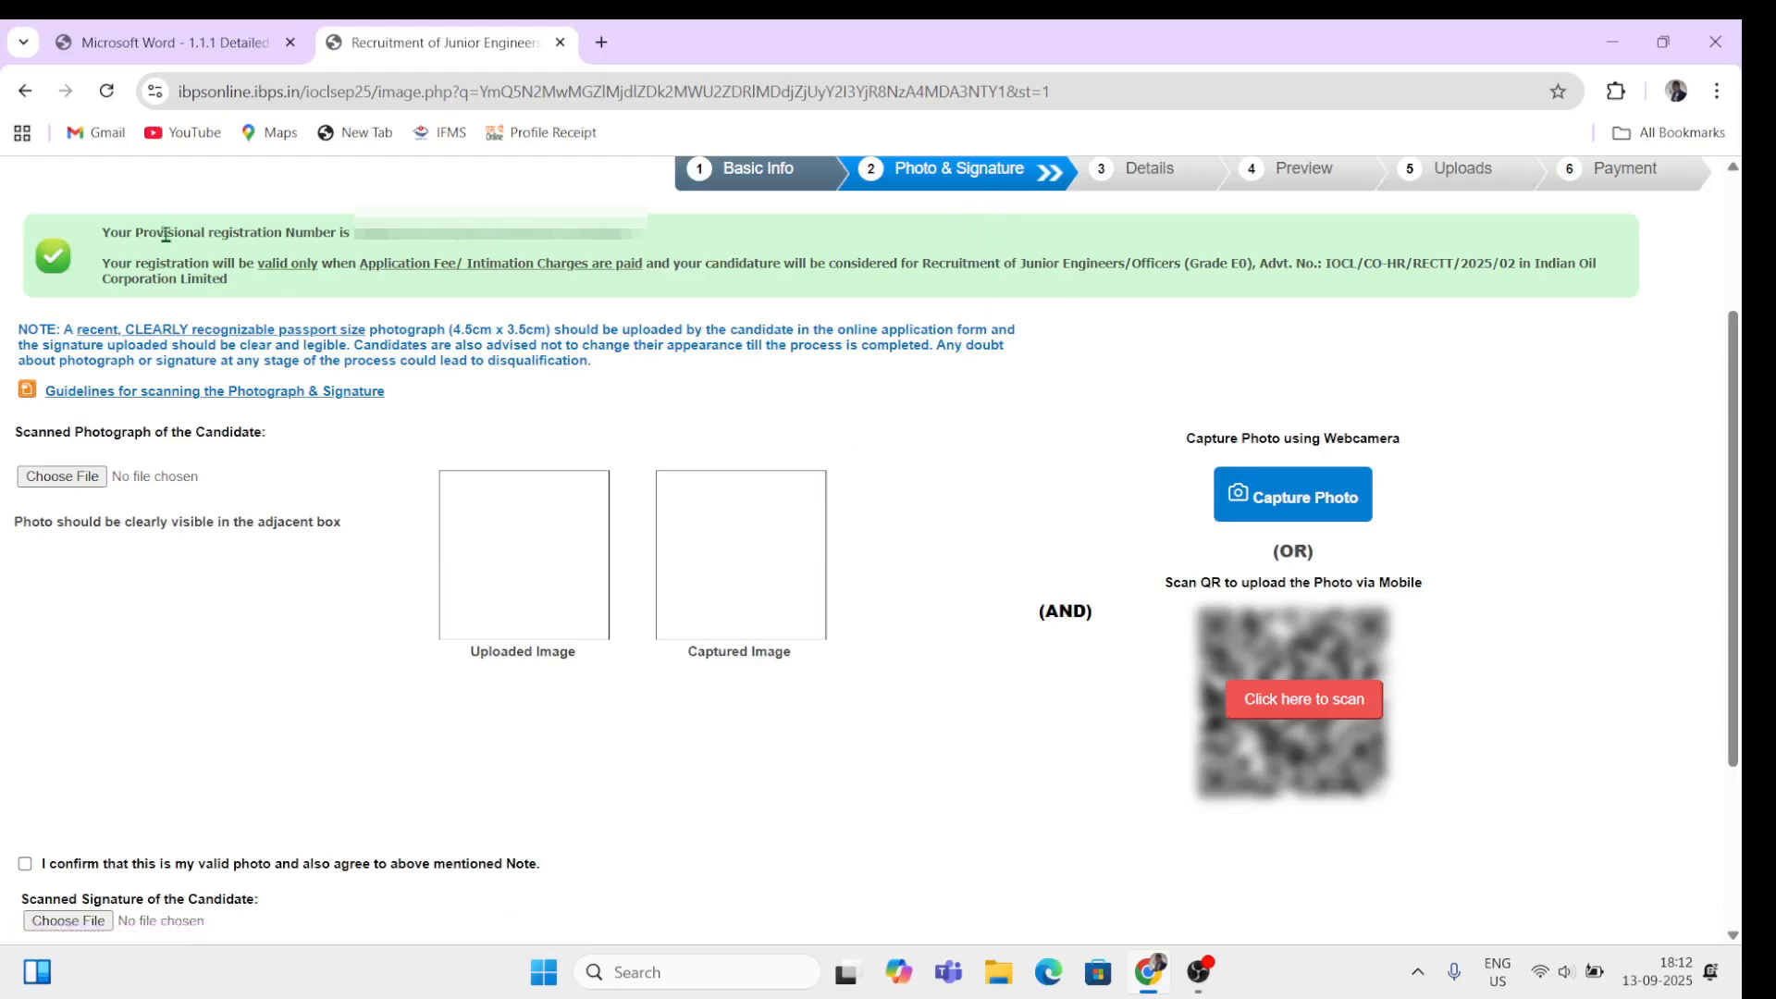
drag(174, 233, 355, 233)
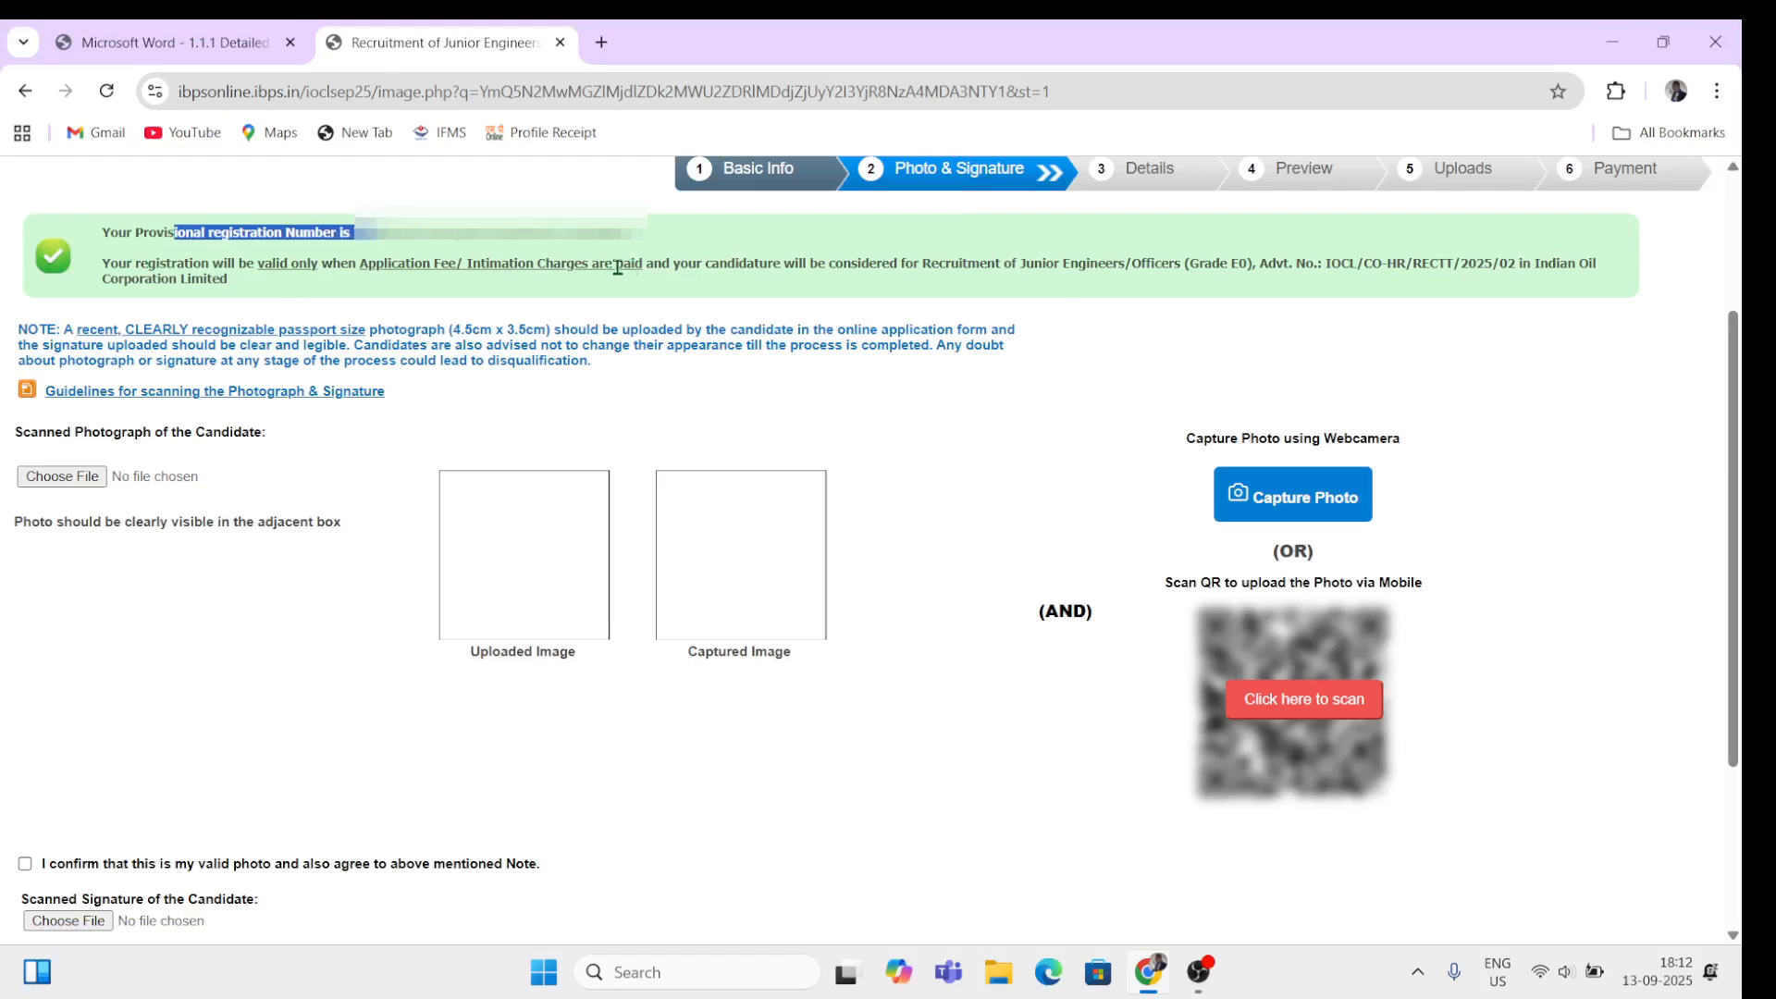
click(374, 684)
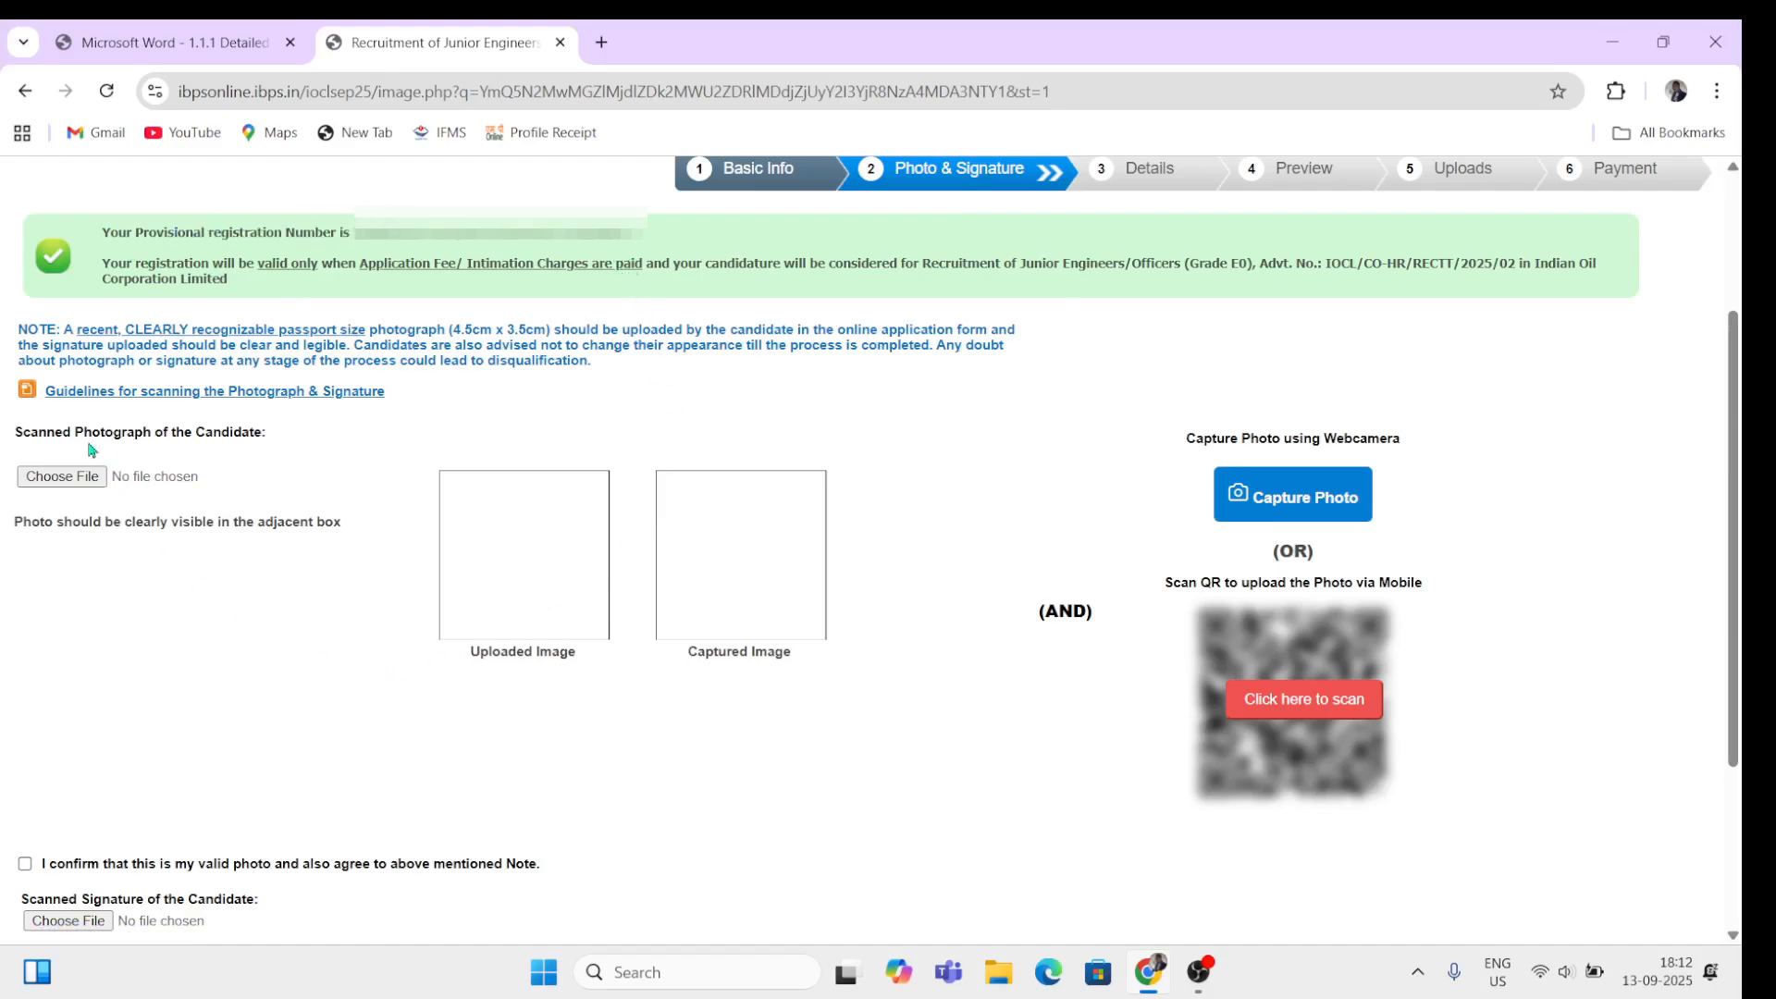
drag(84, 432, 155, 435)
drag(129, 904, 168, 904)
drag(680, 654, 748, 652)
click(662, 708)
drag(95, 432, 72, 486)
Step: Upload photo_cropped from Downloads as the scanned photograph and start the webcam capture
click(72, 482)
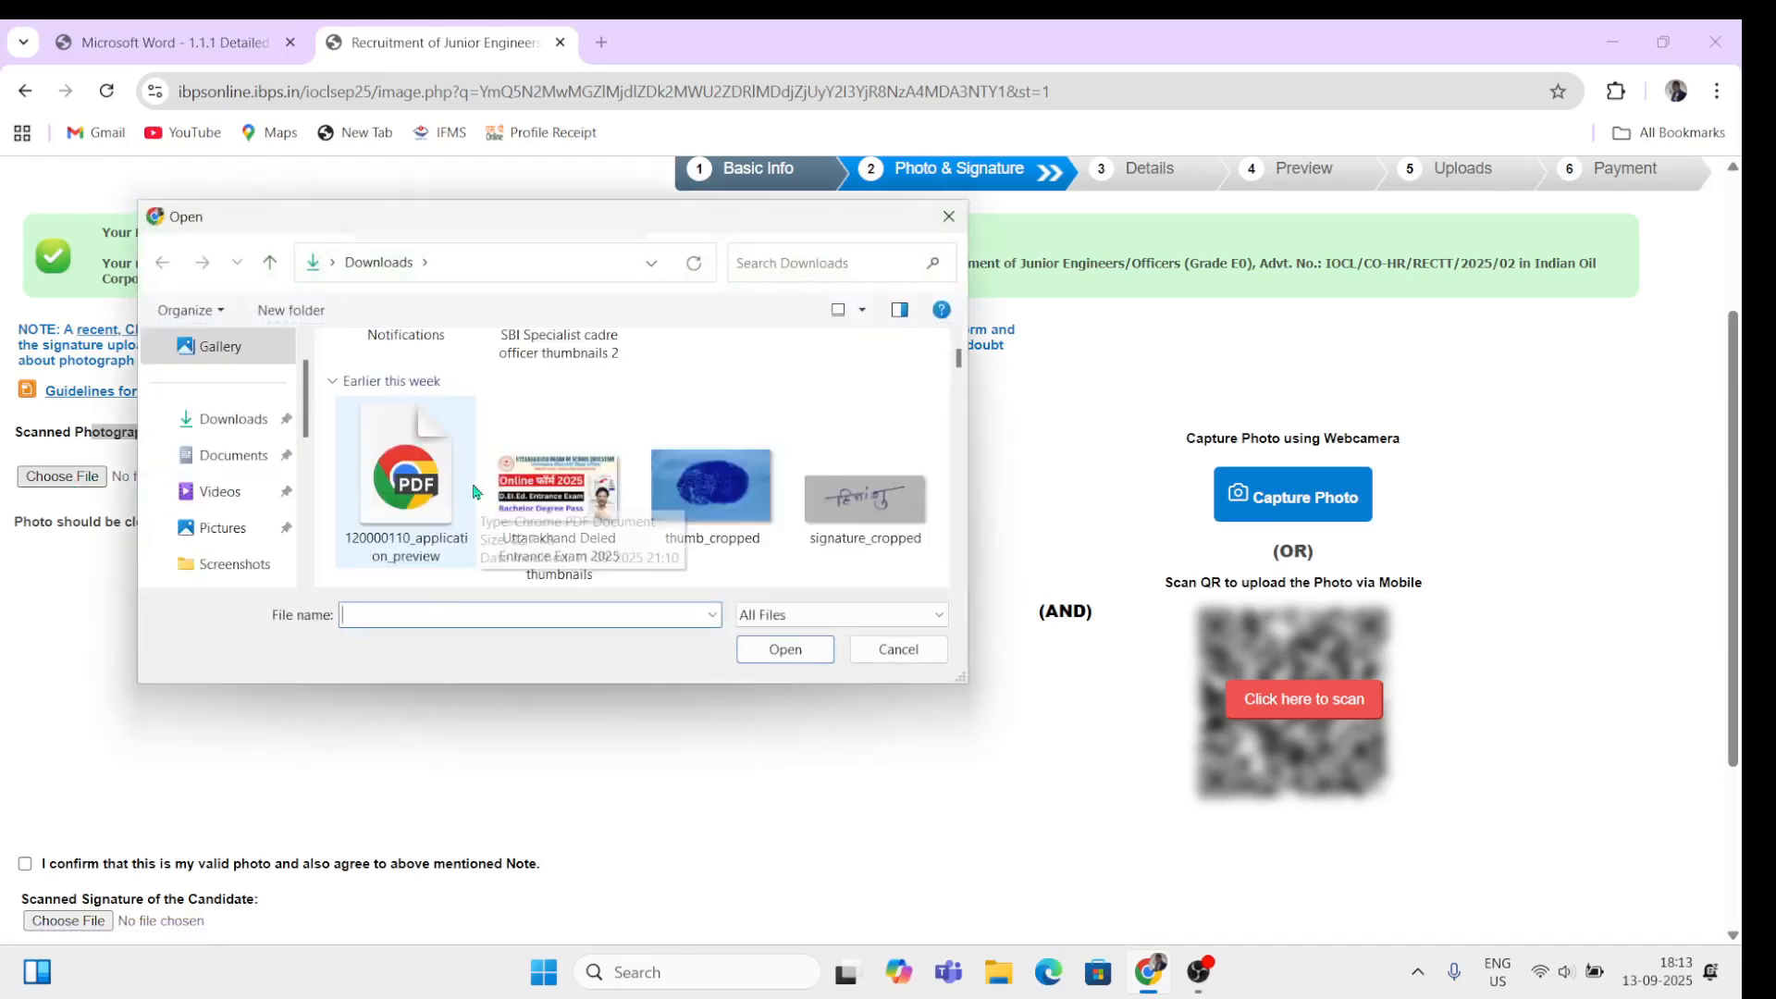
scroll(473, 491, down, 2)
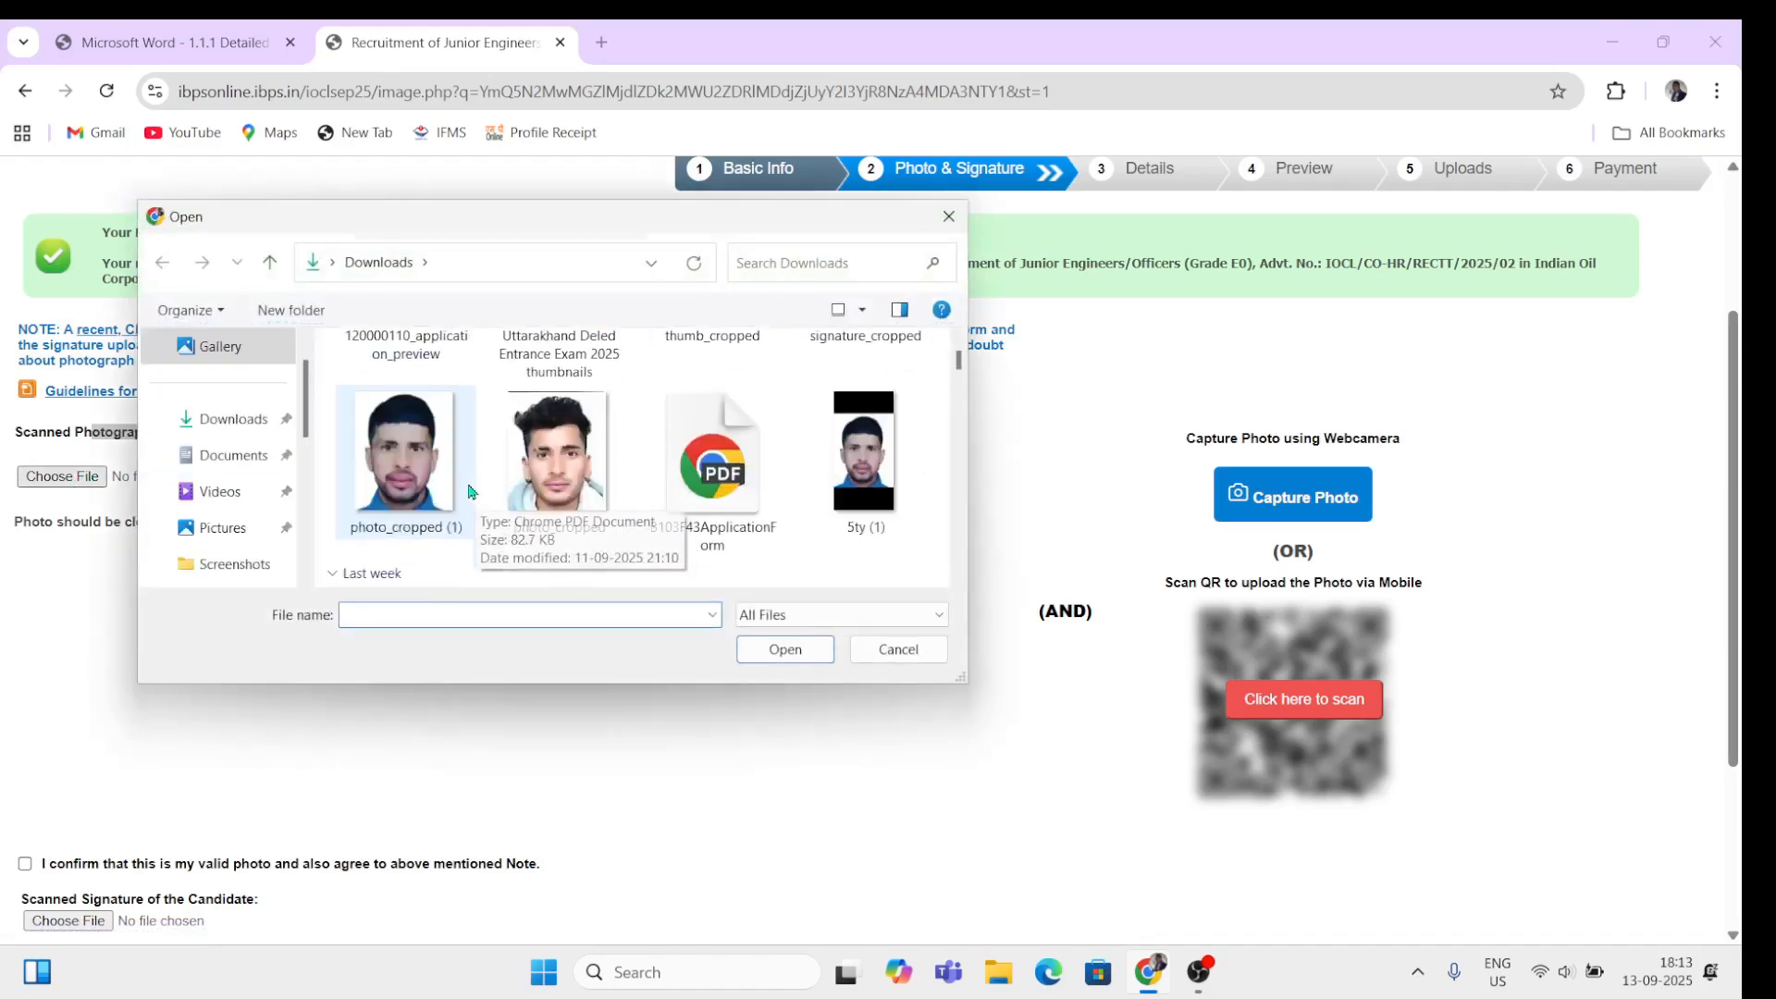
click(566, 477)
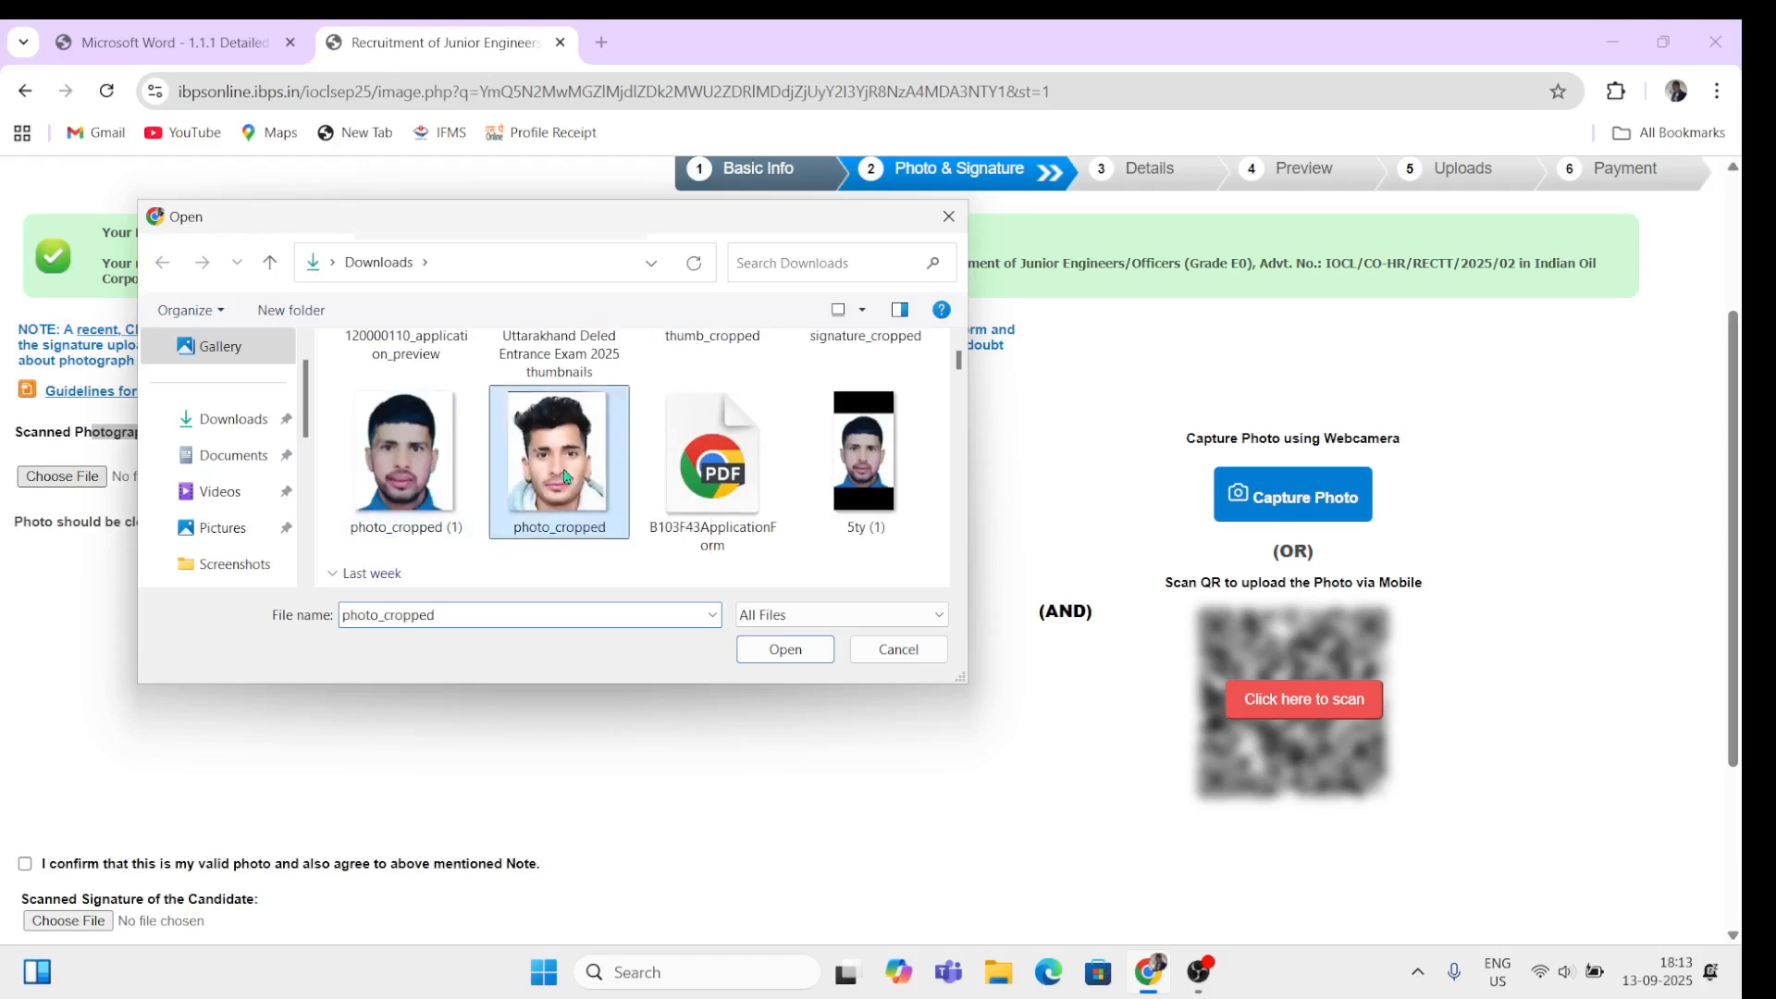
click(802, 653)
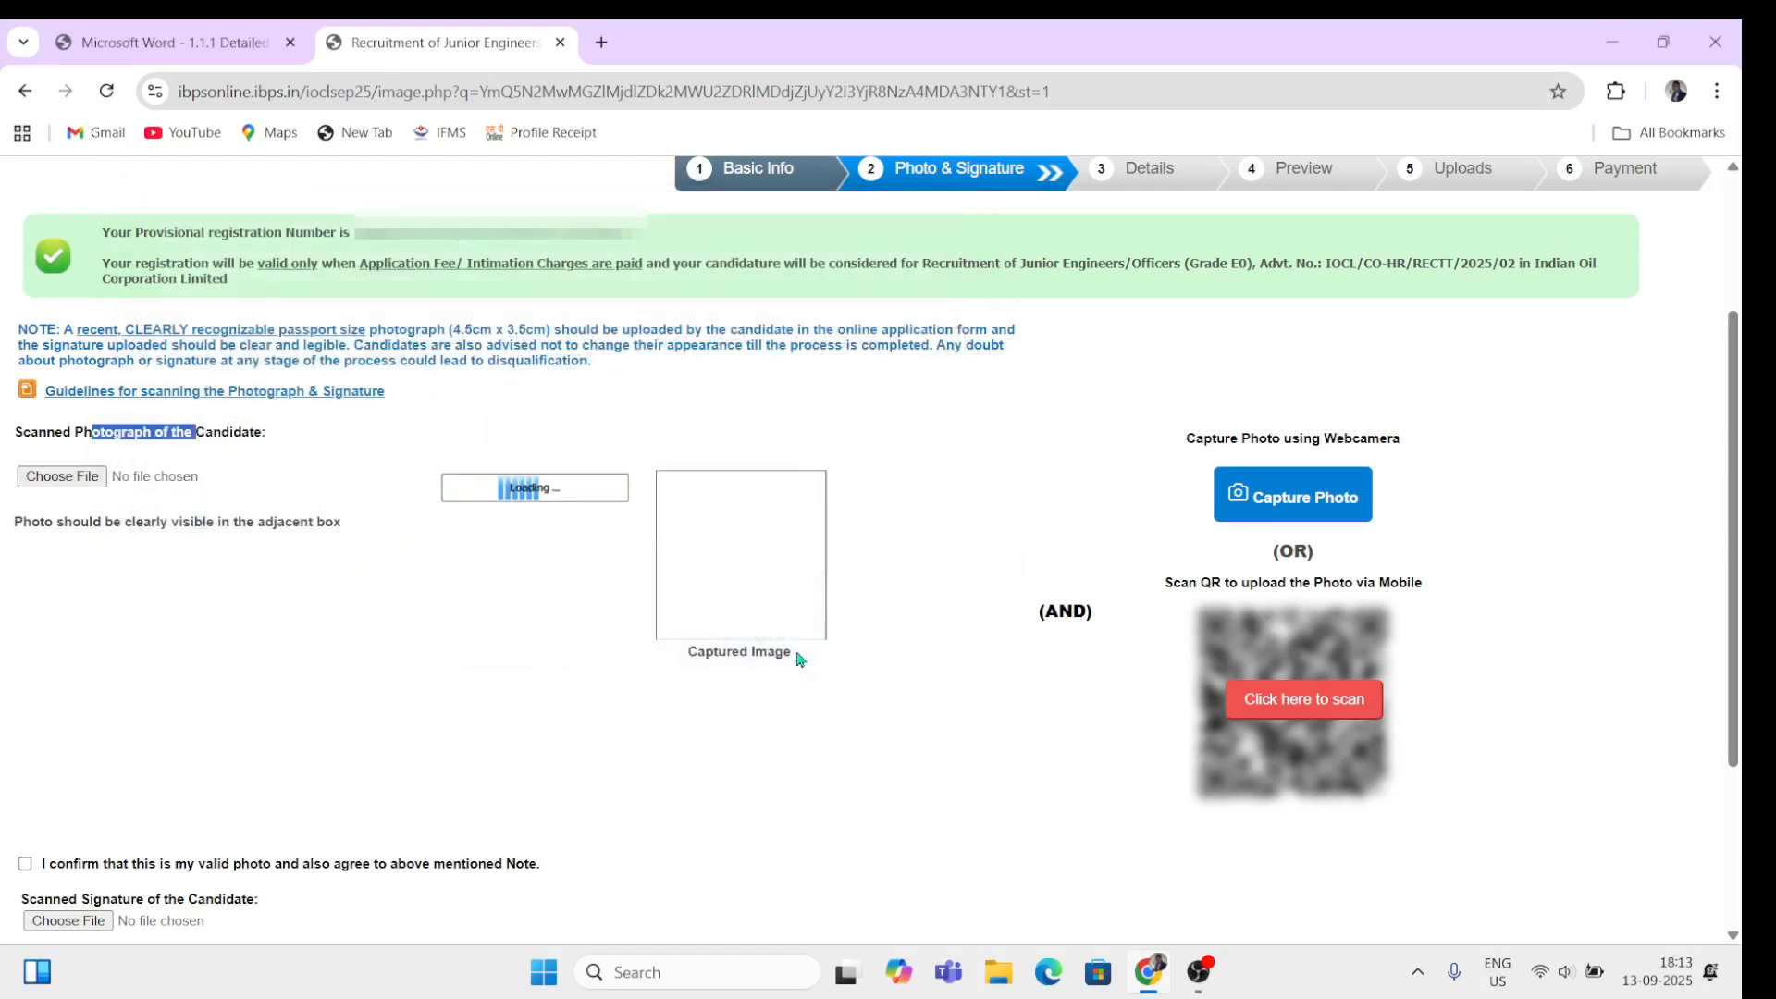
drag(479, 688, 568, 692)
click(598, 742)
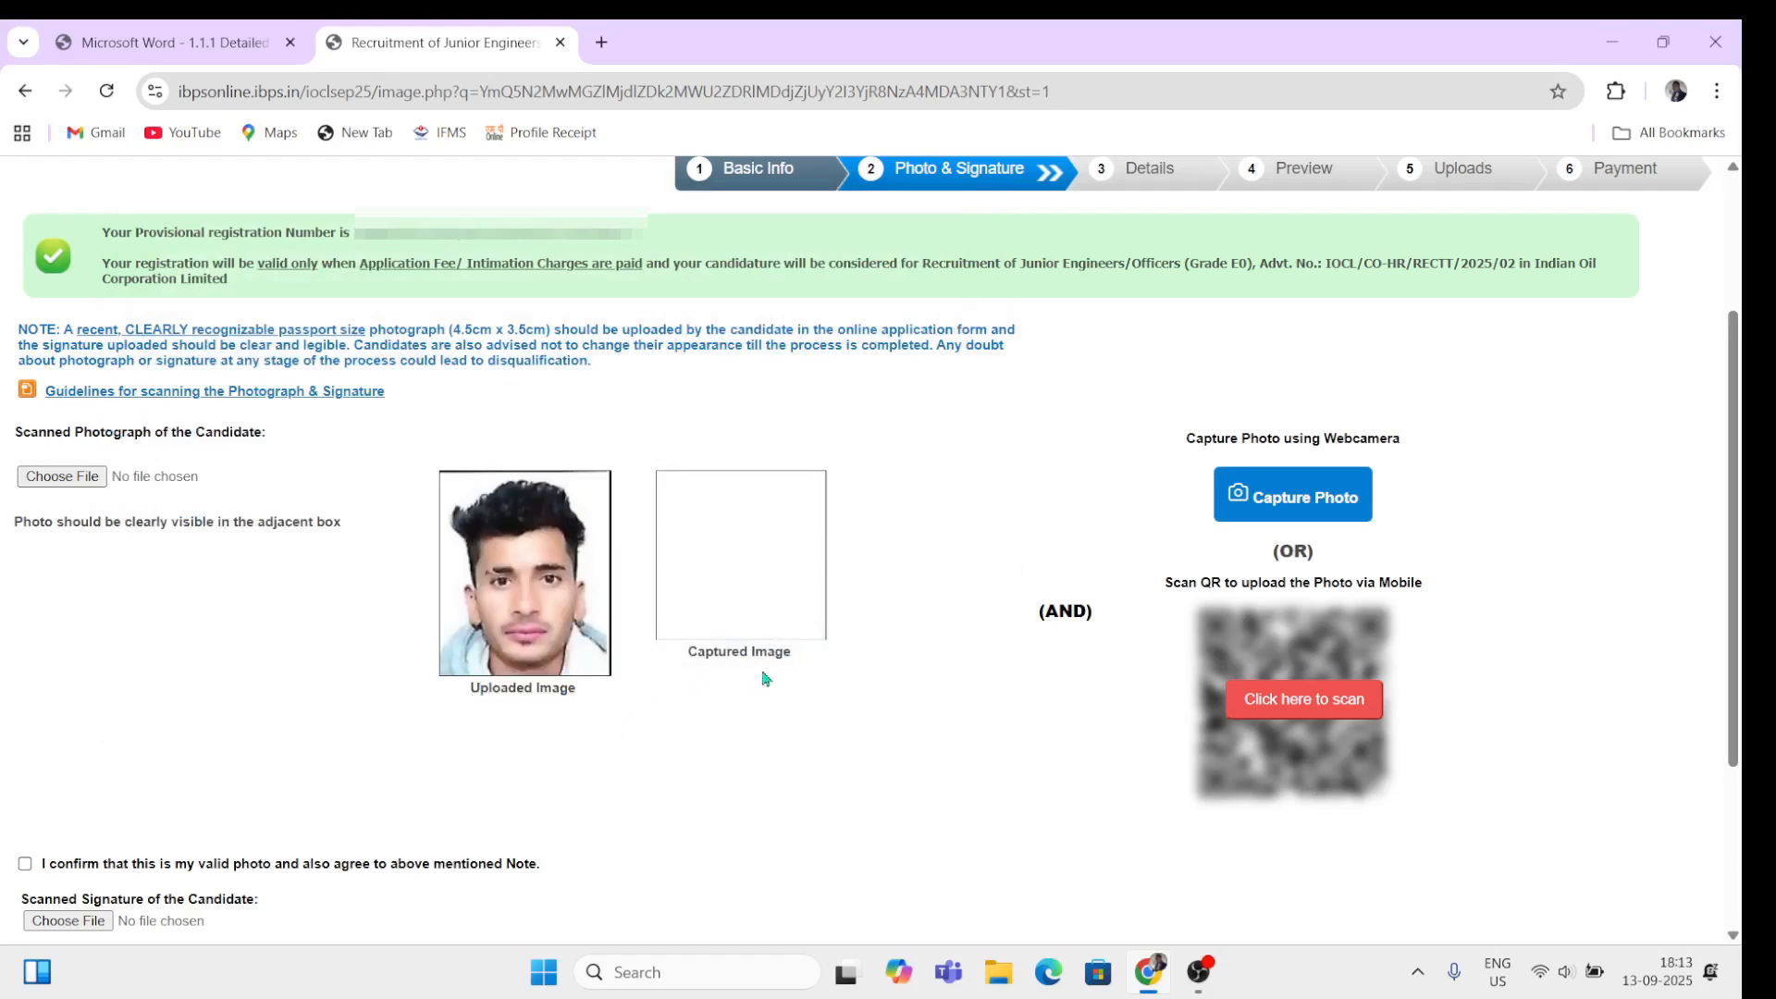
drag(697, 653, 767, 655)
click(819, 714)
click(1334, 510)
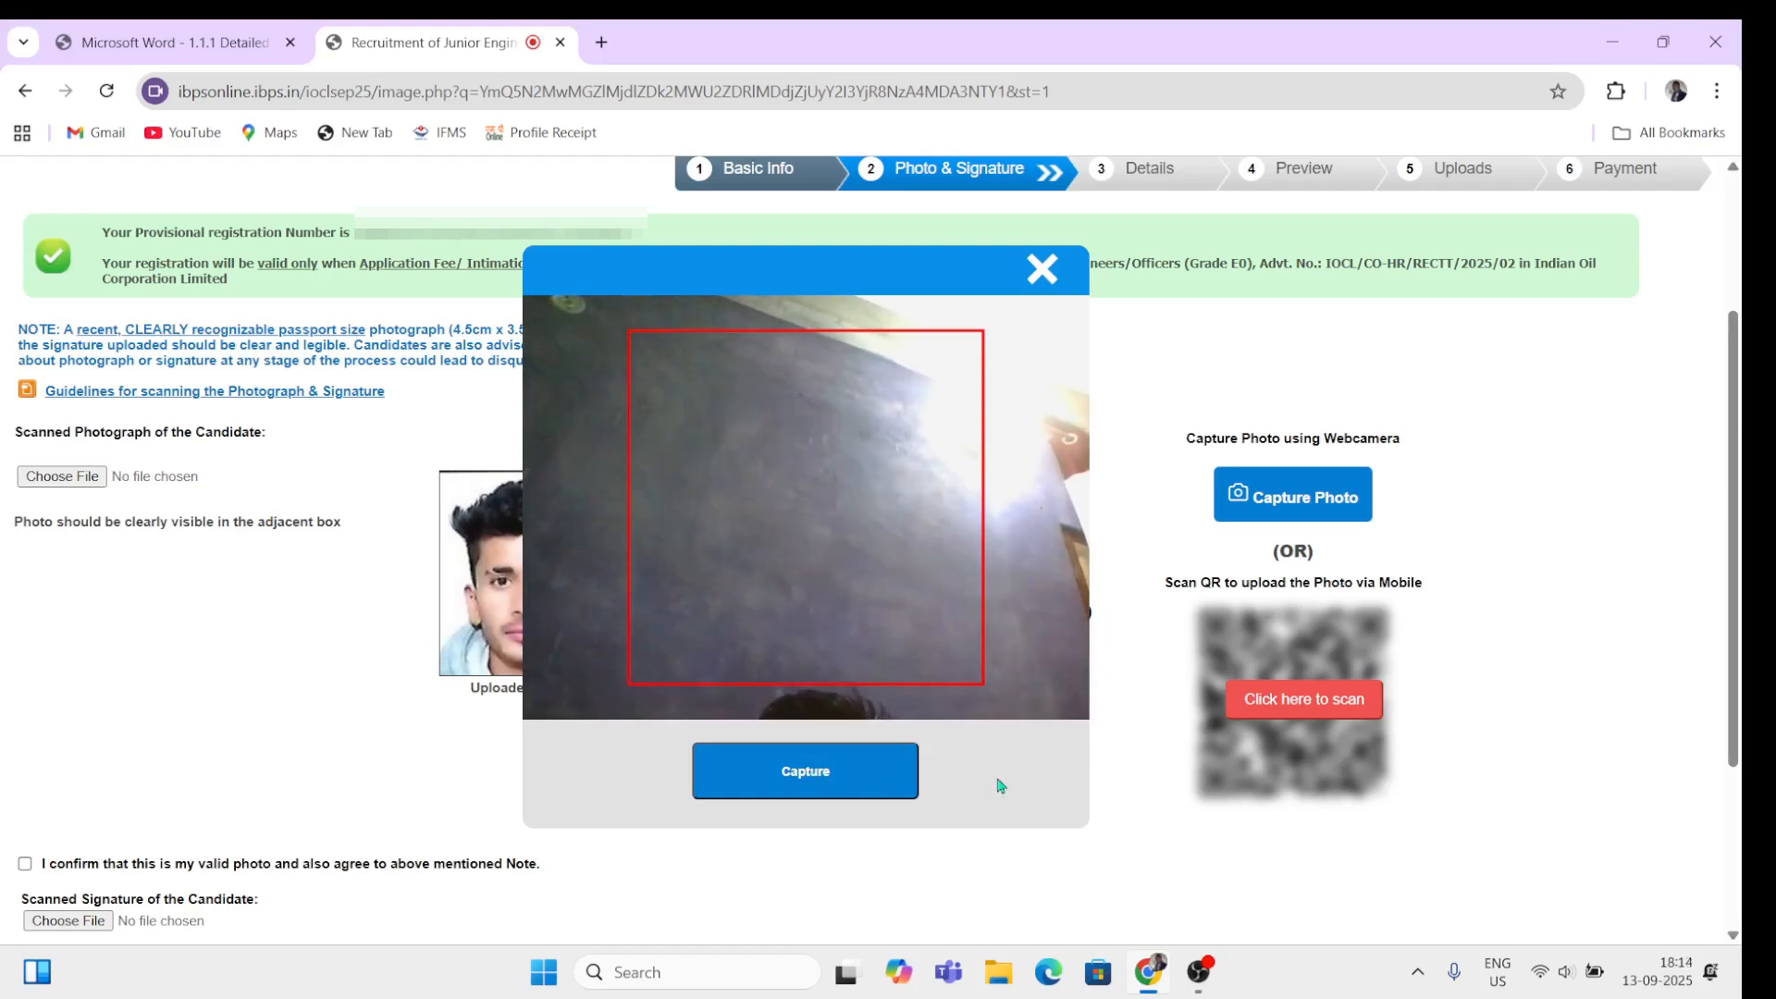
click(1043, 270)
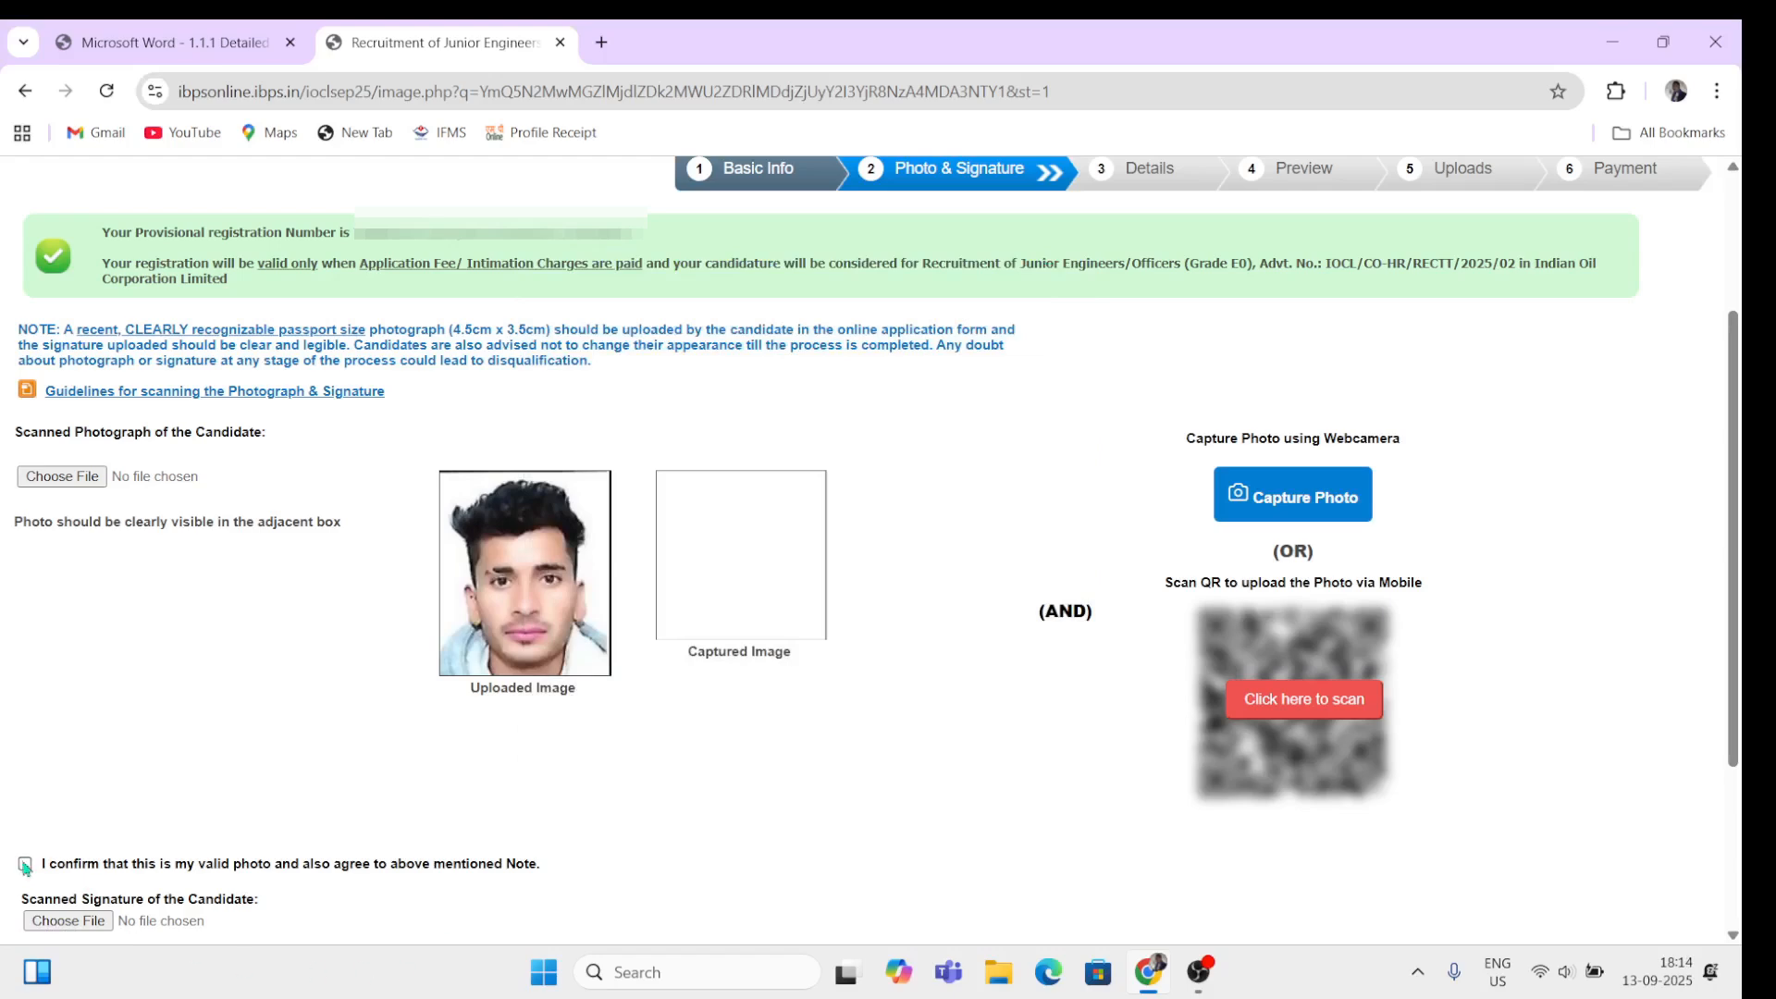
Step: Check the uploaded photo and read the signature upload instructions
drag(41, 865, 123, 865)
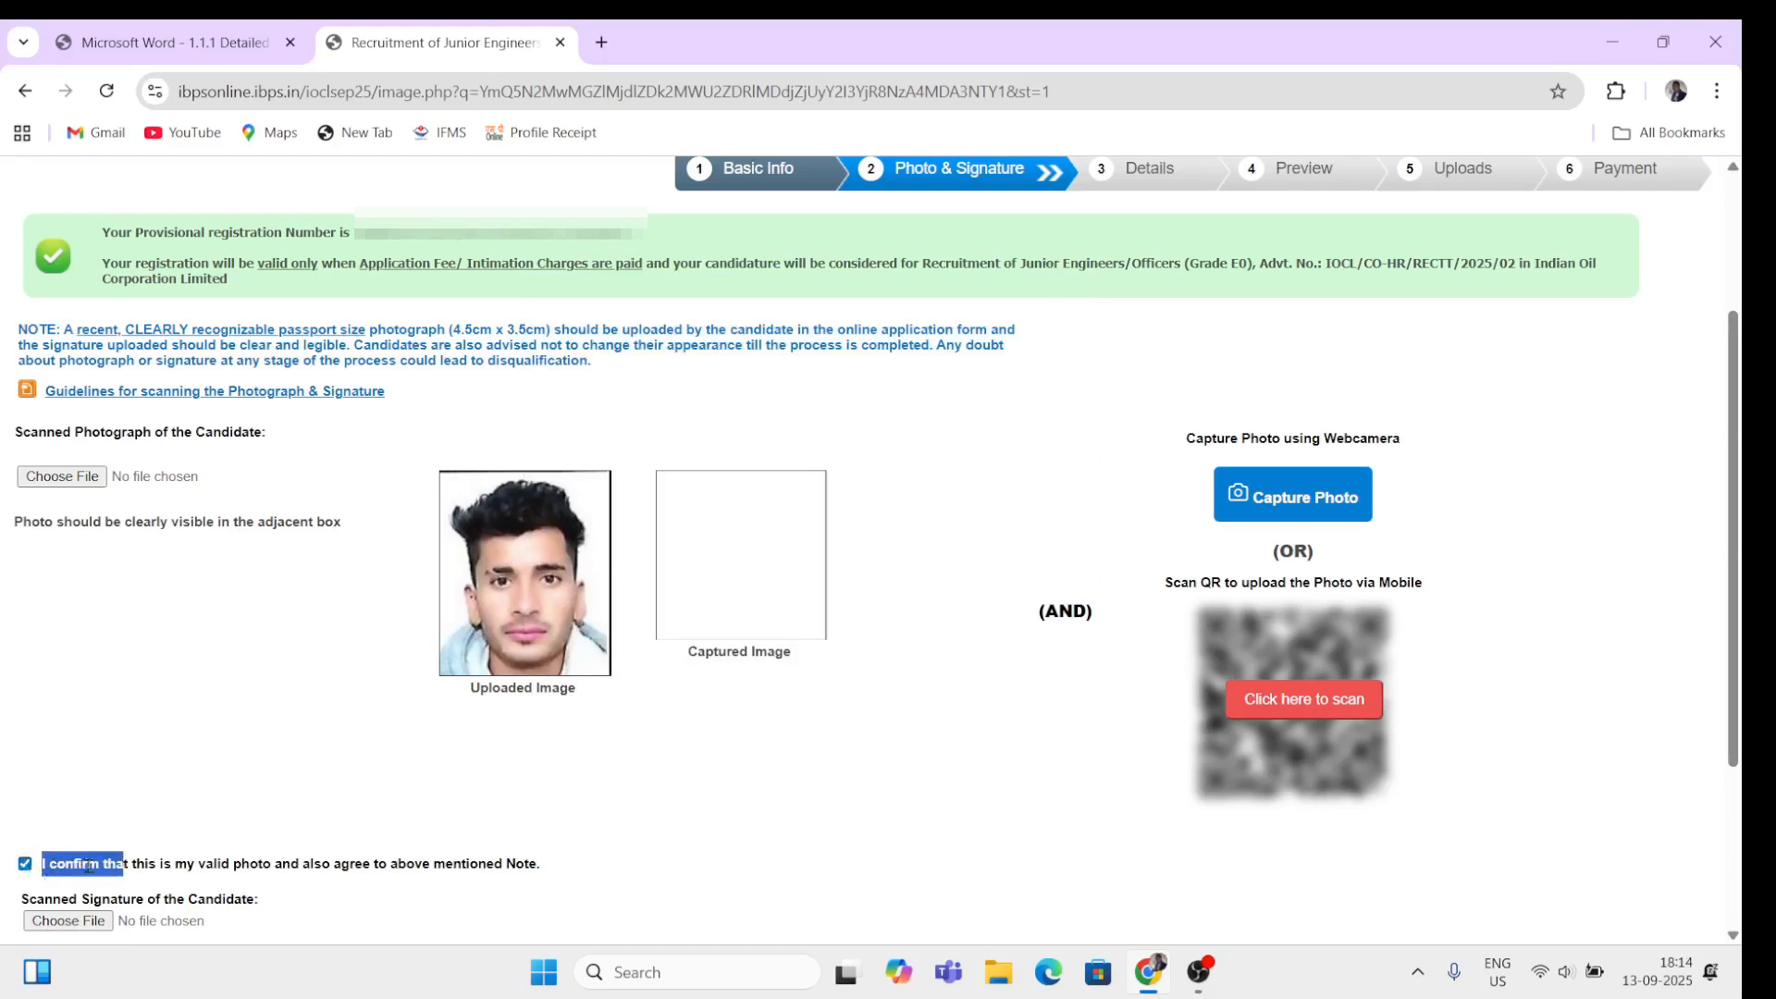
click(414, 911)
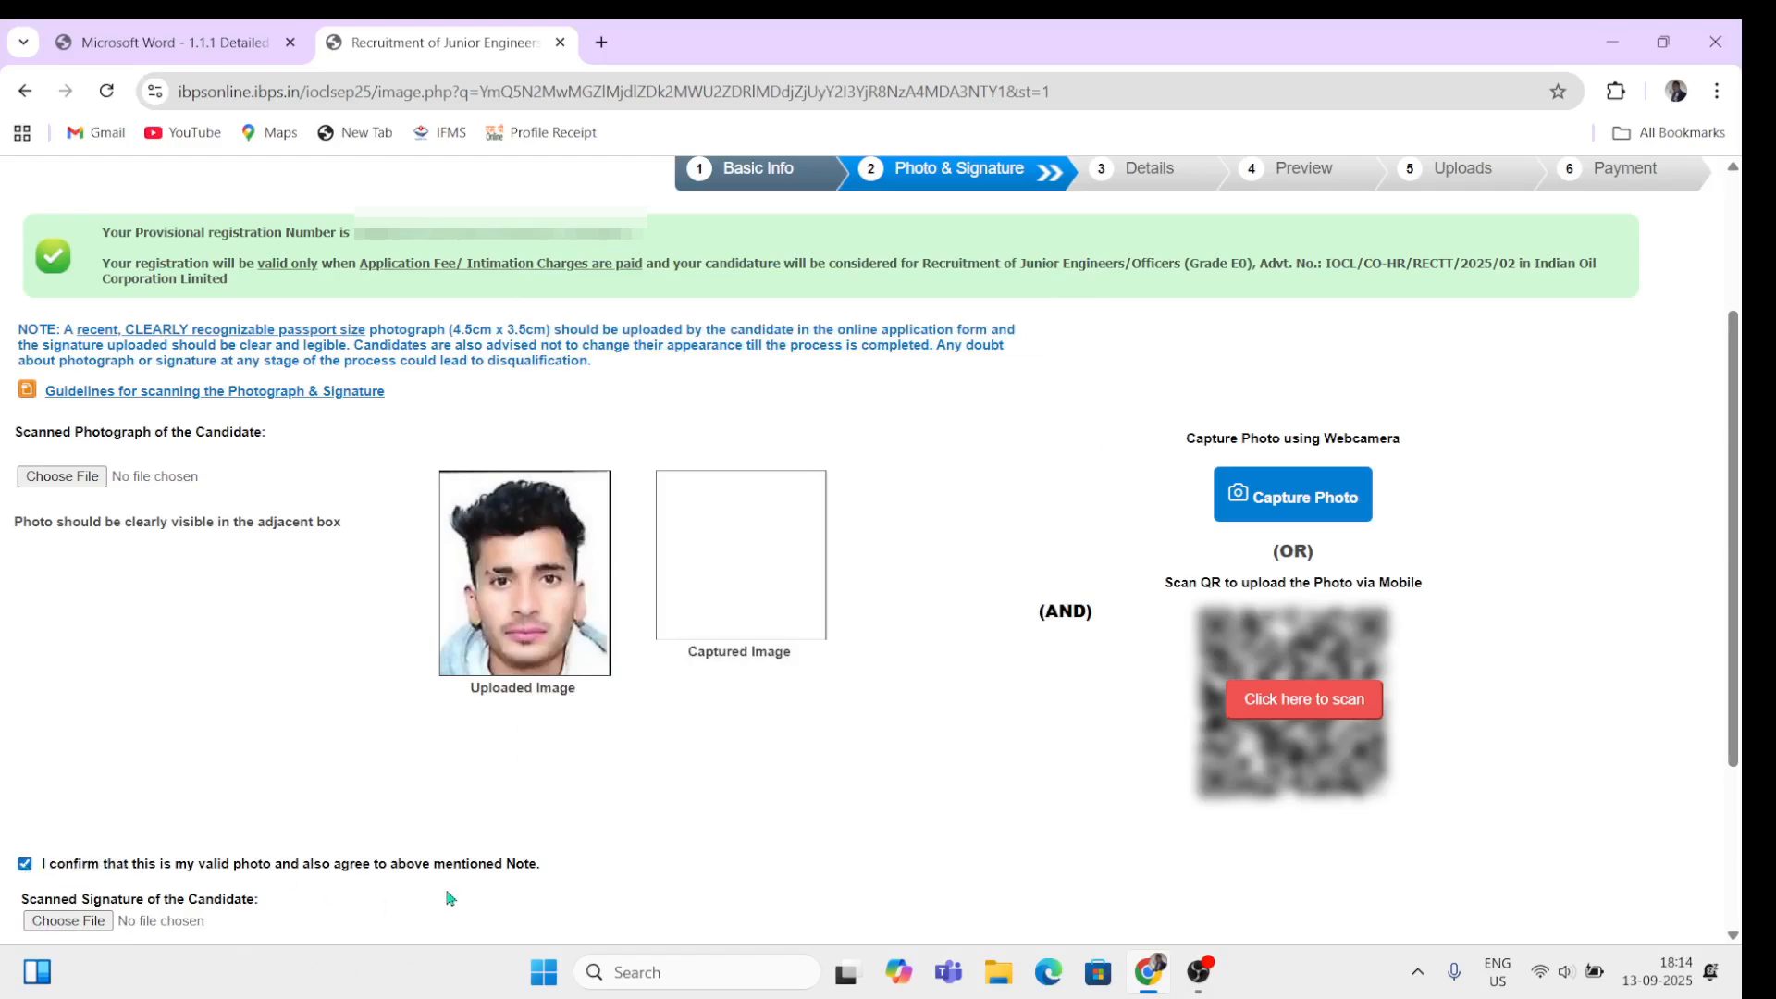
scroll(447, 898, down, 3)
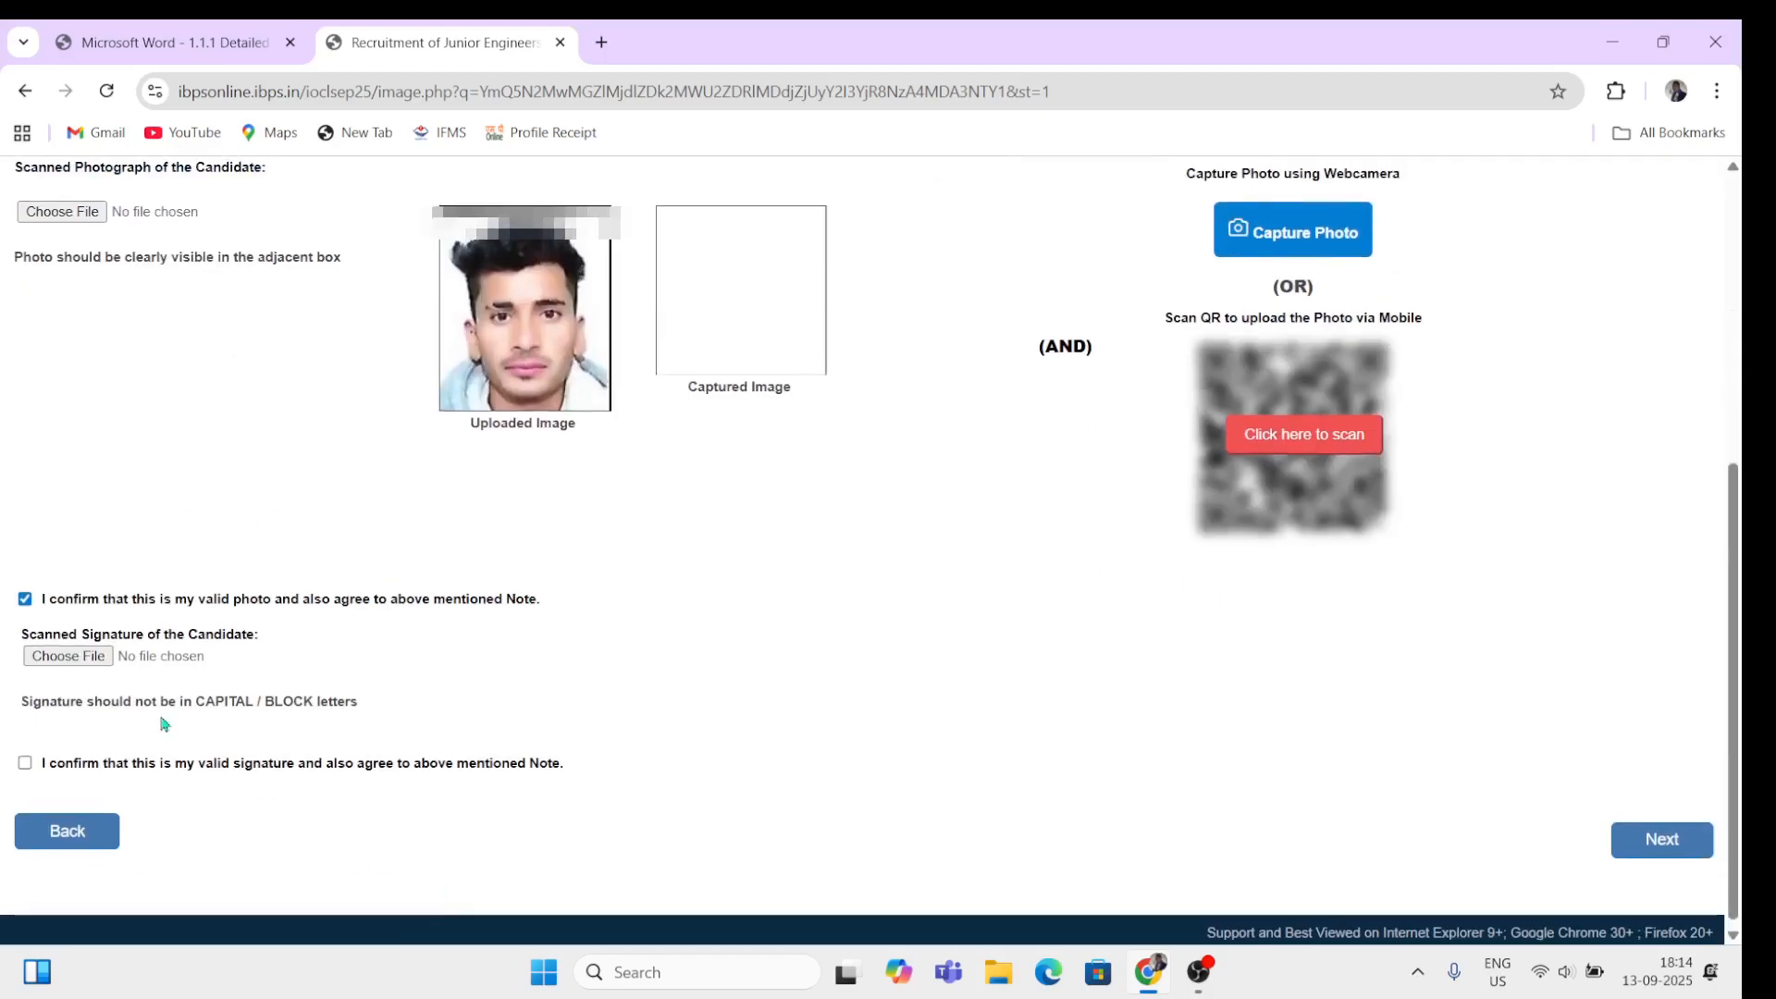
drag(138, 635, 230, 671)
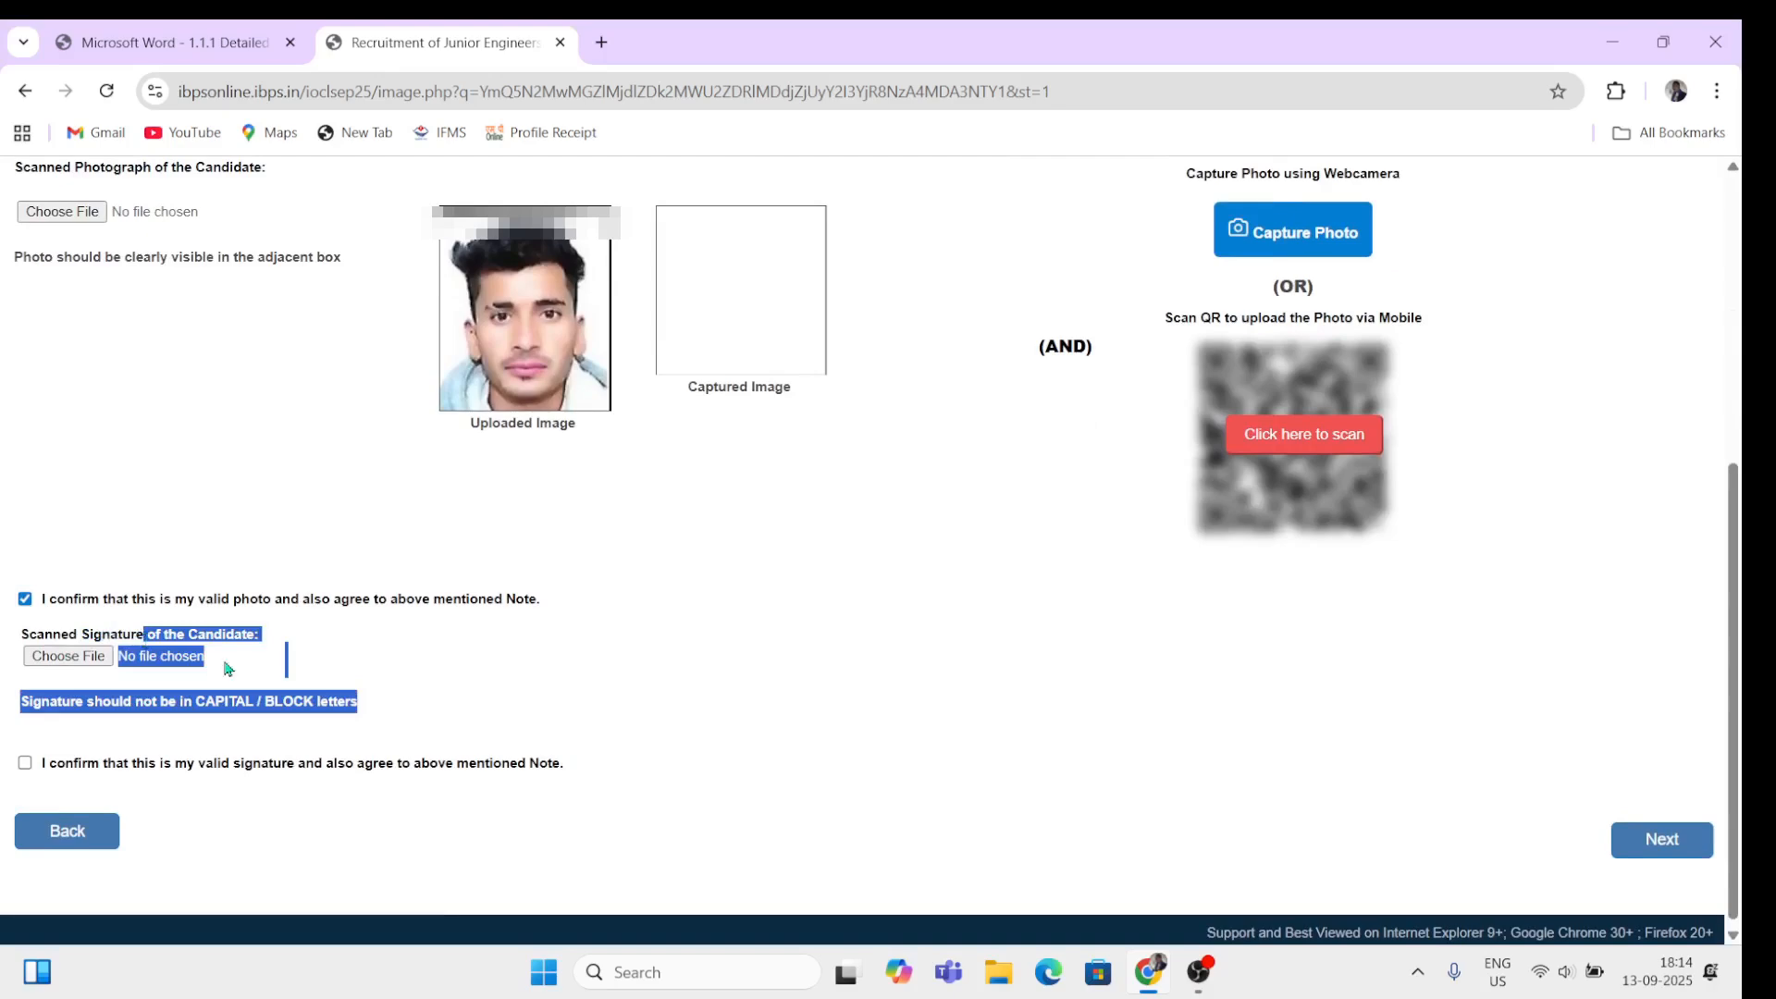
click(441, 694)
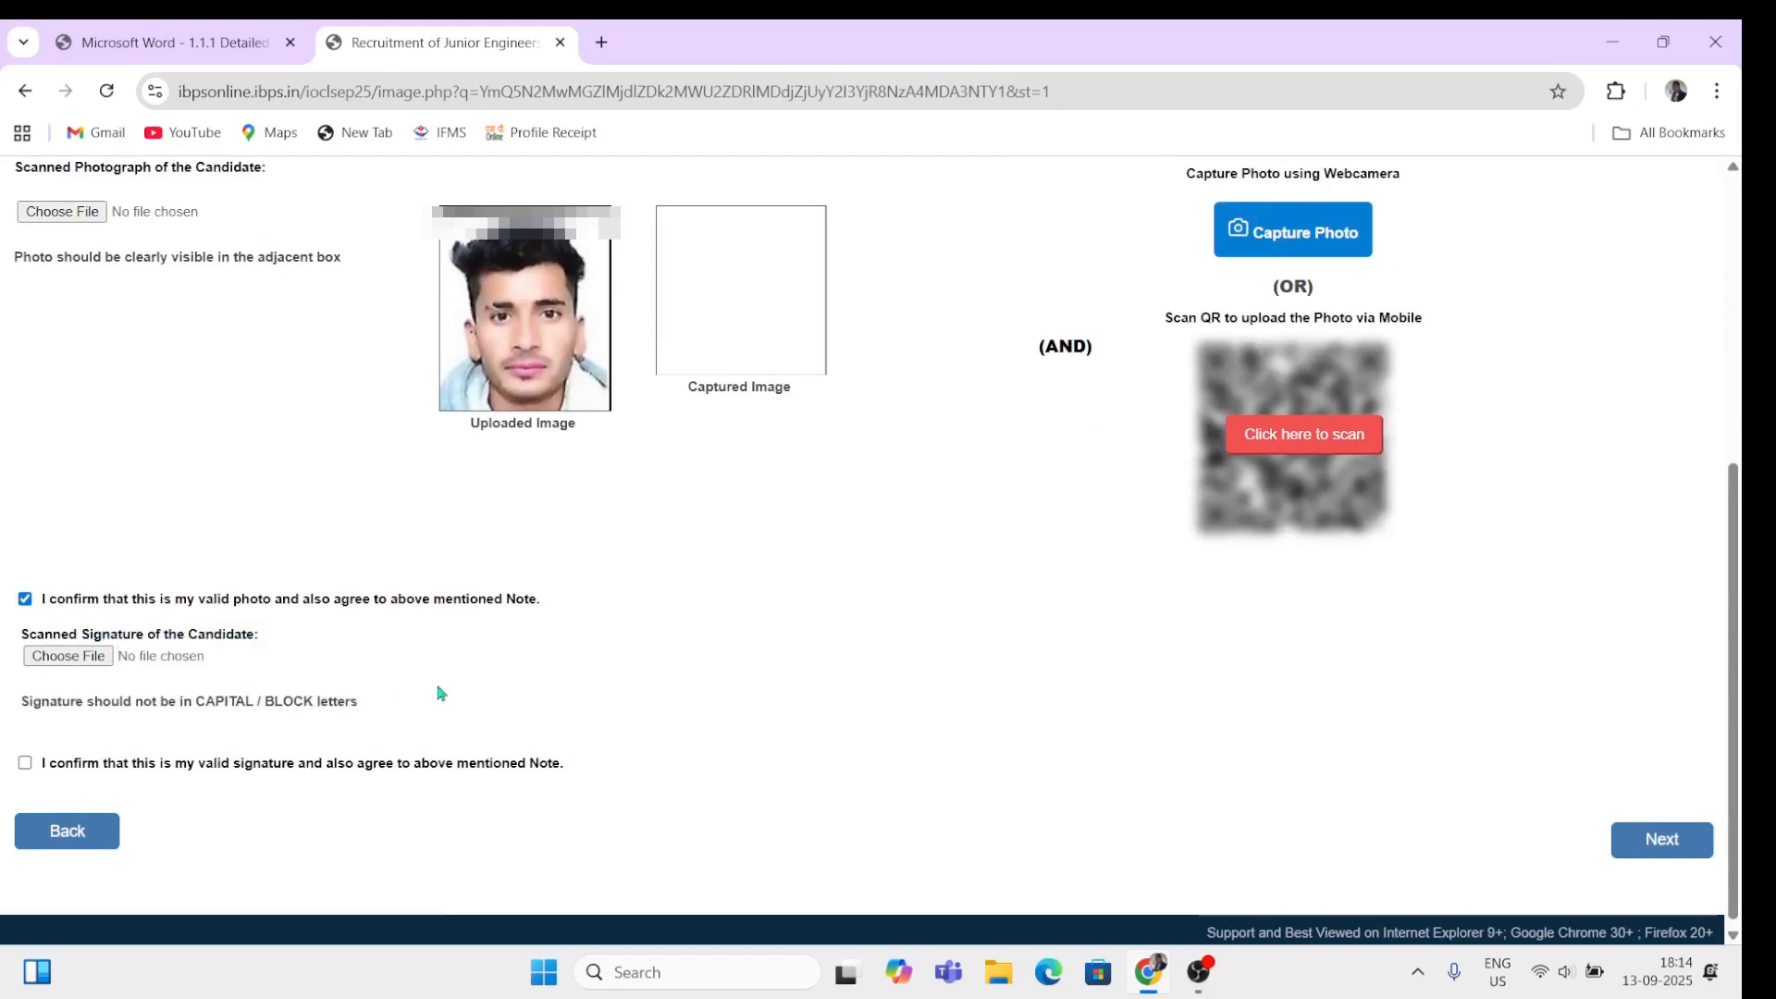
Step: Upload signature_cropped, tick the signature confirmation, and continue to the Details step
click(72, 657)
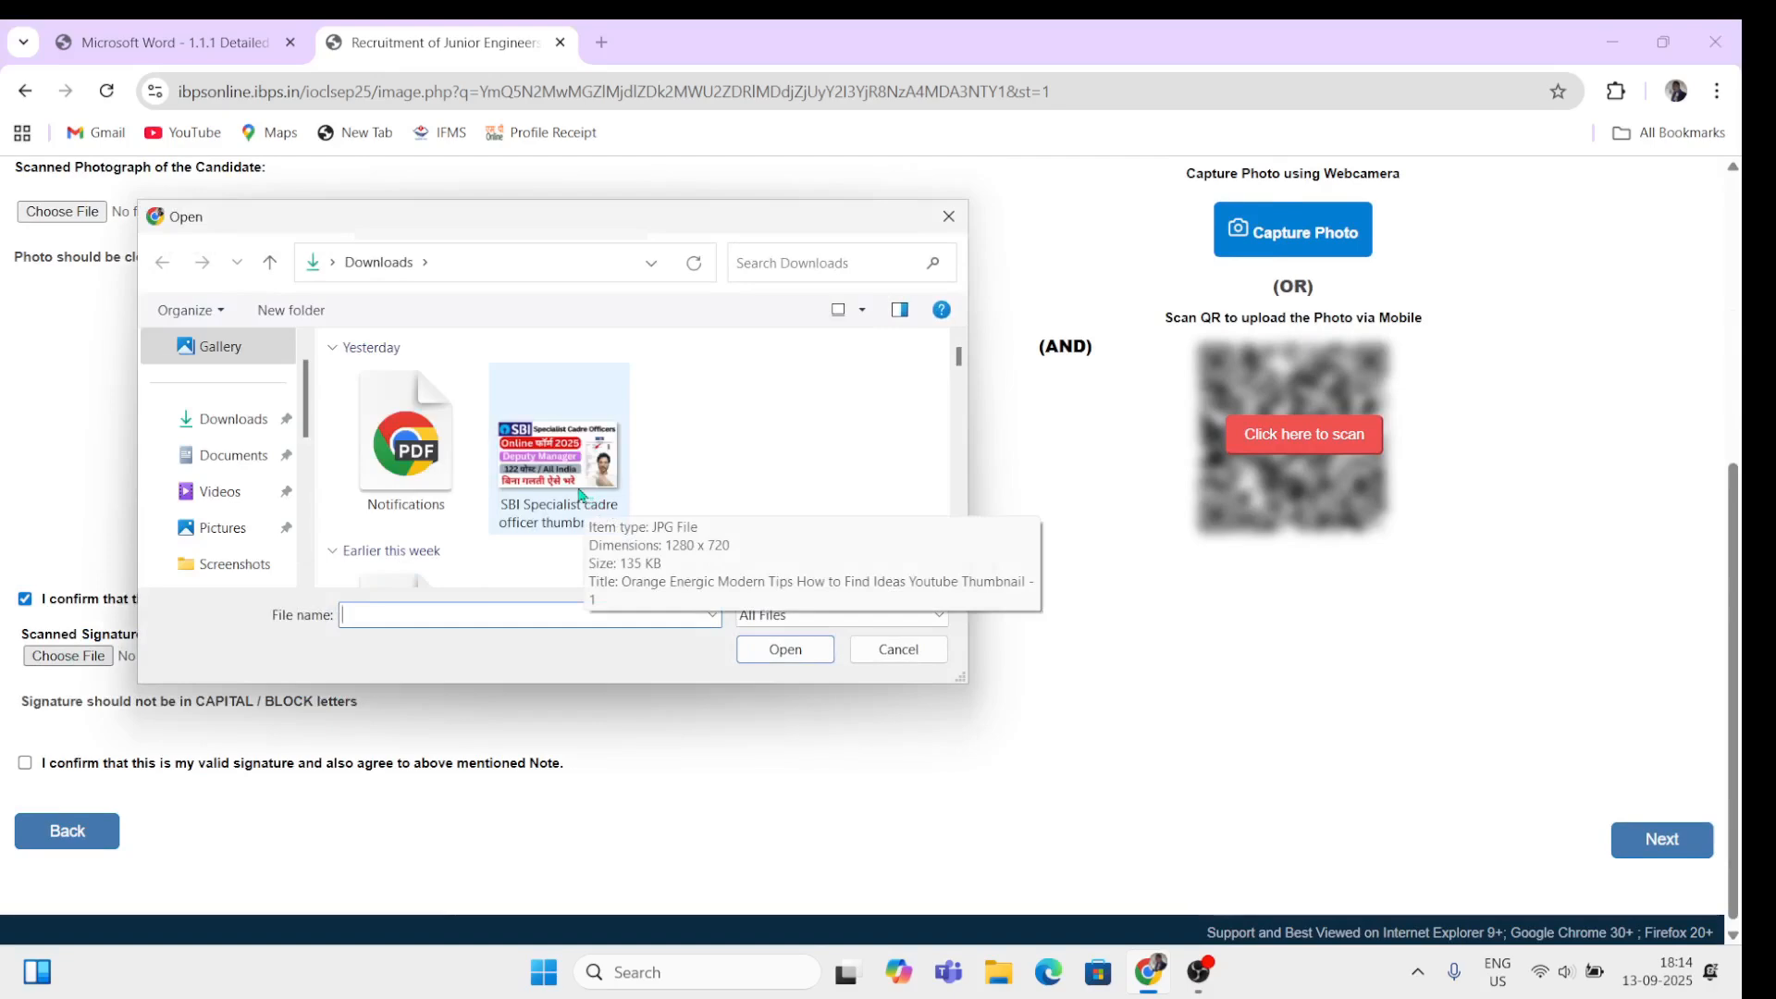
scroll(580, 495, down, 2)
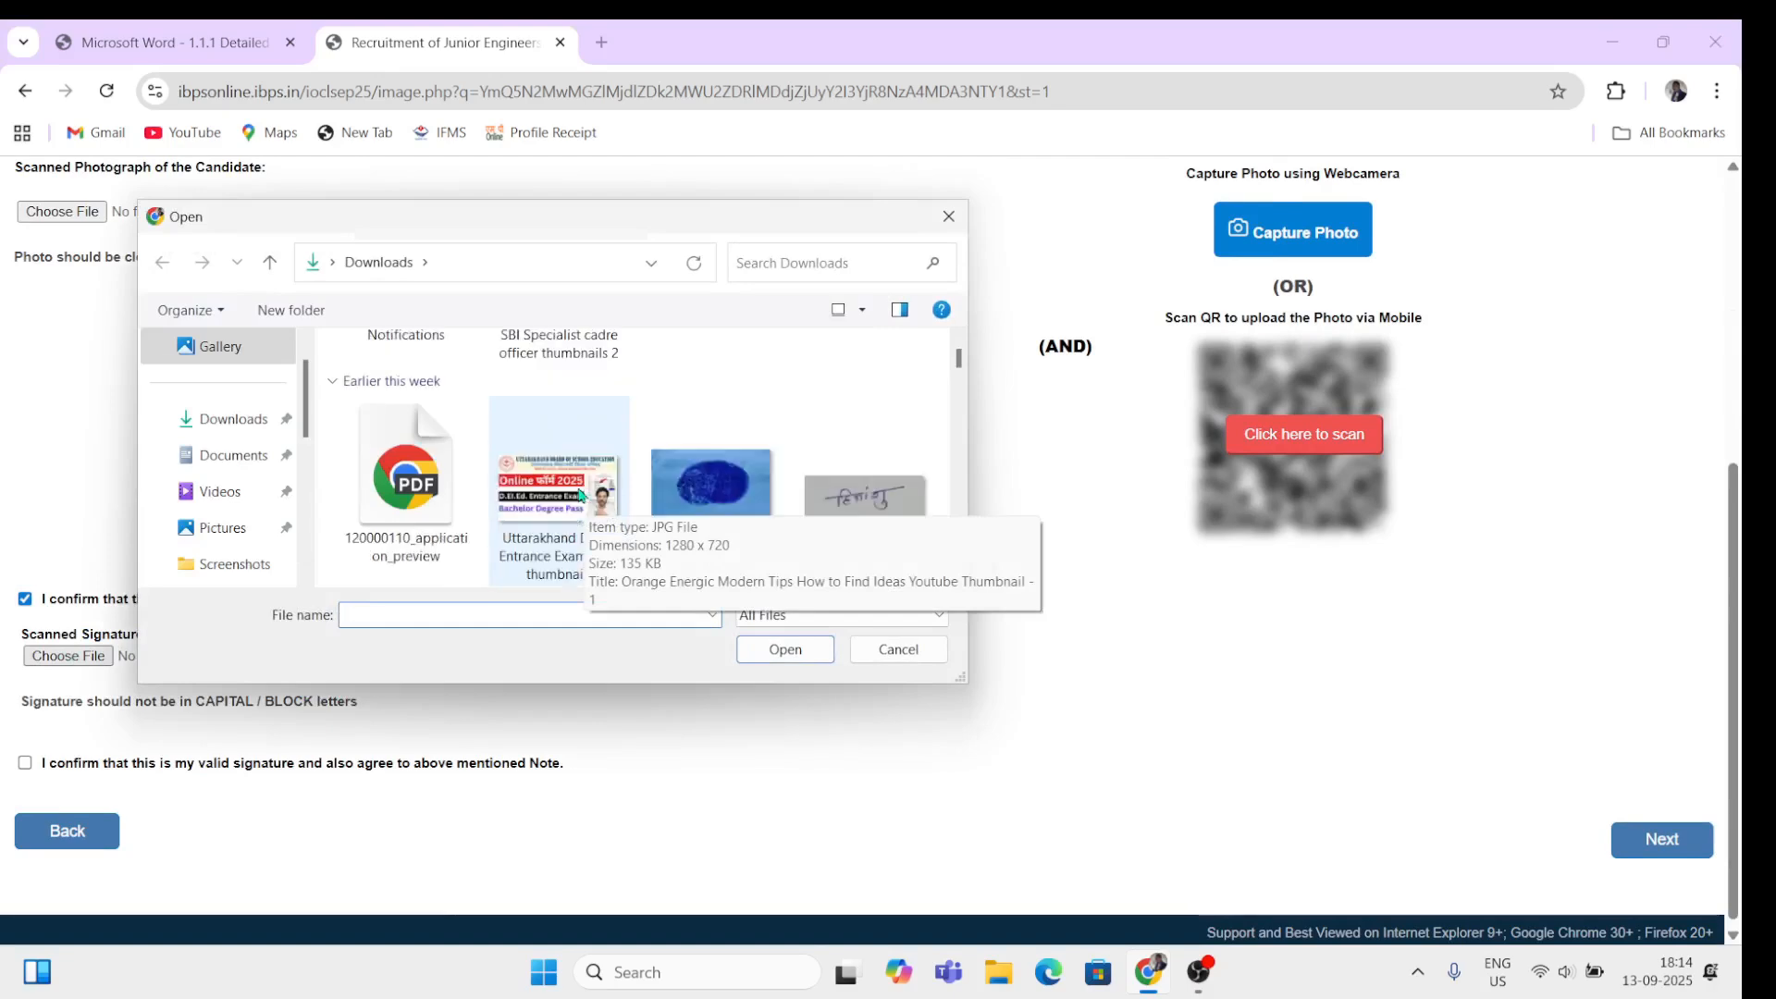
click(860, 509)
click(794, 650)
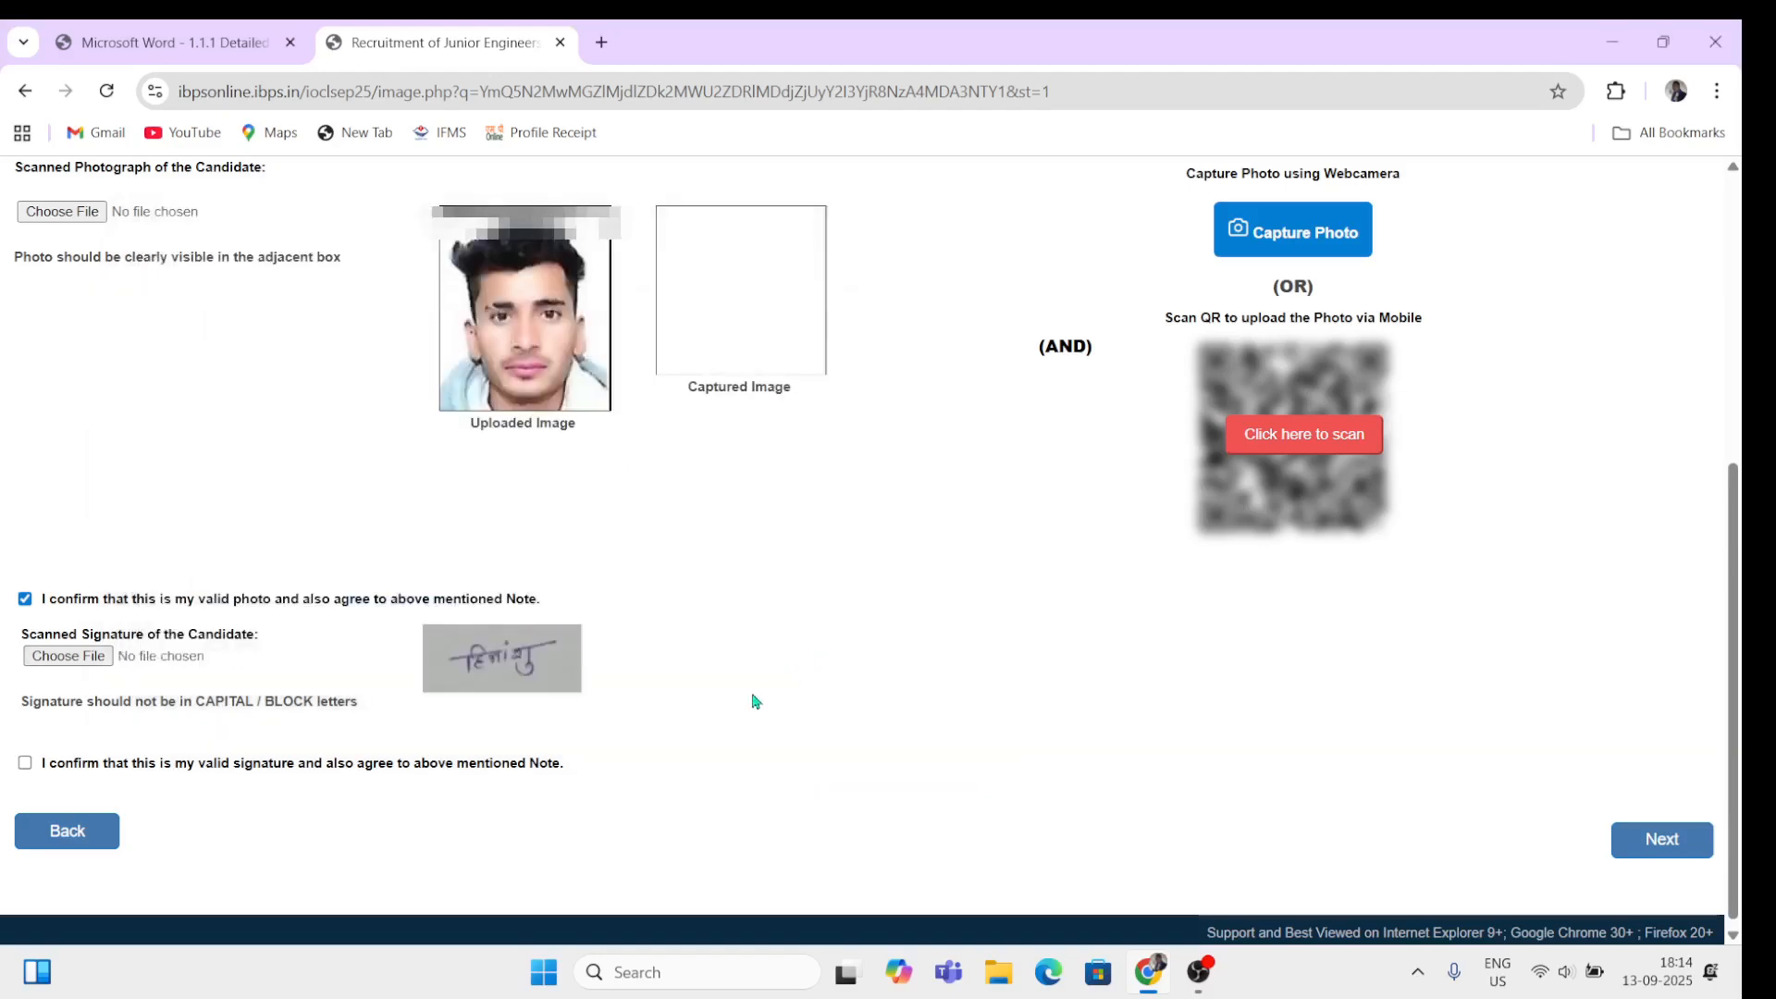
click(25, 763)
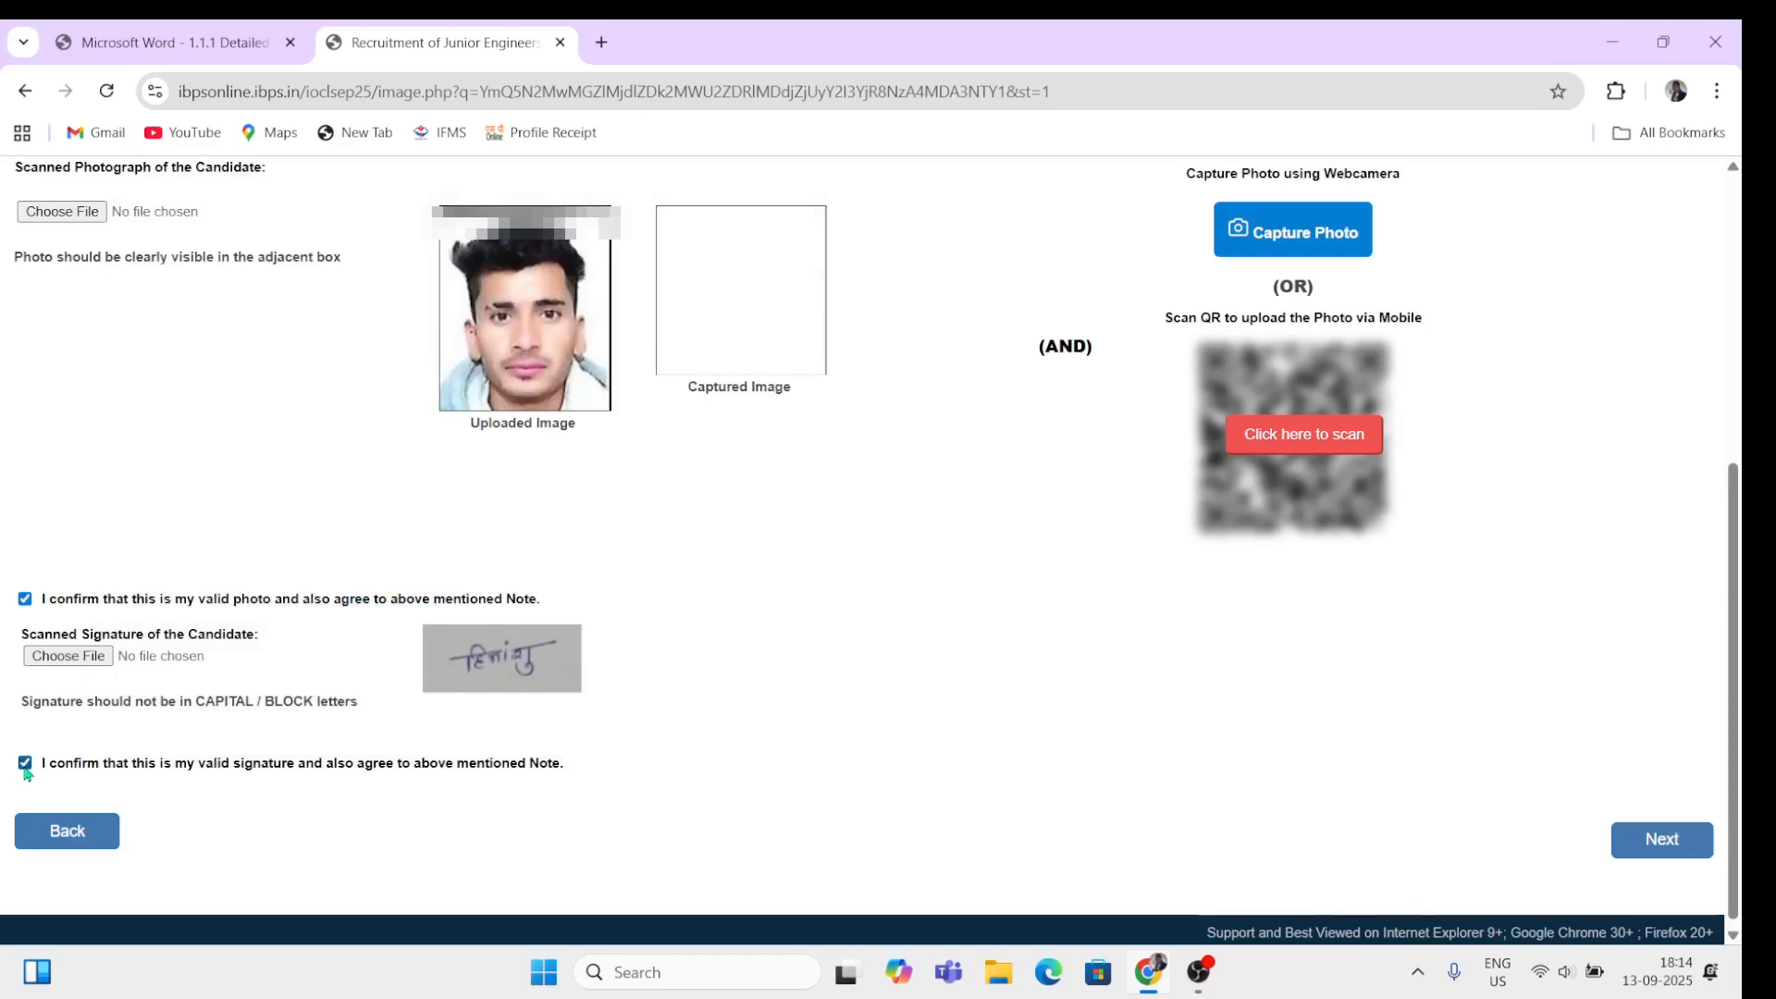
click(1644, 844)
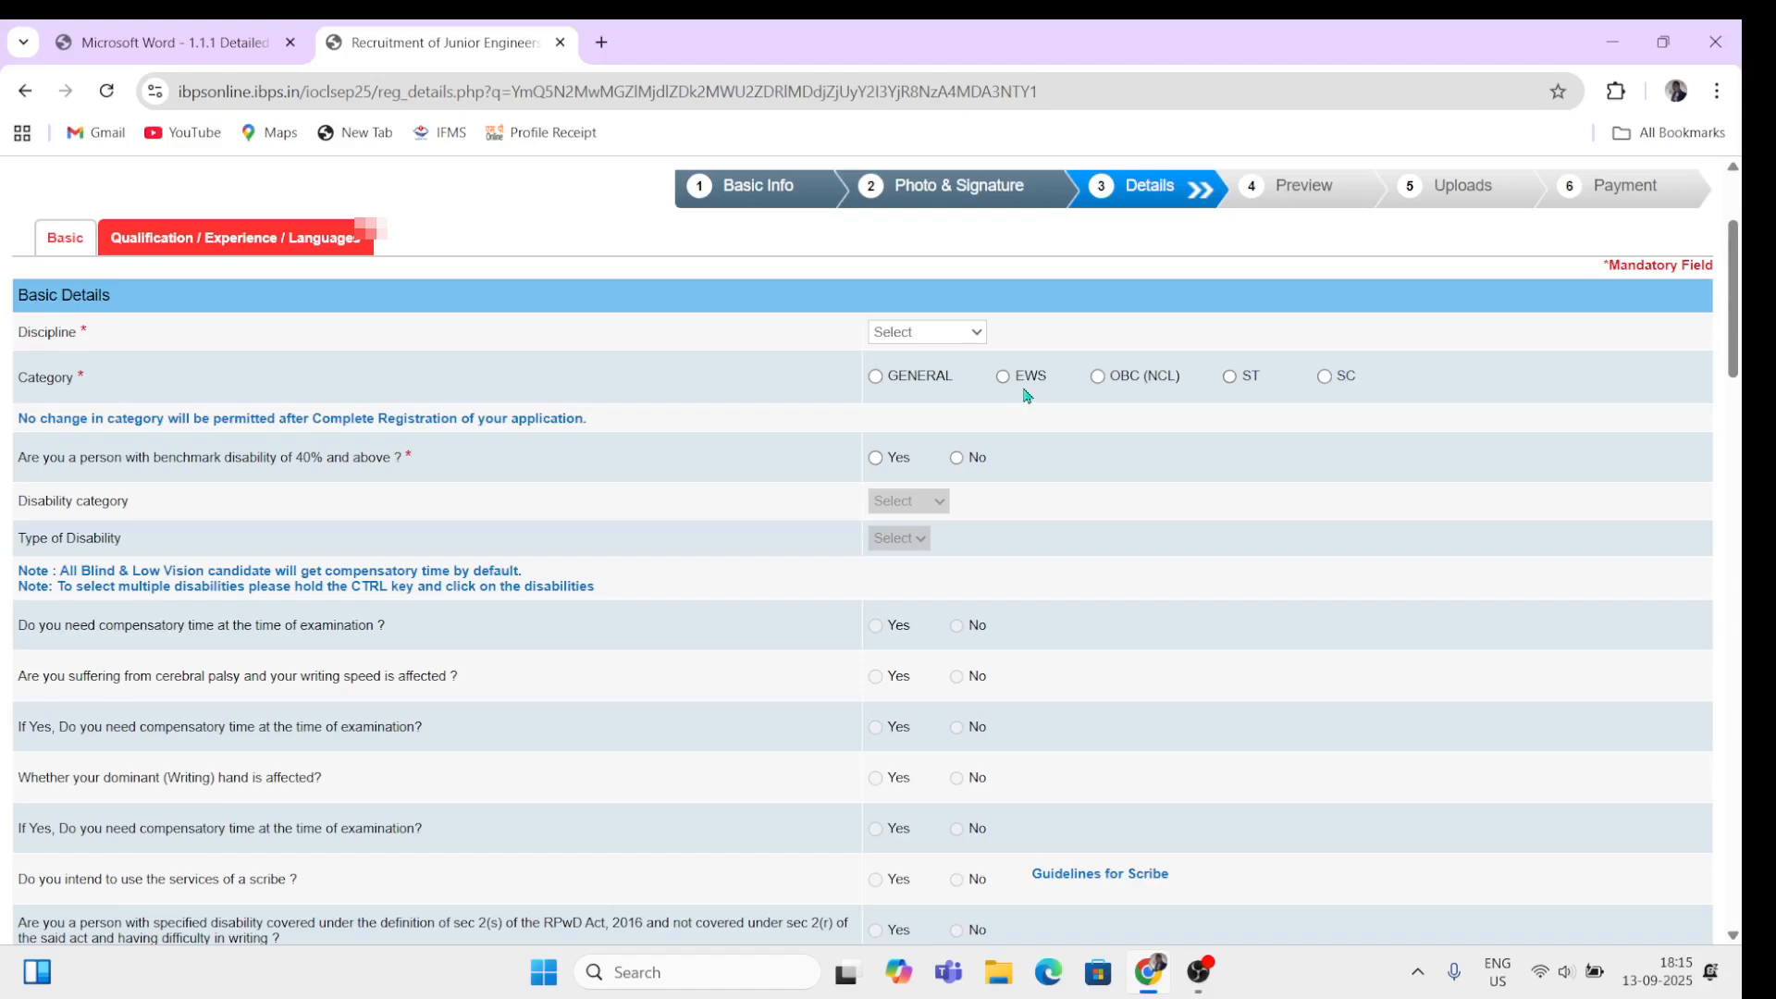
Step: Set the discipline to Electrical and the category to GENERAL, dismissing the warnings
click(979, 336)
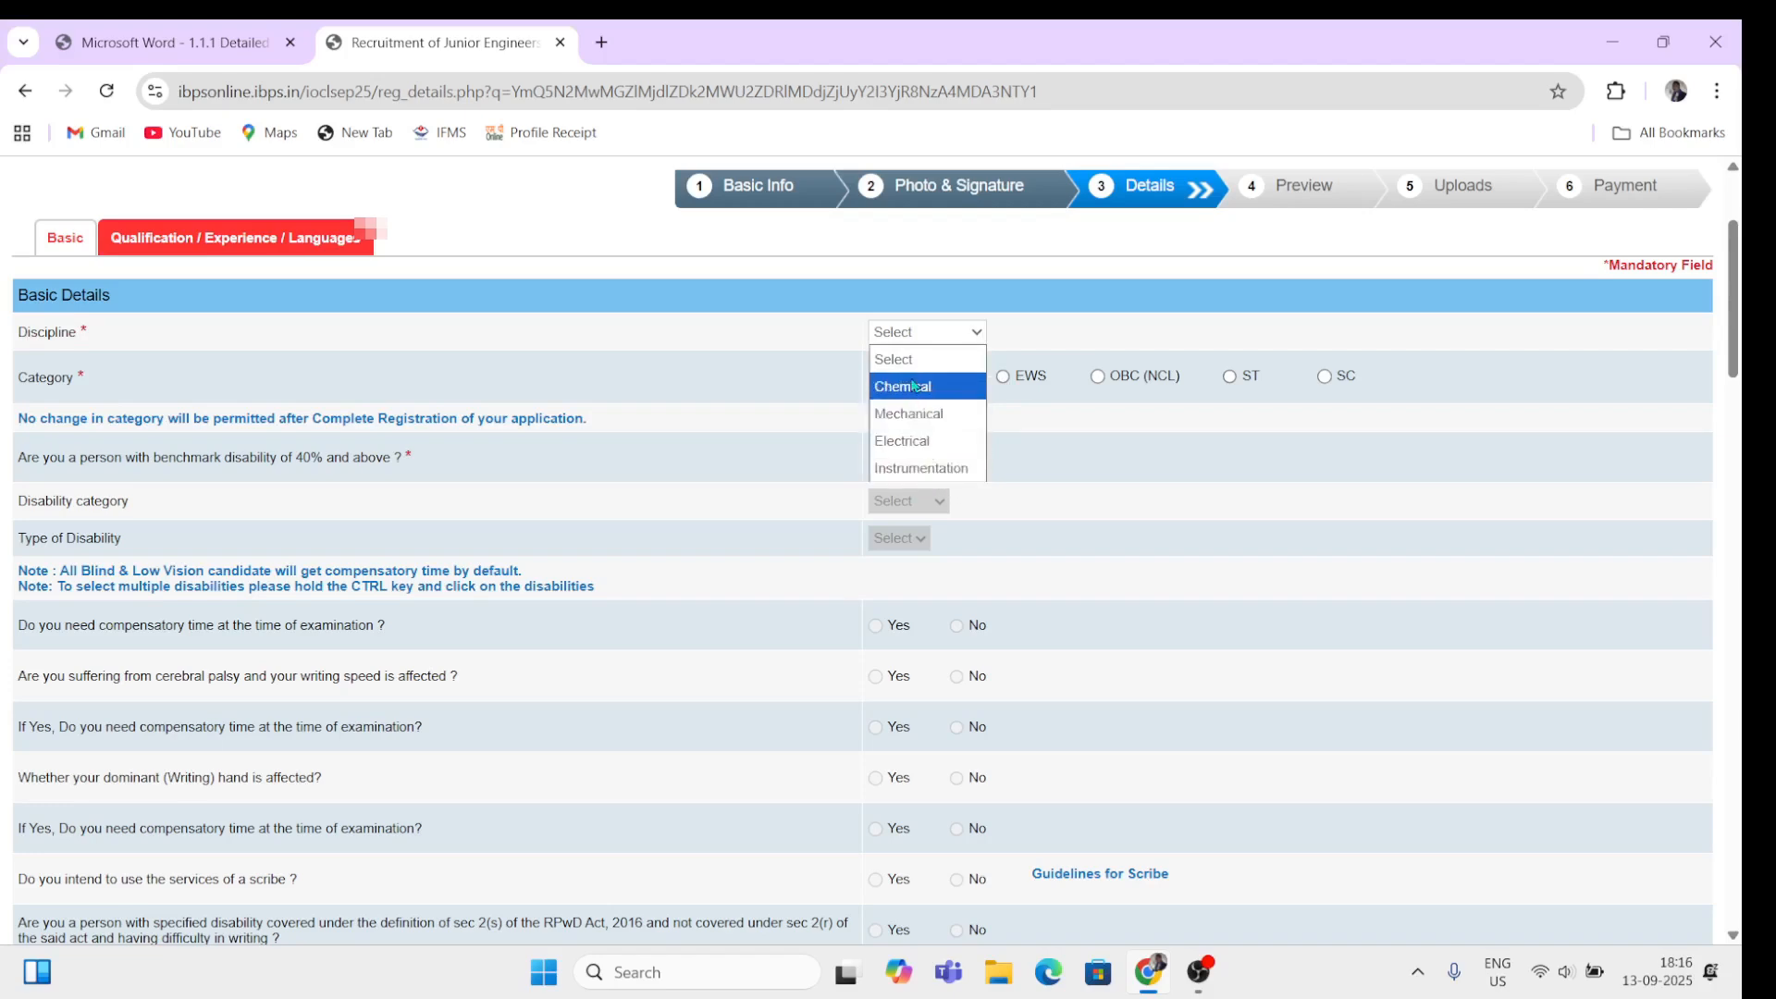
click(916, 442)
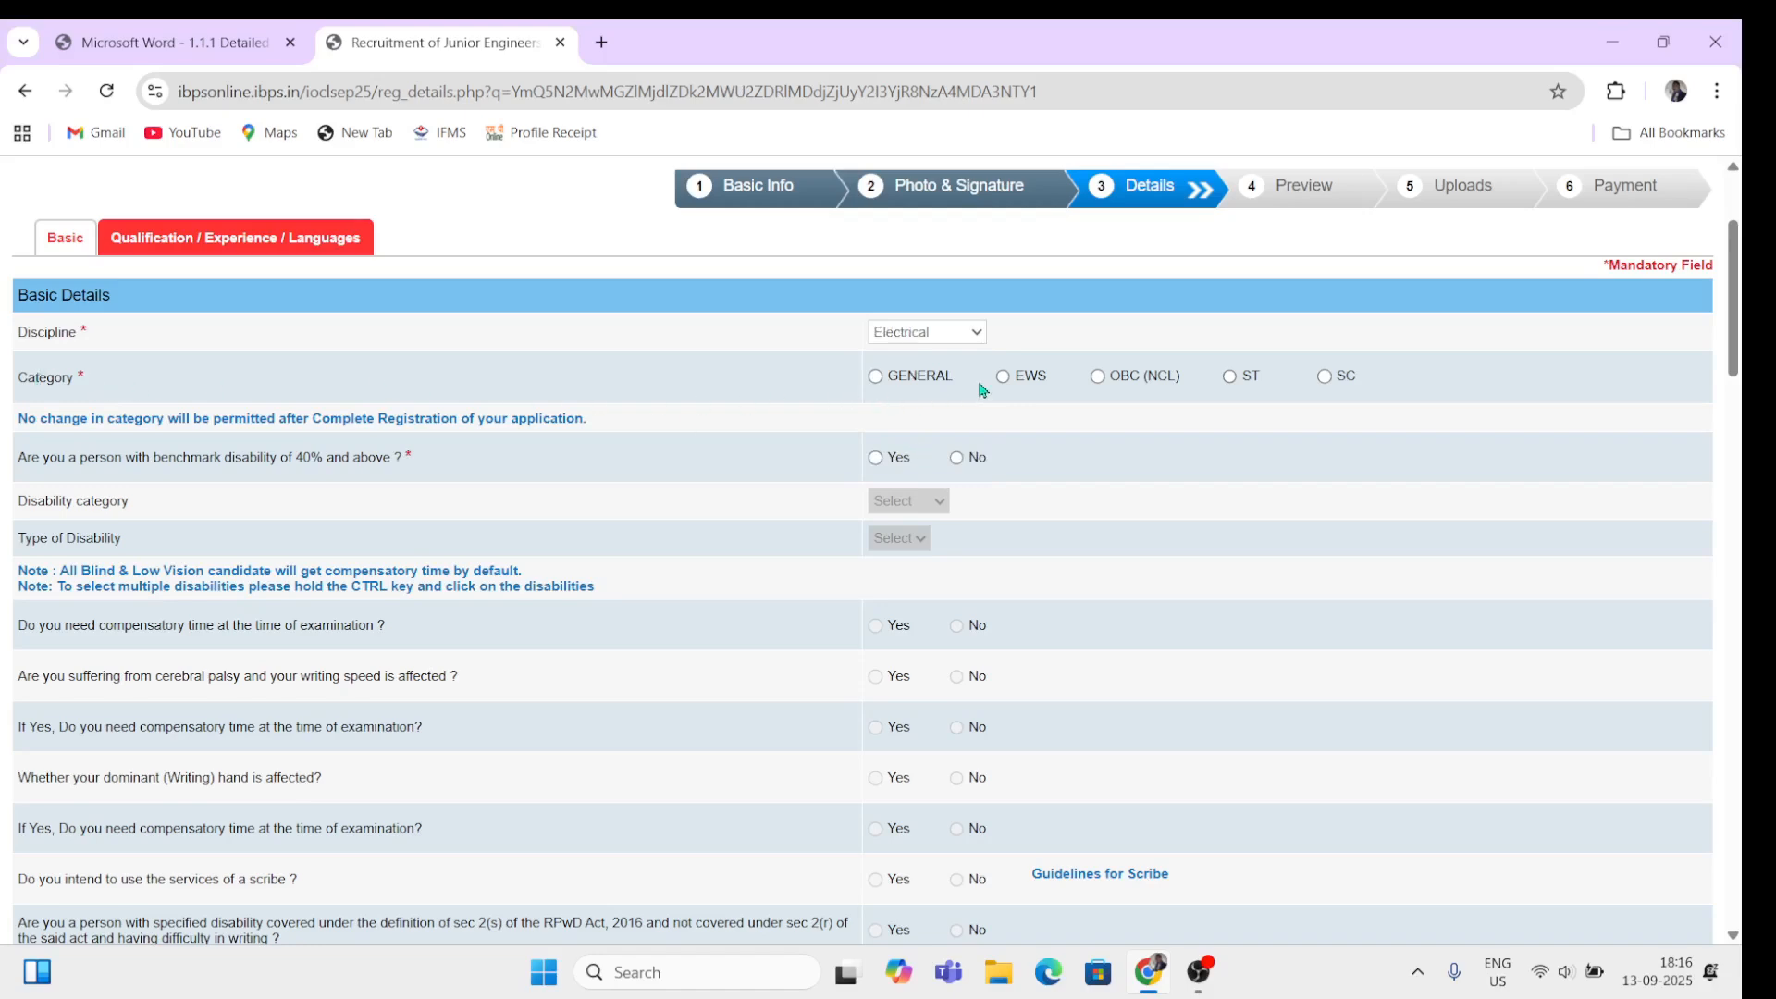
click(1325, 376)
click(1065, 260)
click(876, 377)
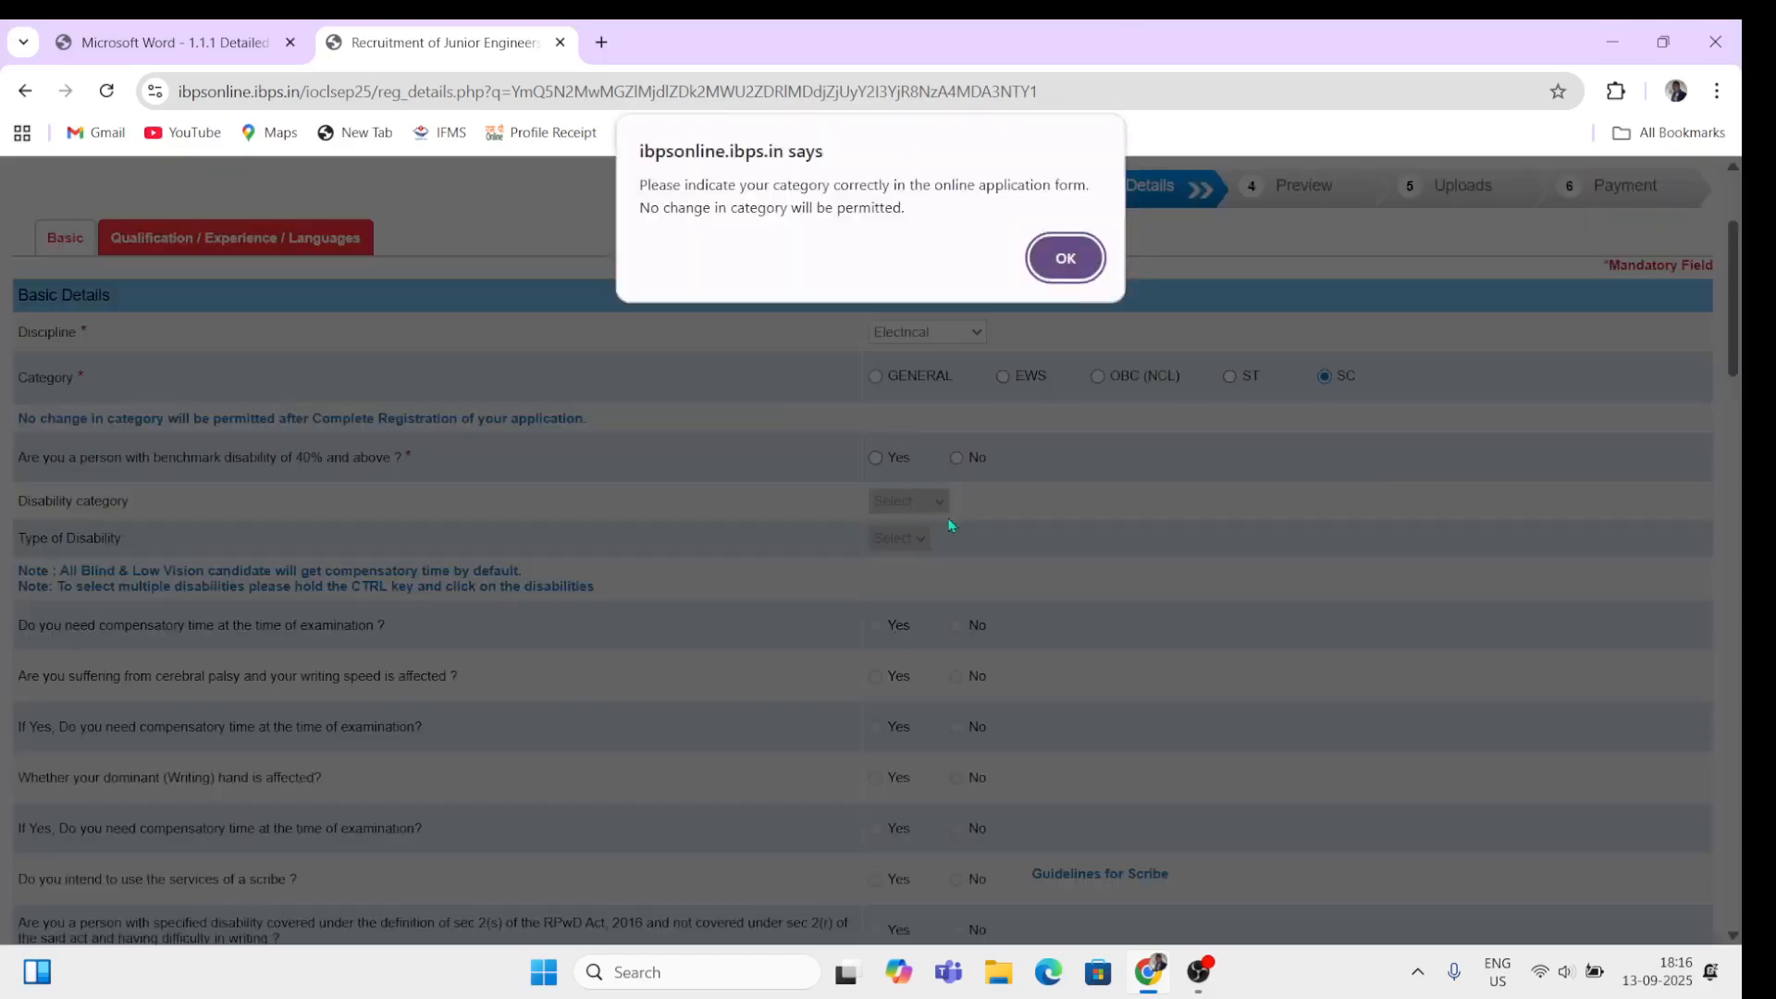
click(1068, 276)
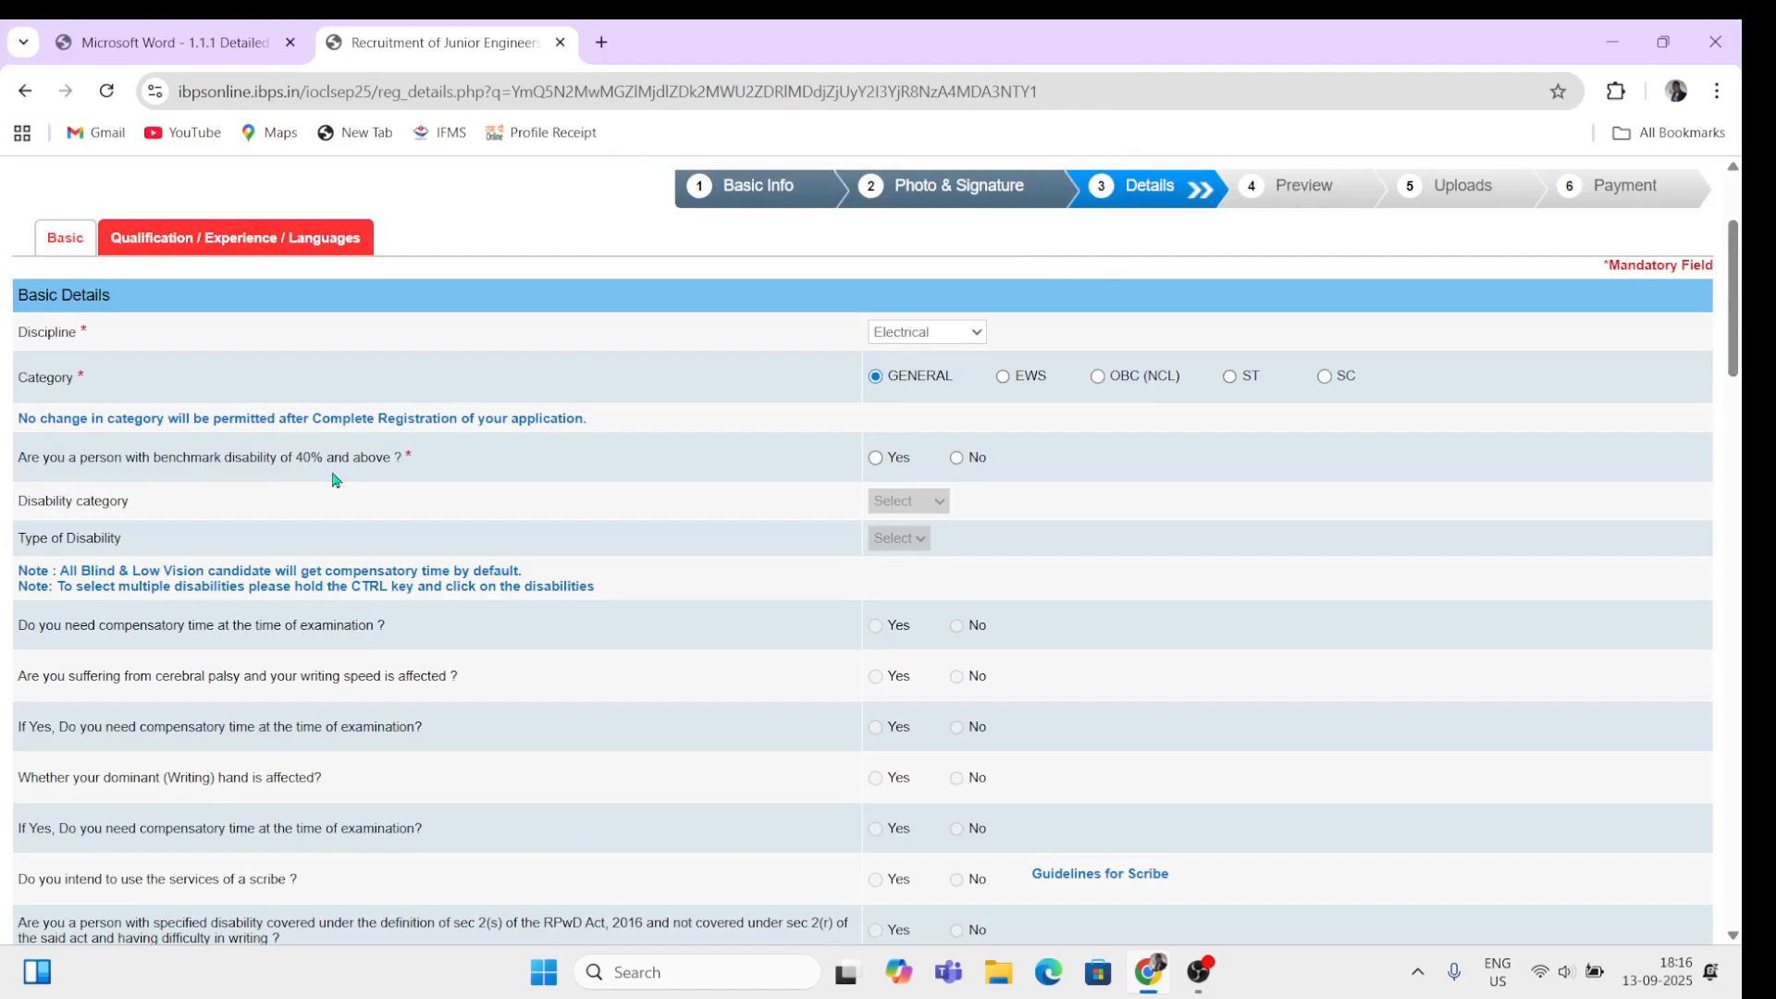
Step: Answer No to the benchmark disability question after viewing the disability options
click(877, 460)
click(941, 501)
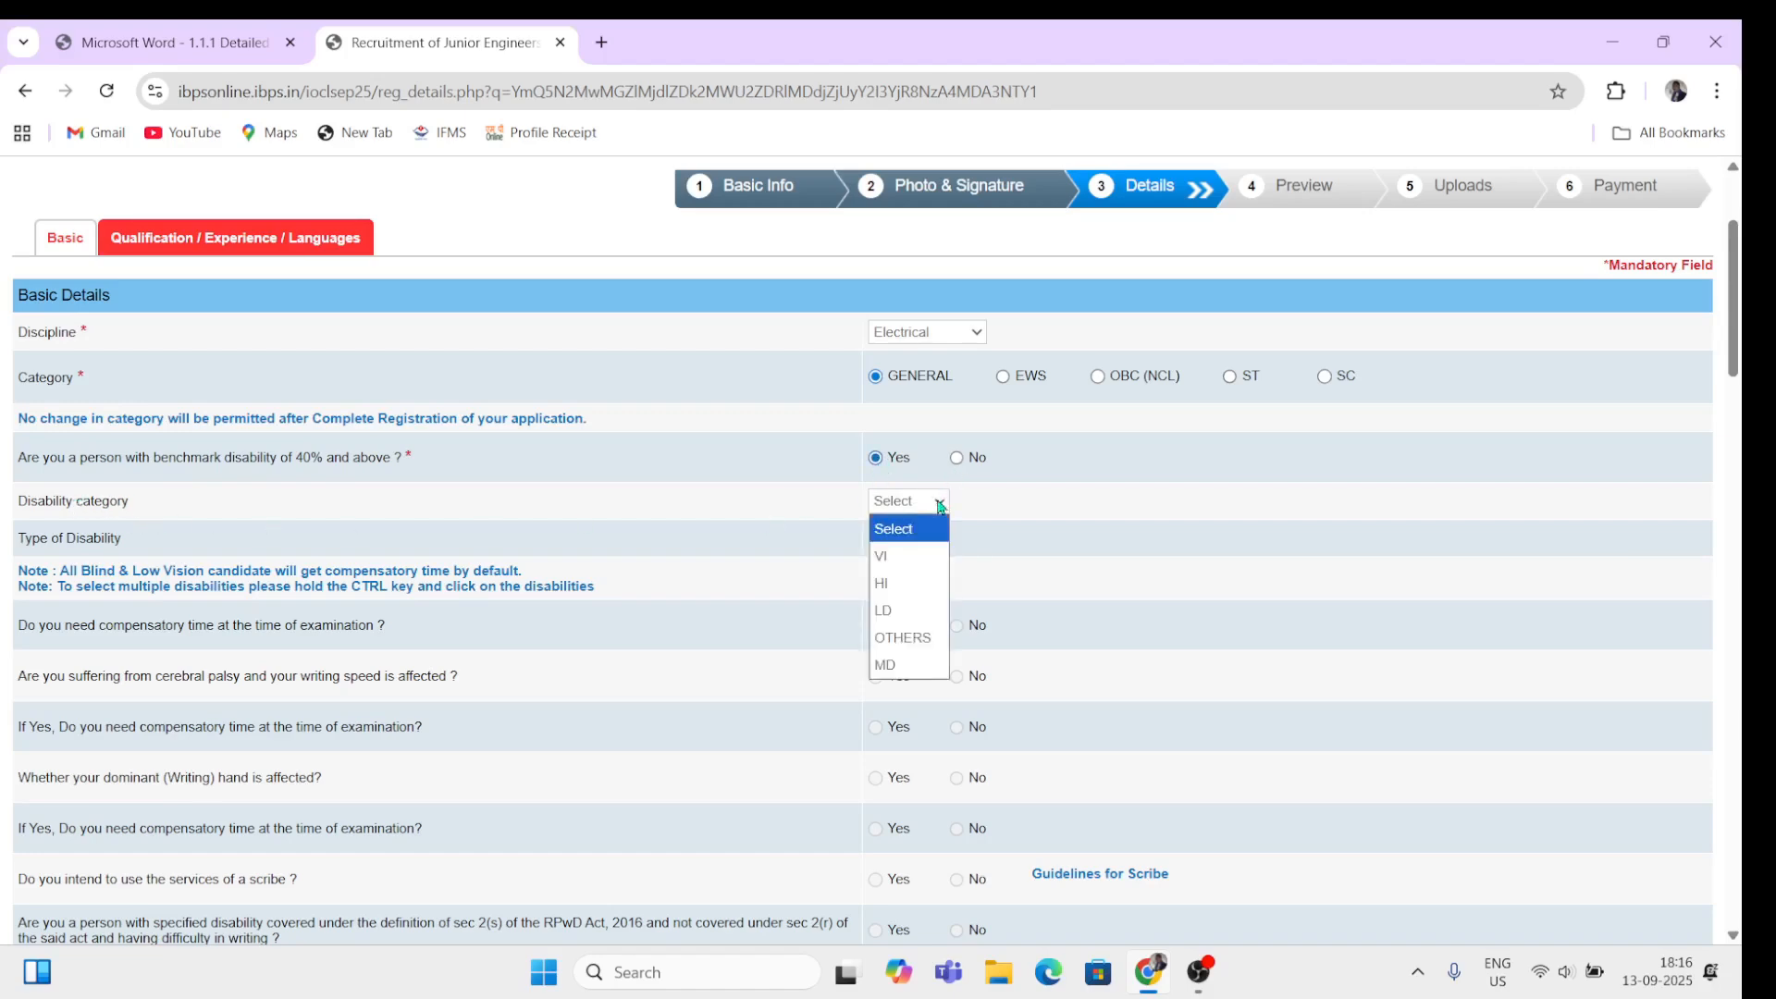
click(926, 532)
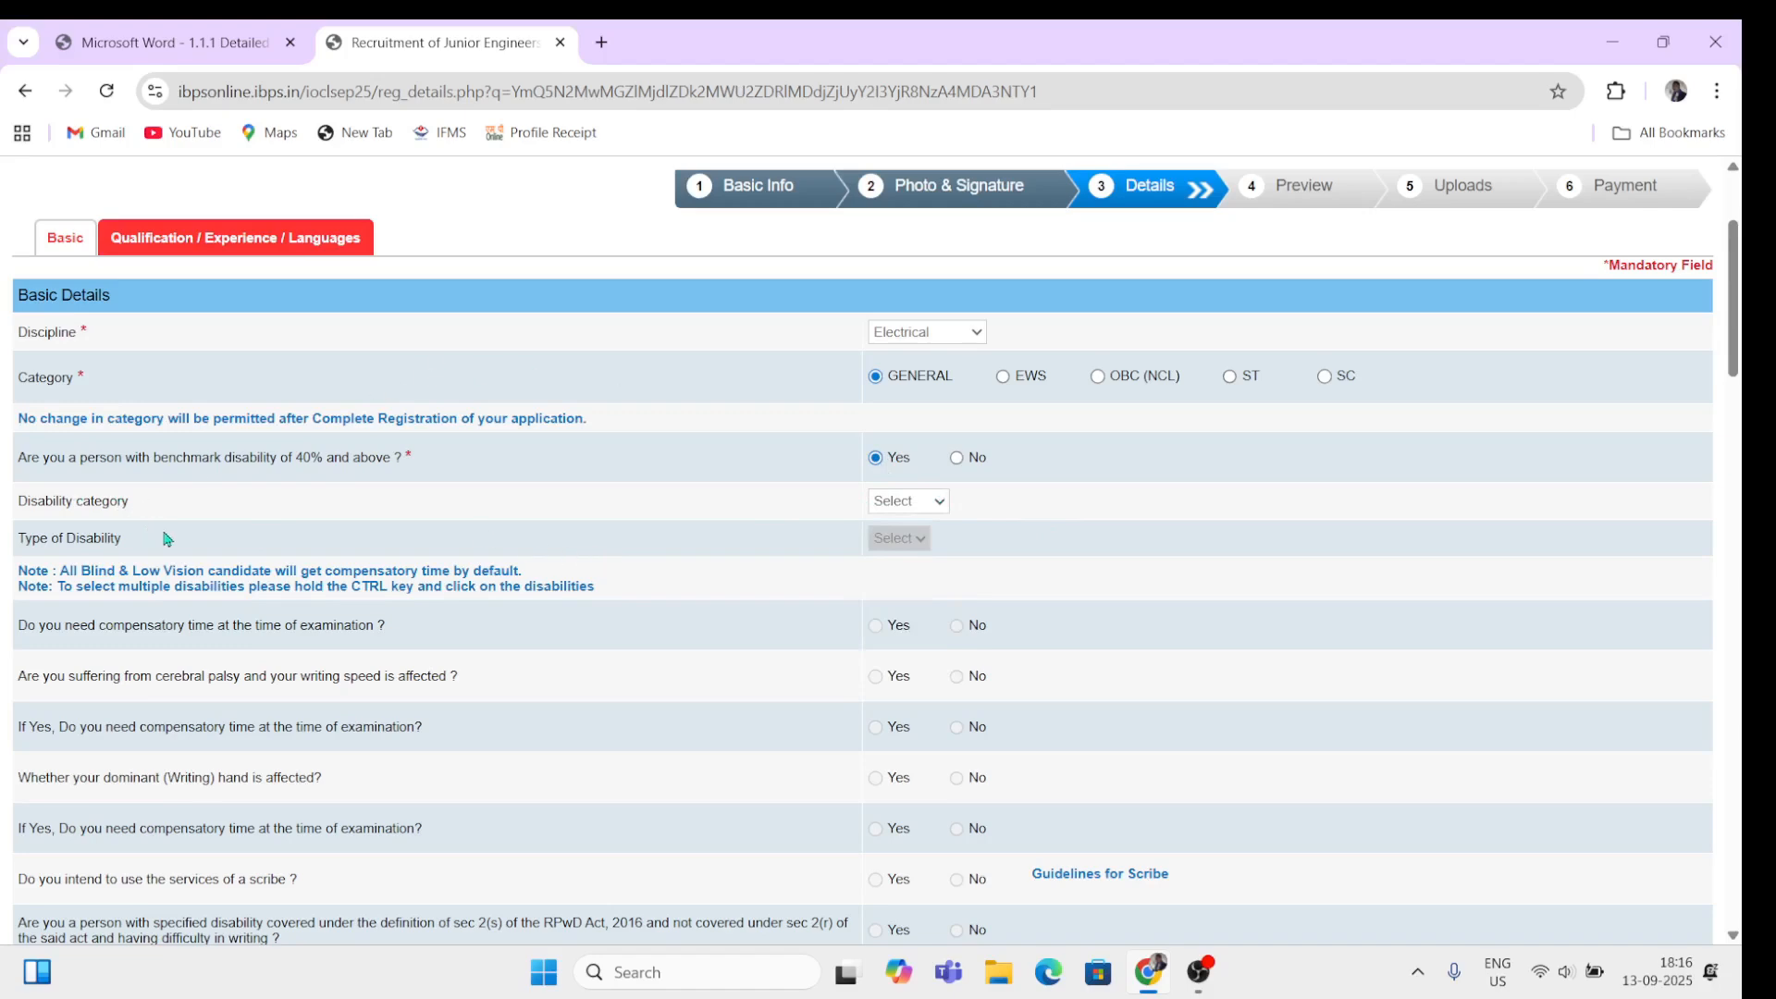
click(931, 502)
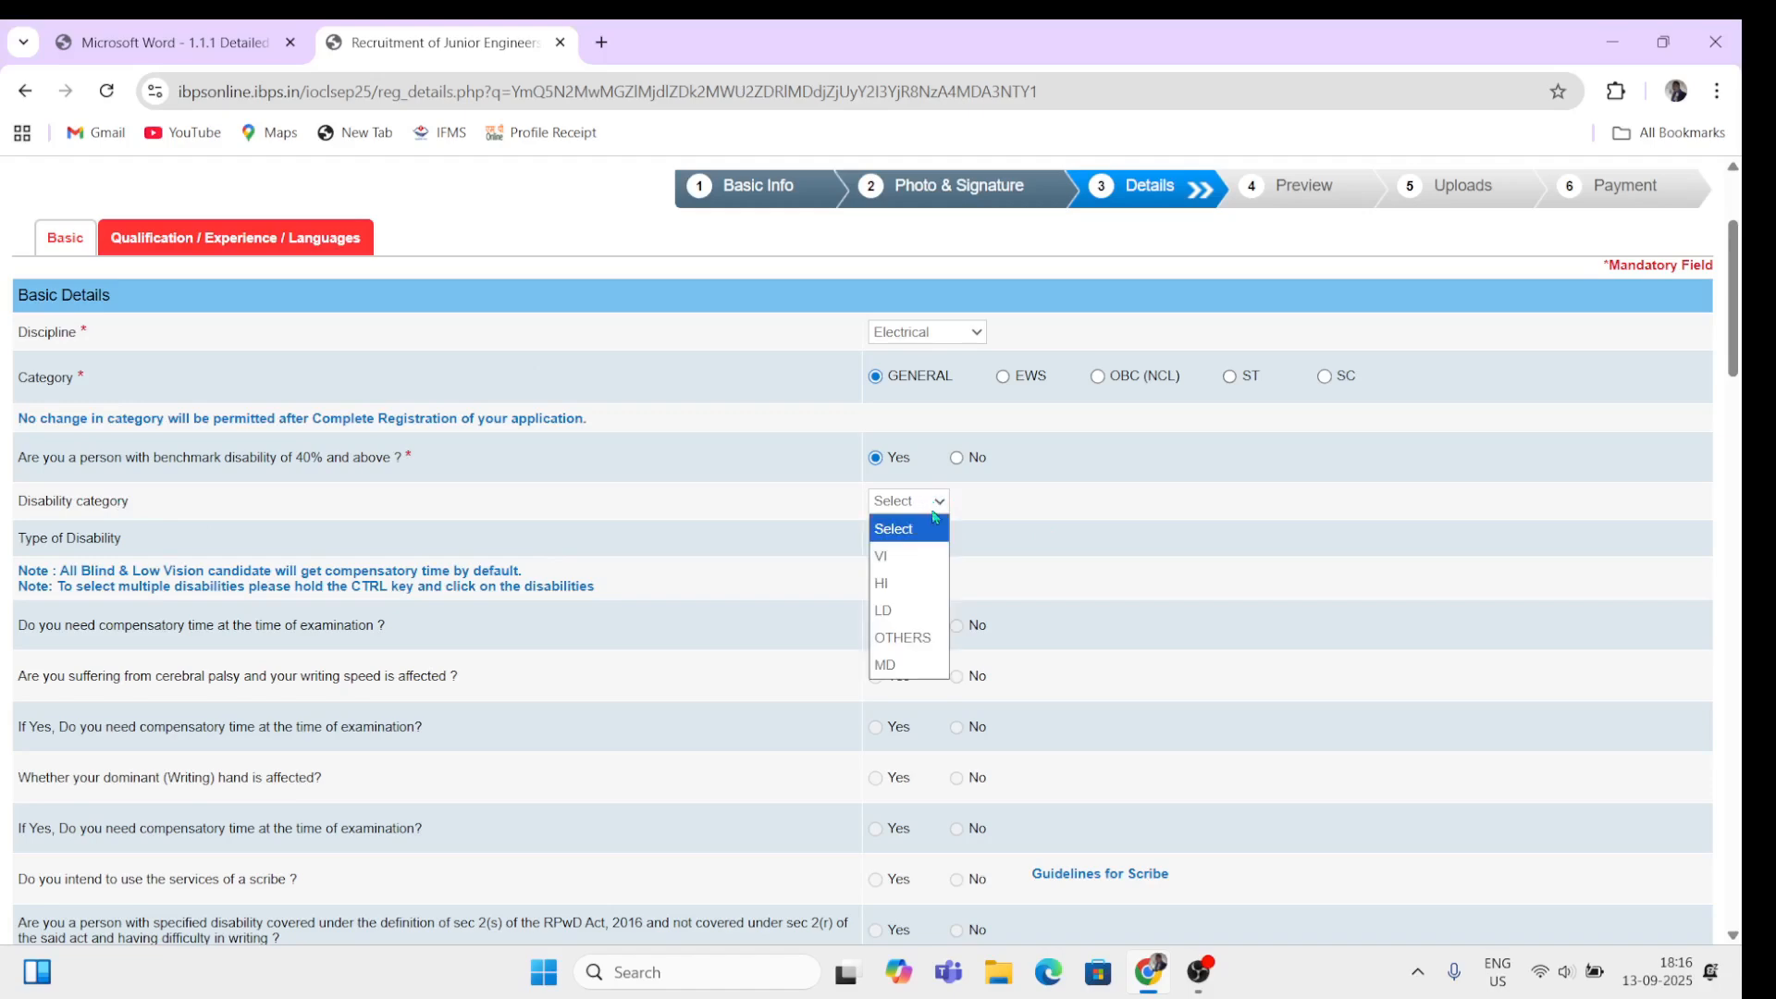
click(997, 558)
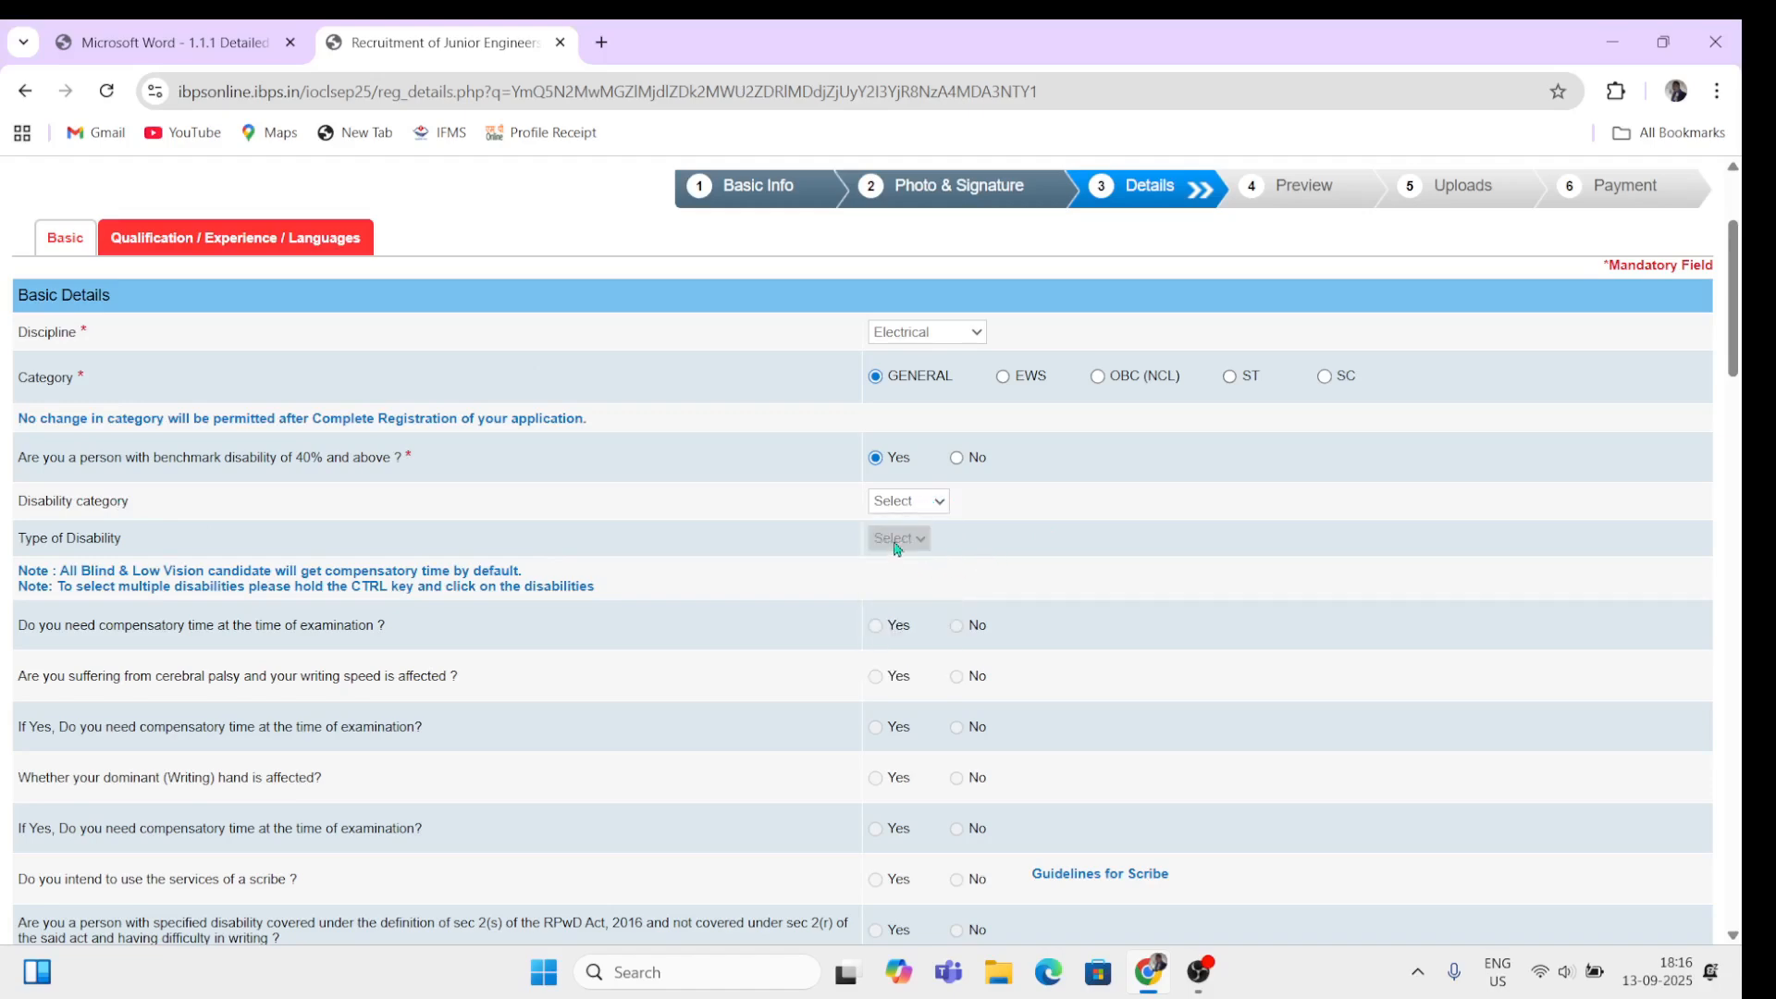
click(958, 459)
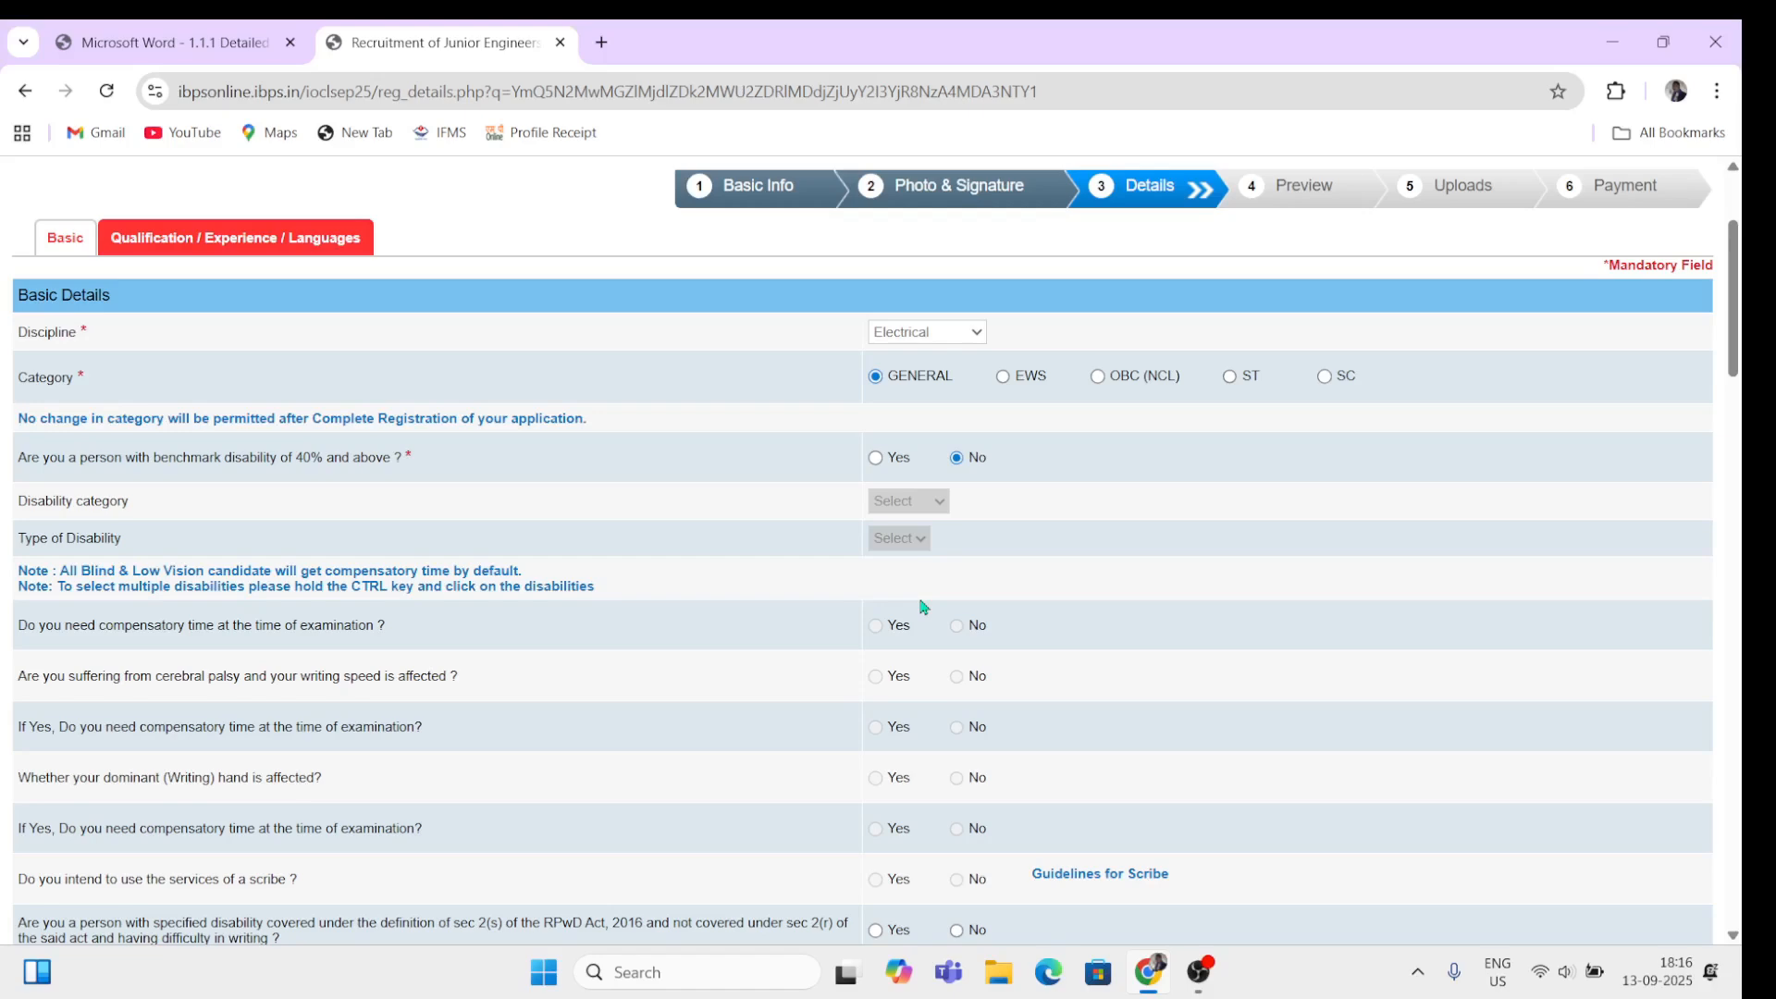
Step: Answer No to both the Ex-Serviceman and the departmental/internal candidate questions
scroll(923, 608, down, 3)
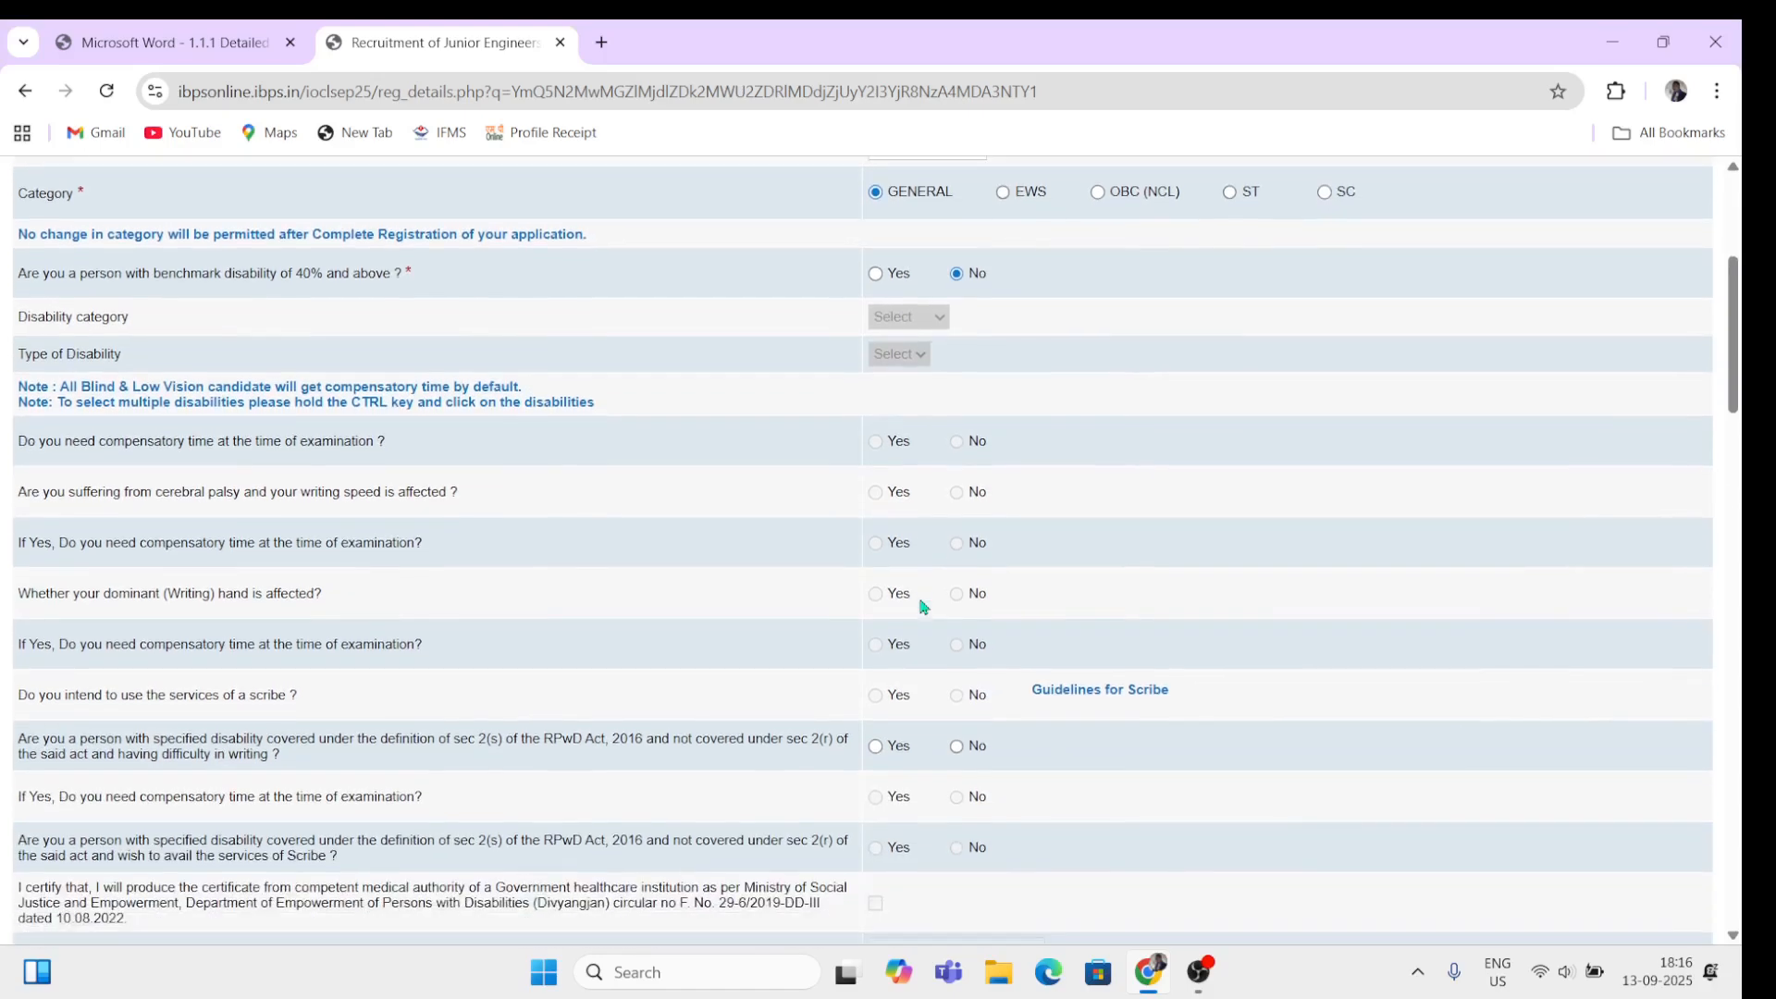
scroll(923, 608, down, 4)
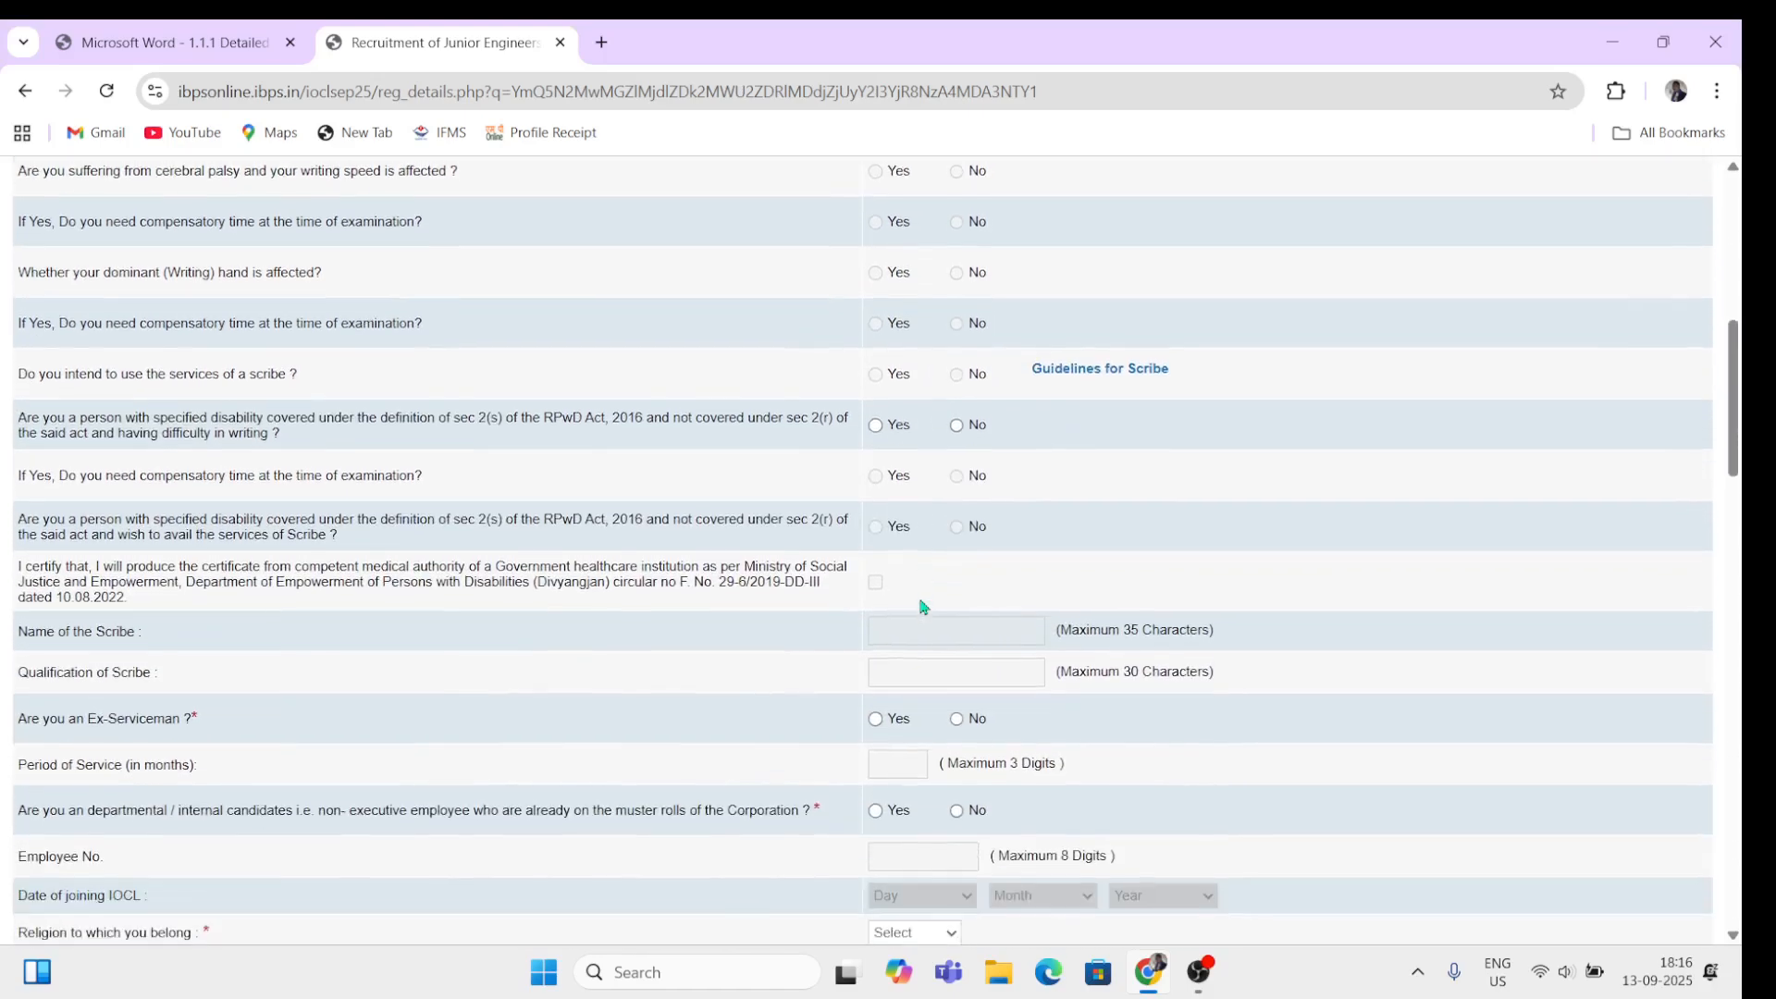
scroll(922, 608, down, 1)
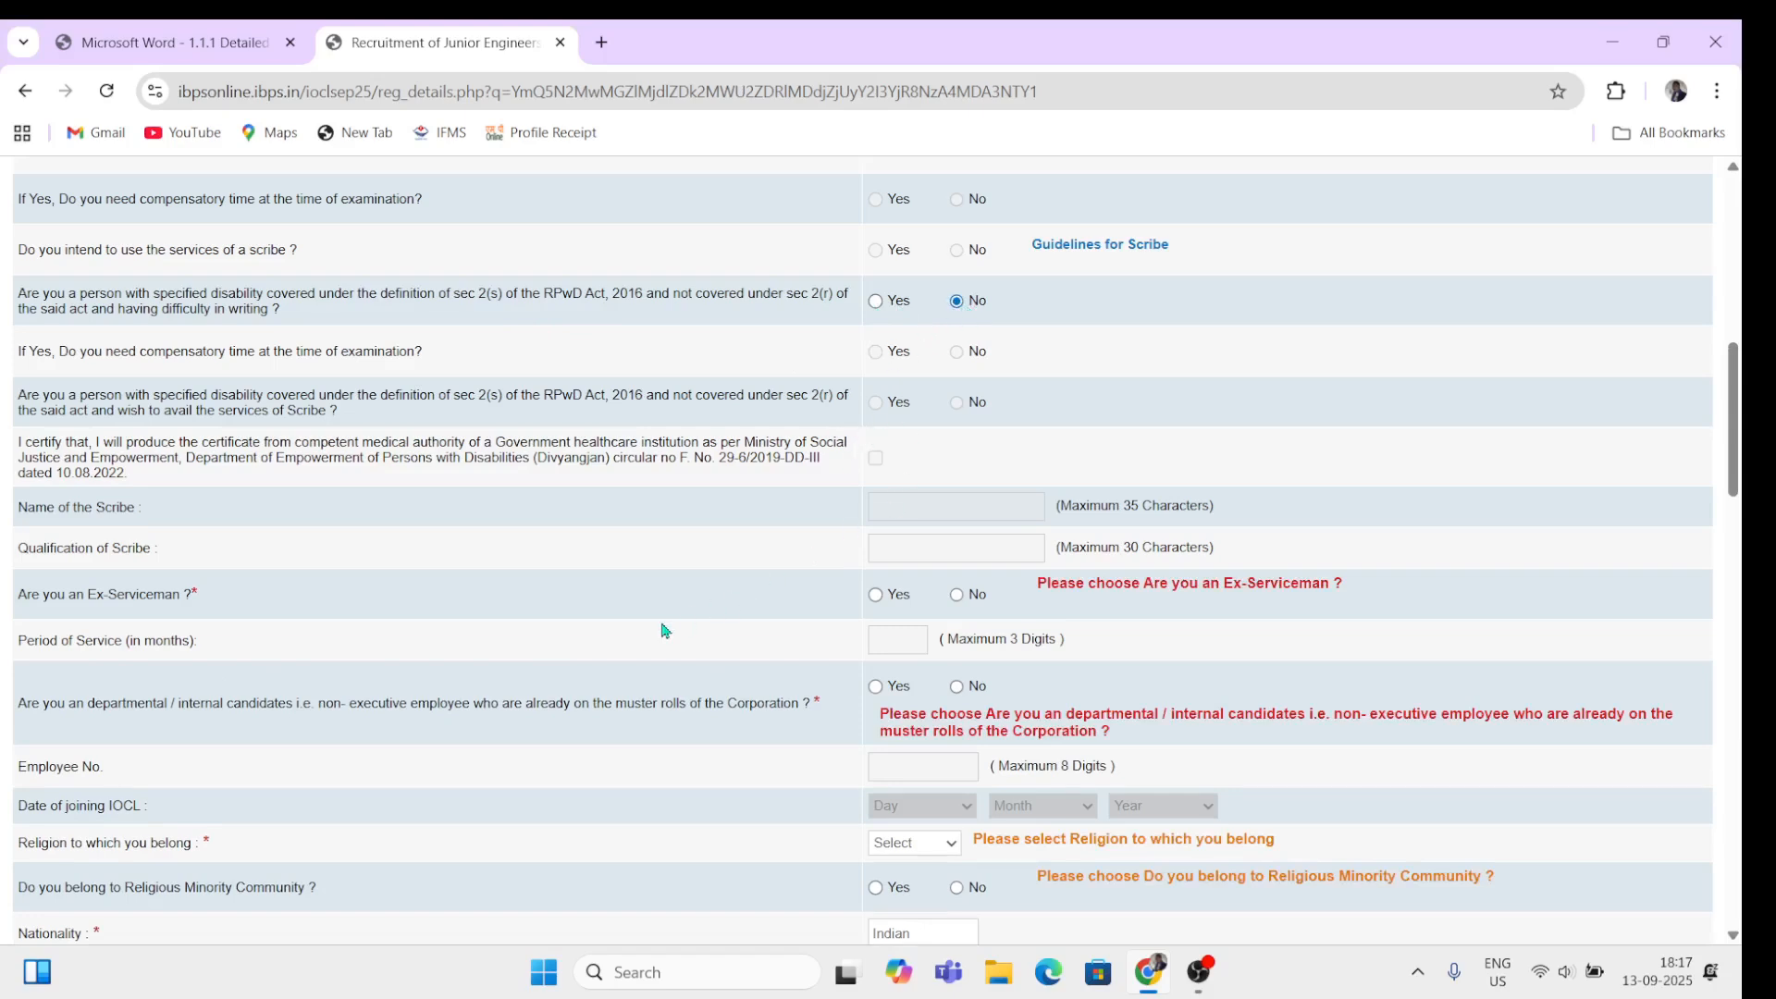
scroll(663, 630, down, 3)
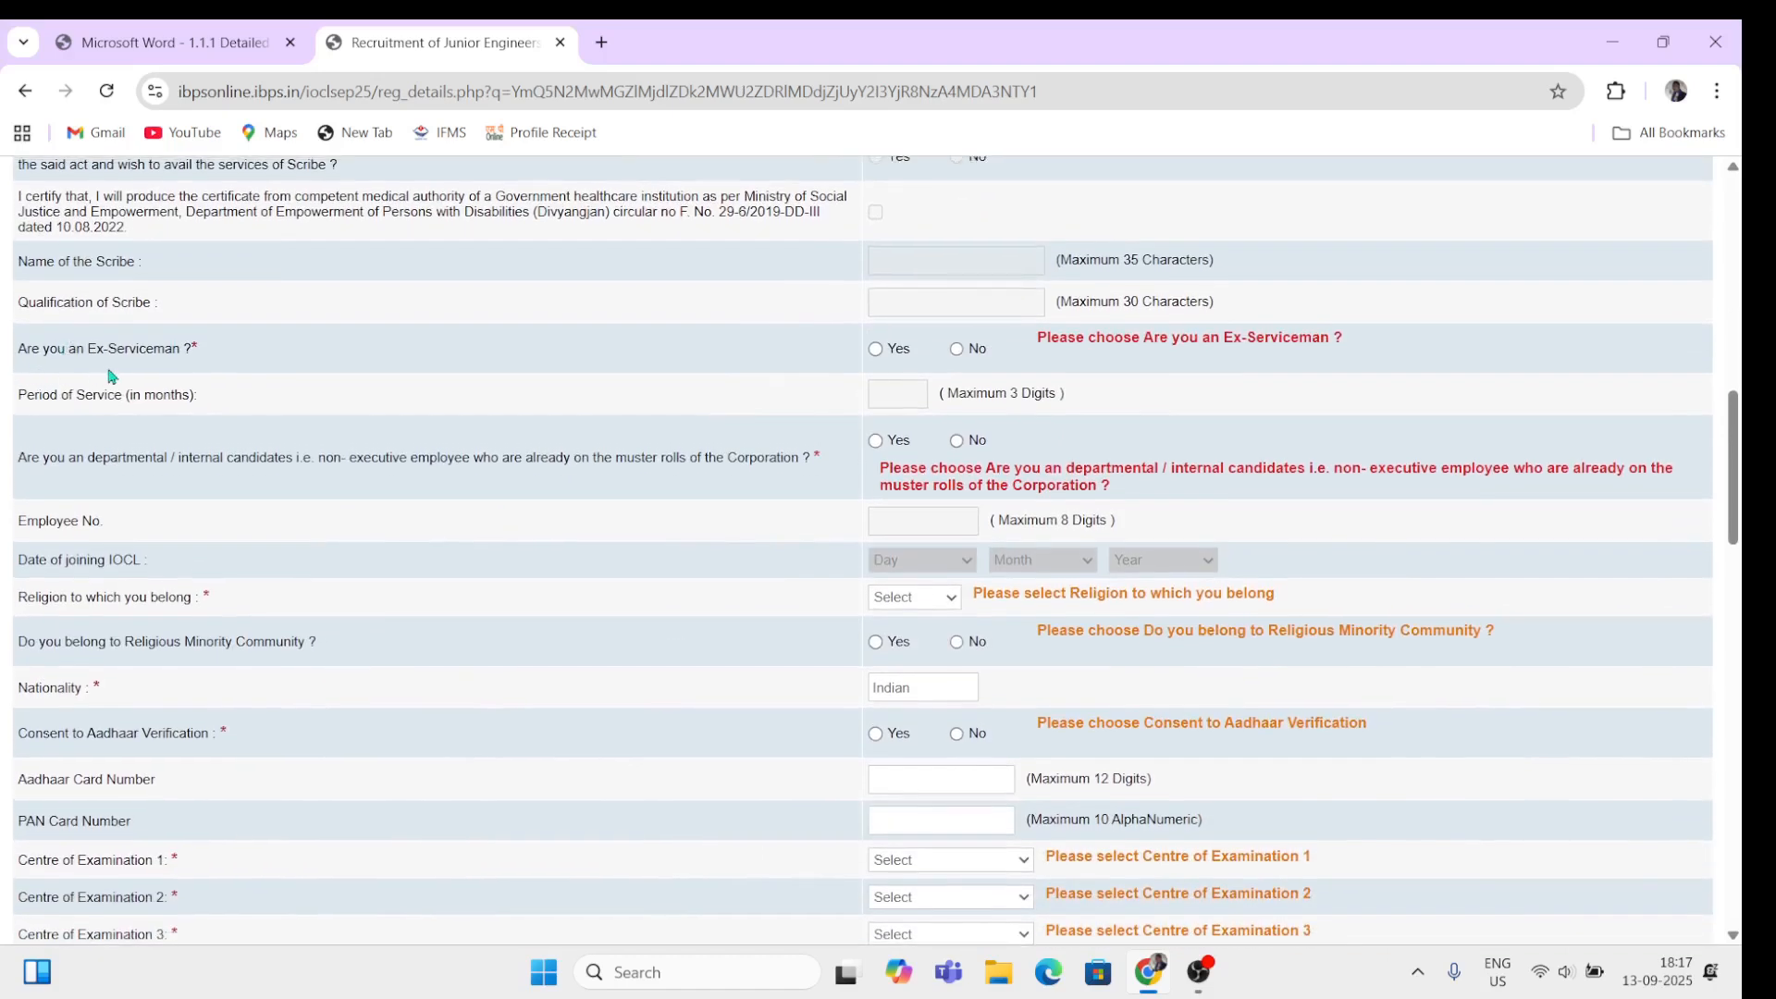
click(875, 350)
click(956, 351)
click(876, 442)
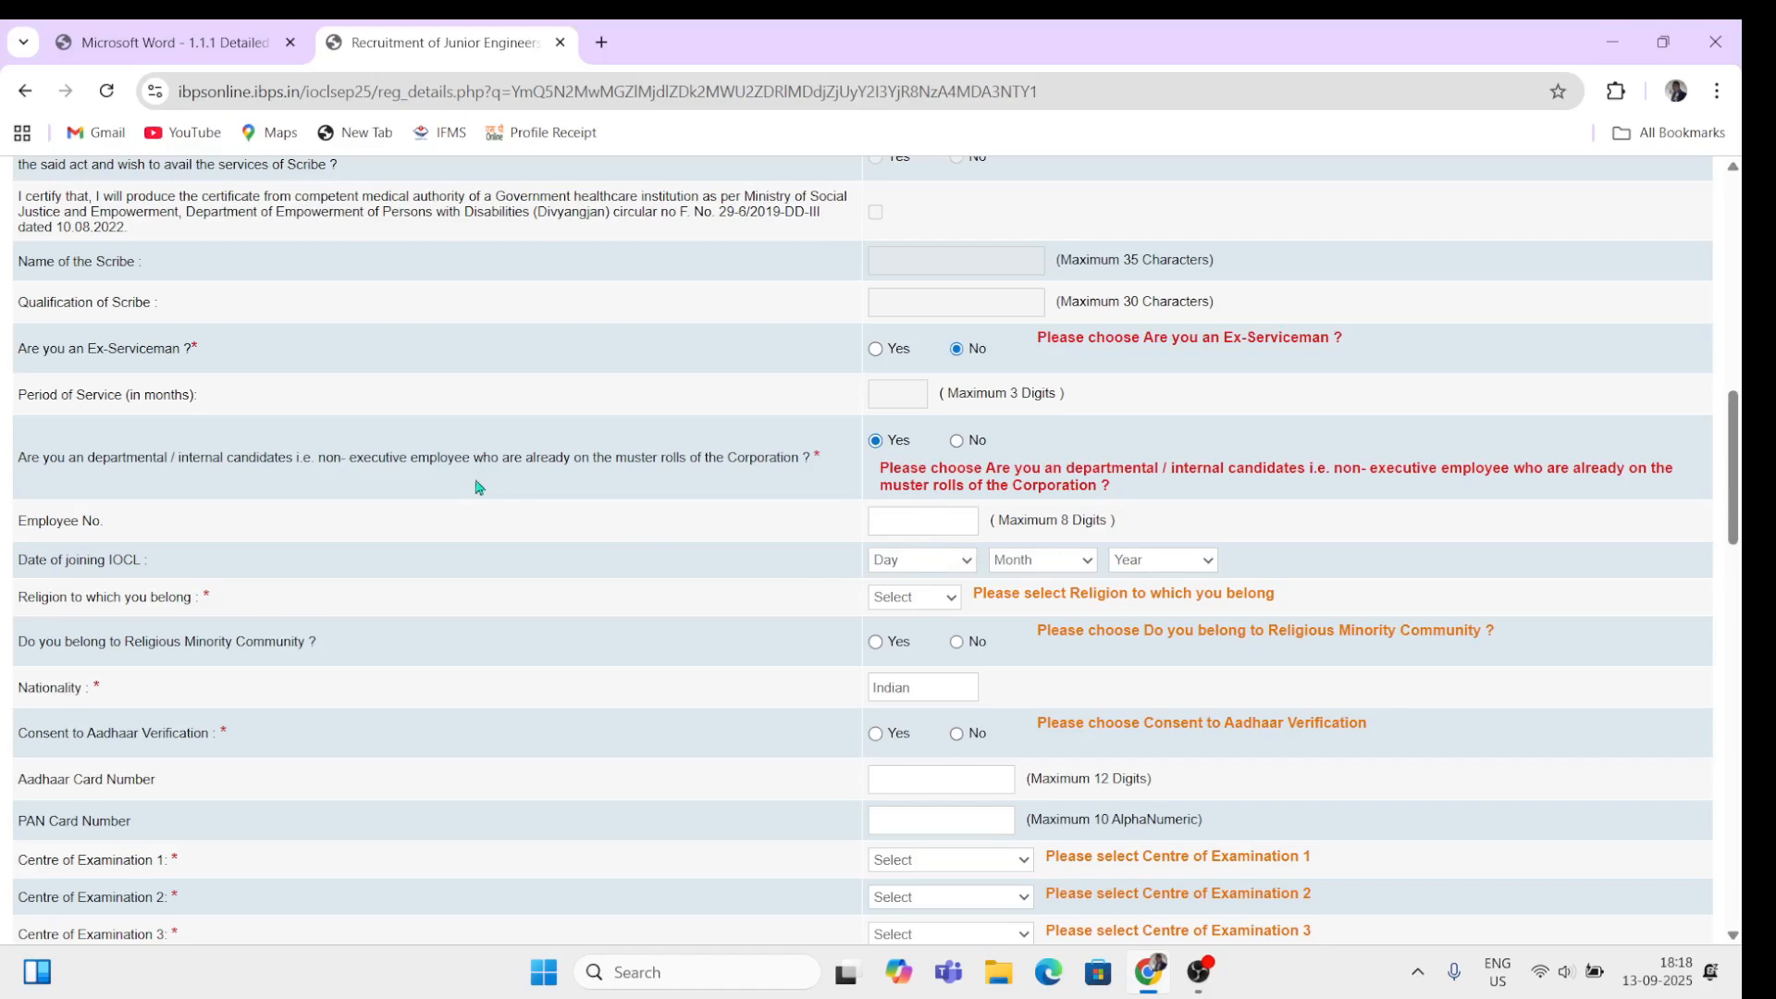
click(957, 441)
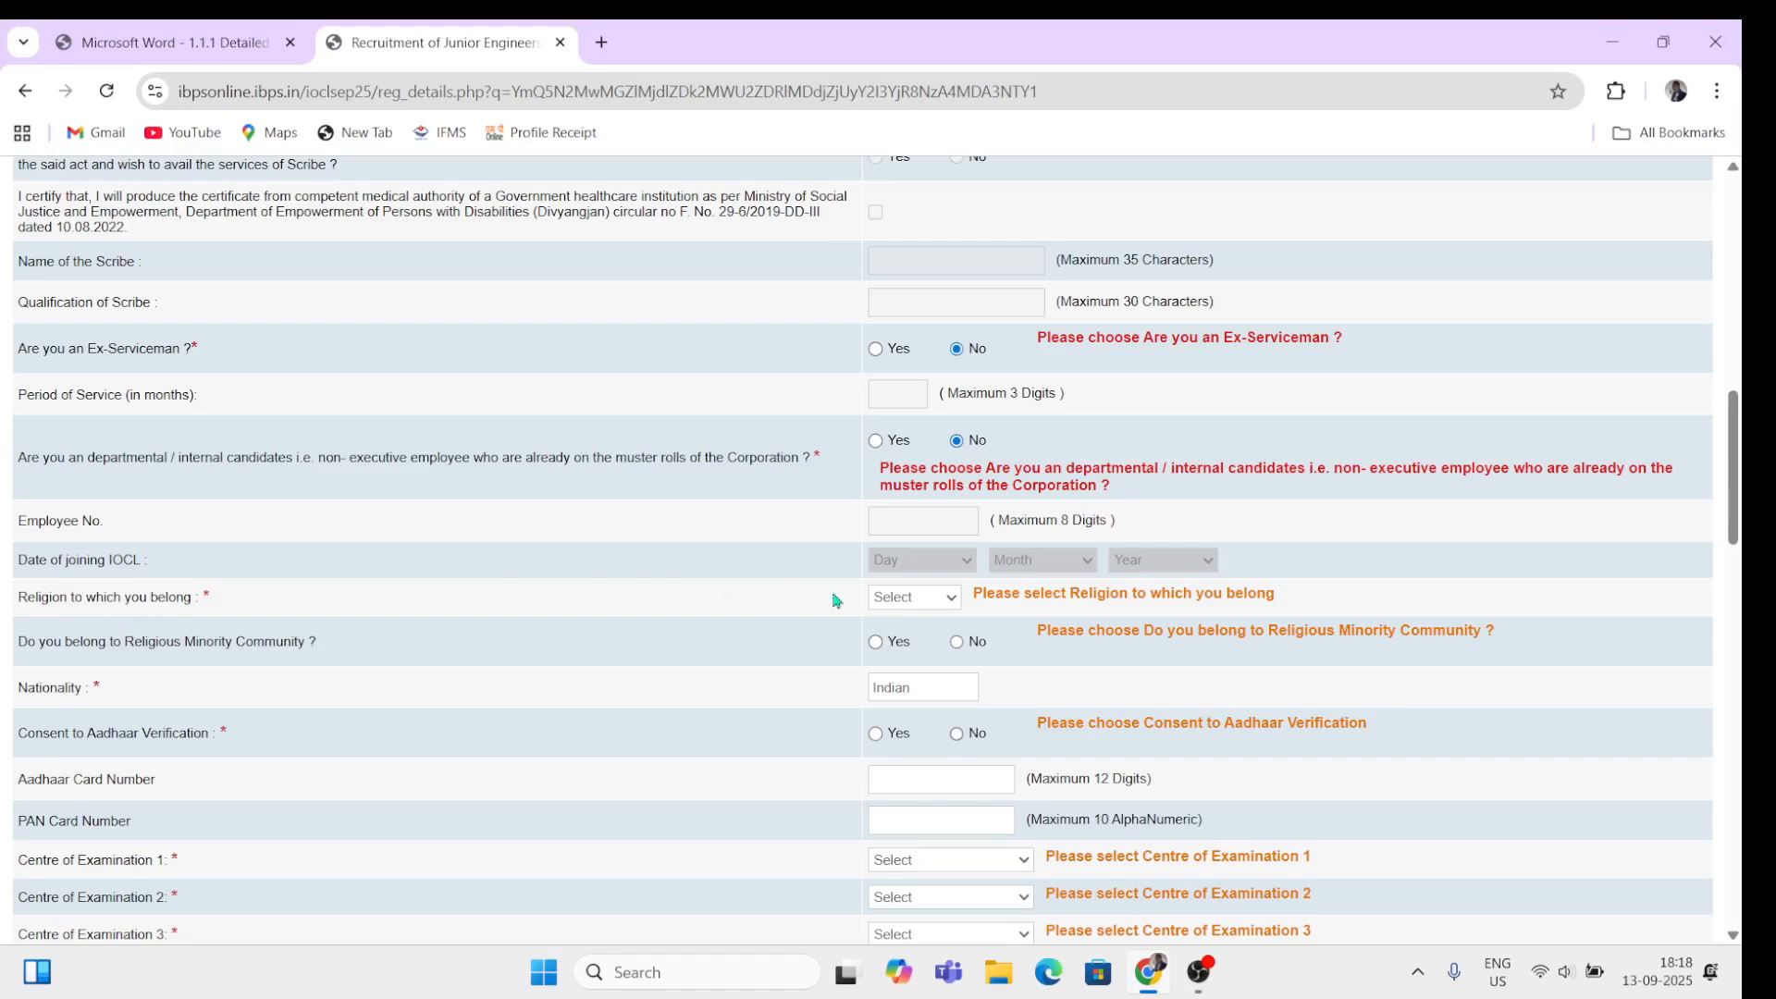
Step: Set the religion to Hindu
click(893, 601)
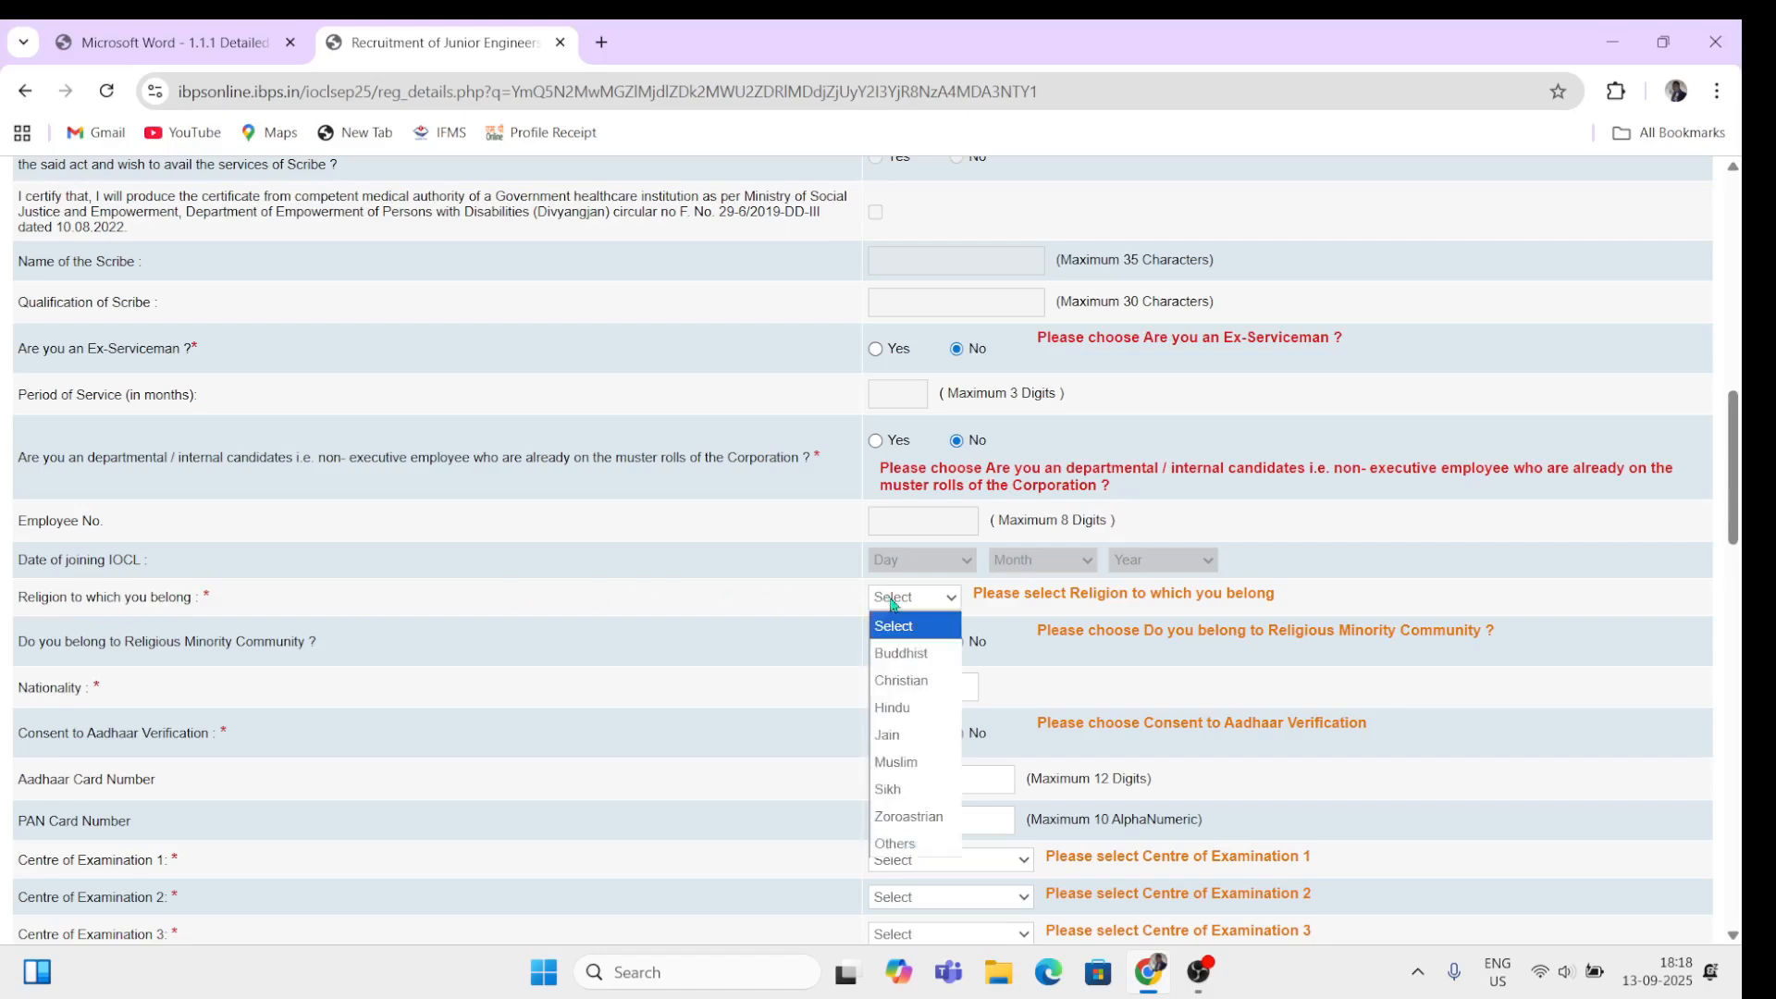
click(923, 714)
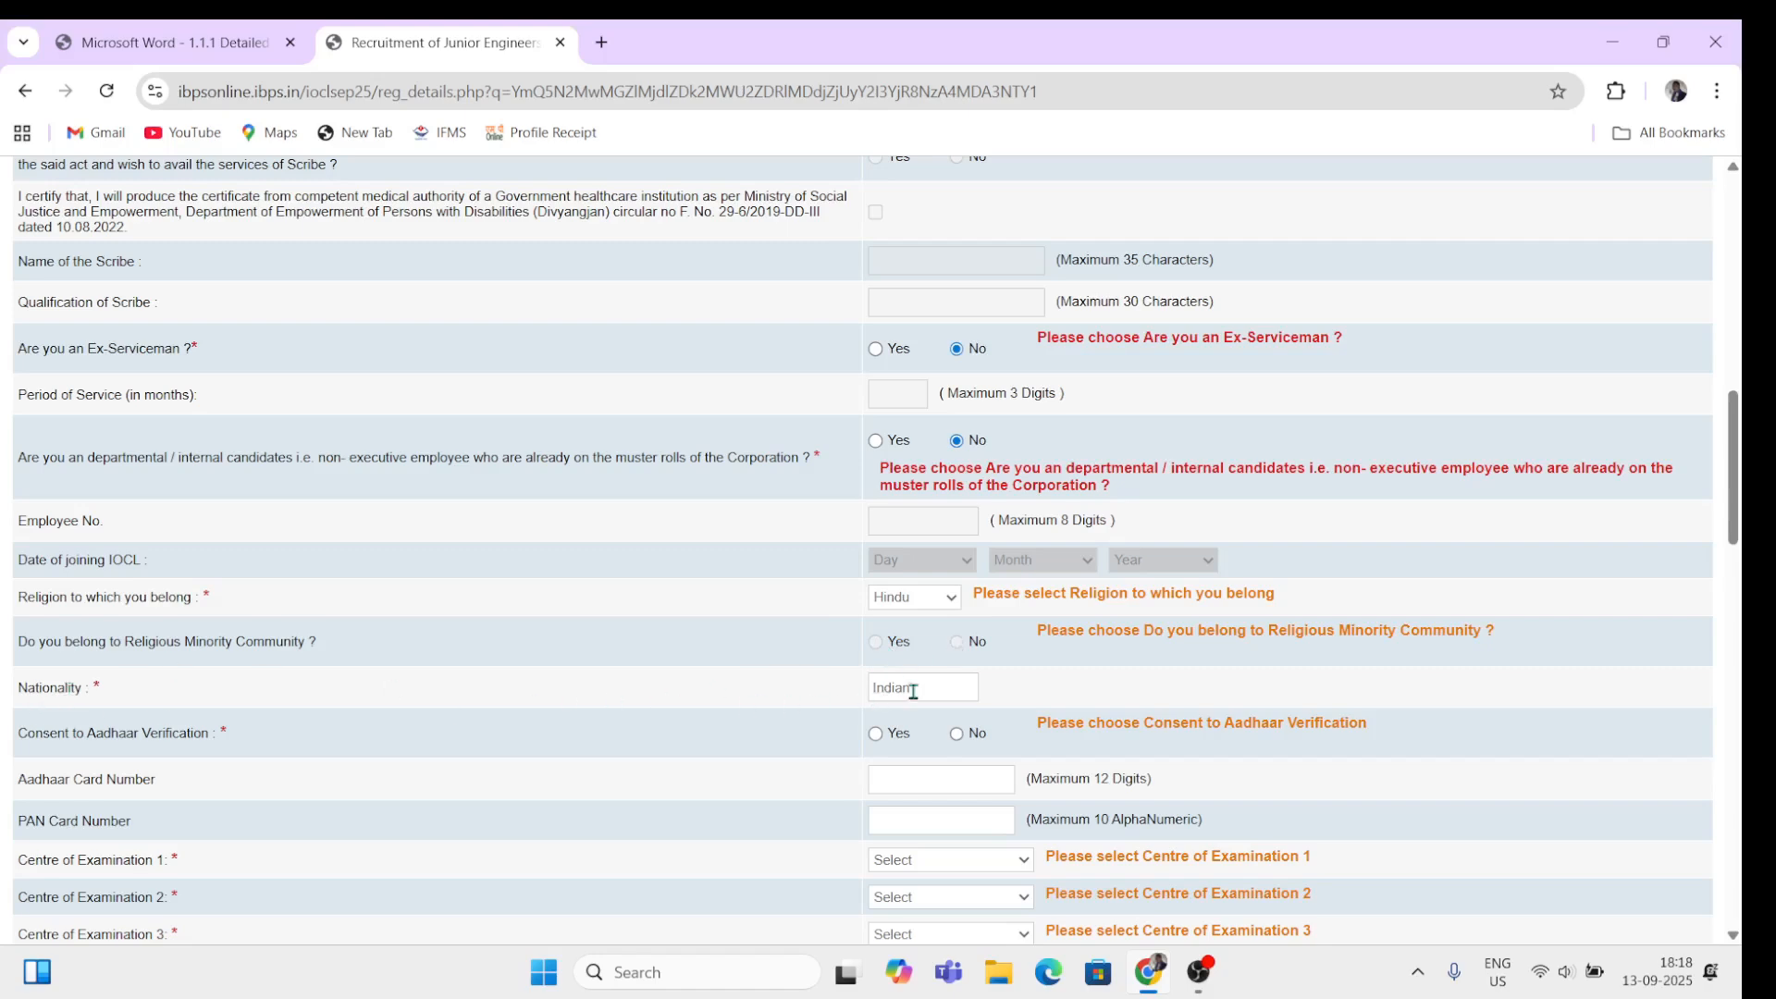
scroll(941, 680, down, 4)
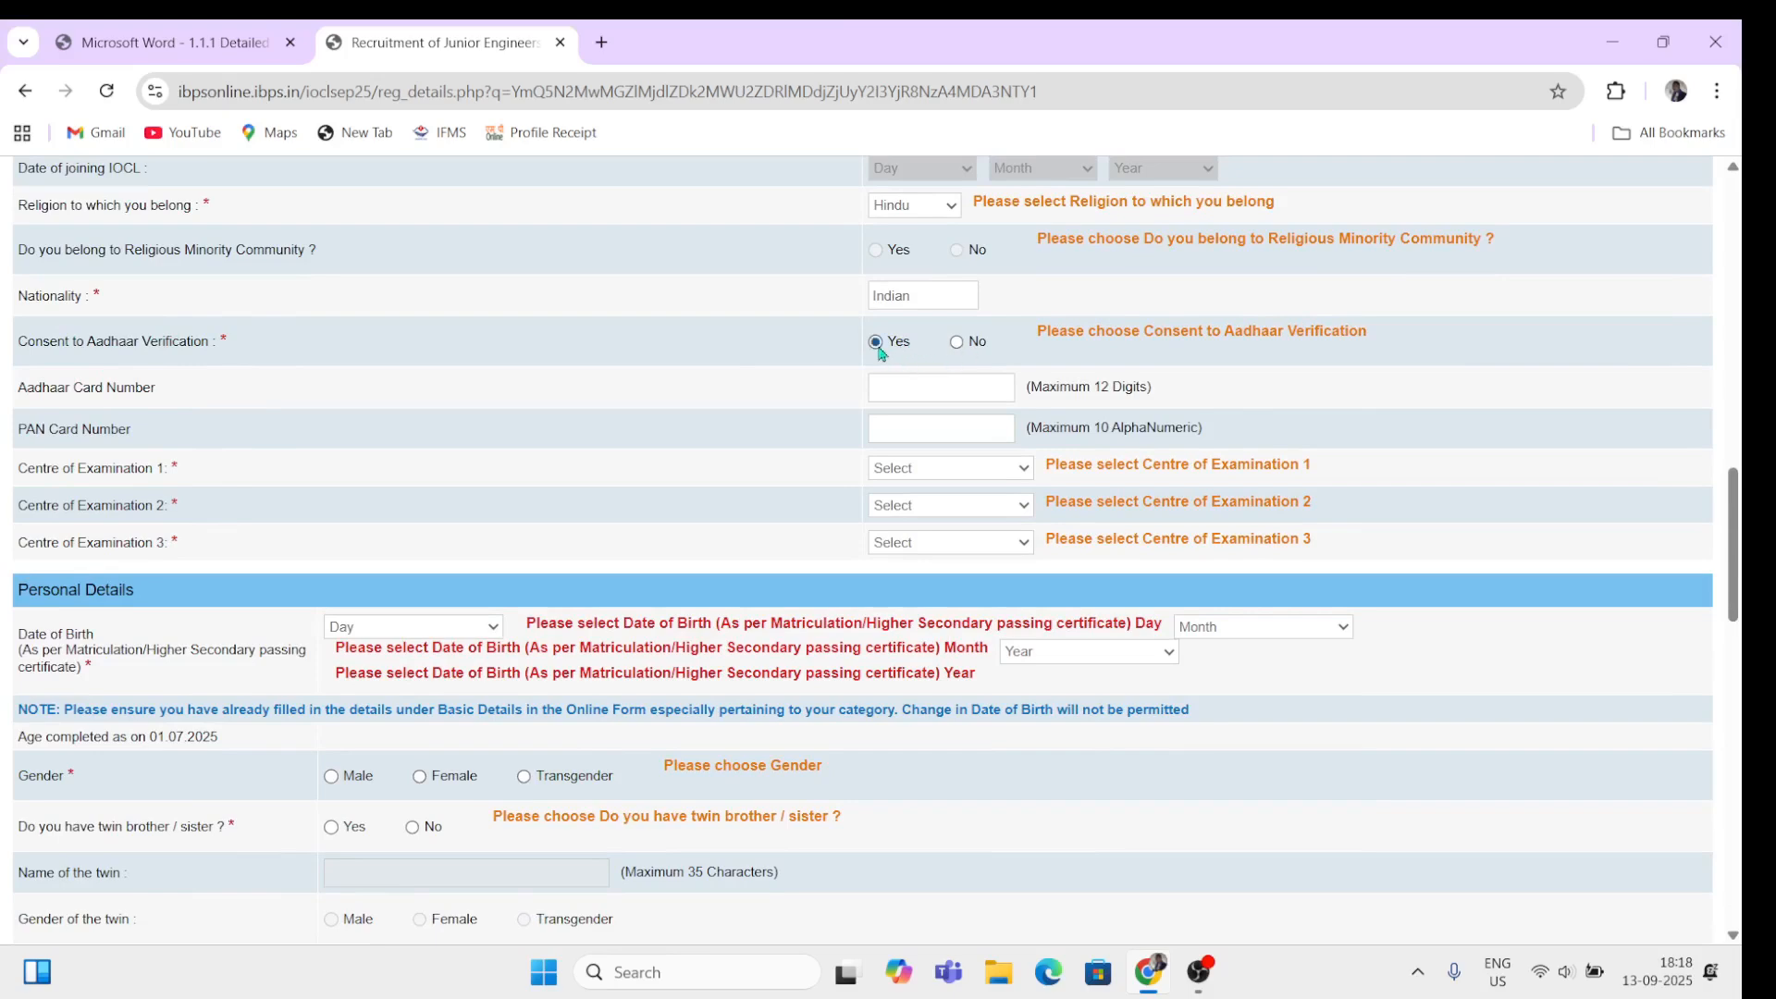
Step: Enter the 12-digit Aadhaar card number and clear the PAN field
click(960, 397)
text(111111111111)
text(DDDDD)
key(BackSpace)
key(BackSpace)
key(BackSpace)
key(BackSpace)
key(BackSpace)
click(967, 468)
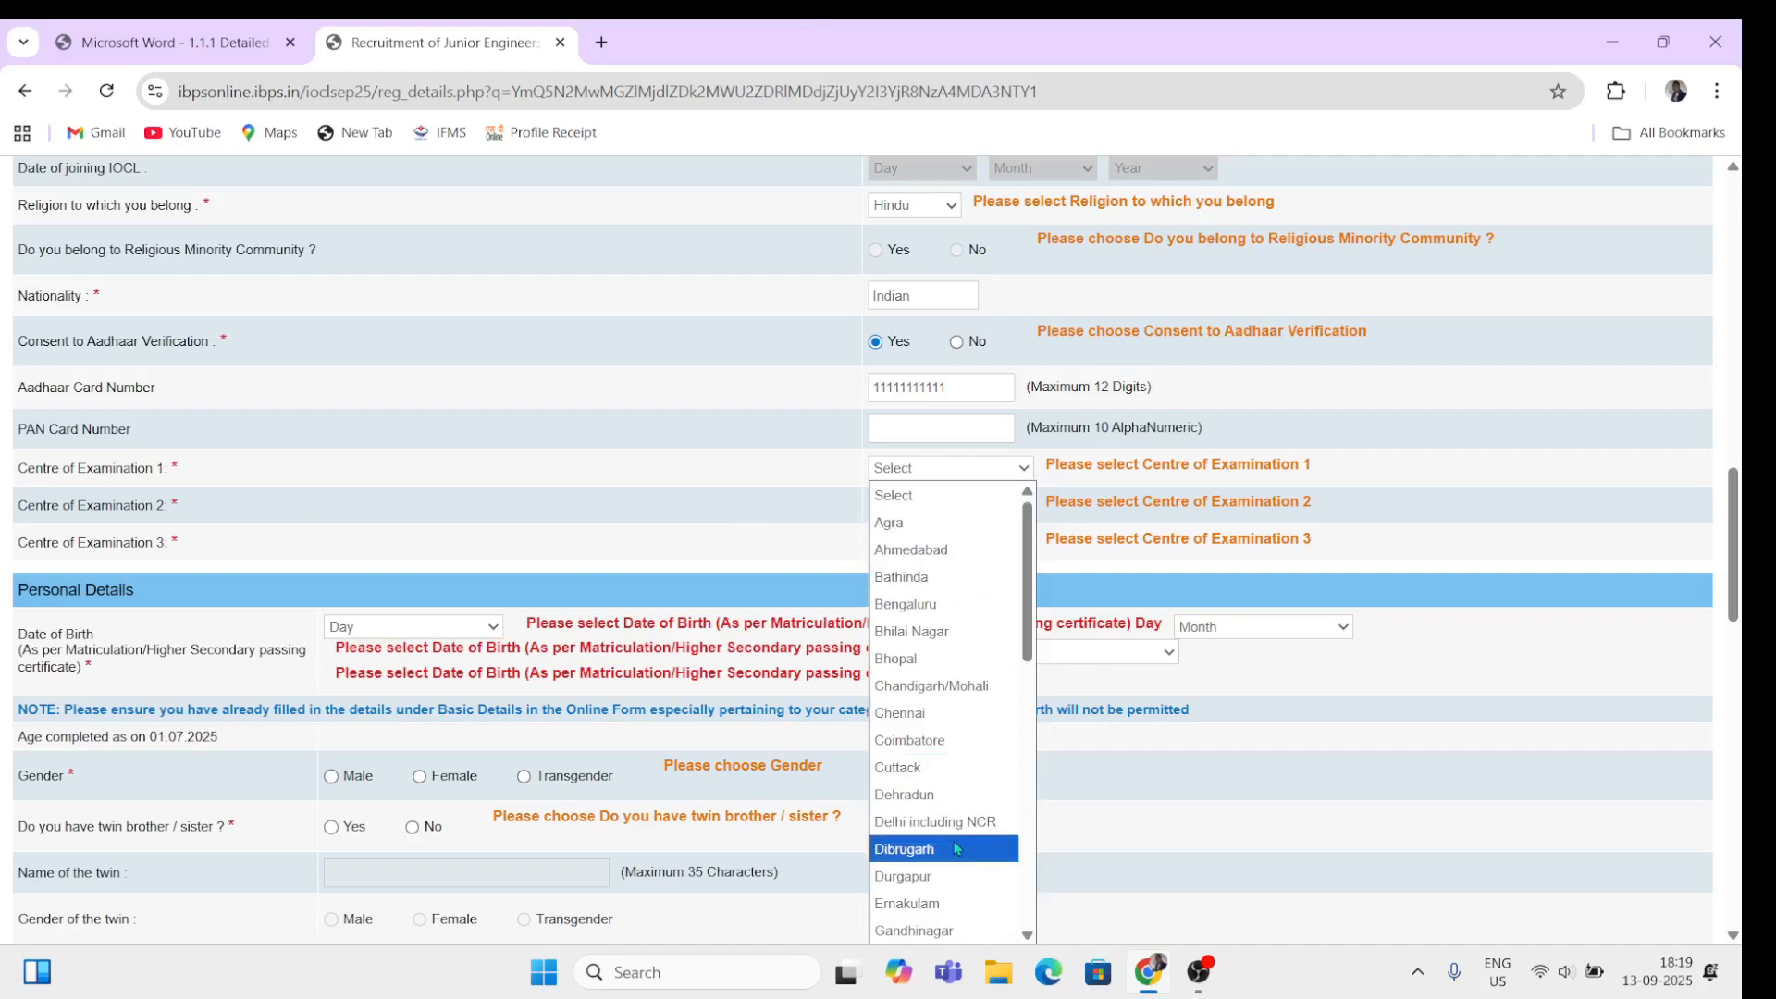
Step: Choose Delhi including NCR, Visakhapatnam and Dehradun as exam centres 1, 2 and 3
scroll(952, 843, down, 10)
scroll(953, 844, up, 10)
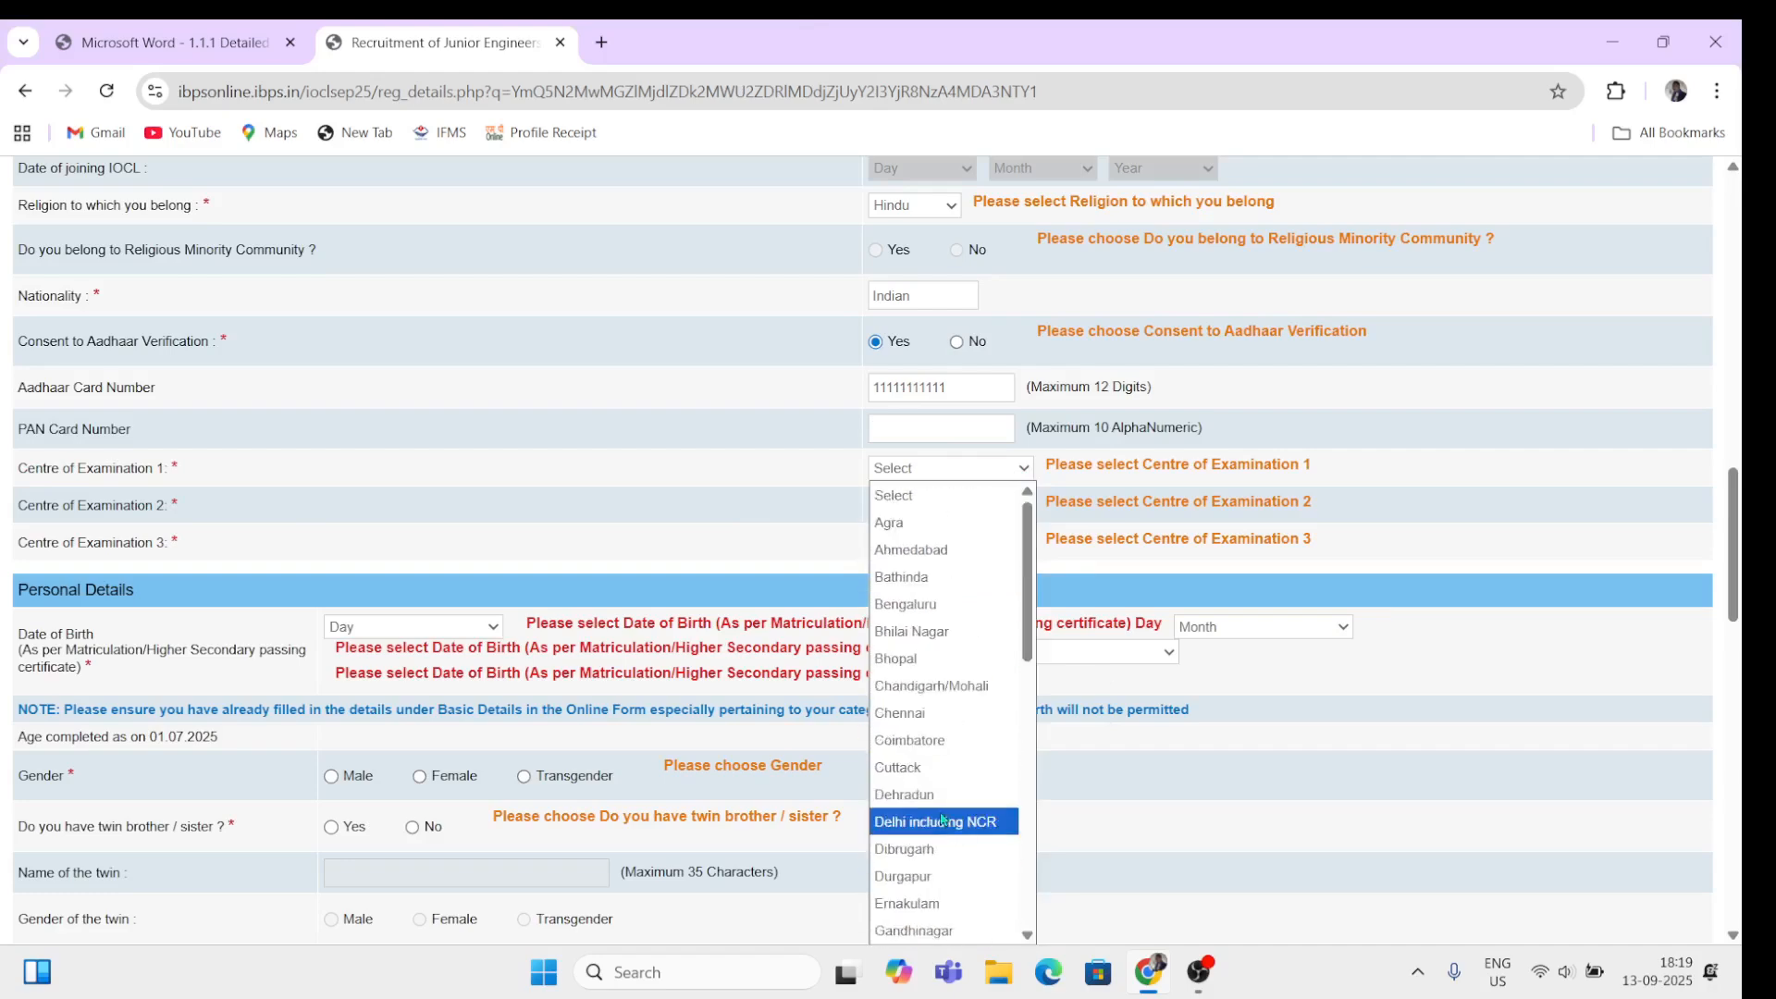
click(939, 821)
click(936, 507)
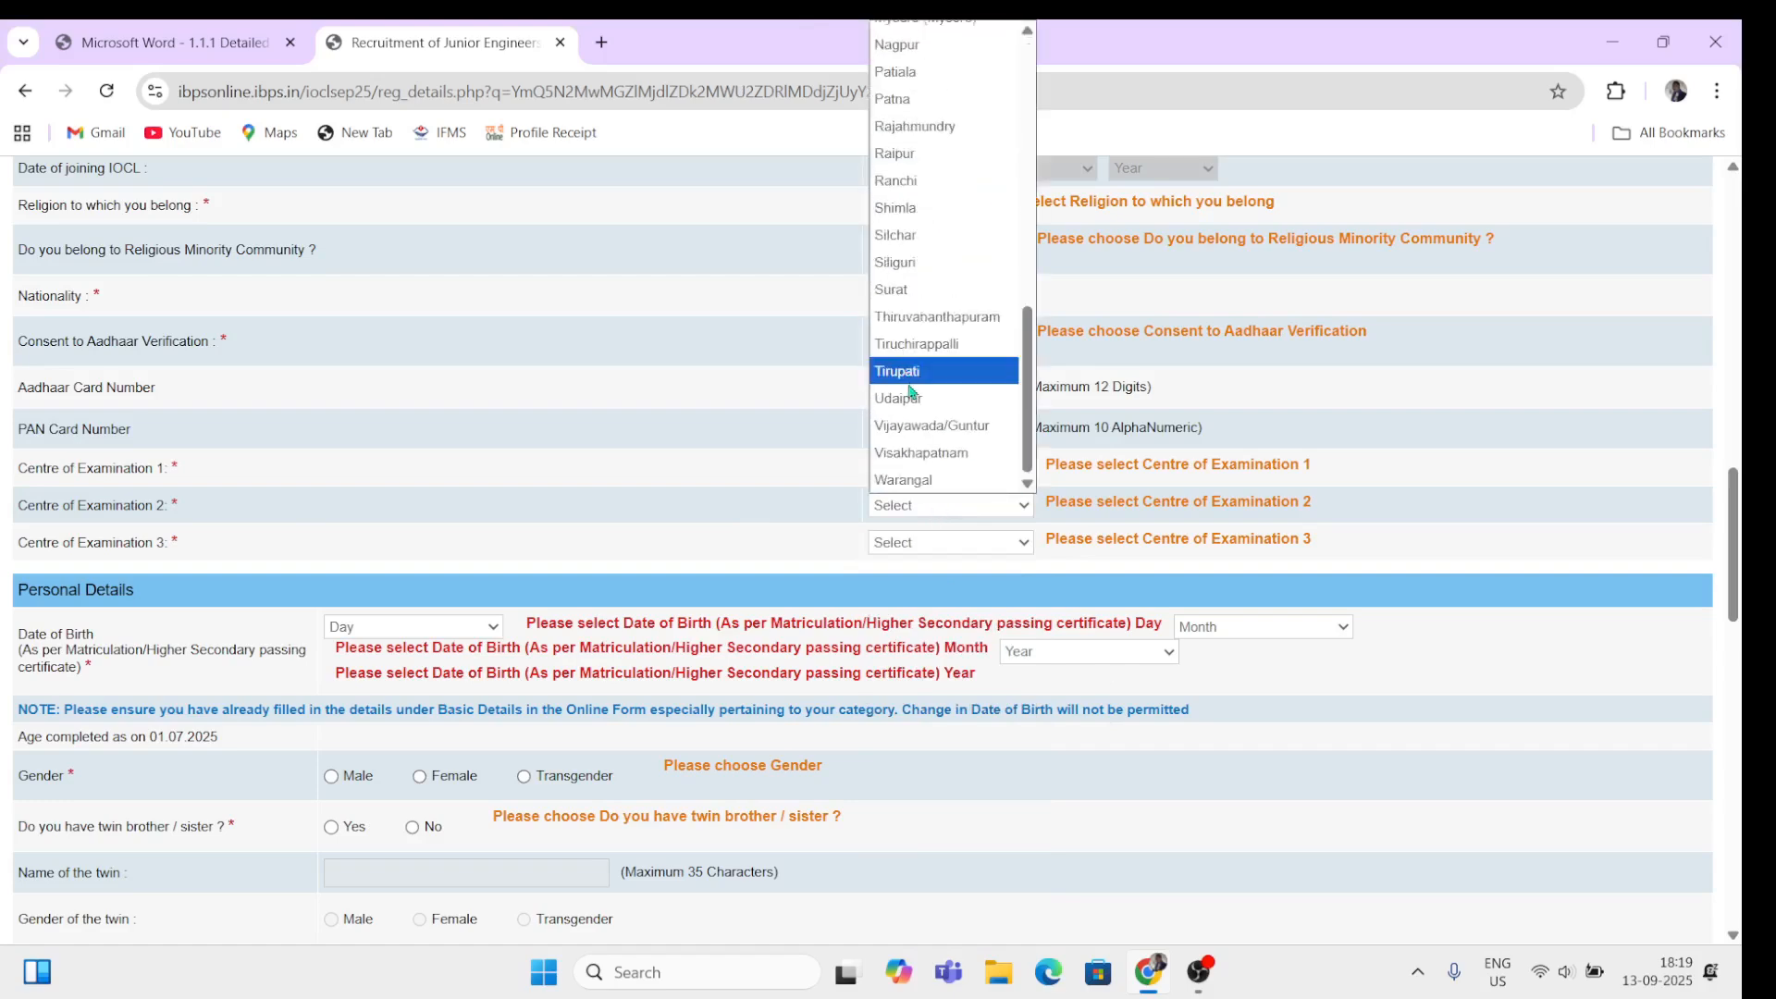
click(922, 454)
click(914, 545)
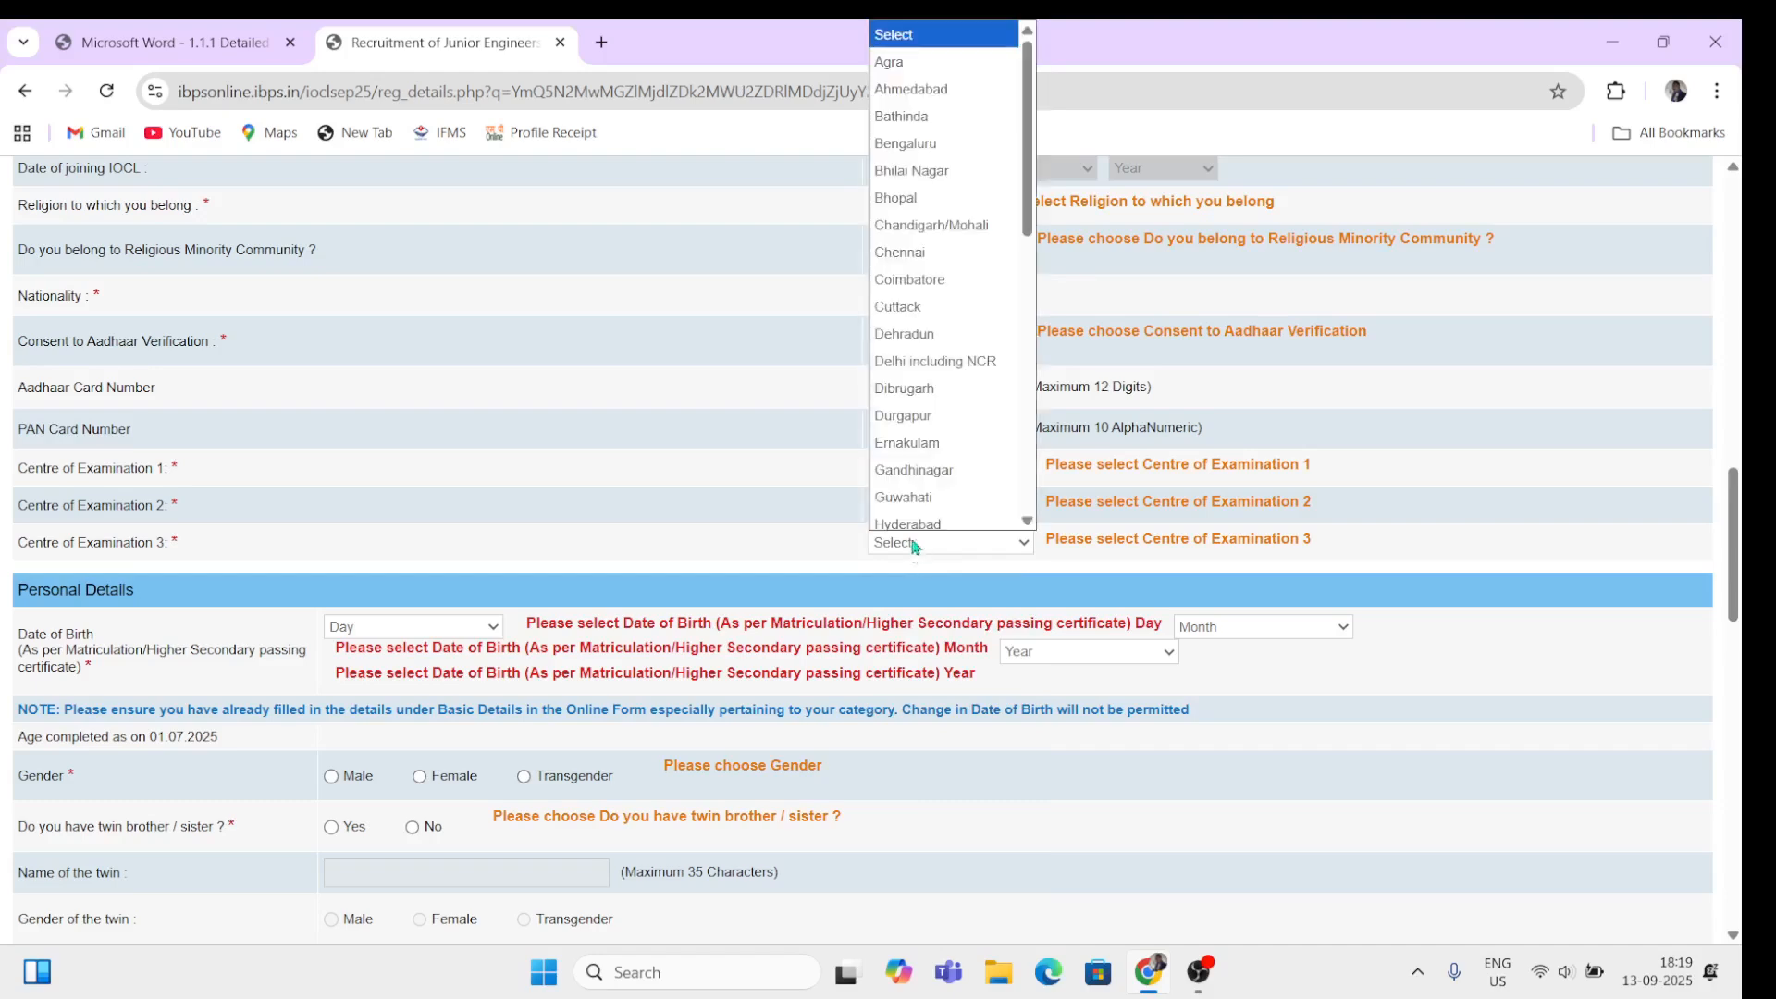
click(913, 329)
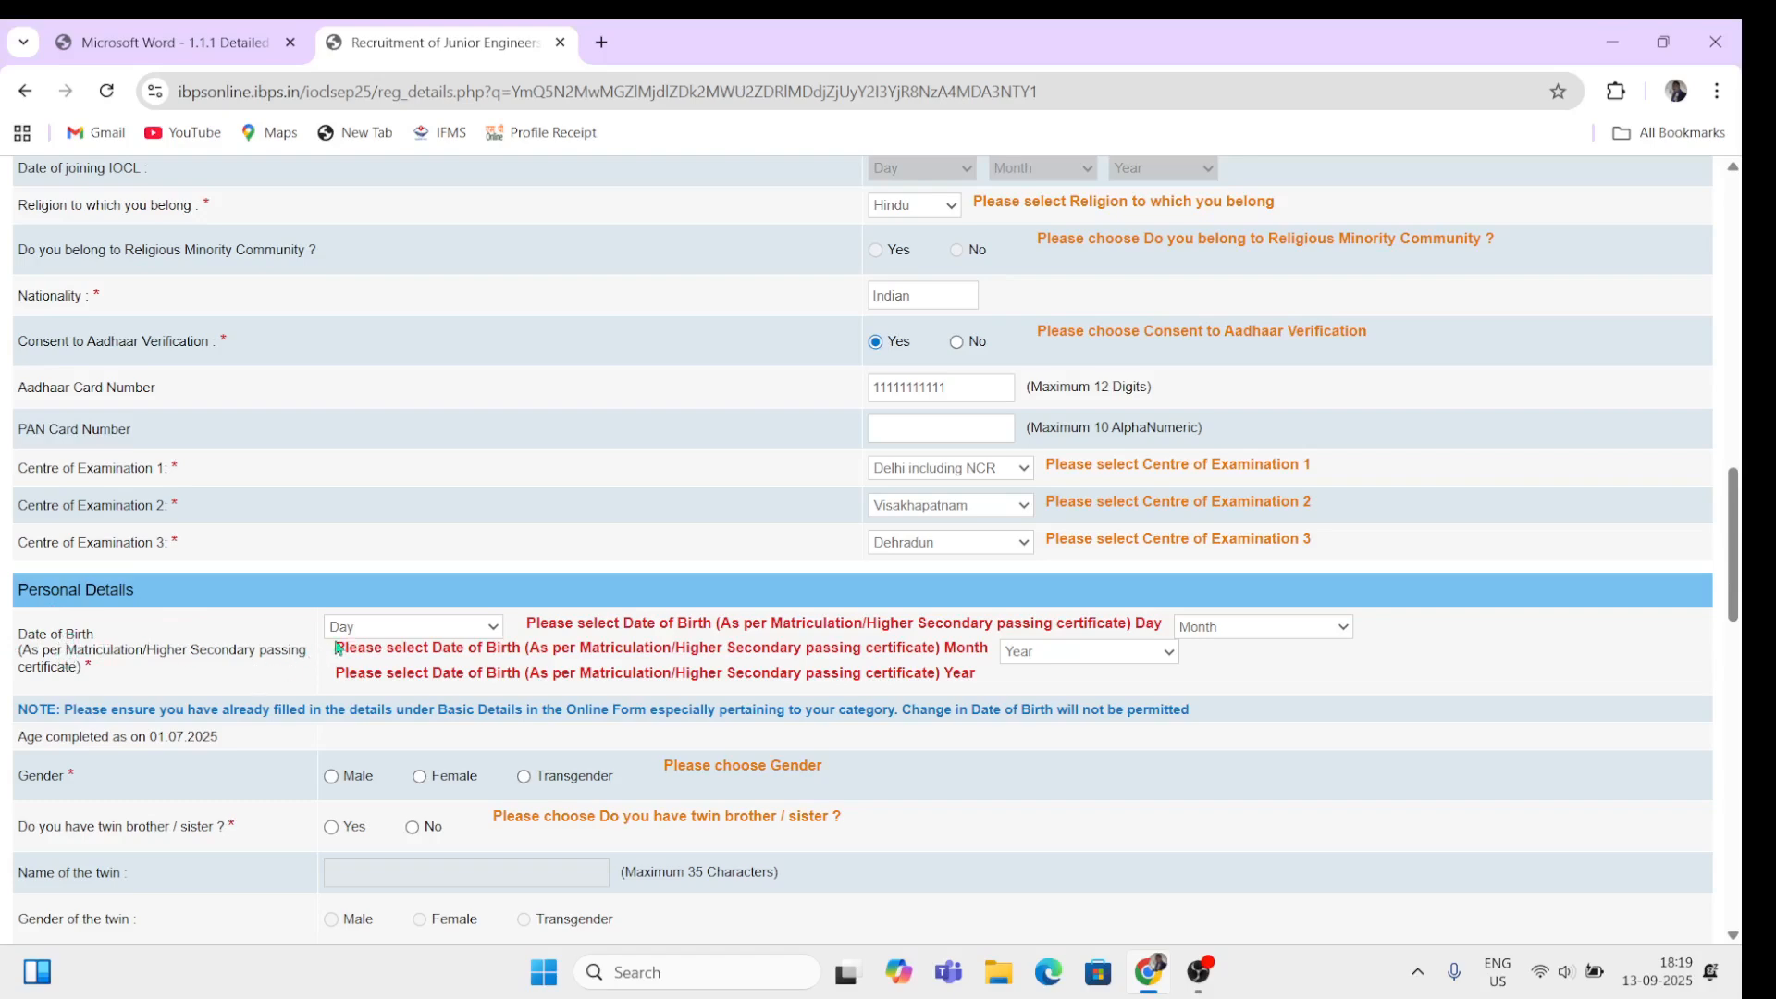
Step: Set the birth day to 12 and month to August, and answer Yes to having a twin
click(373, 633)
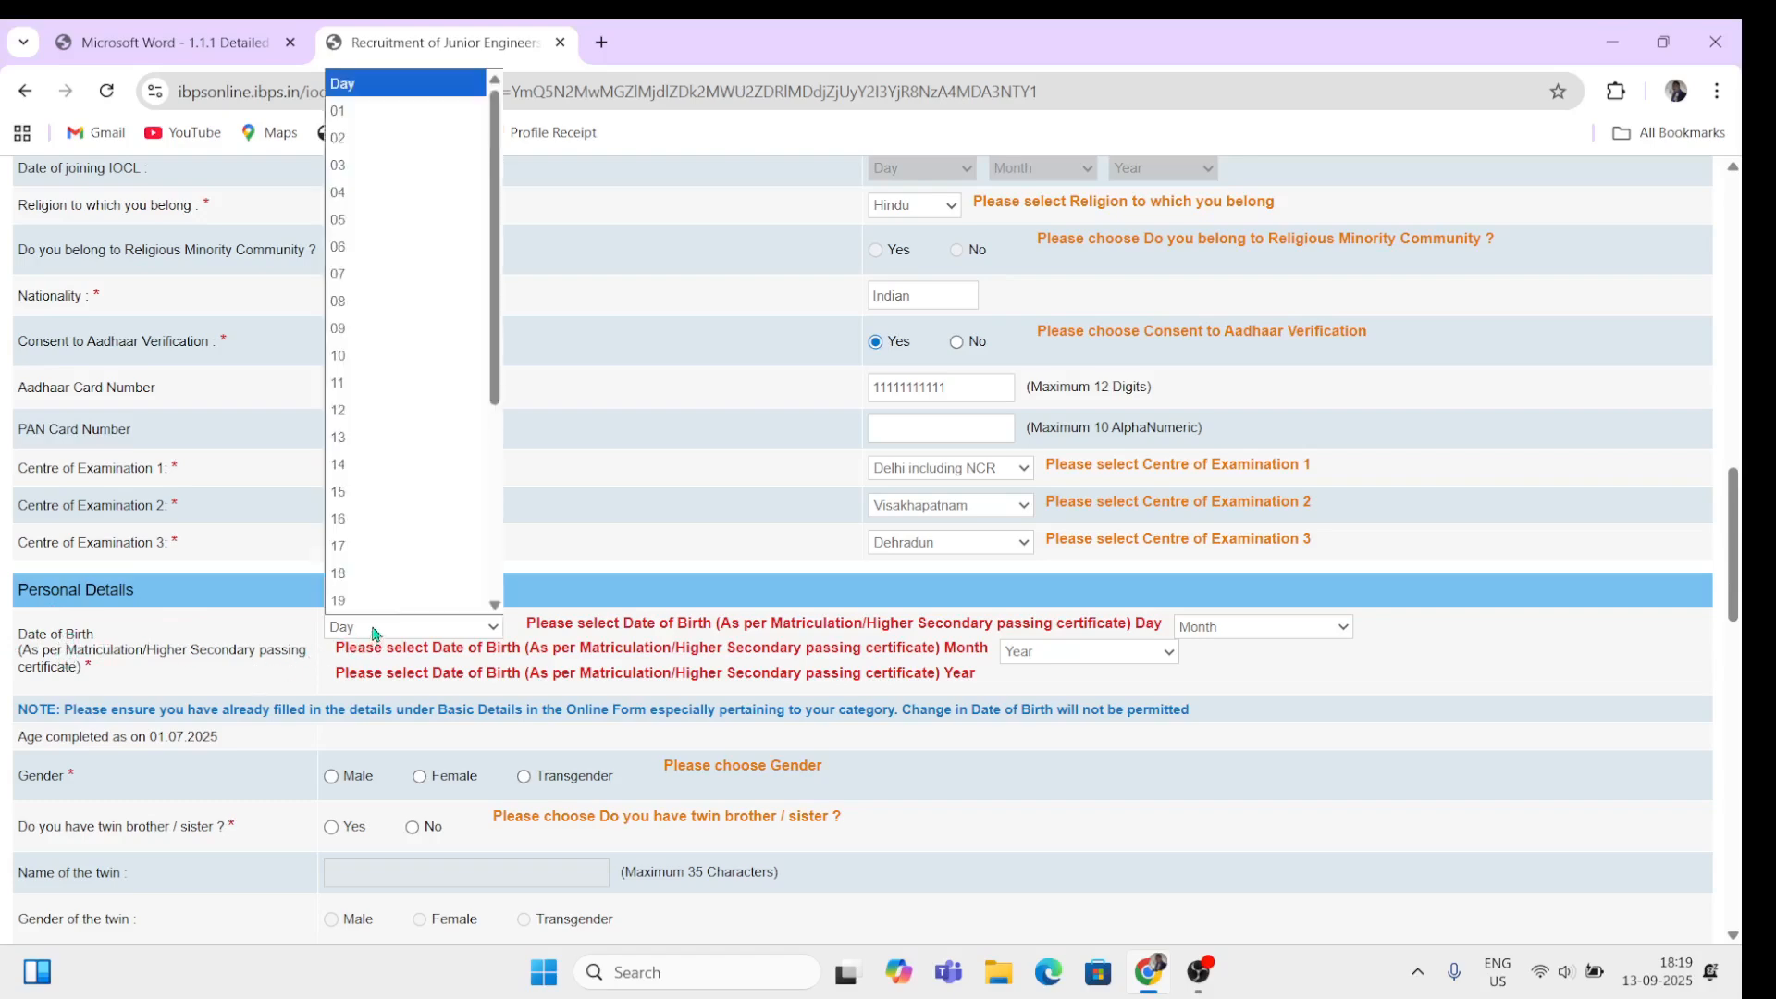
click(377, 424)
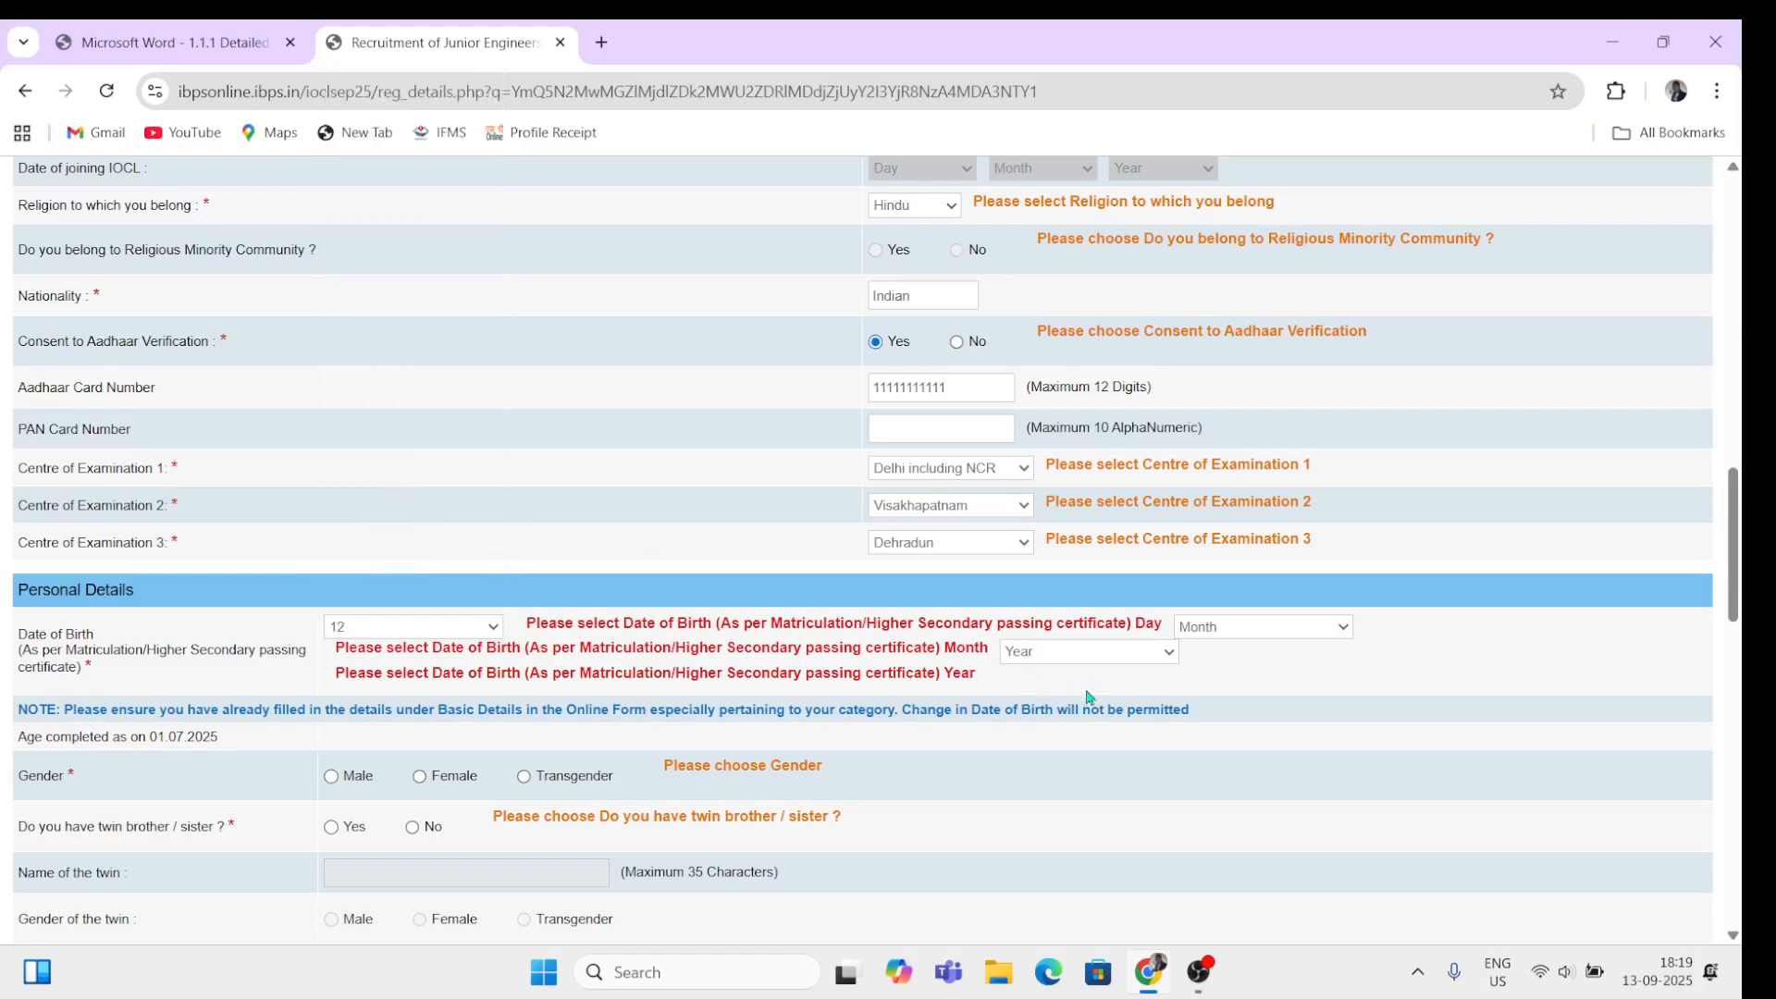
click(1226, 633)
click(1207, 493)
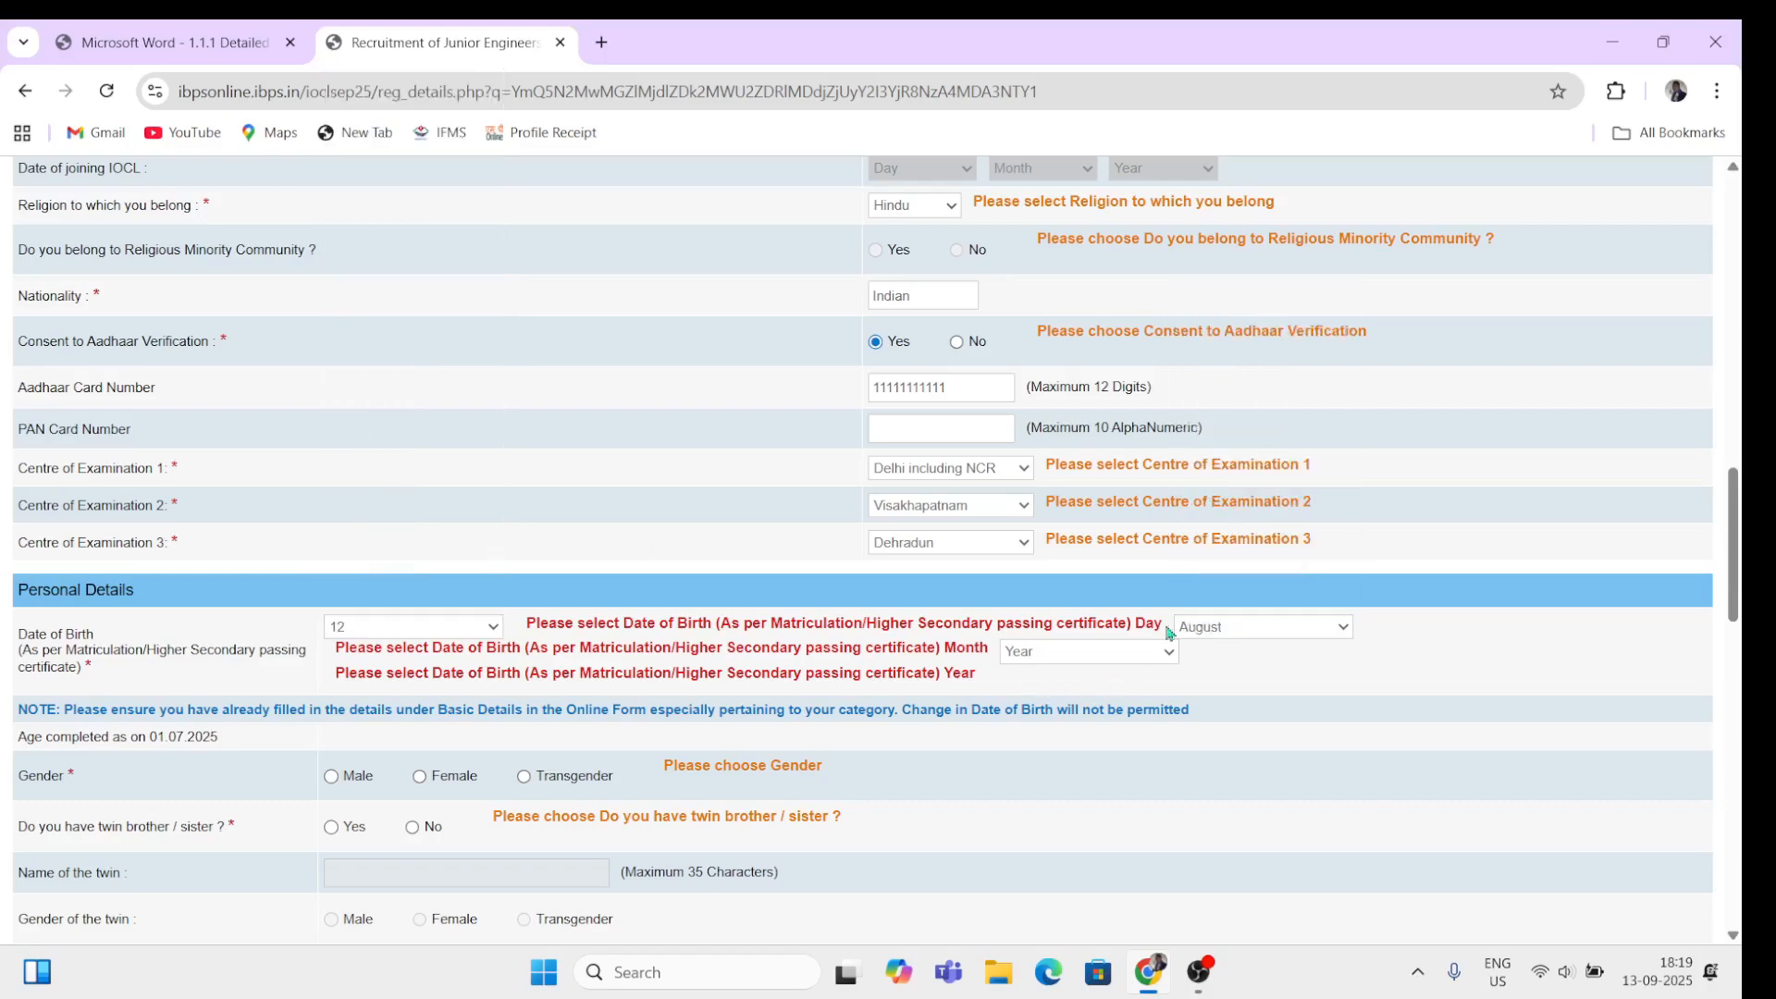
click(1107, 654)
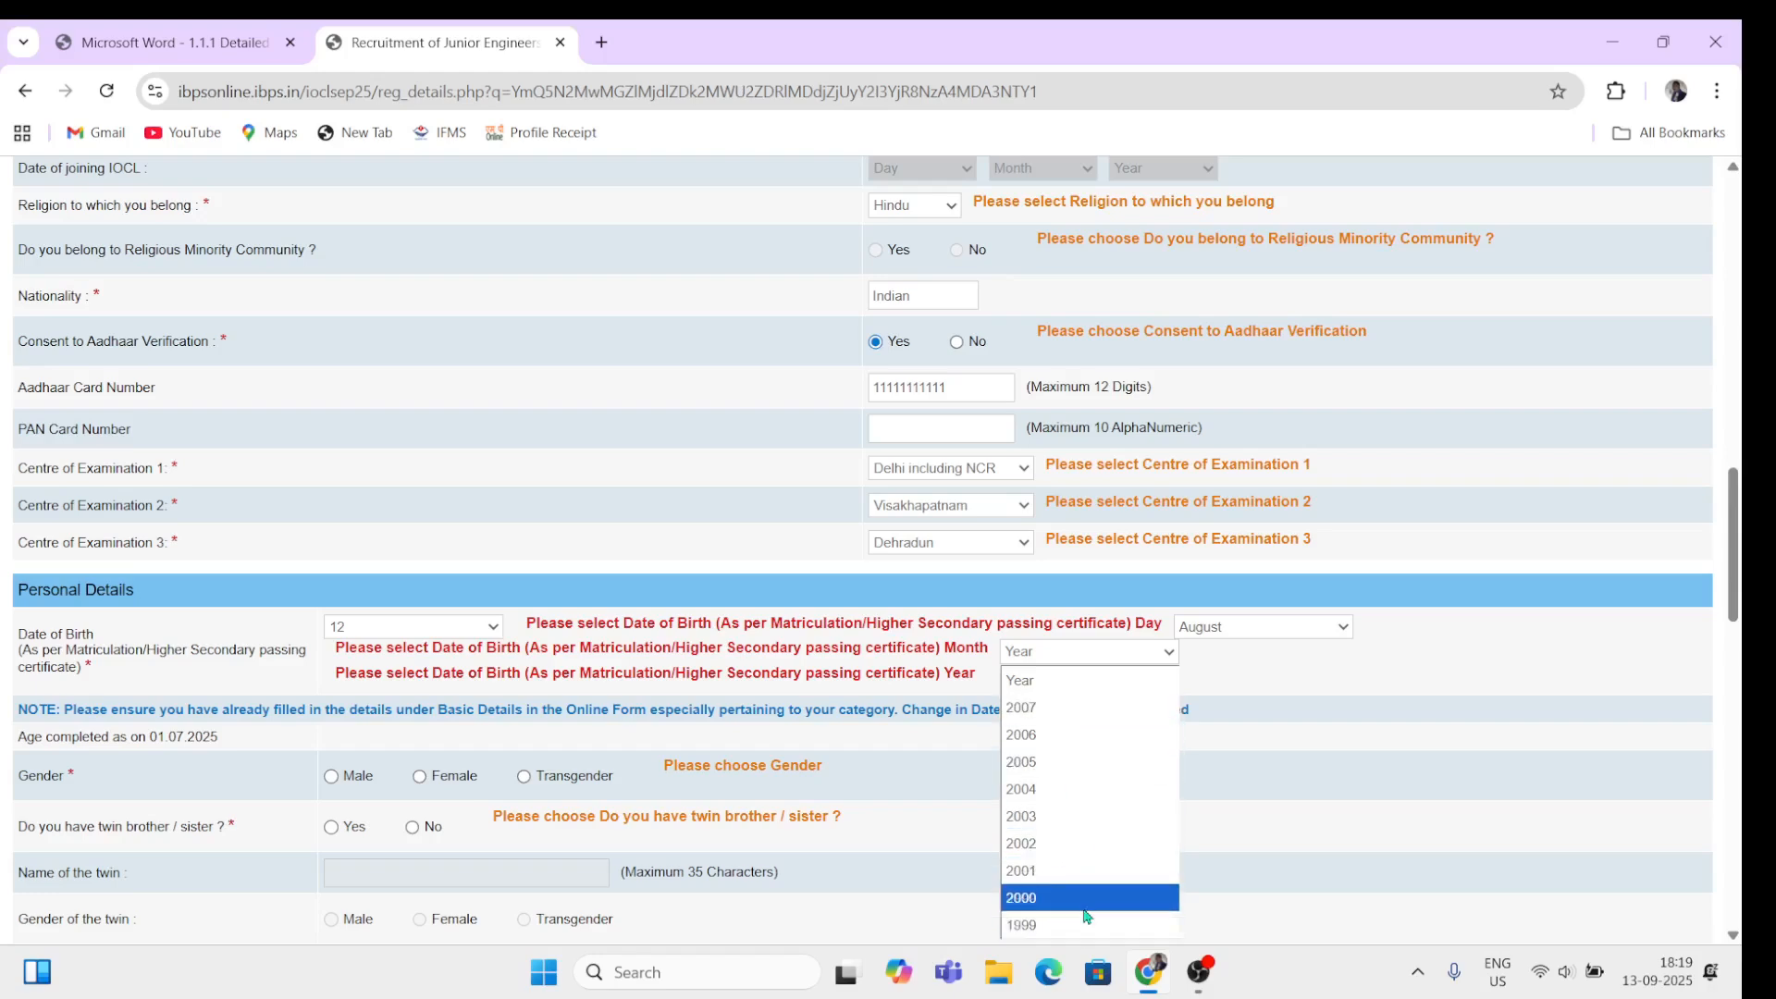
click(1295, 758)
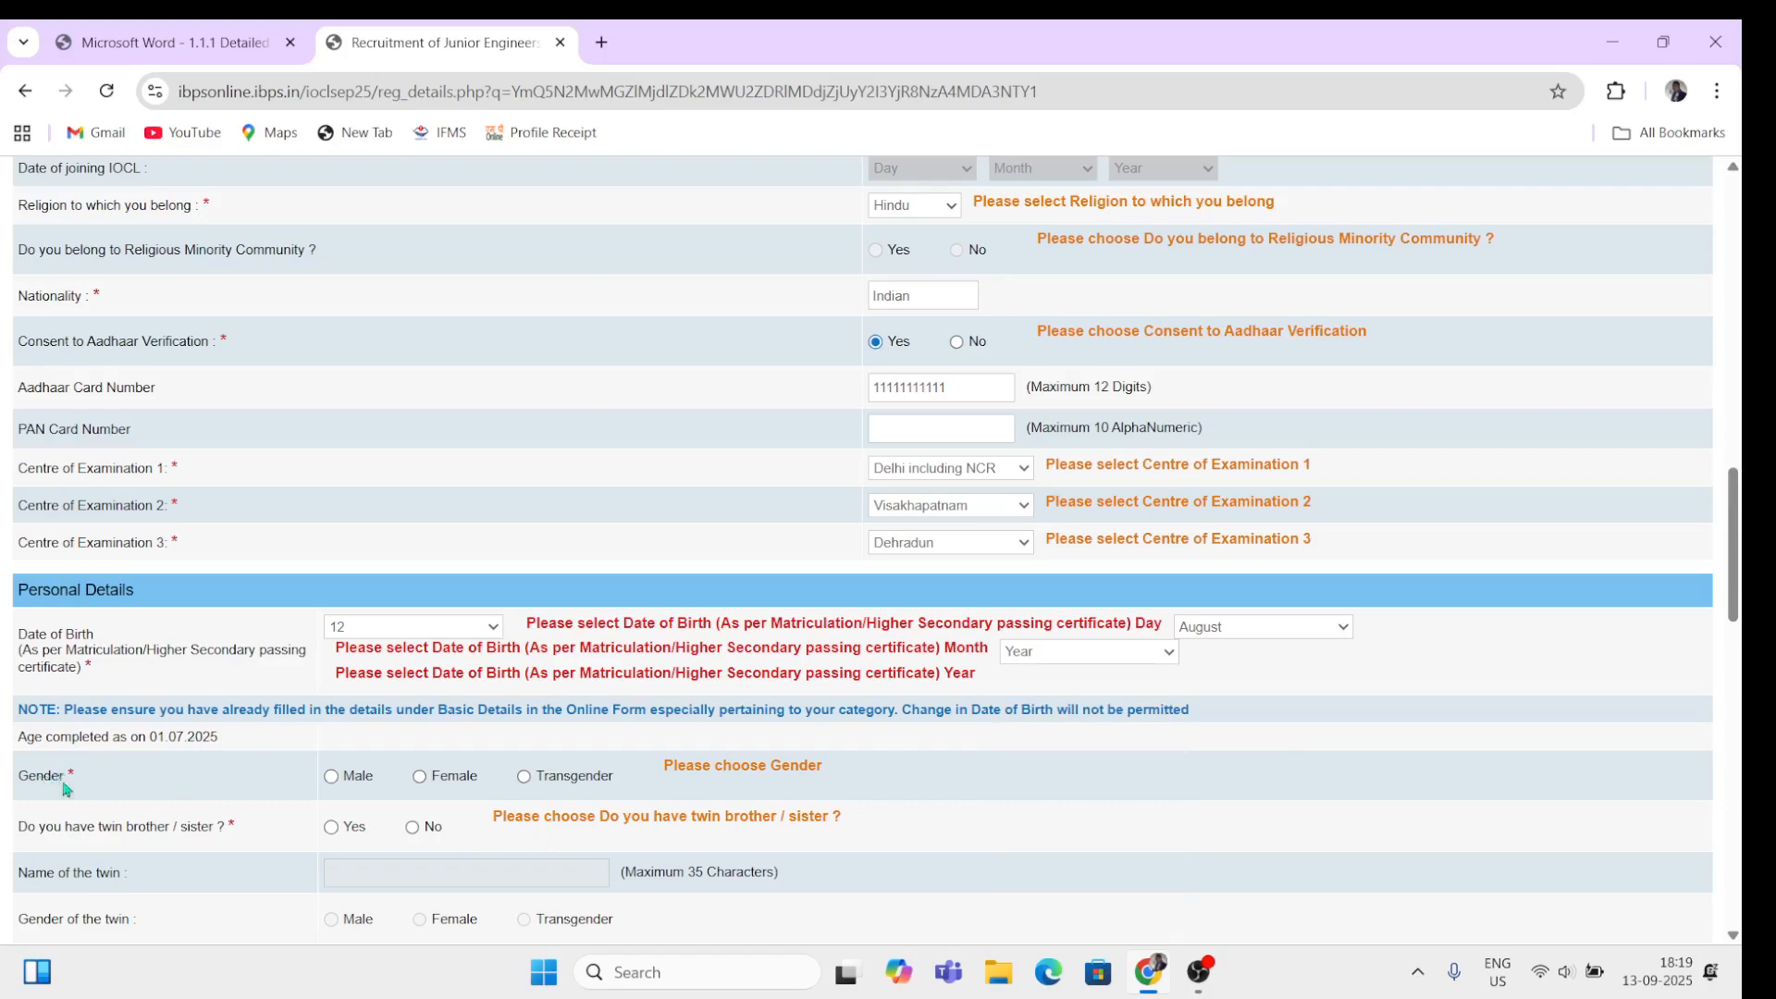
scroll(69, 785, down, 3)
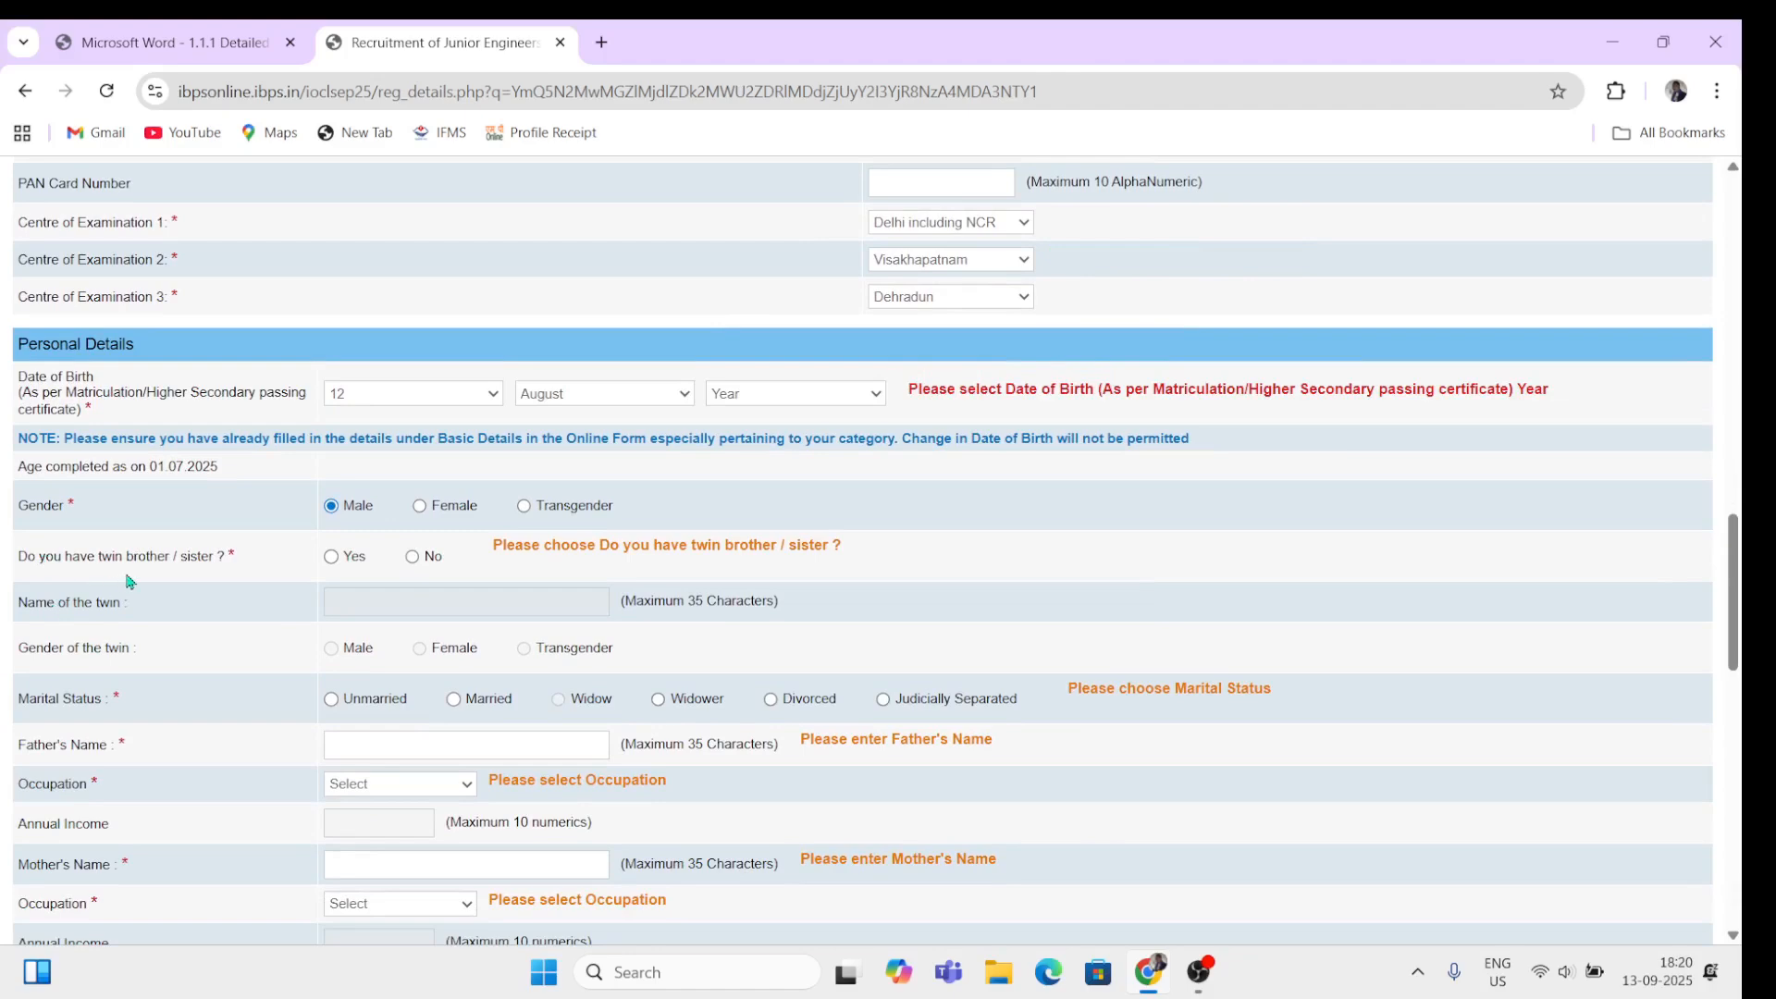
click(334, 559)
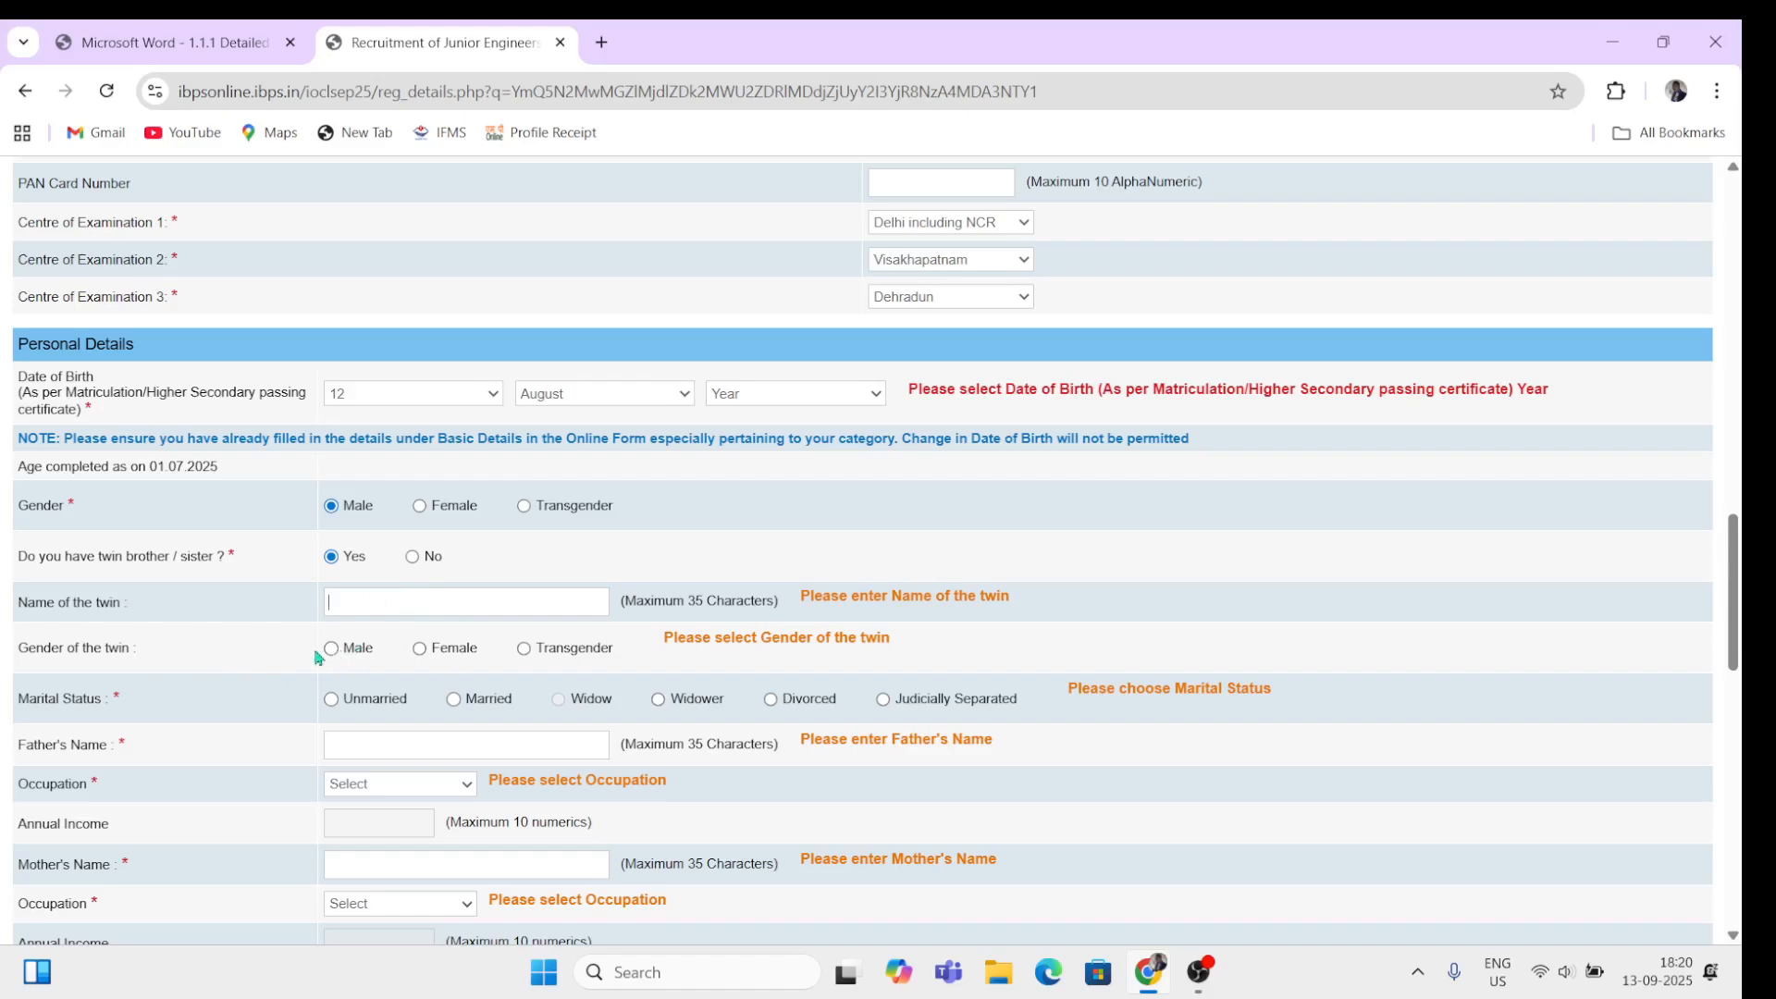
Step: Change the twin answer to No and set marital status to Unmarried
click(413, 558)
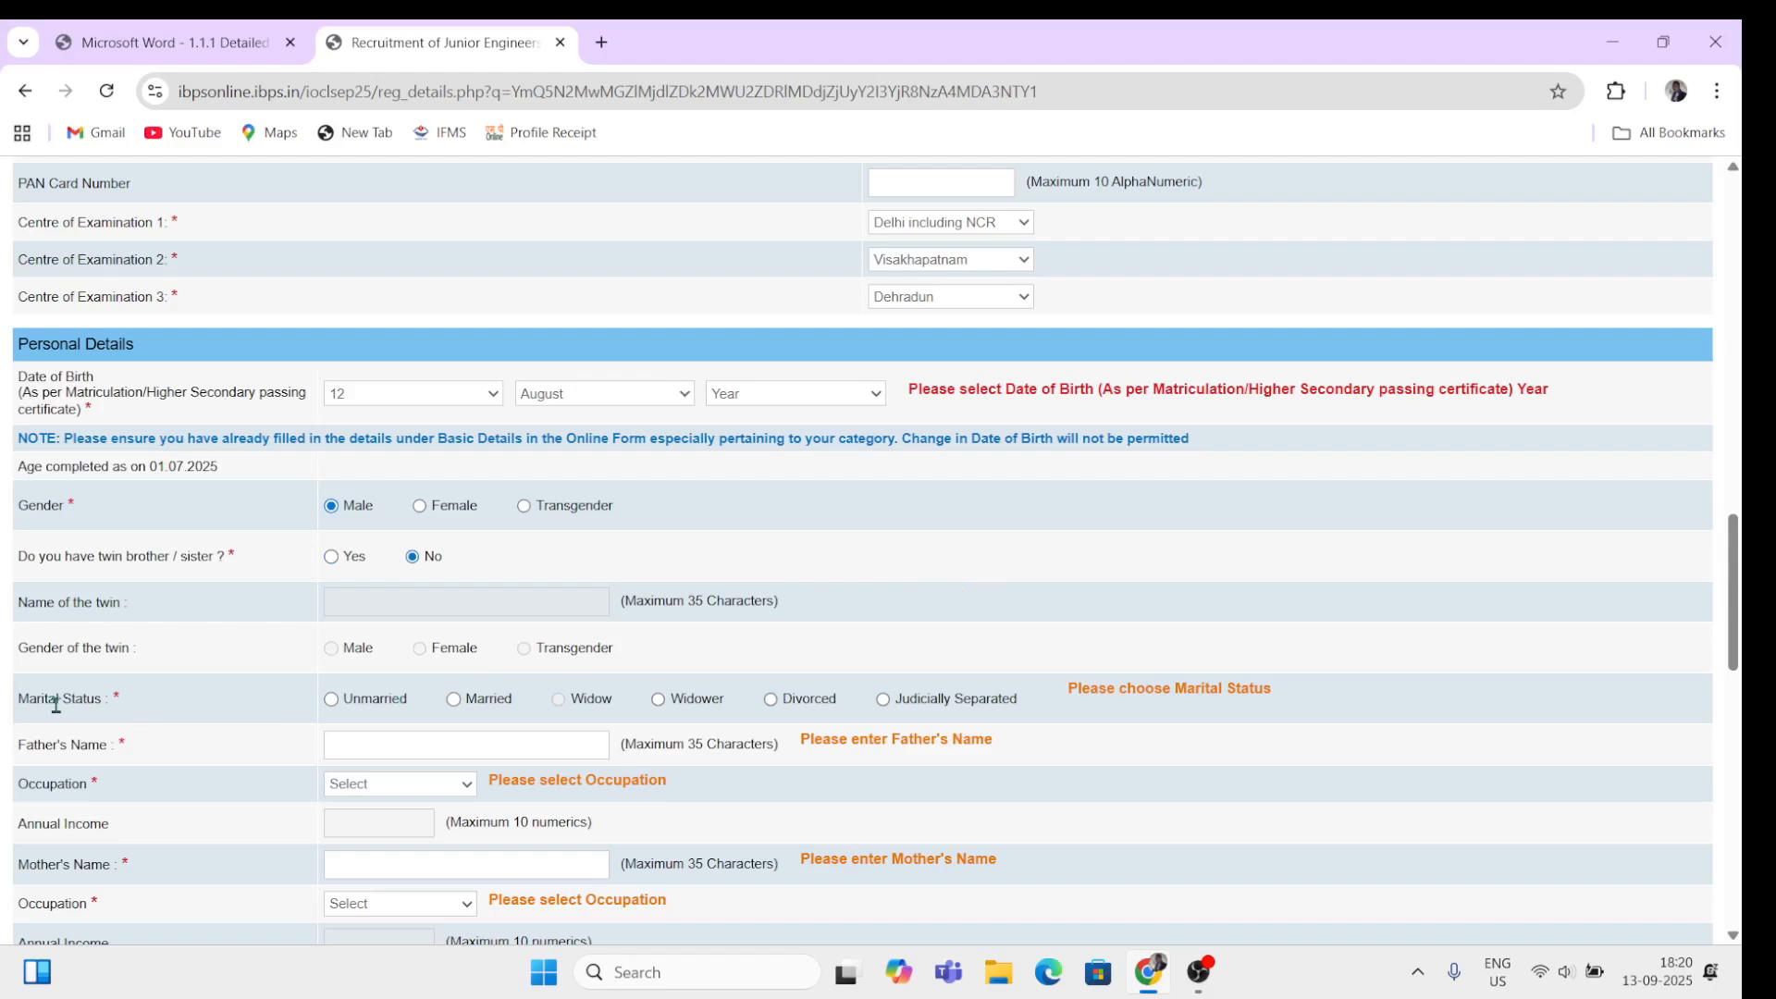
scroll(56, 705, down, 2)
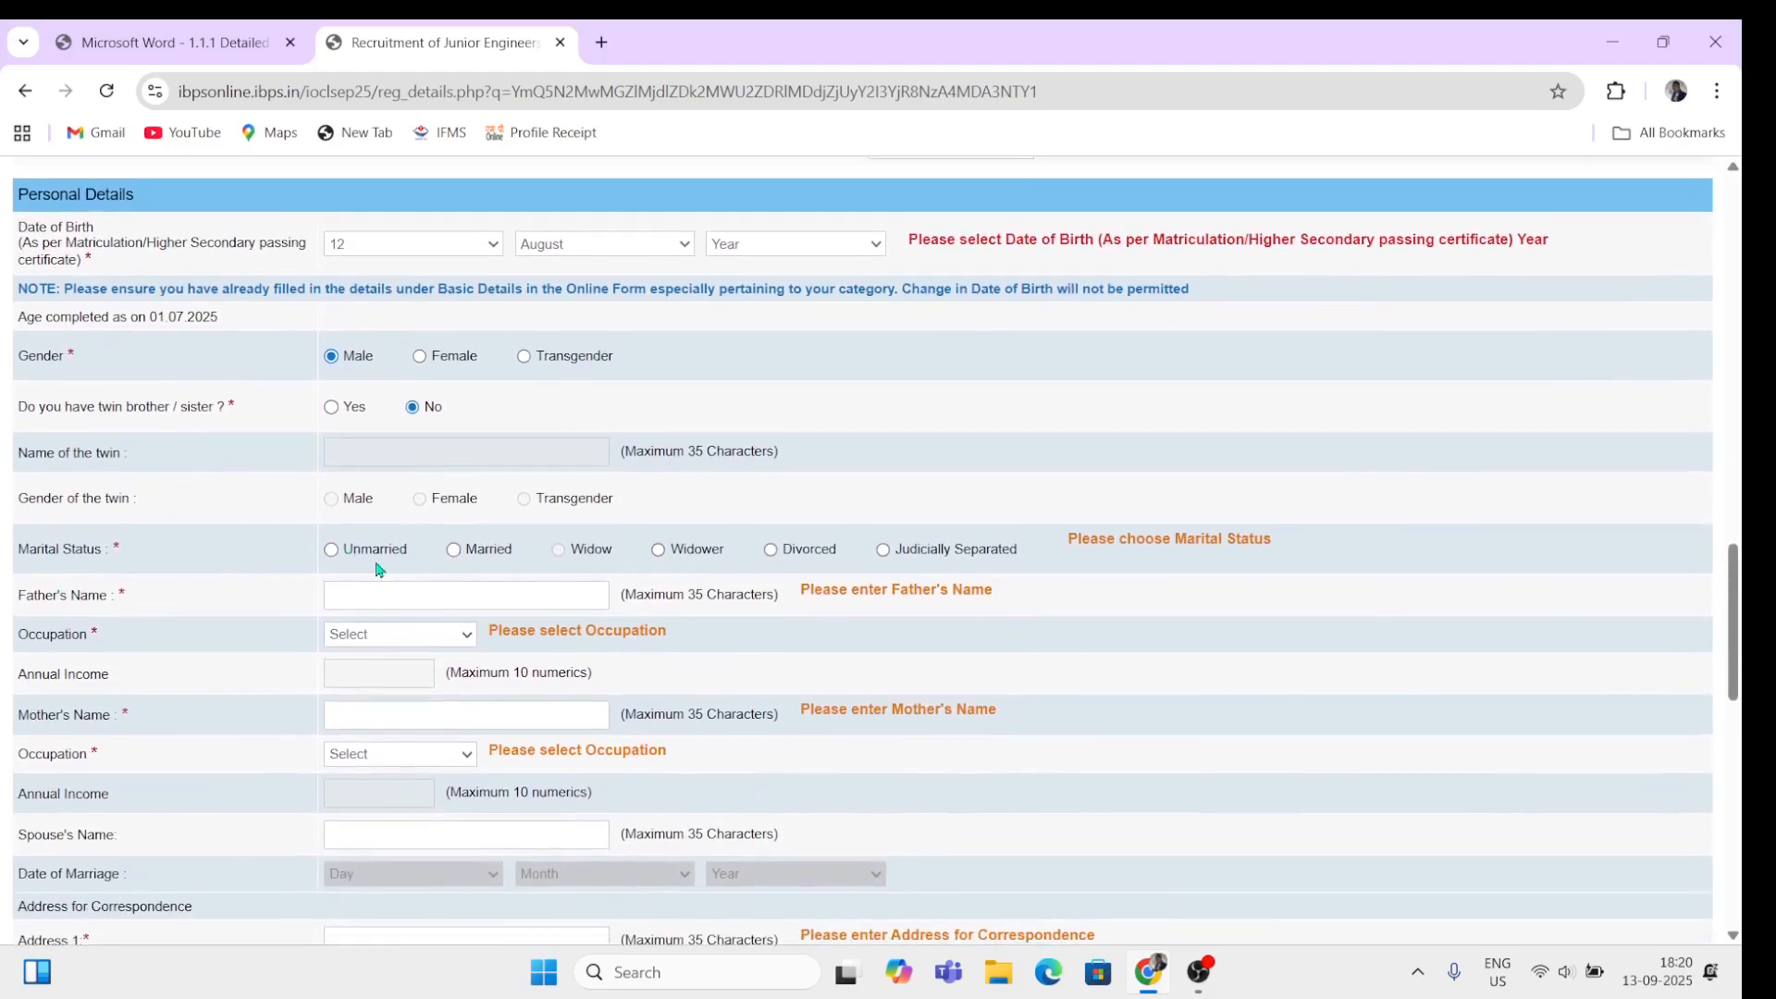
click(332, 551)
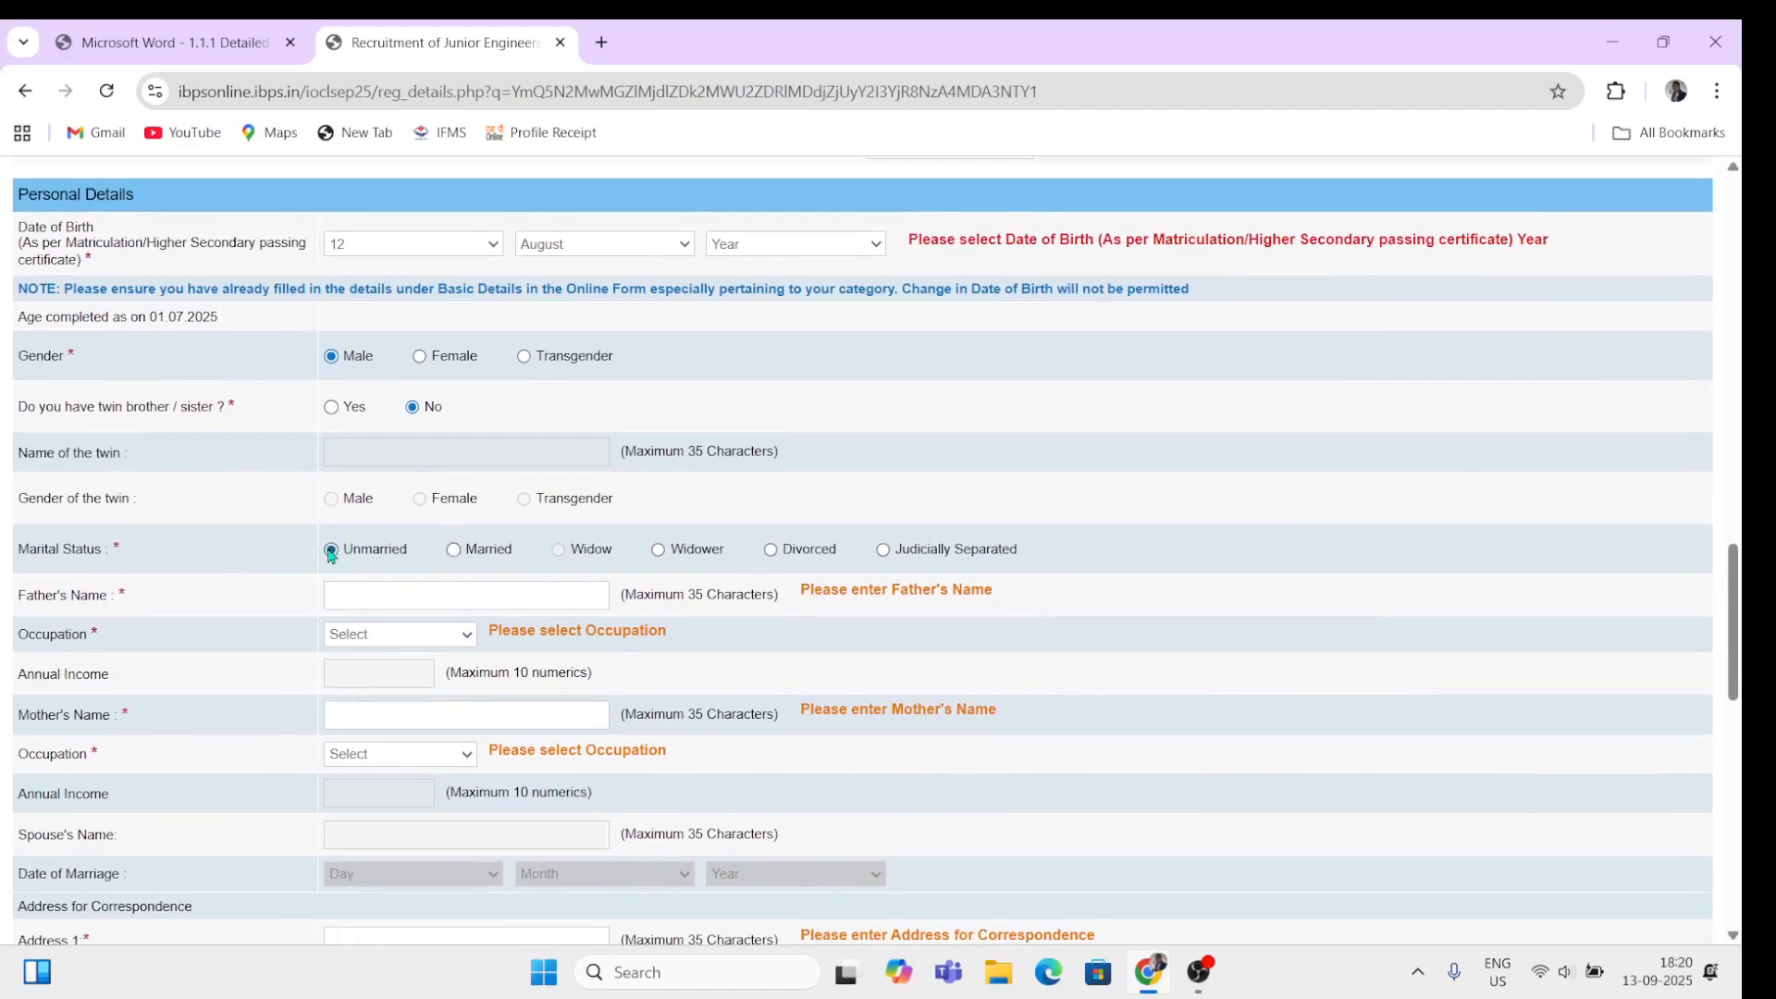
Step: Enter the father's name as 'father' with occupation Not Applicable
click(431, 602)
text(father)
click(425, 636)
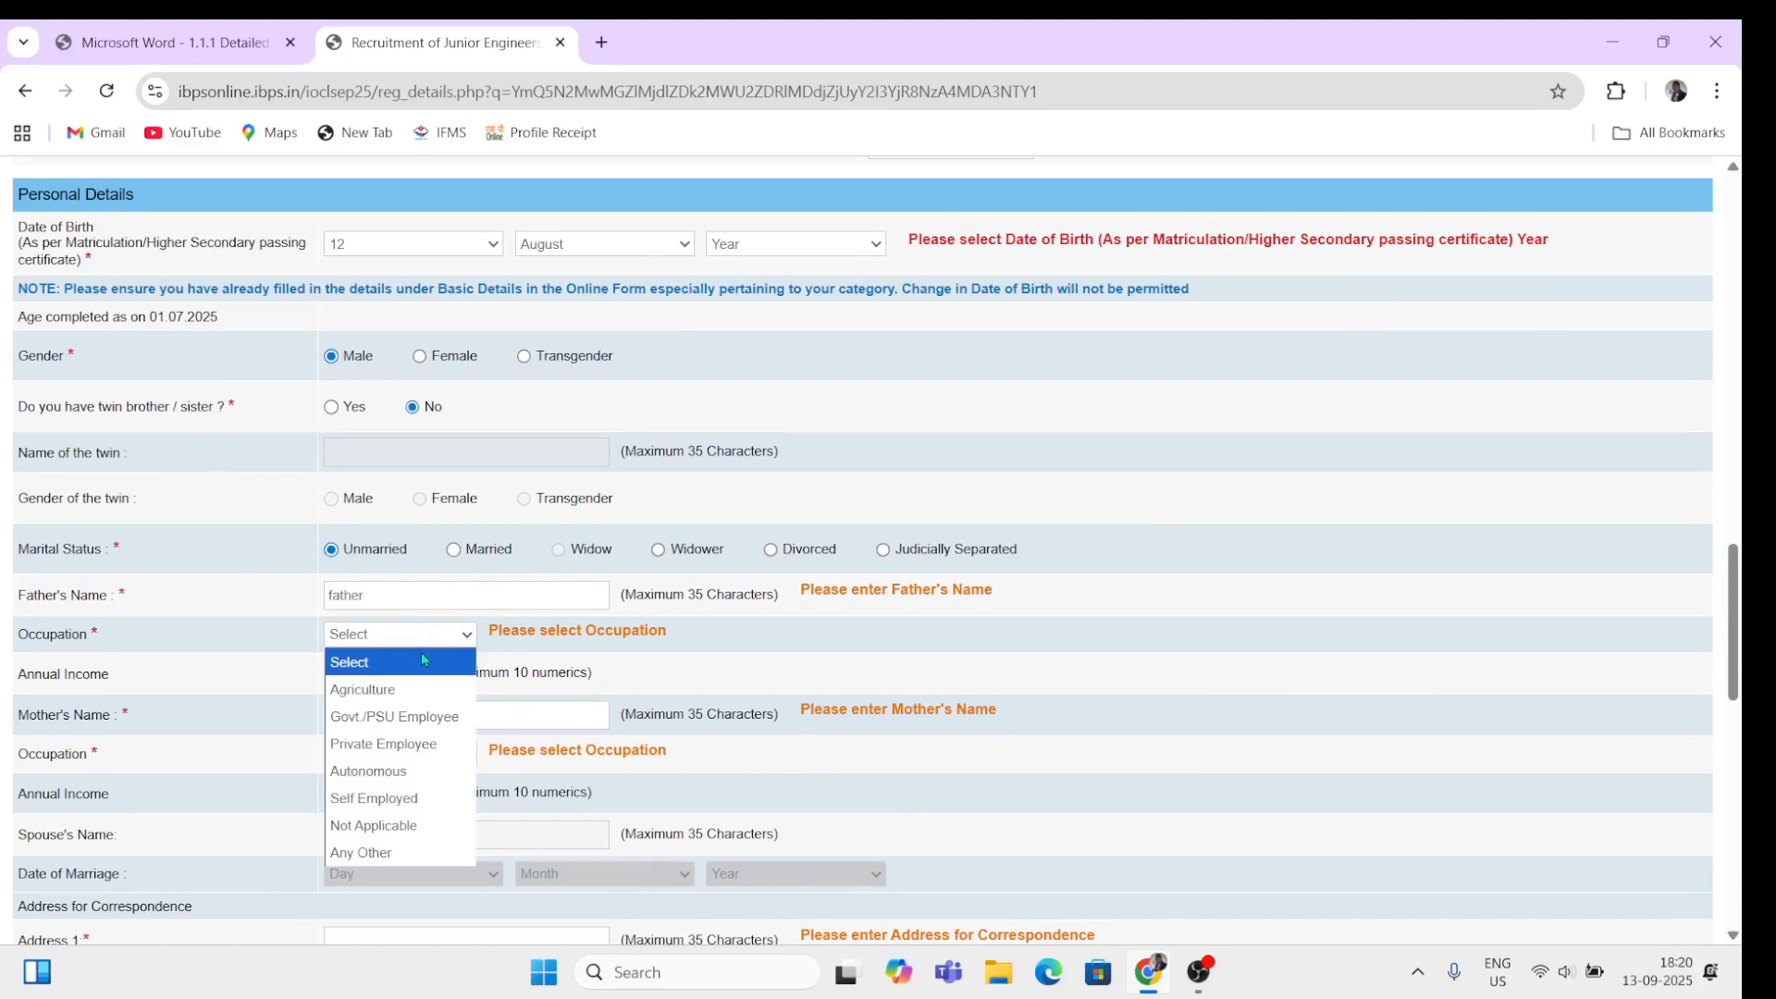
click(387, 826)
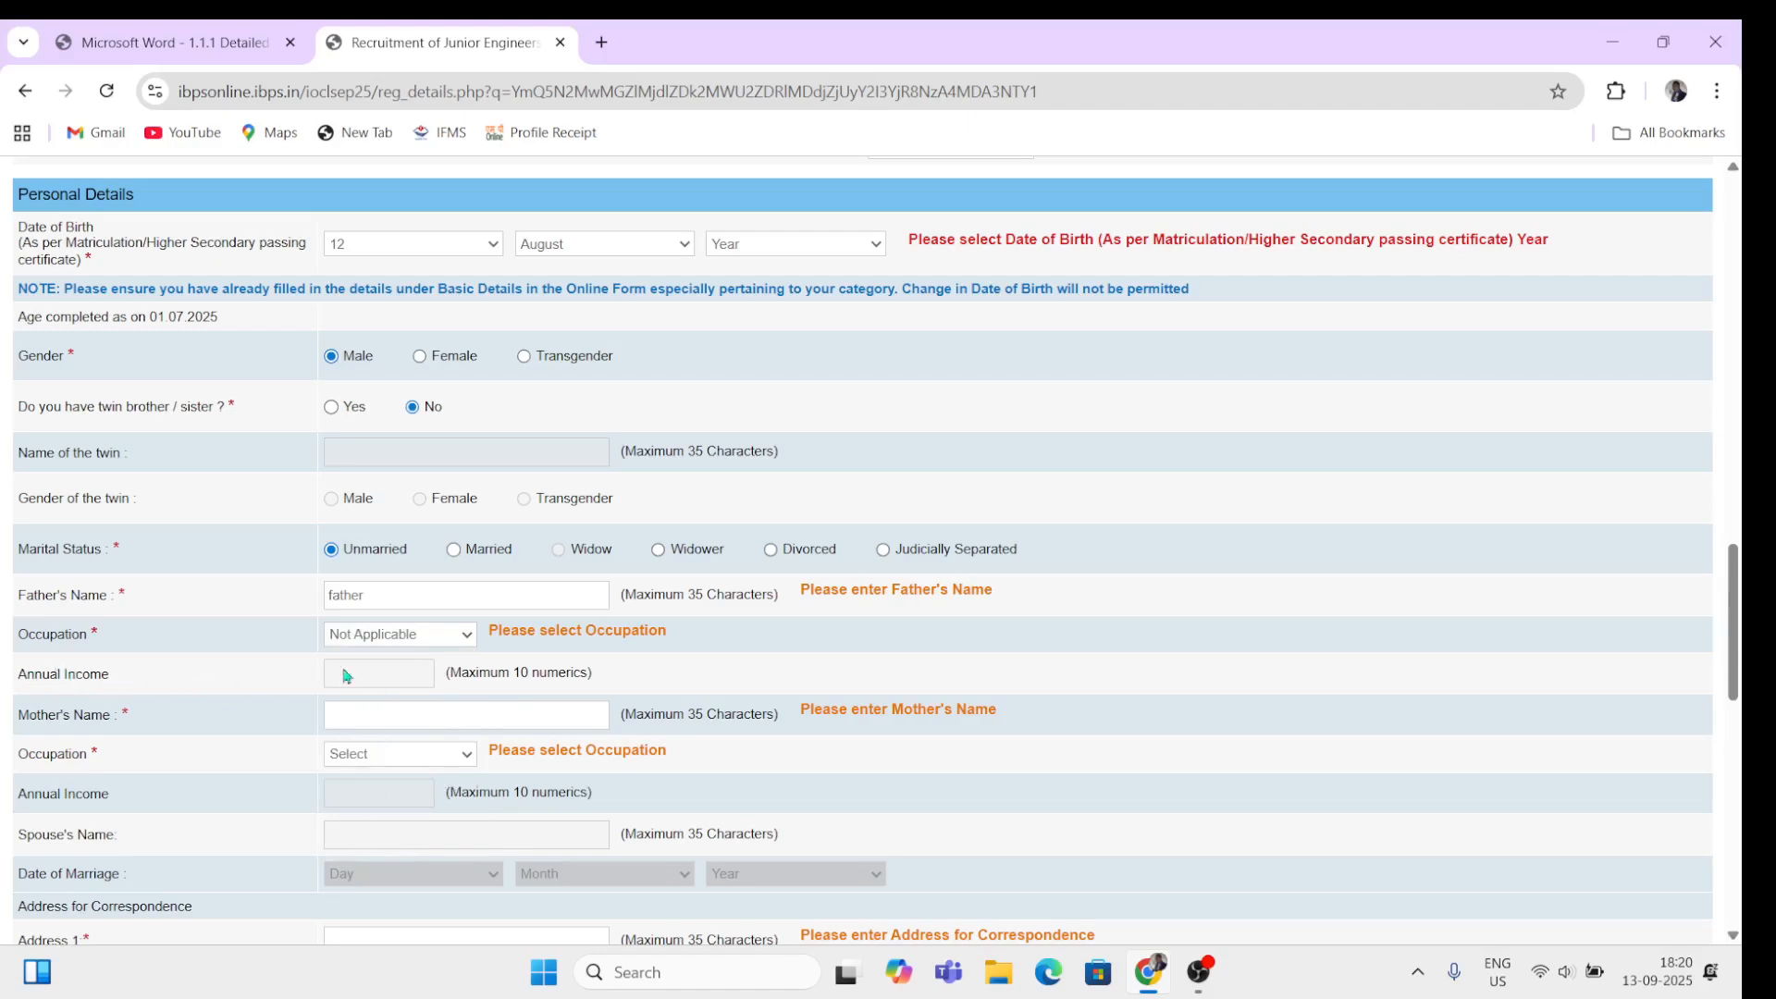
click(428, 638)
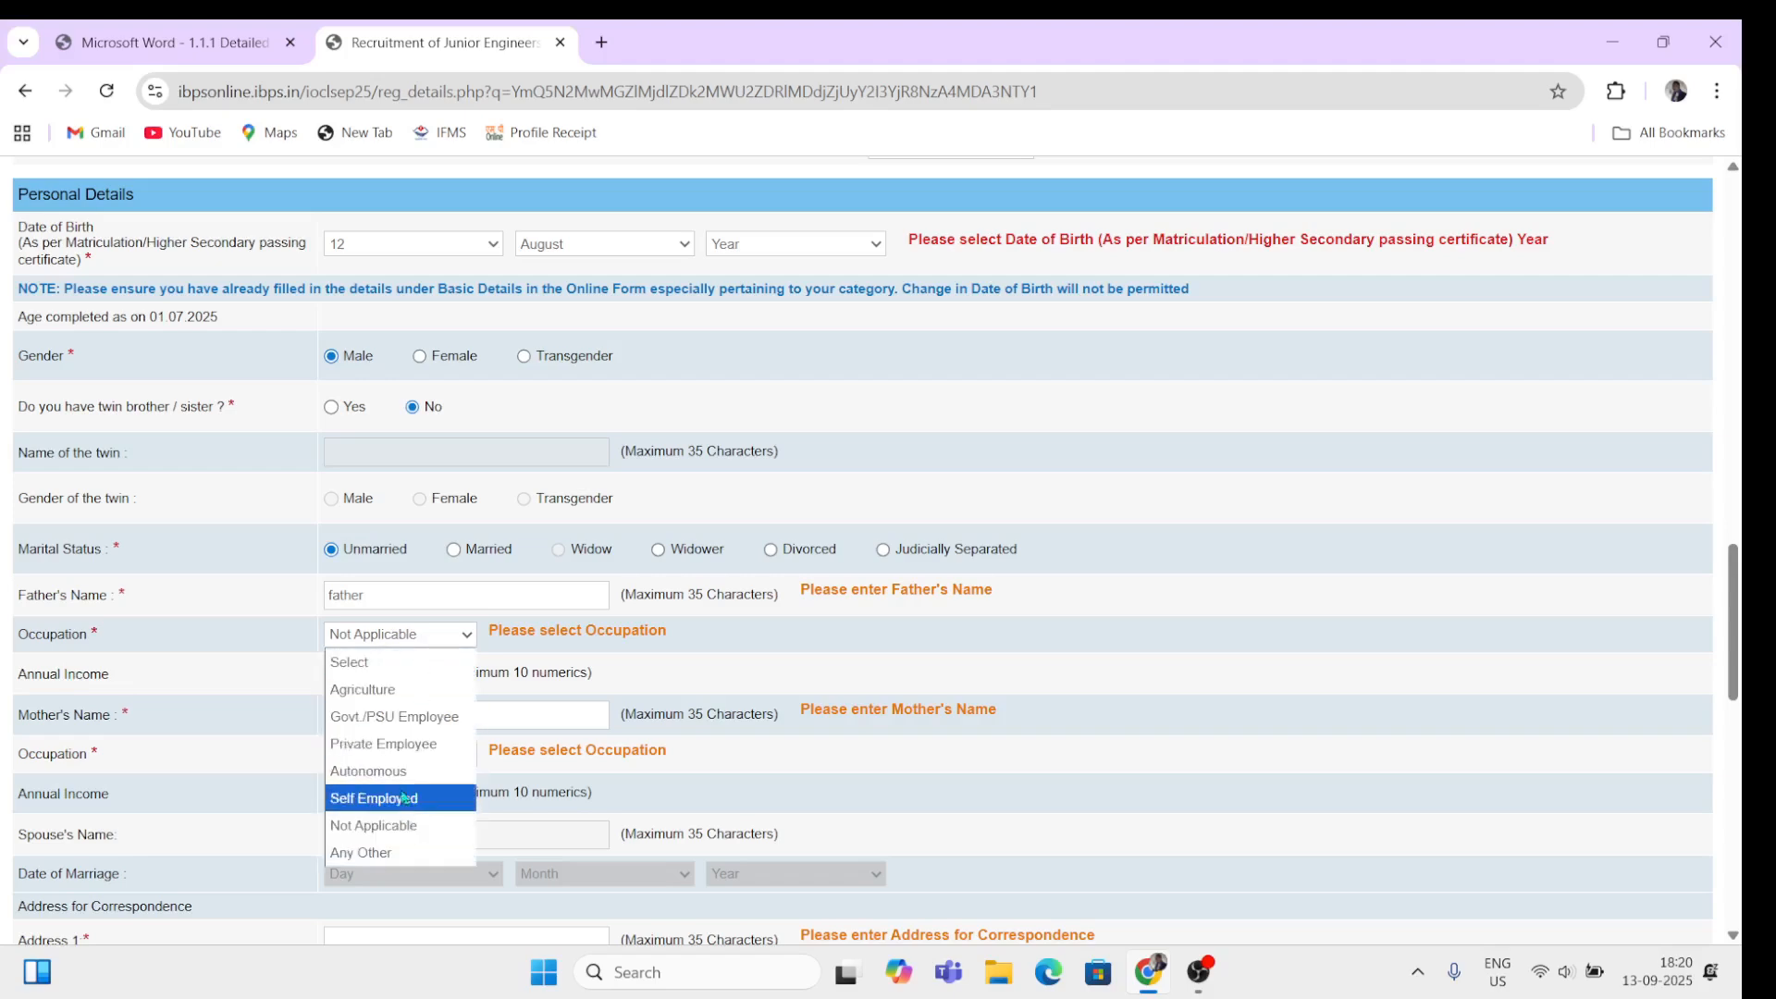
click(403, 754)
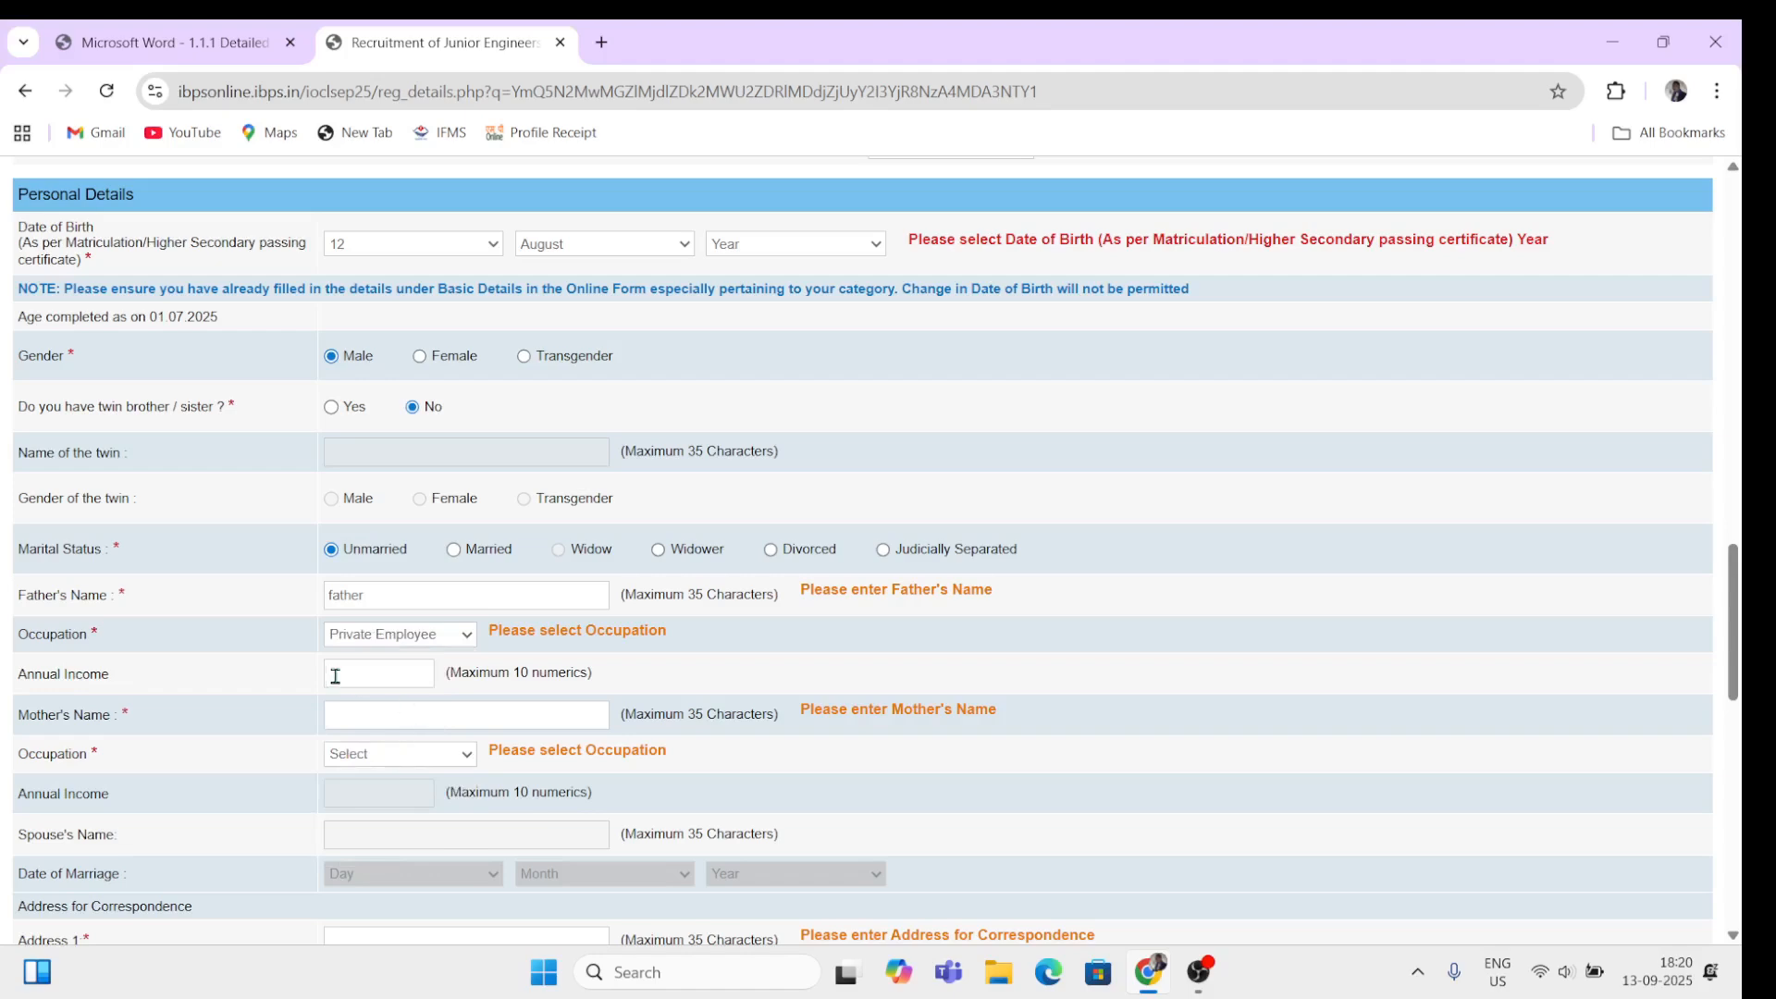
click(454, 636)
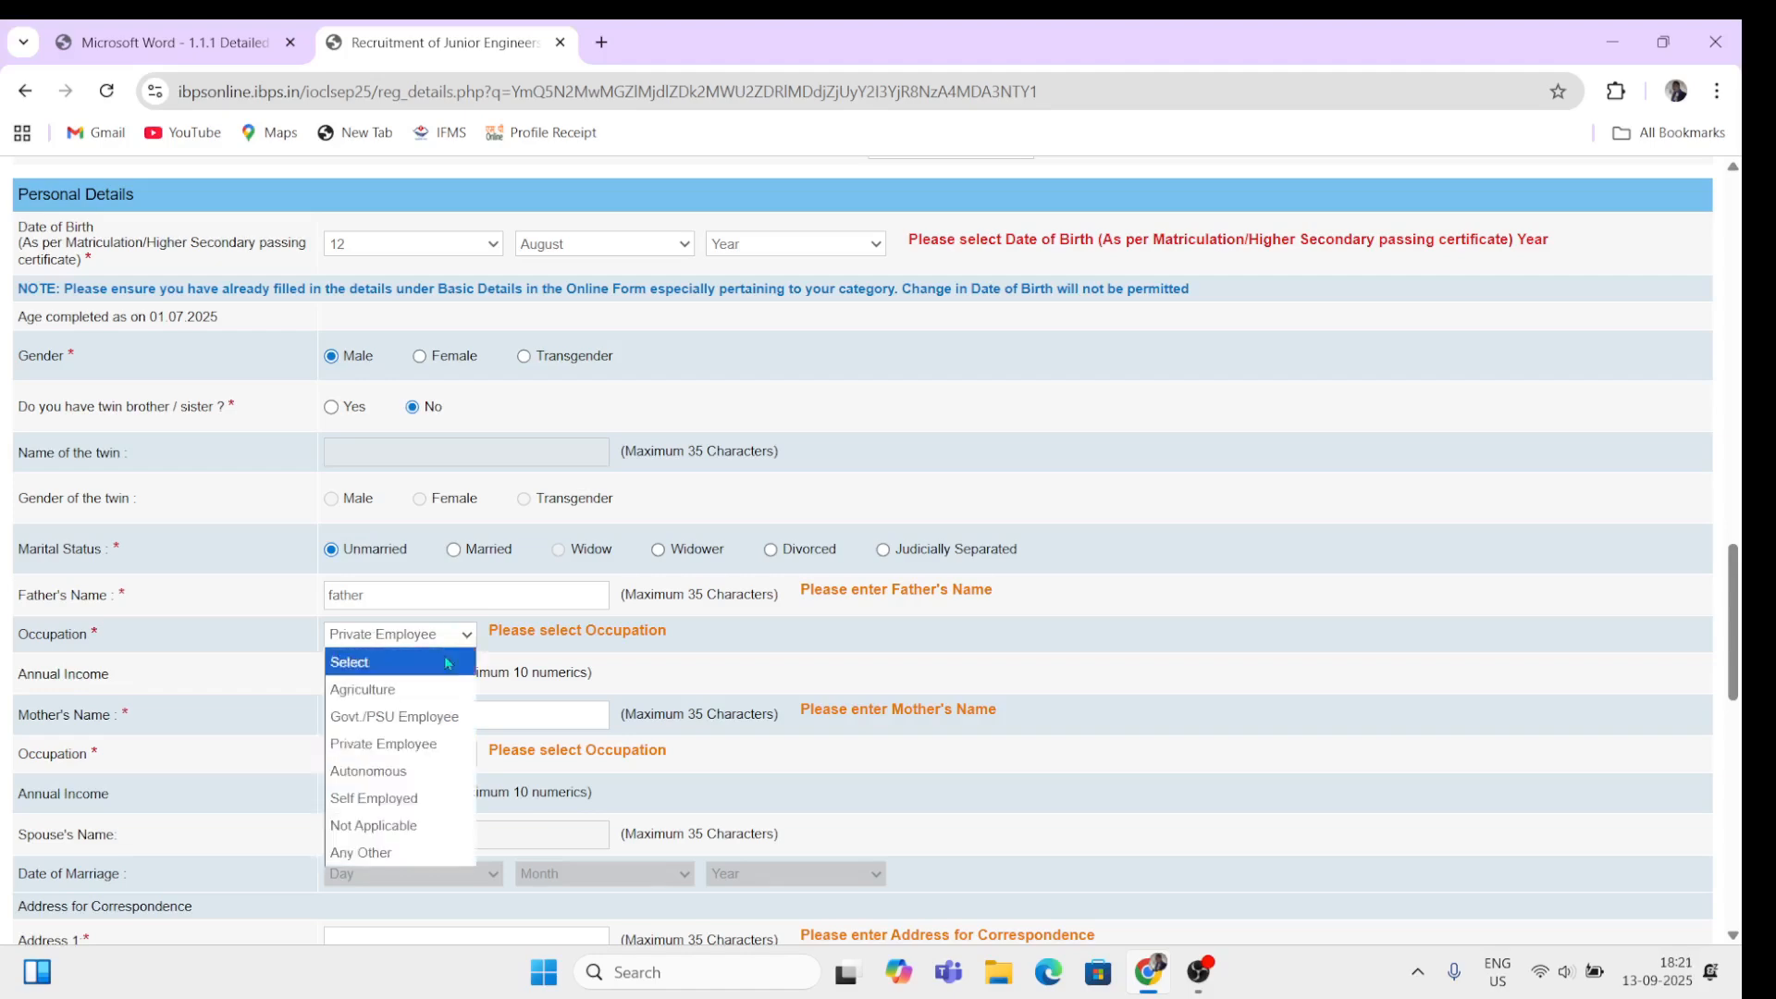
click(384, 827)
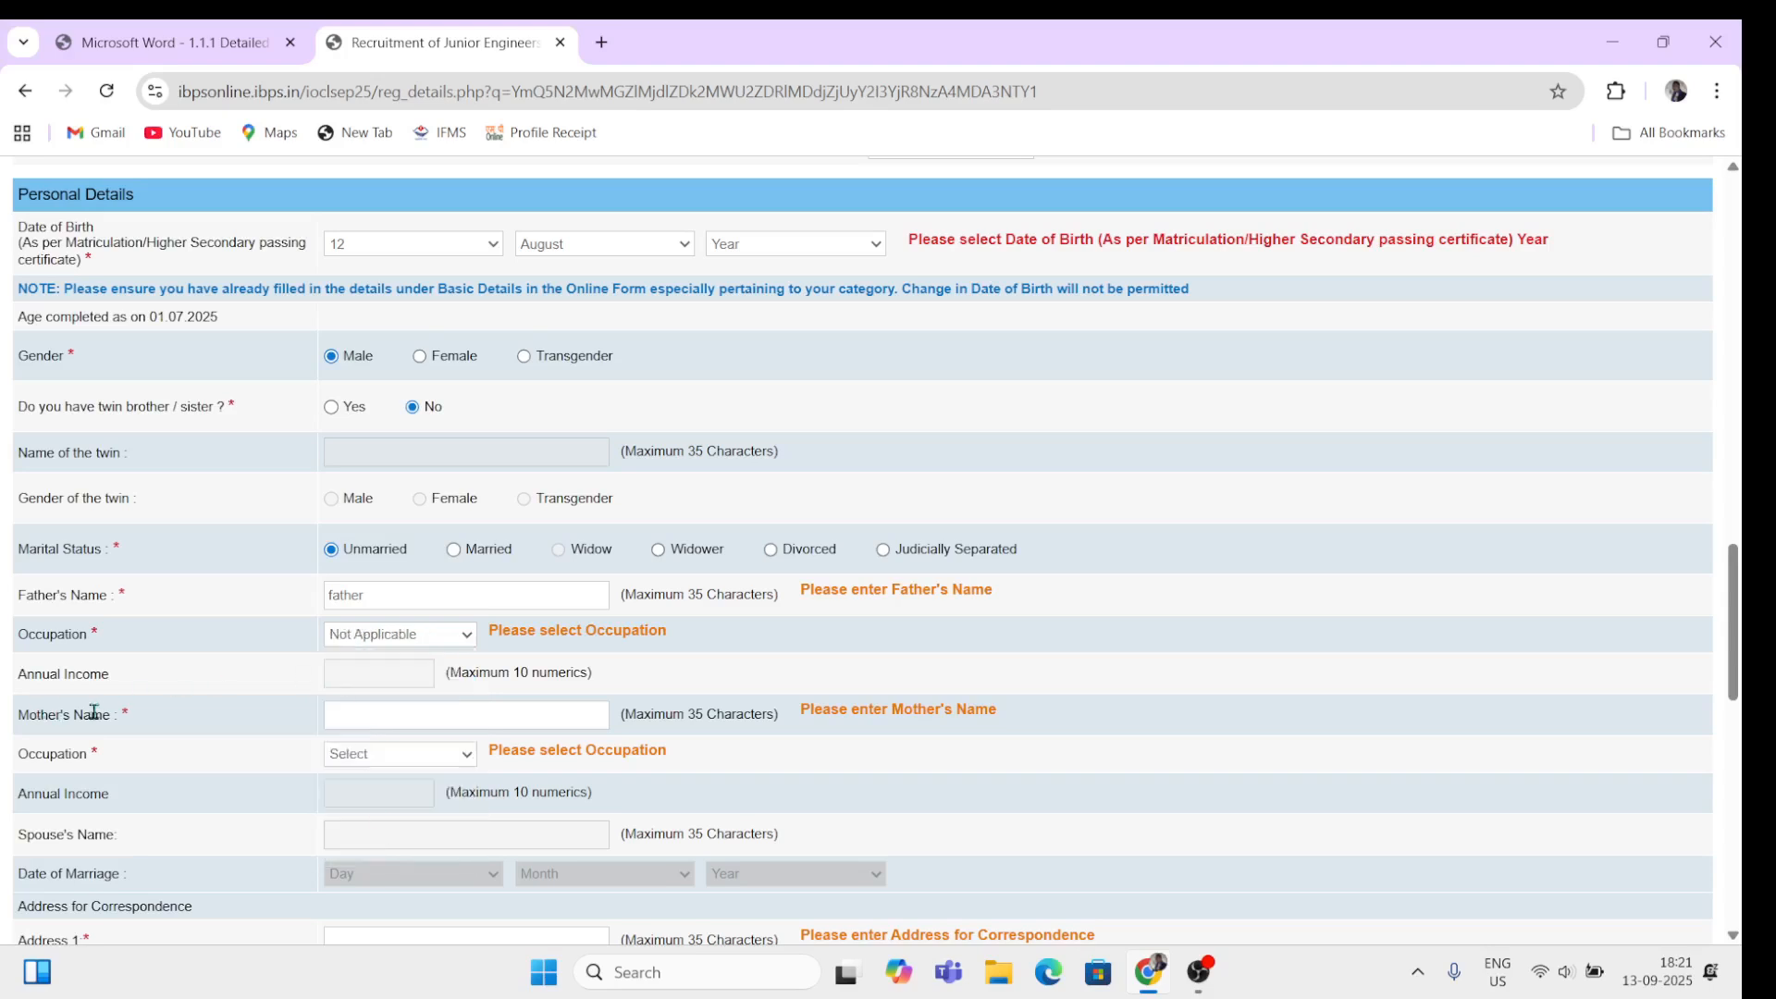
Step: Enter the mother's name as 'mother' with occupation Not Applicable
click(363, 718)
text(mother)
click(450, 756)
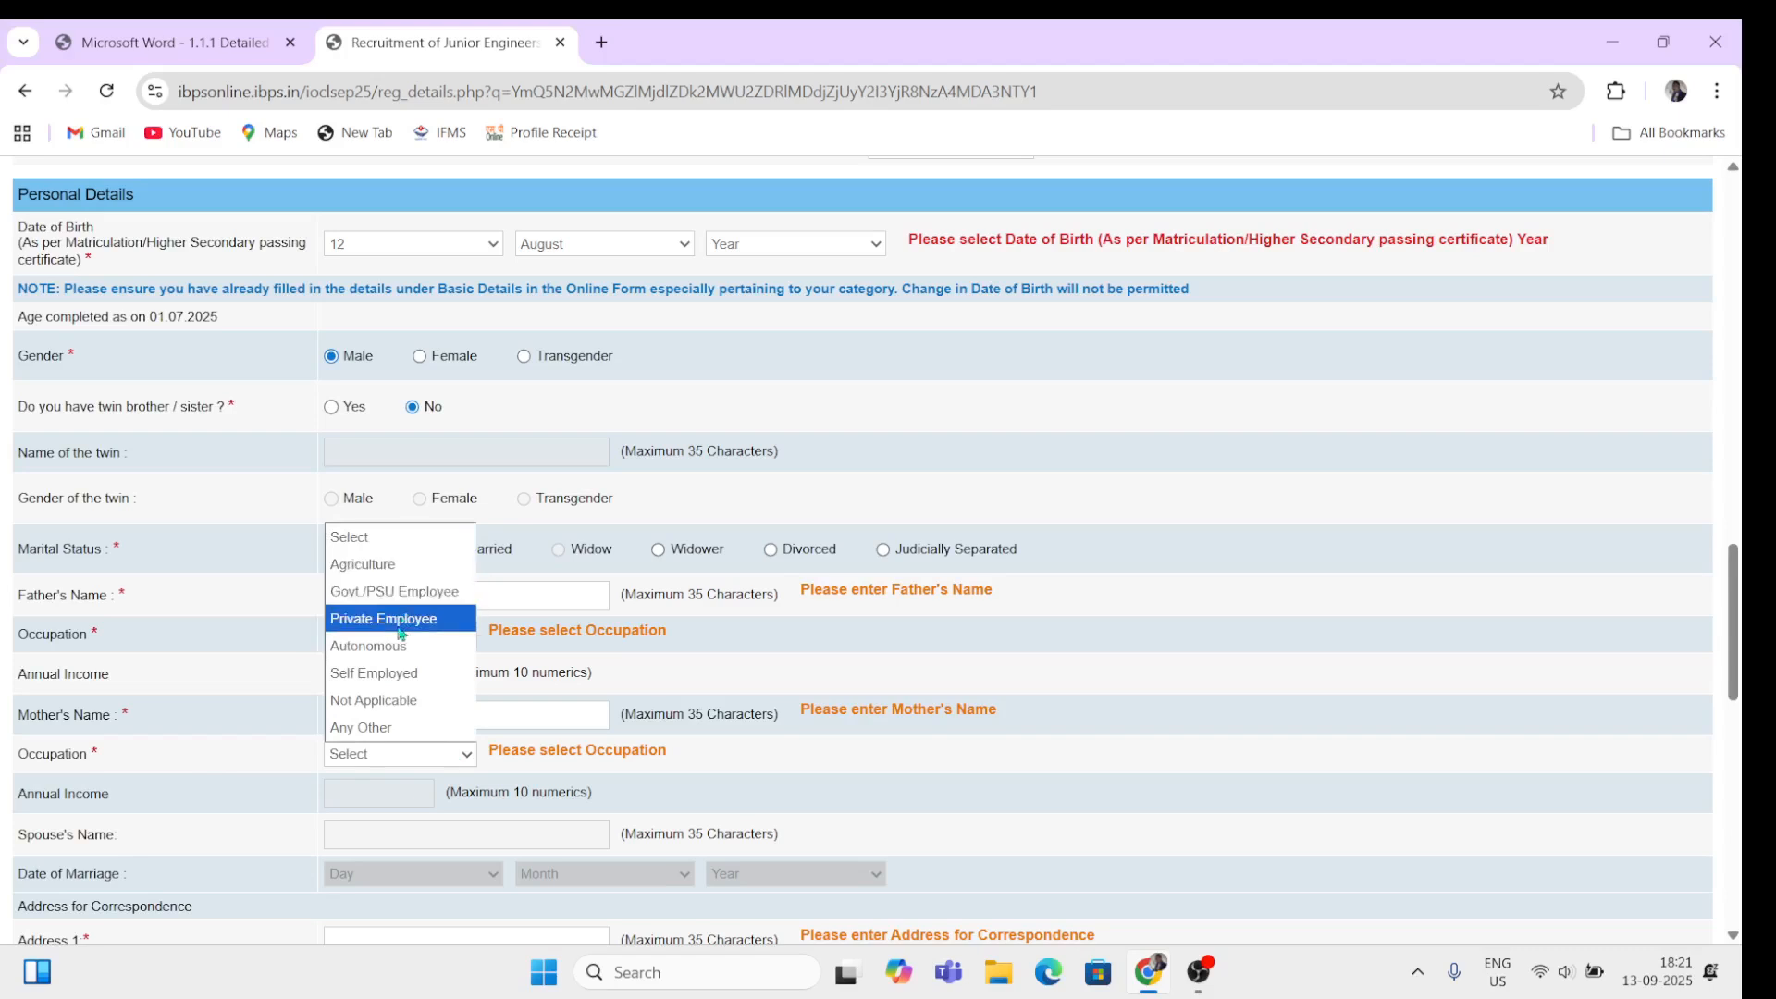
click(413, 705)
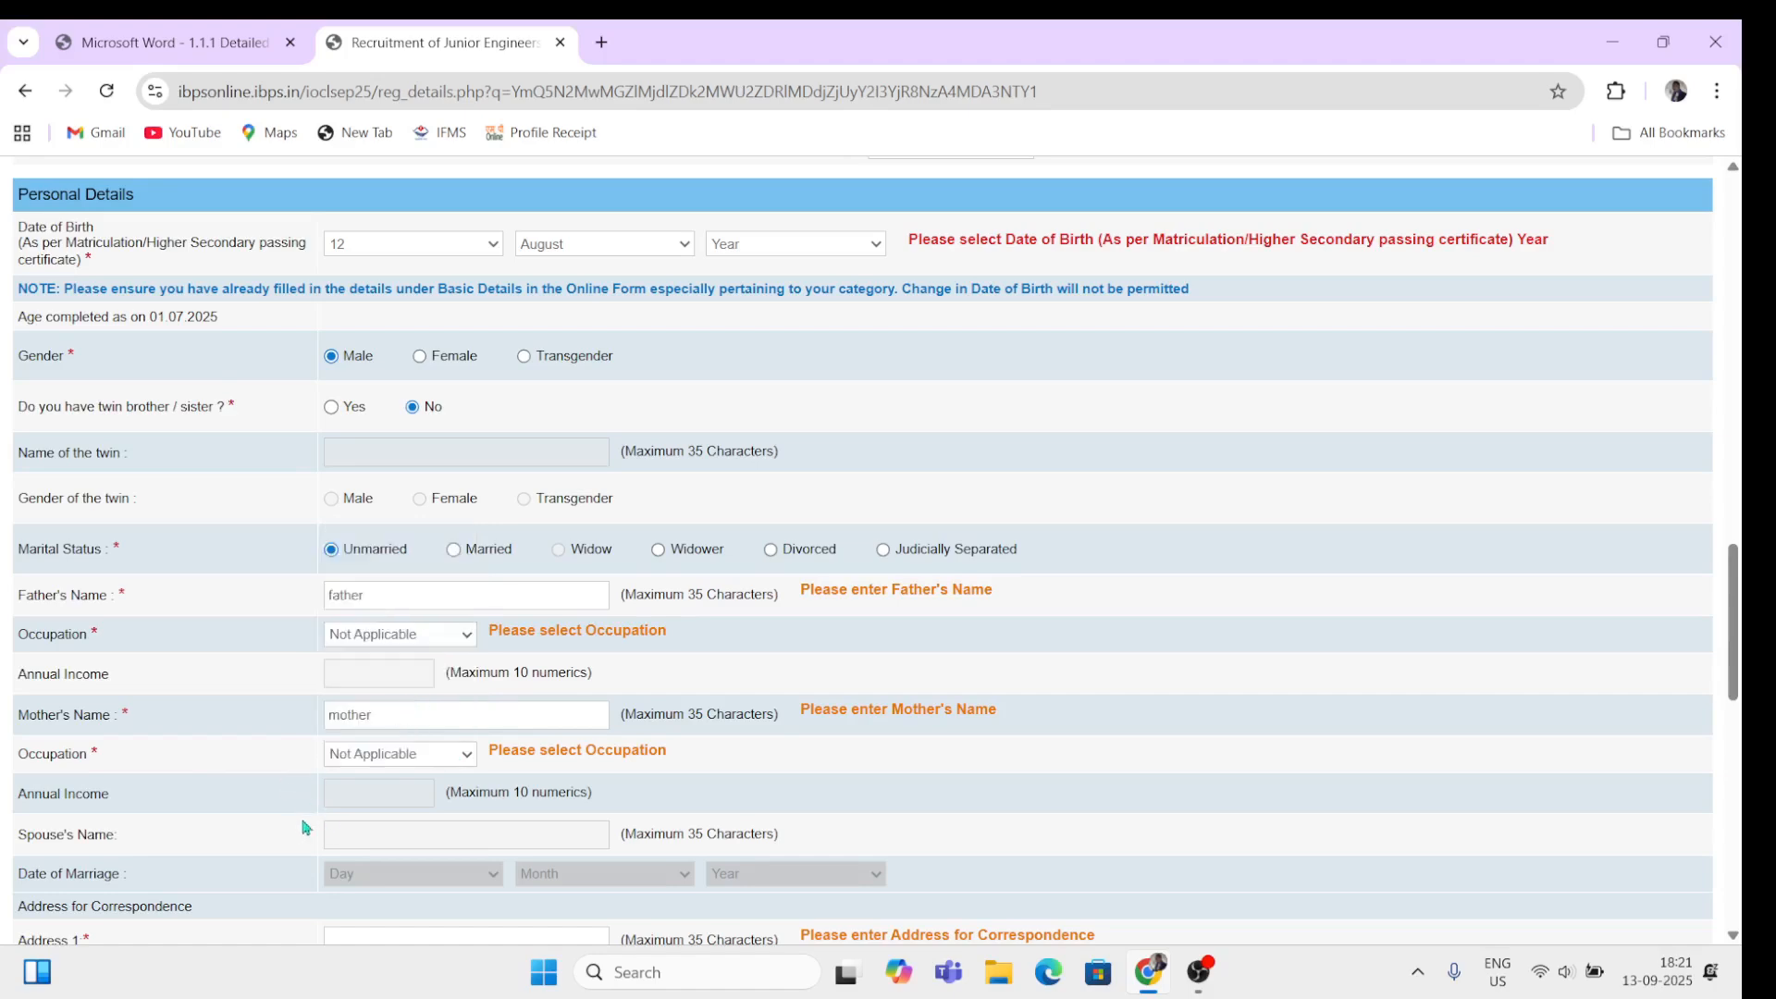
Step: Fill in the three correspondence address lines and the district
scroll(308, 819, down, 4)
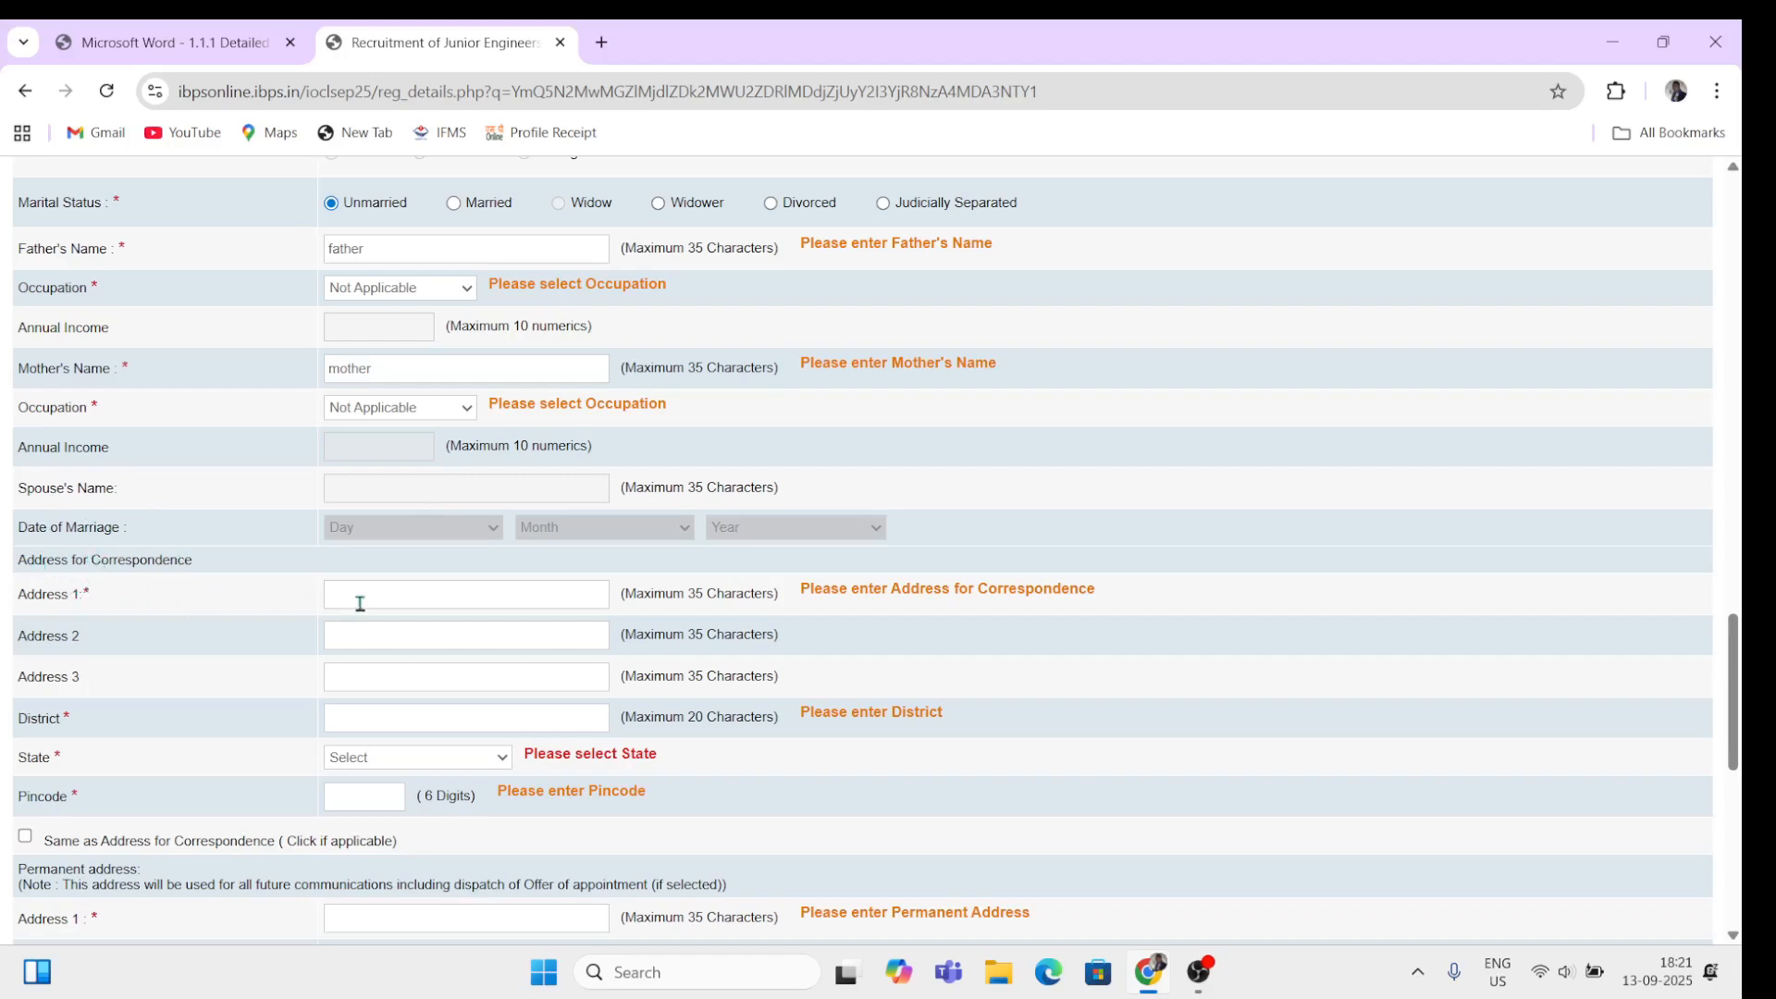
text(add 1)
click(373, 642)
text(add 2)
click(385, 677)
text(add 3)
click(378, 715)
text(do)
Step: Choose UTTAR PRADESH as the correspondence address state
click(401, 766)
scroll(418, 684, down, 5)
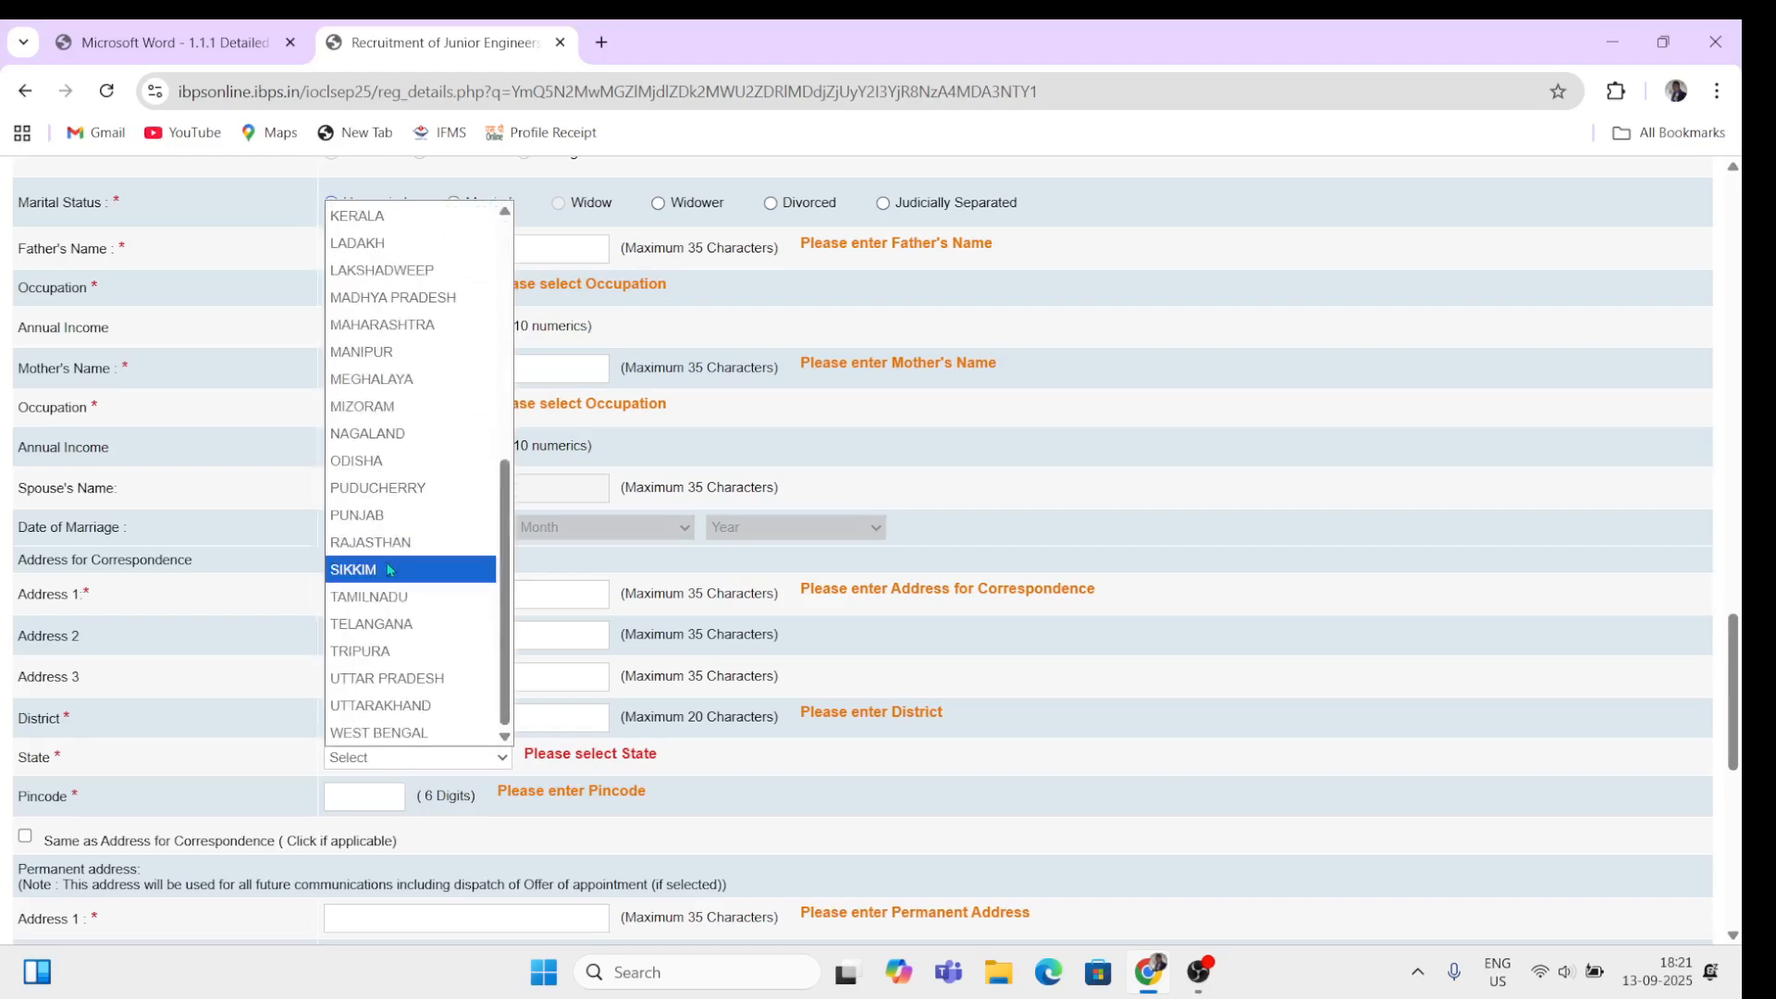
click(416, 682)
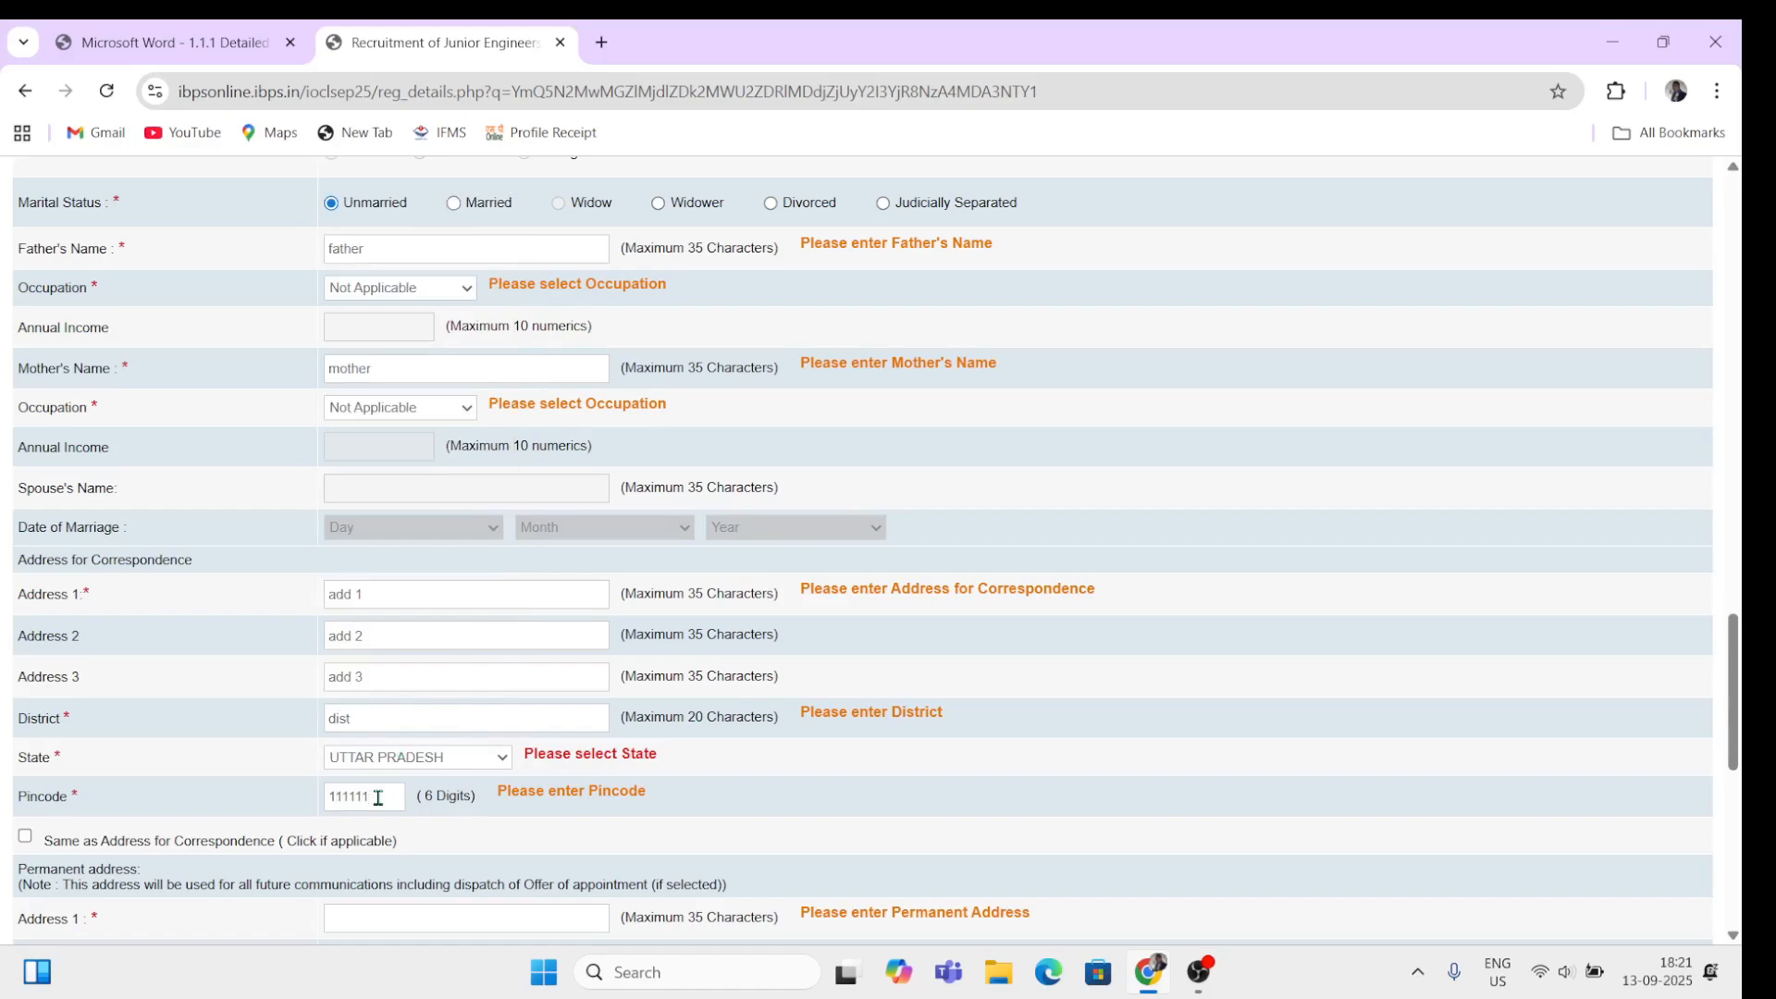
scroll(567, 796, down, 2)
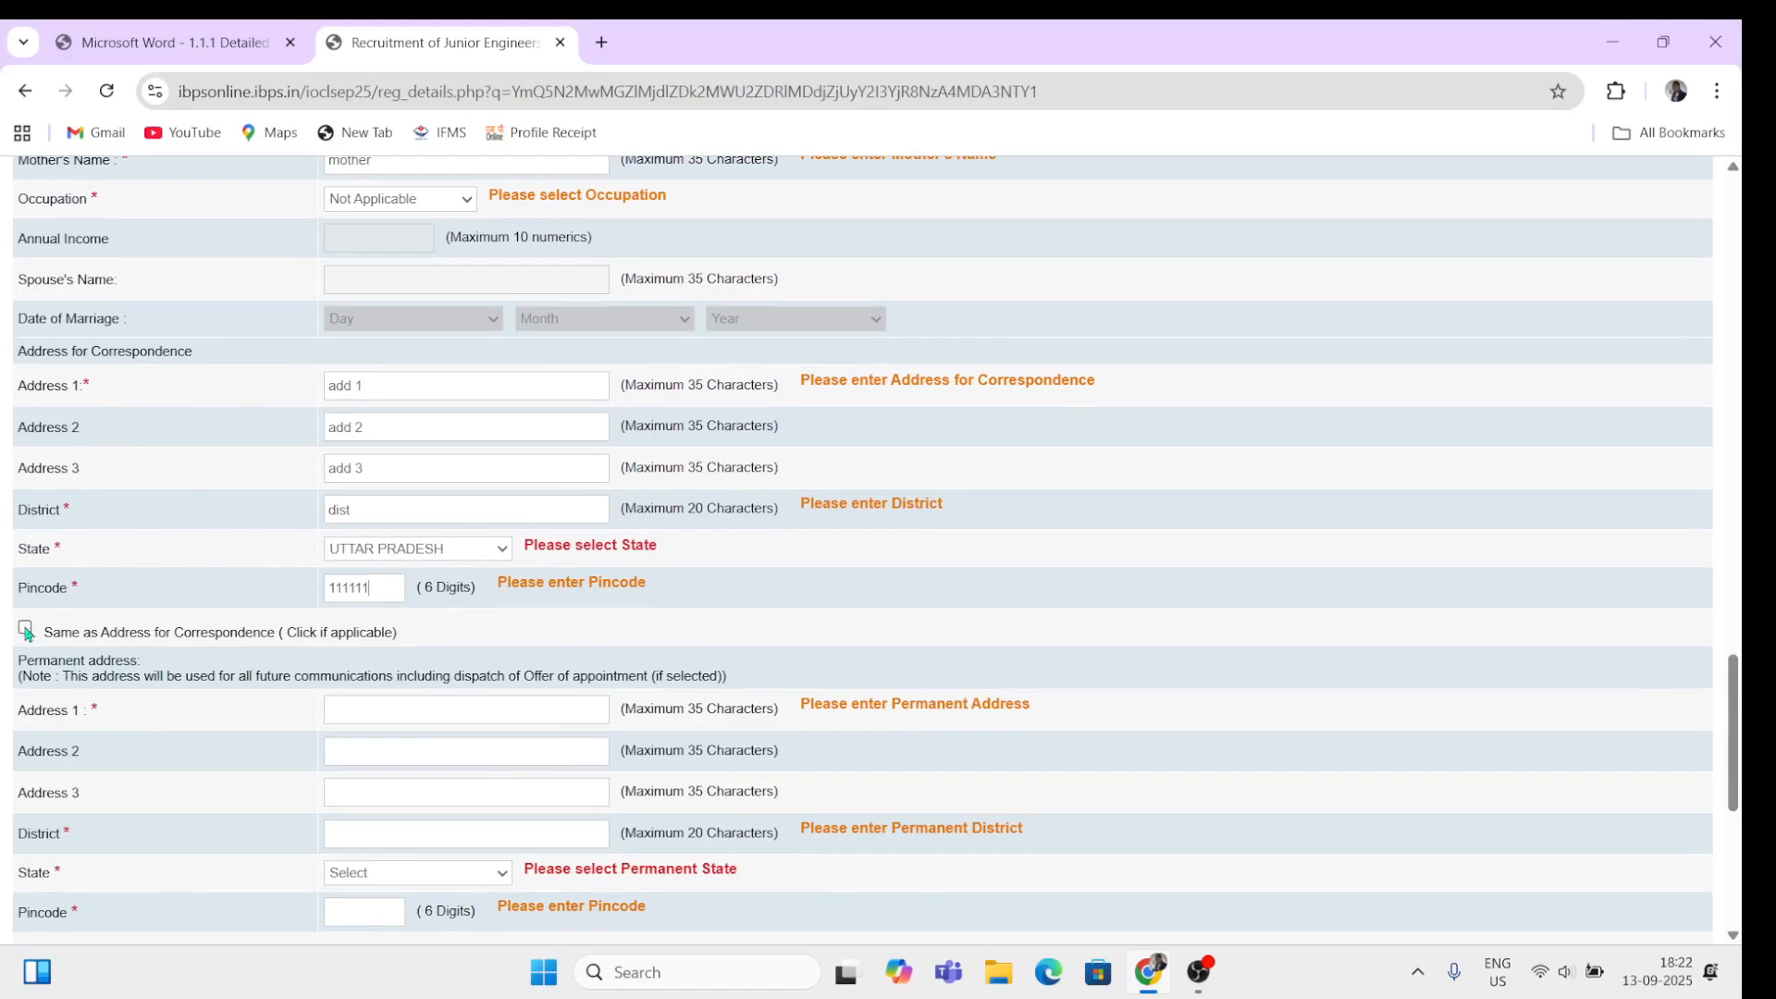
Step: Copy the correspondence address into the permanent address and use Permanent Address for GST invoicing
click(26, 628)
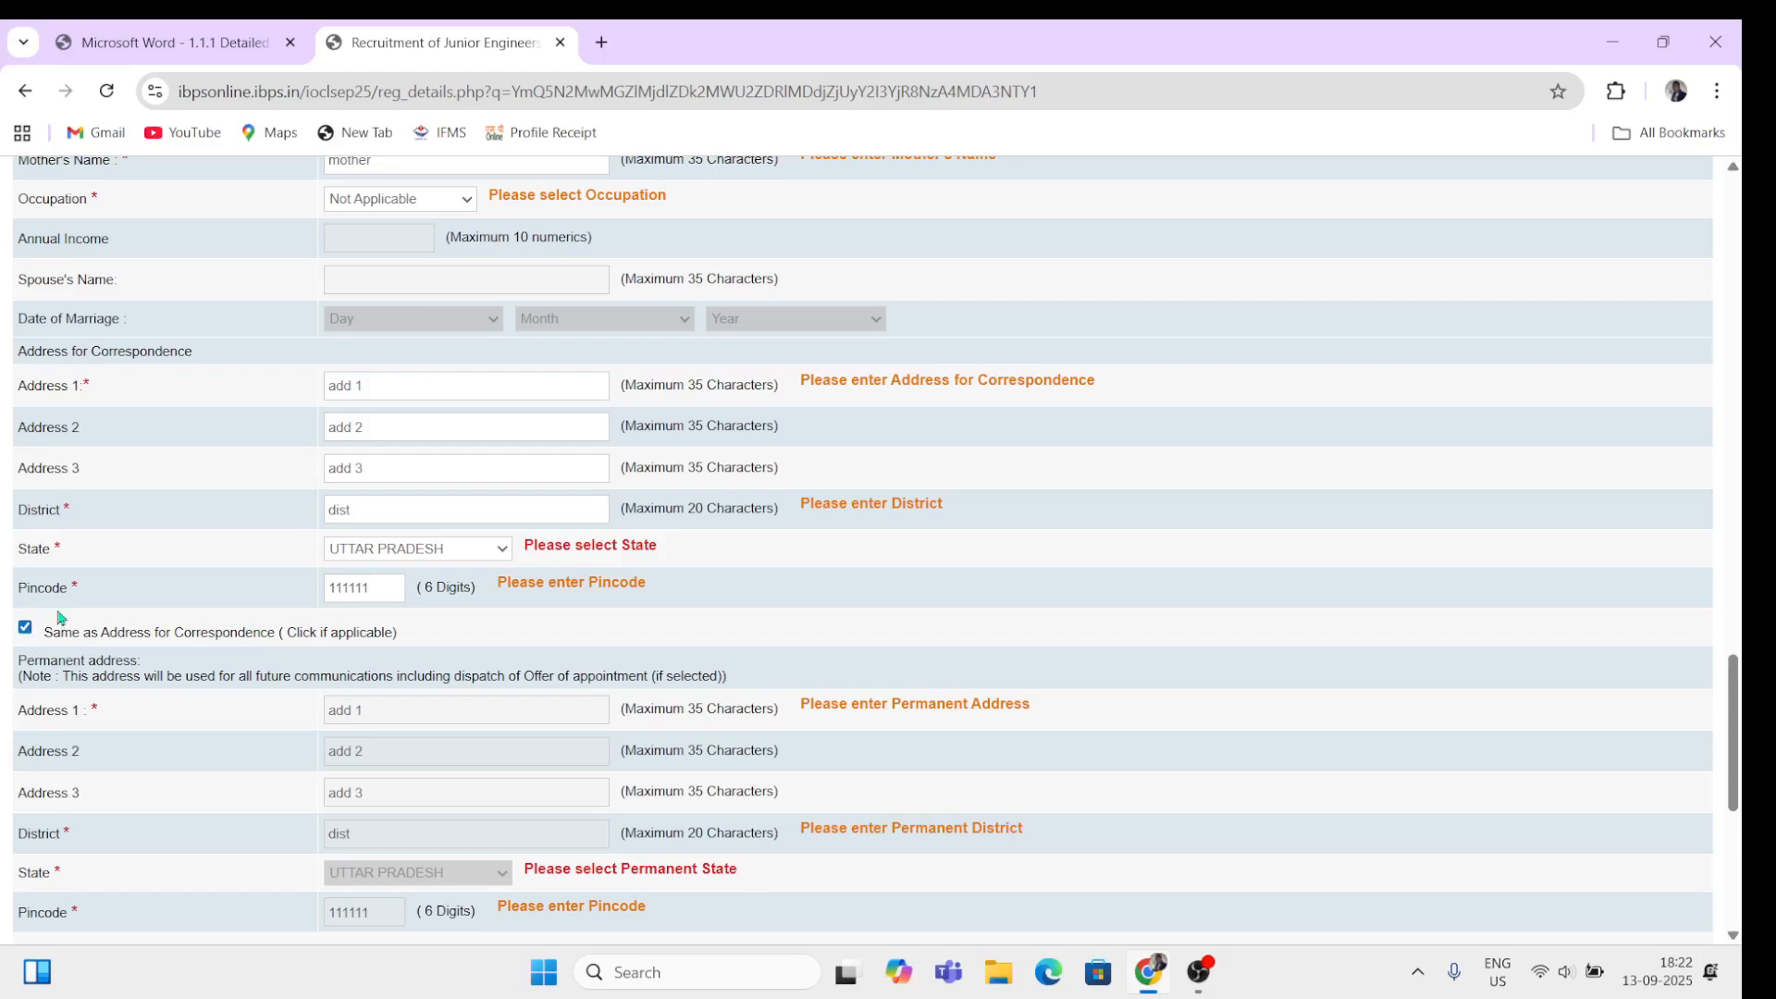
click(26, 628)
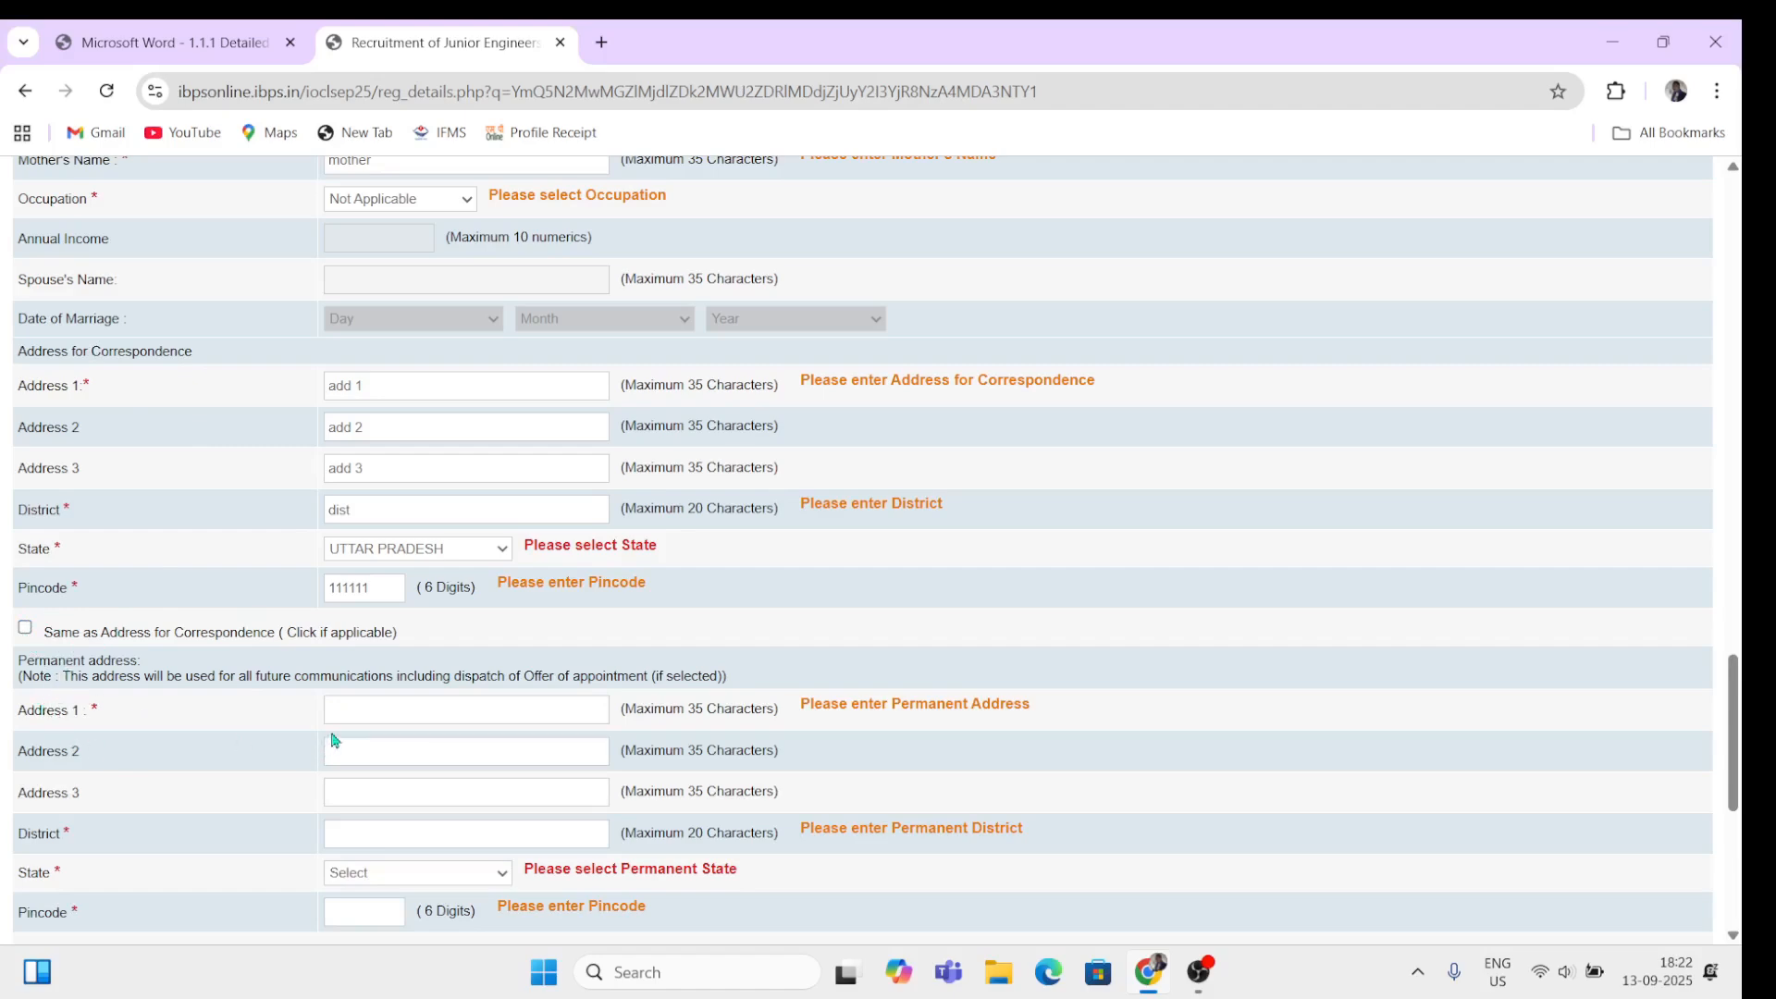
click(26, 628)
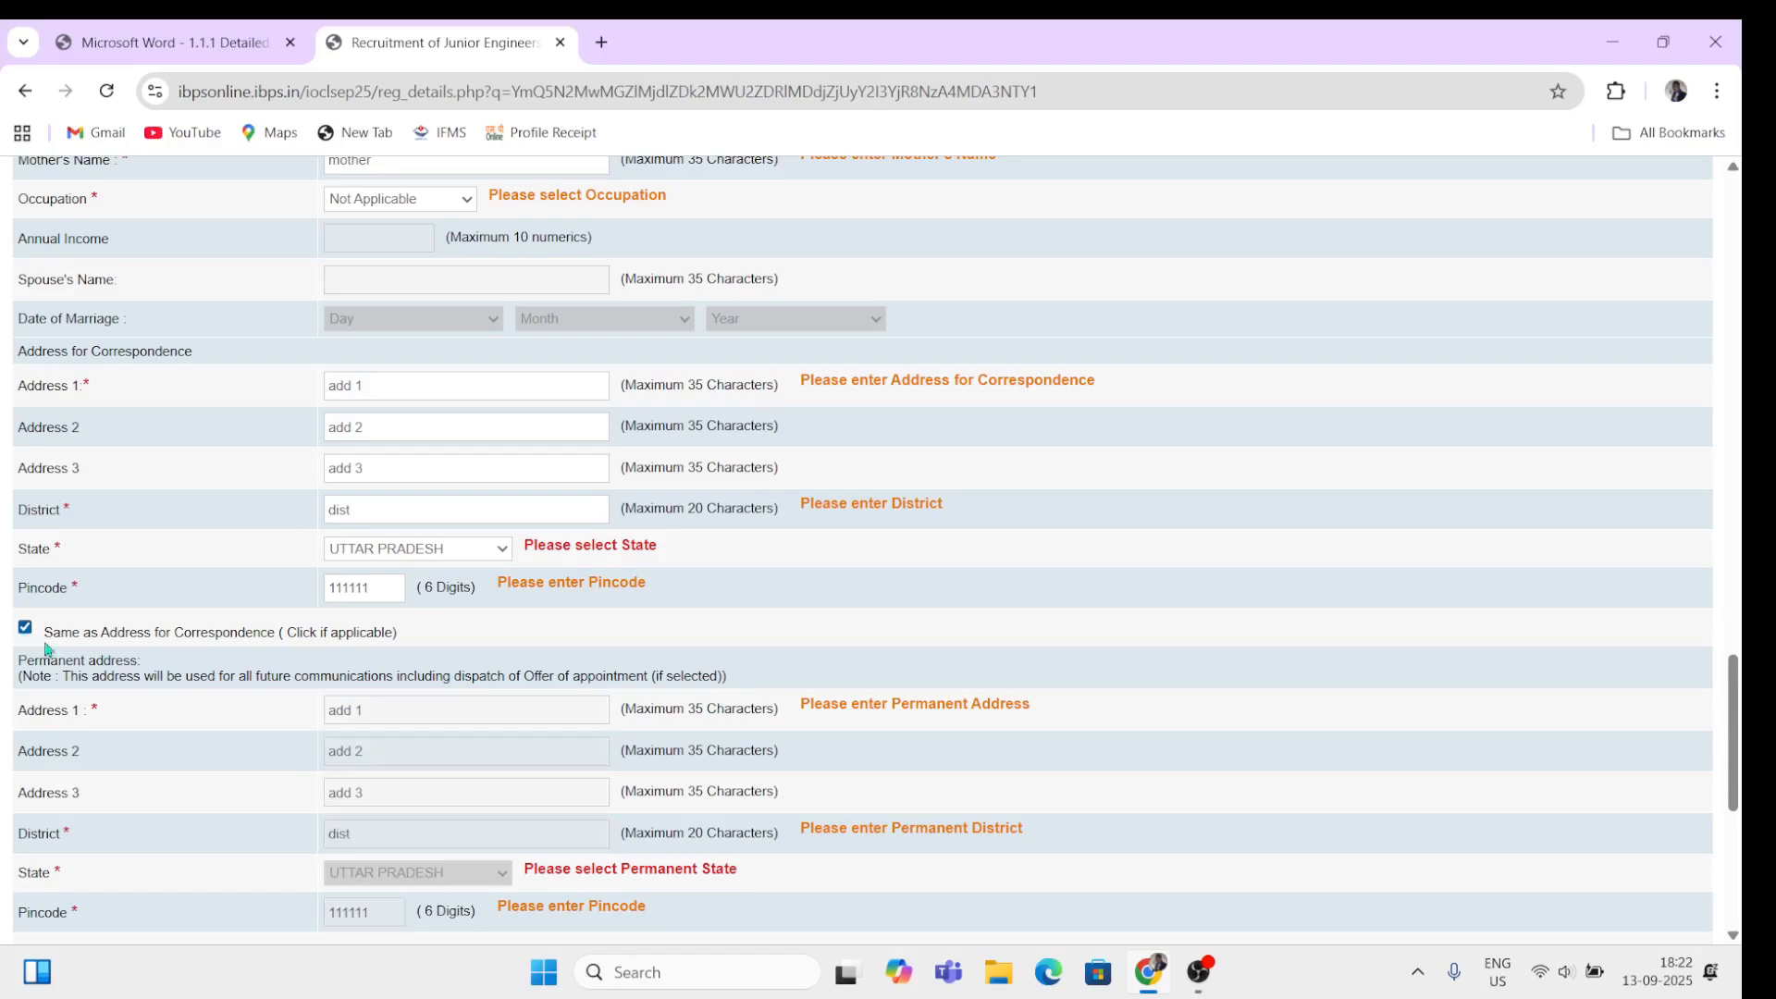
scroll(199, 788, down, 2)
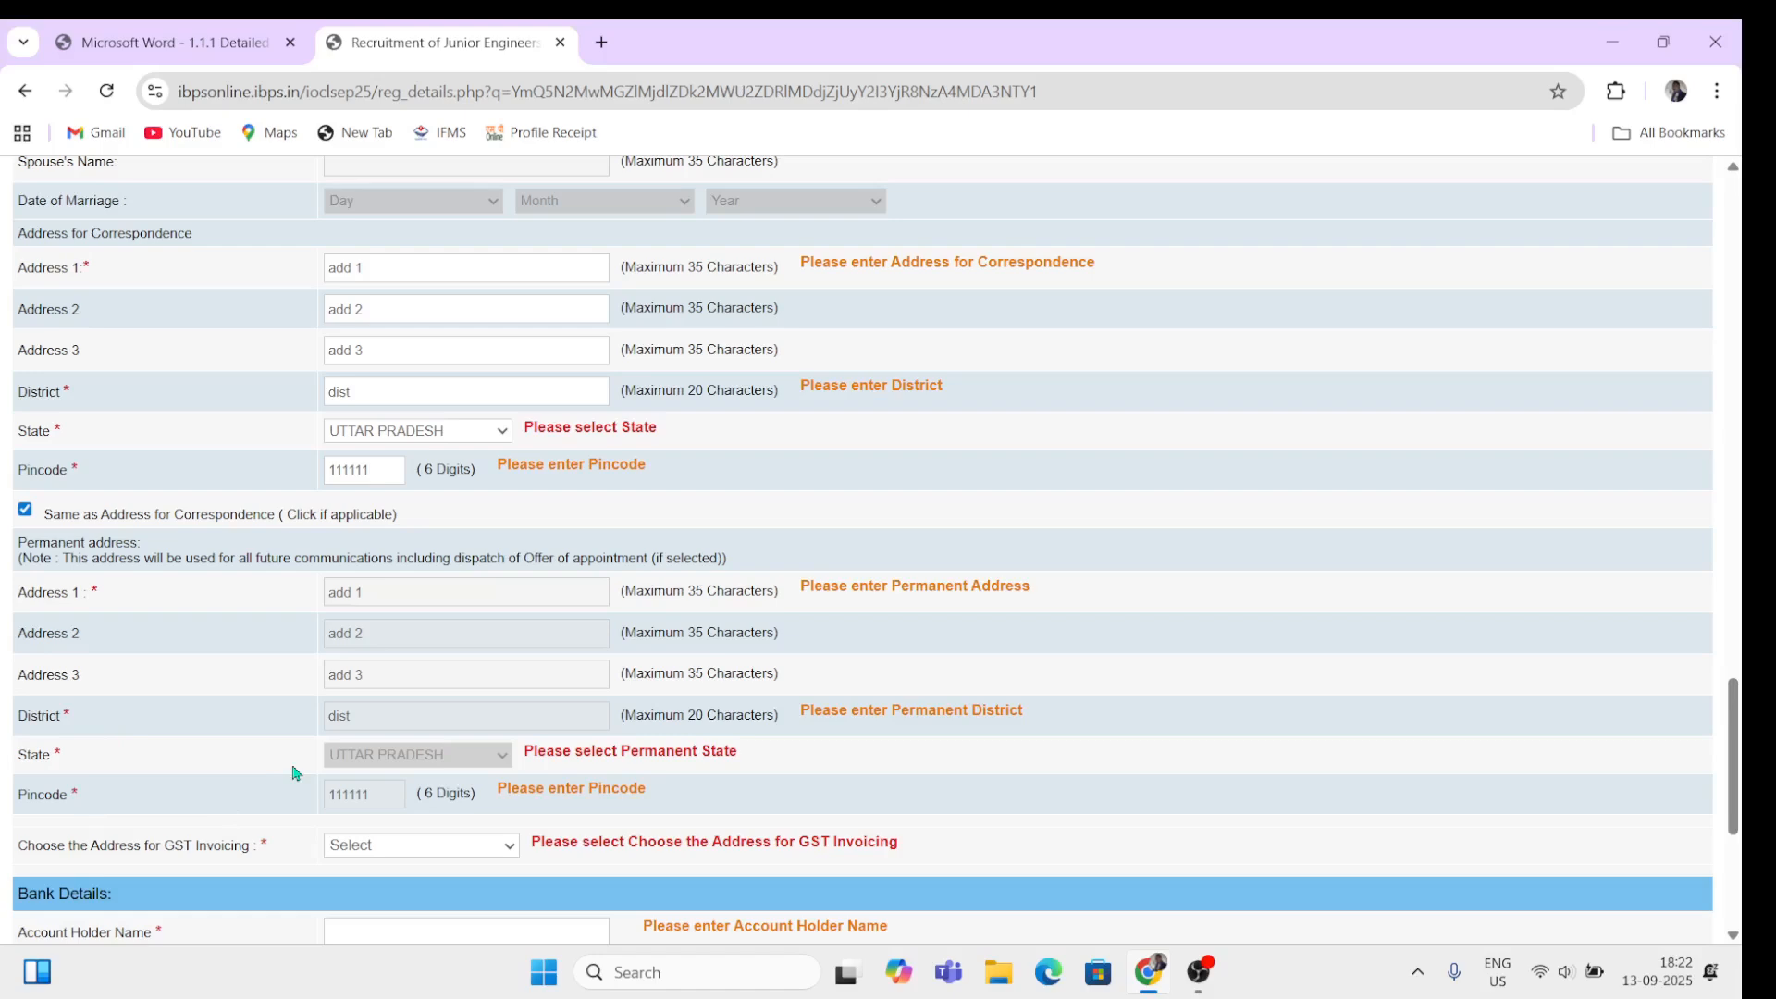
scroll(298, 760, down, 3)
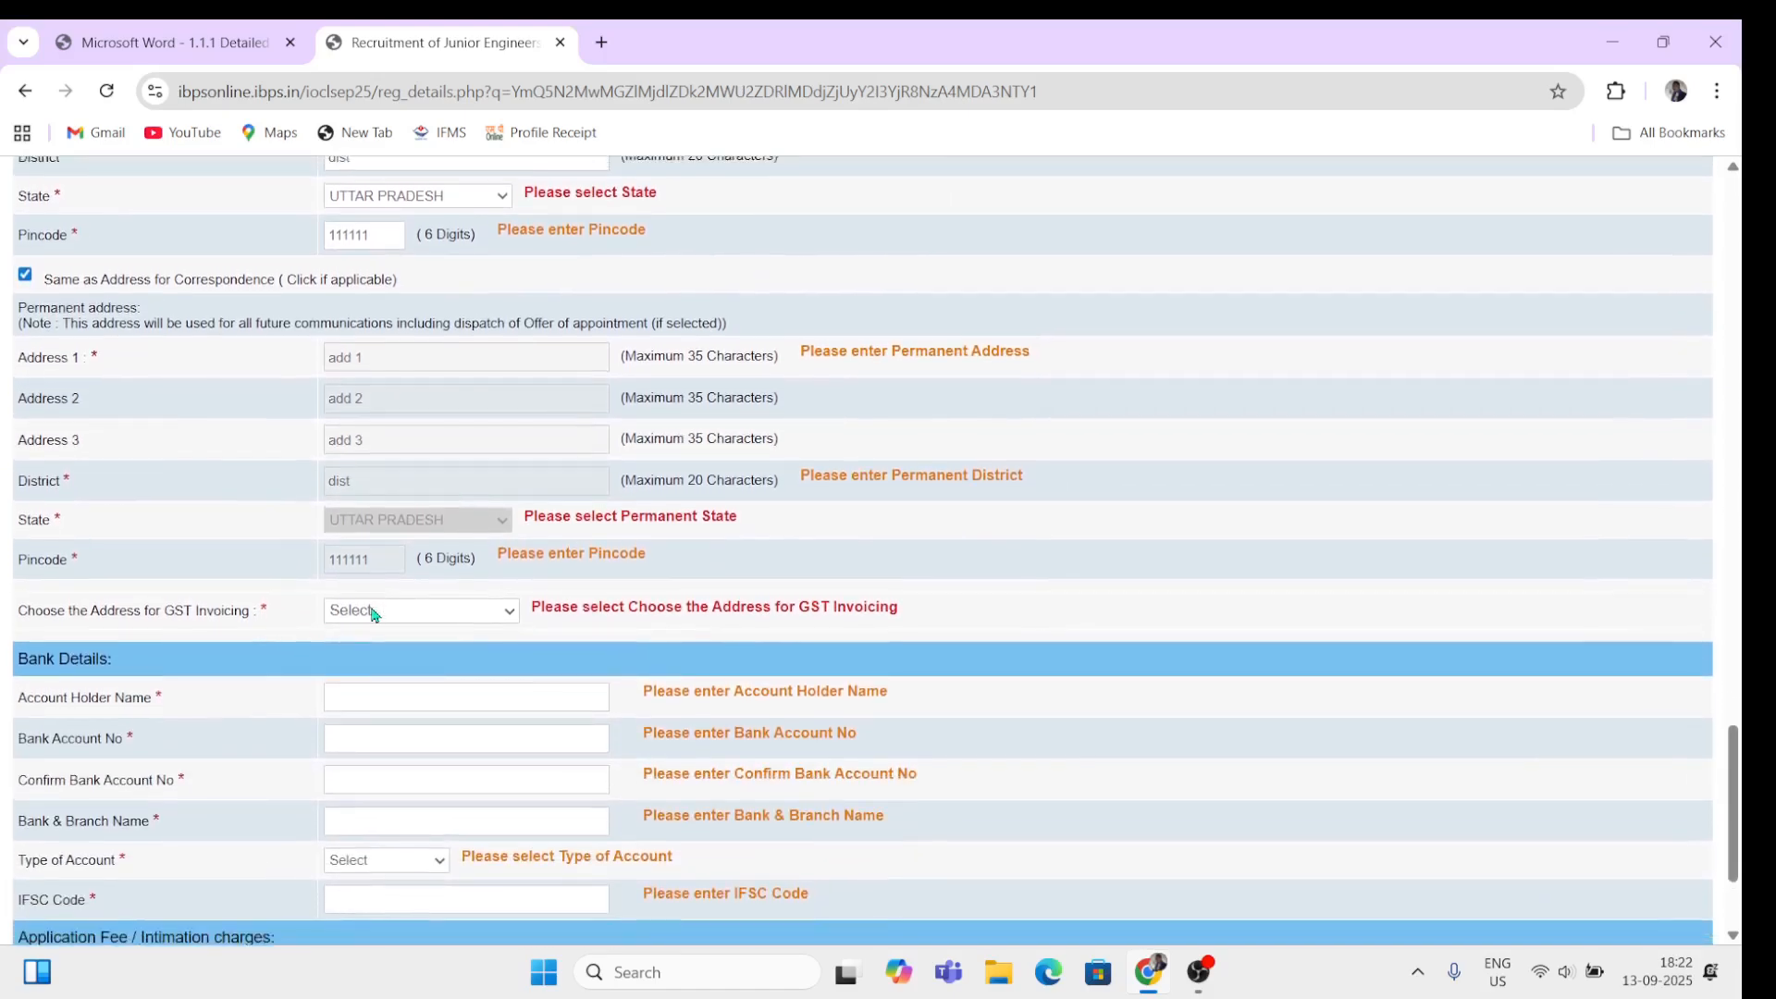
click(376, 609)
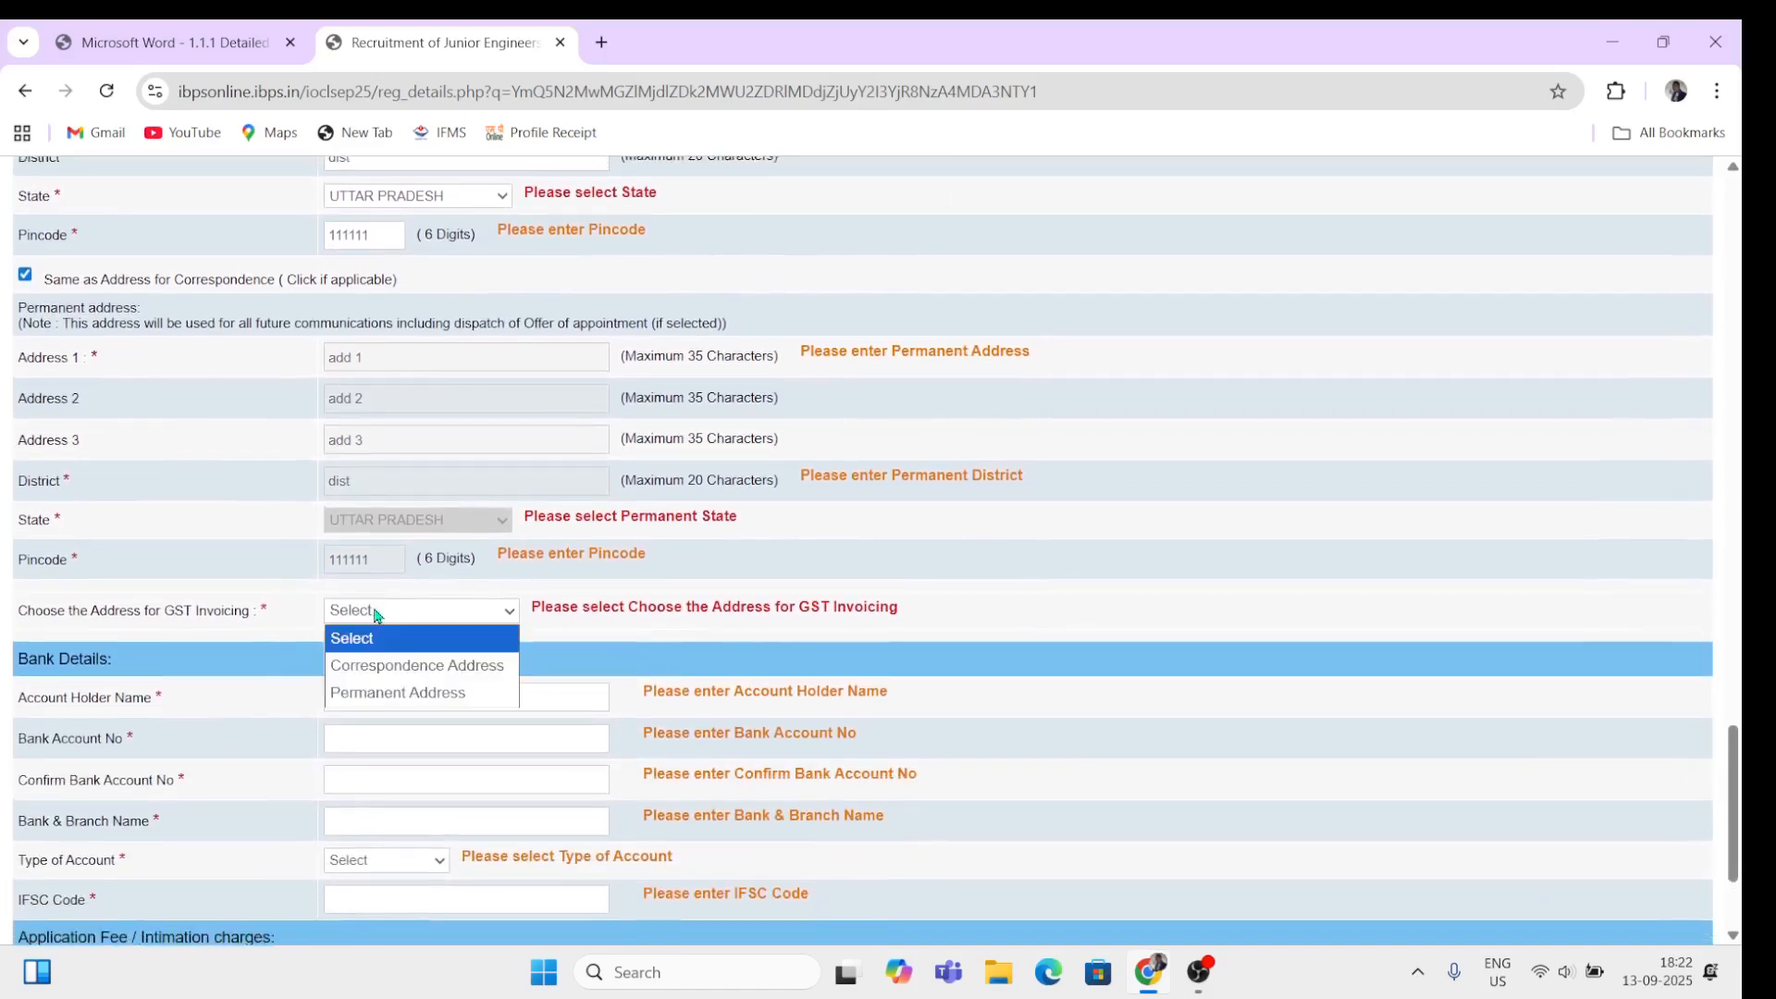
click(419, 696)
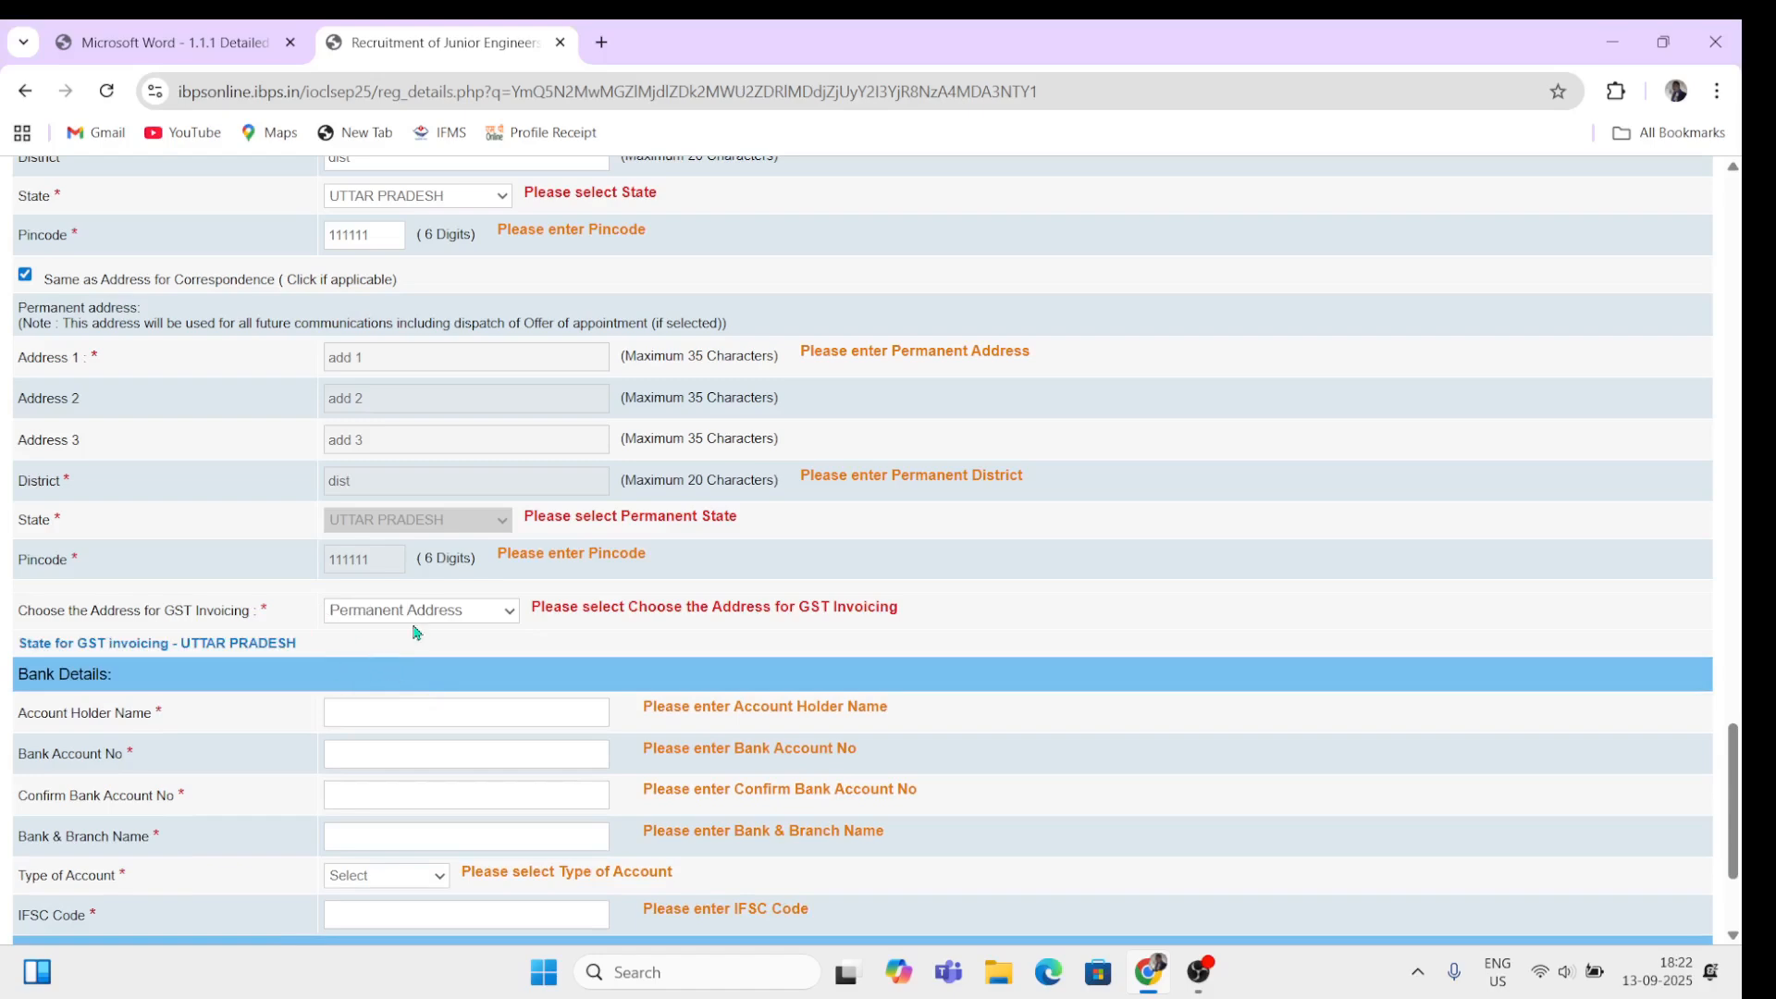
Step: Enter the account holder name and the bank account number
scroll(376, 668, down, 3)
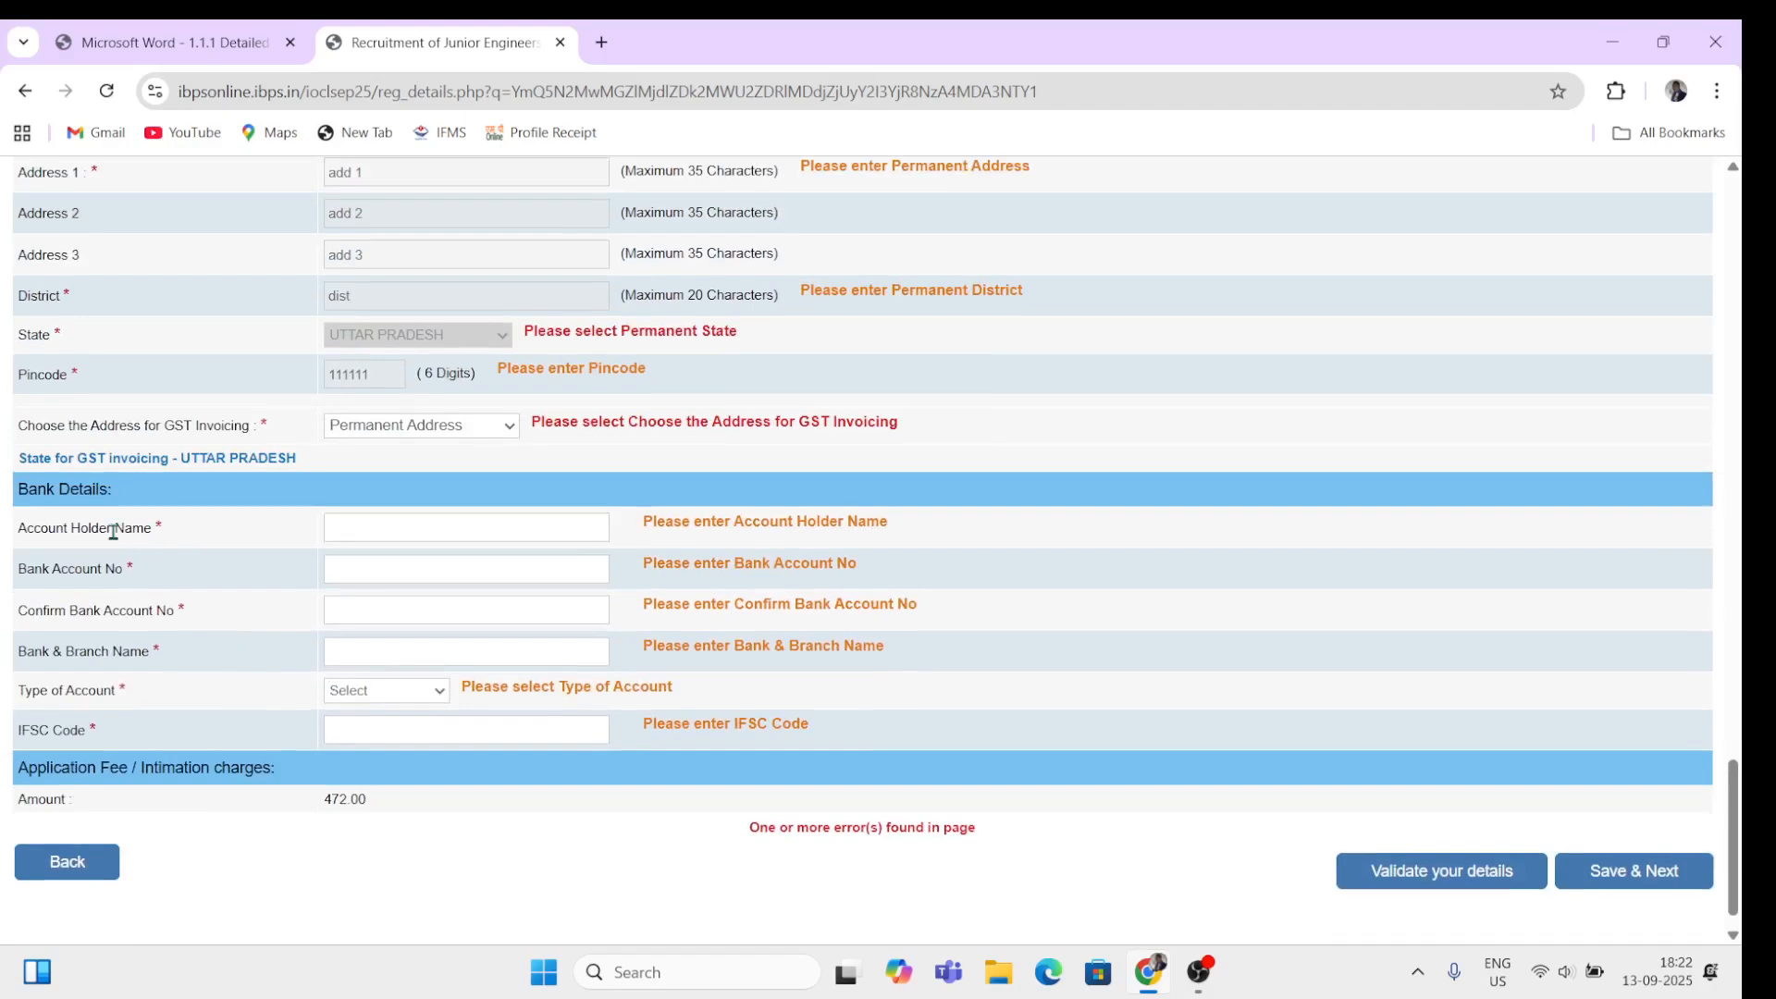
click(437, 533)
text(name)
click(400, 563)
text(11111)
text(111111111)
Step: Set the bank account type to Savings Account
click(387, 696)
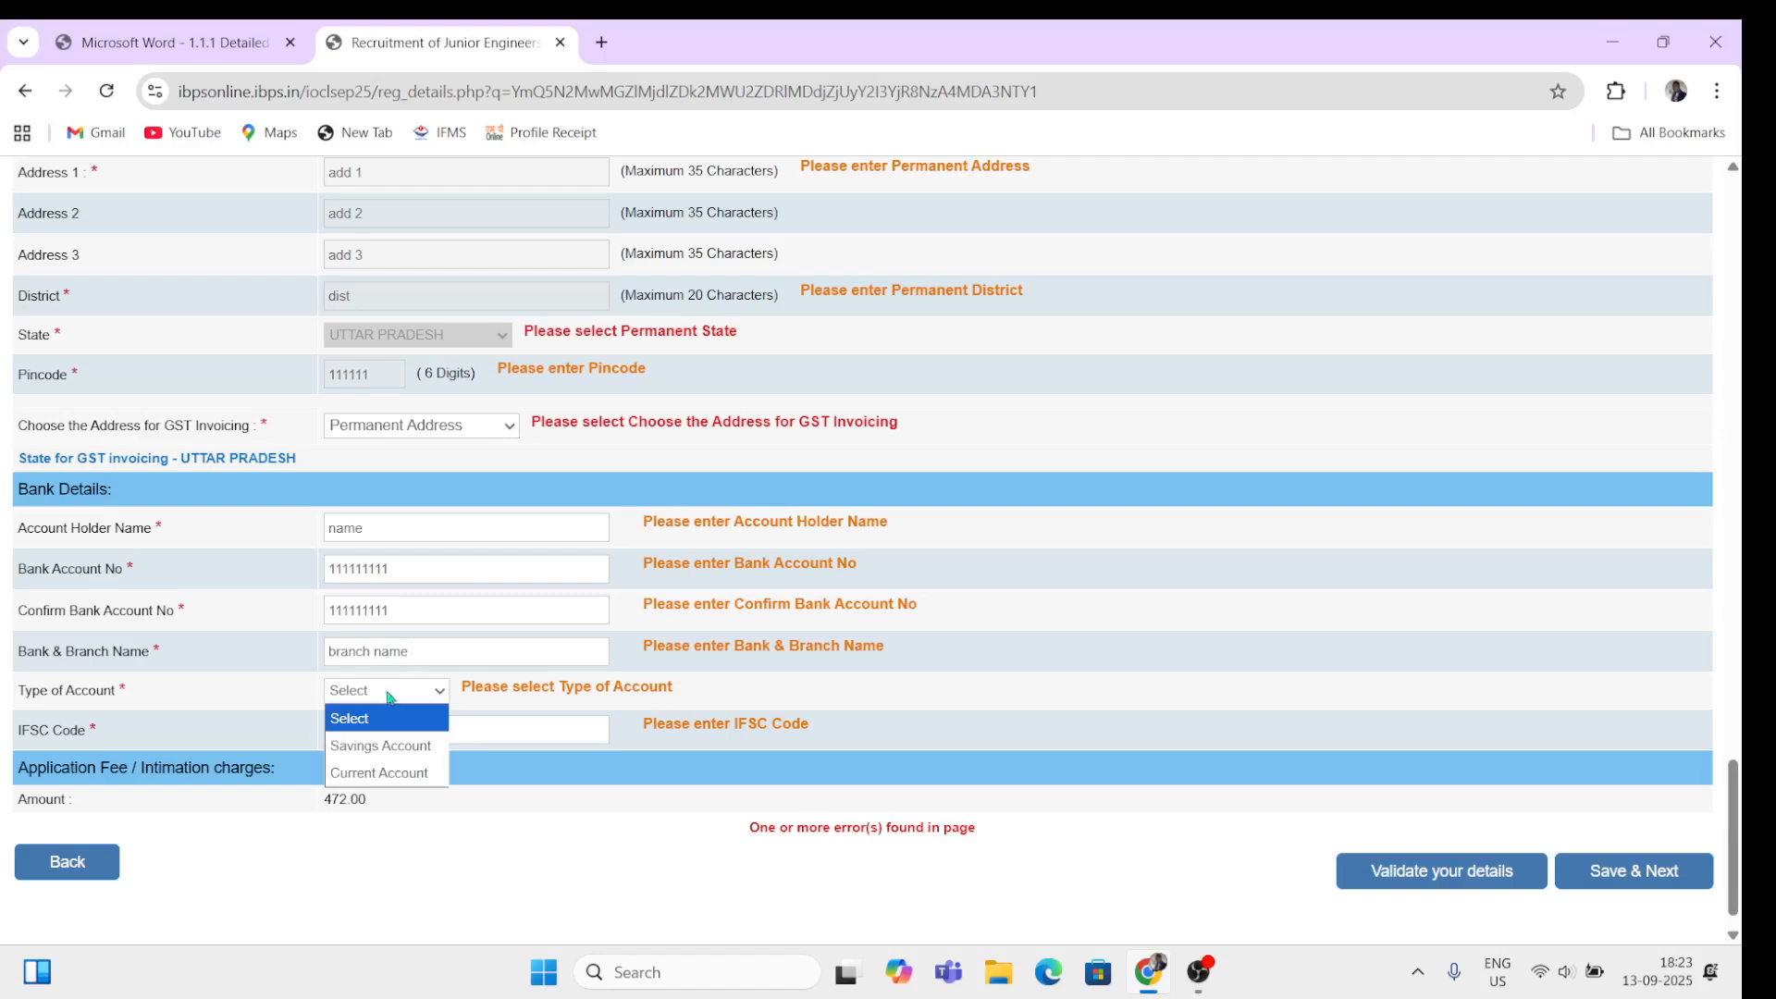
click(400, 744)
click(413, 730)
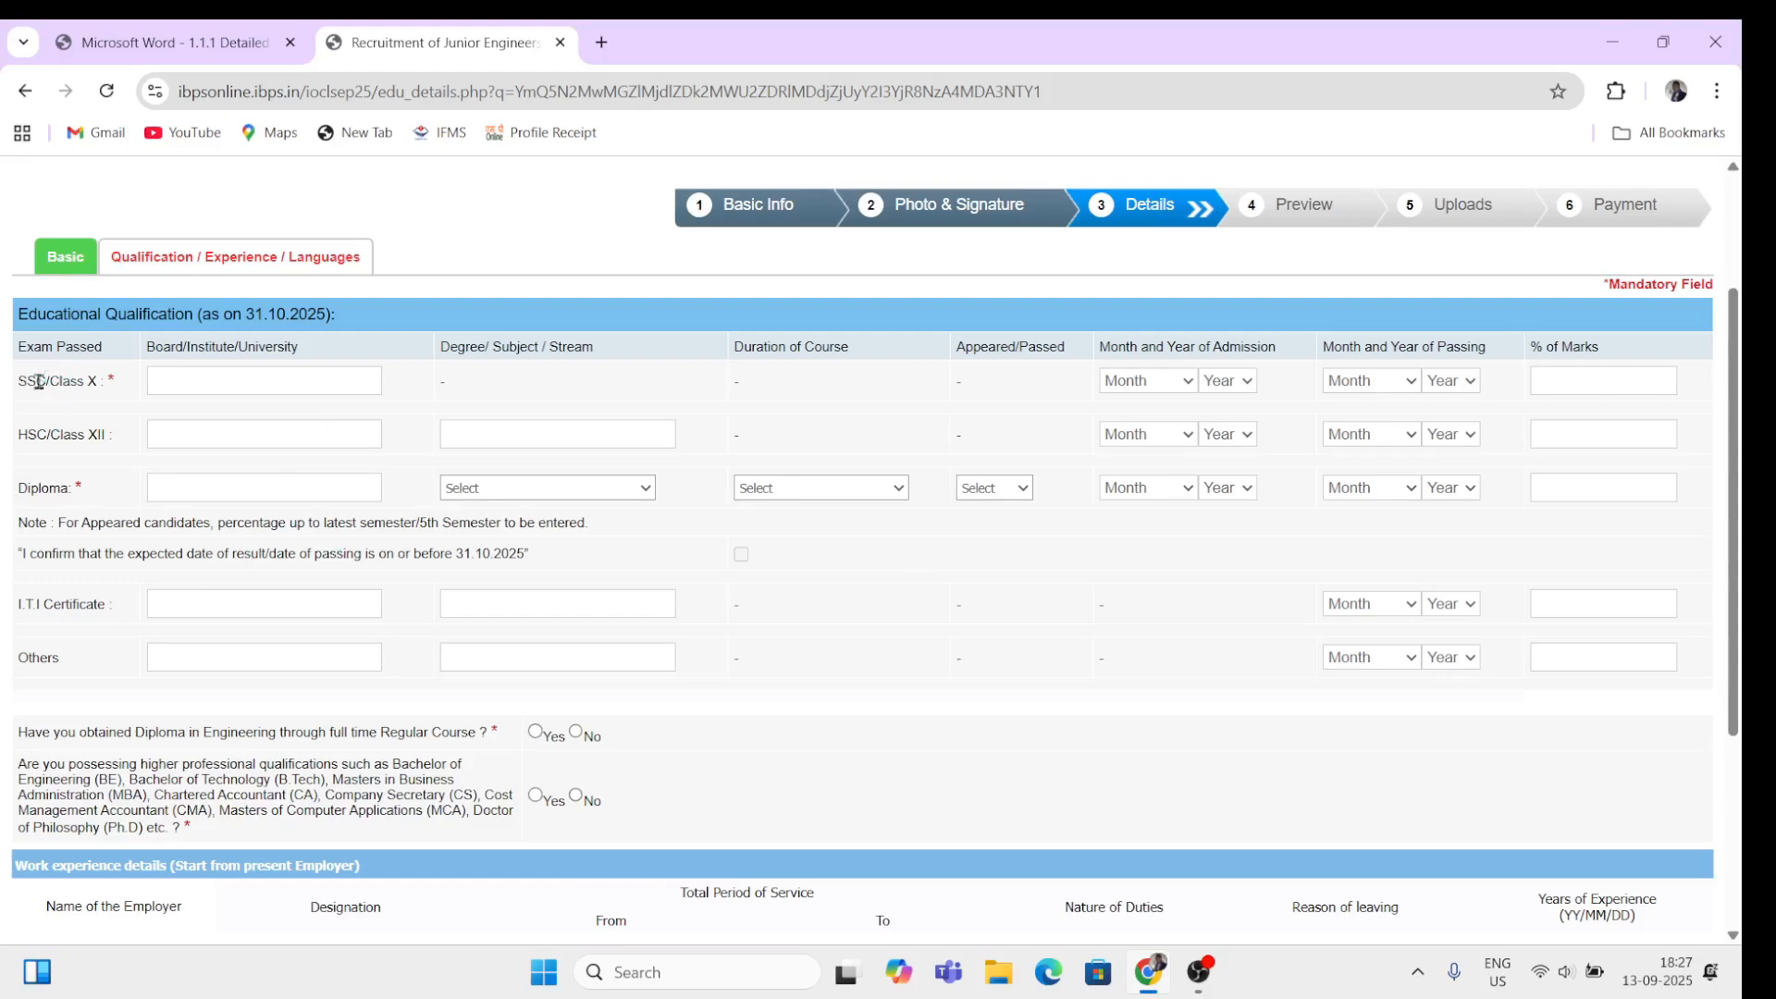
Step: Enter 'board' as the Class X board with admission date May 2014
click(175, 385)
text(board)
click(1162, 385)
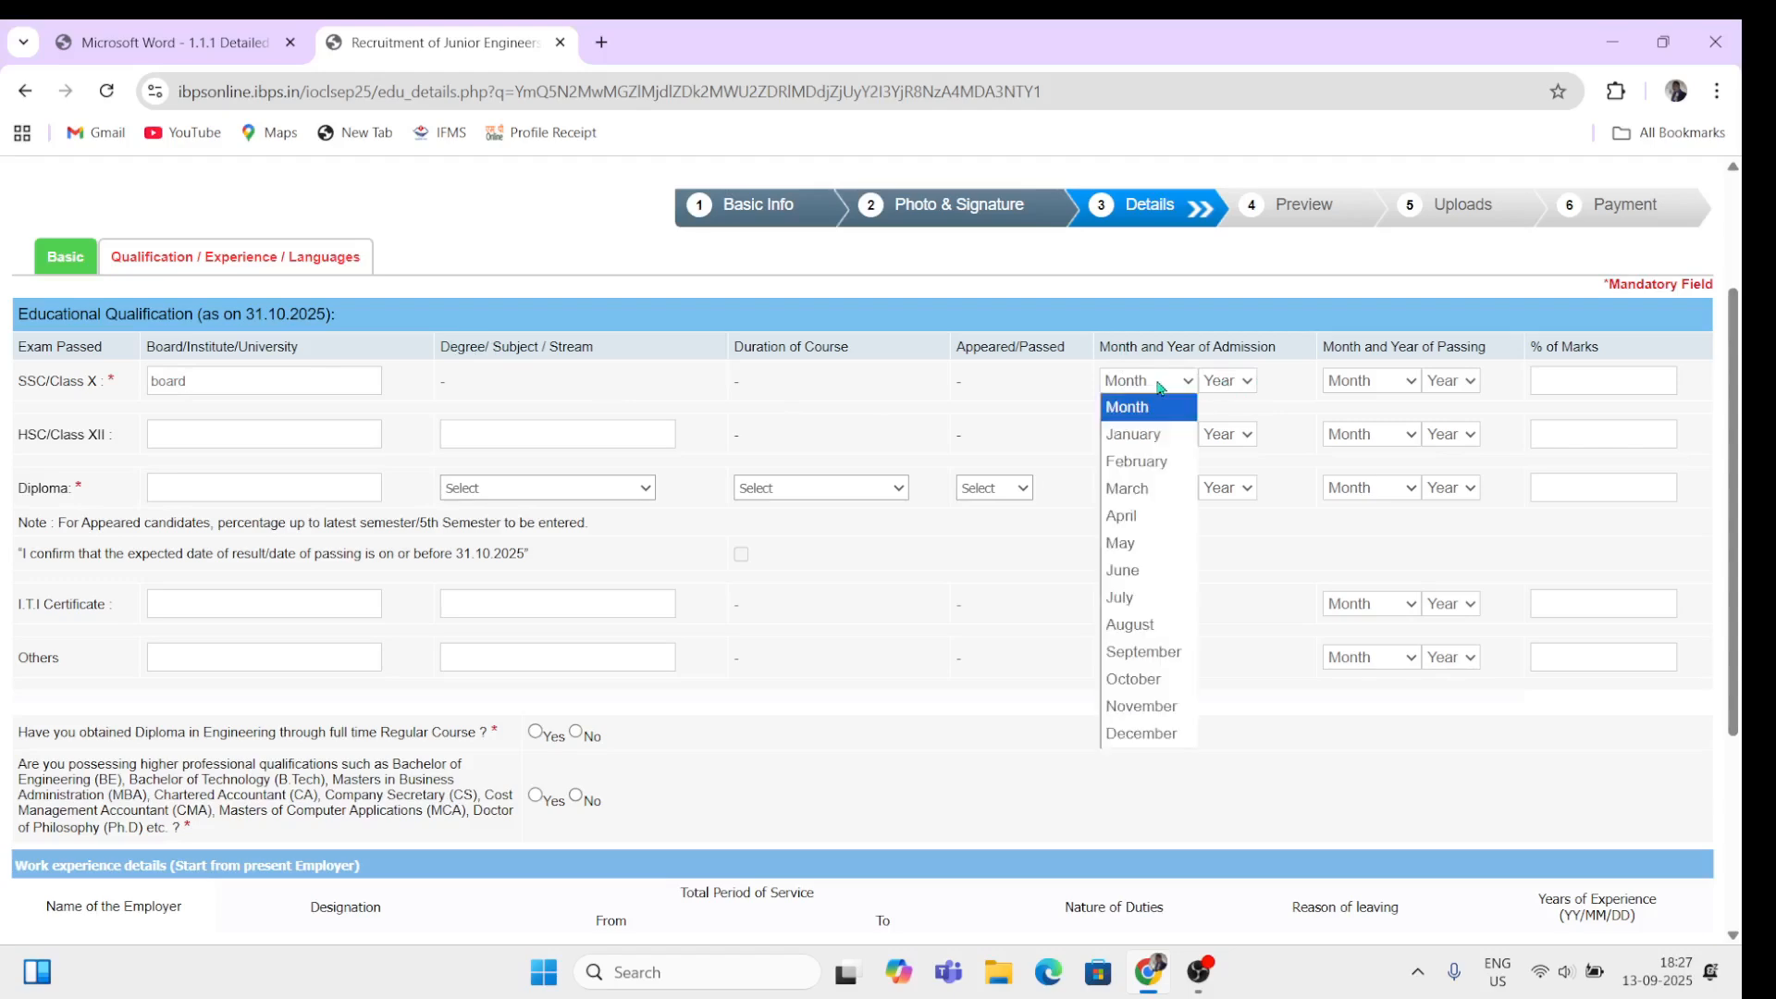
click(1130, 544)
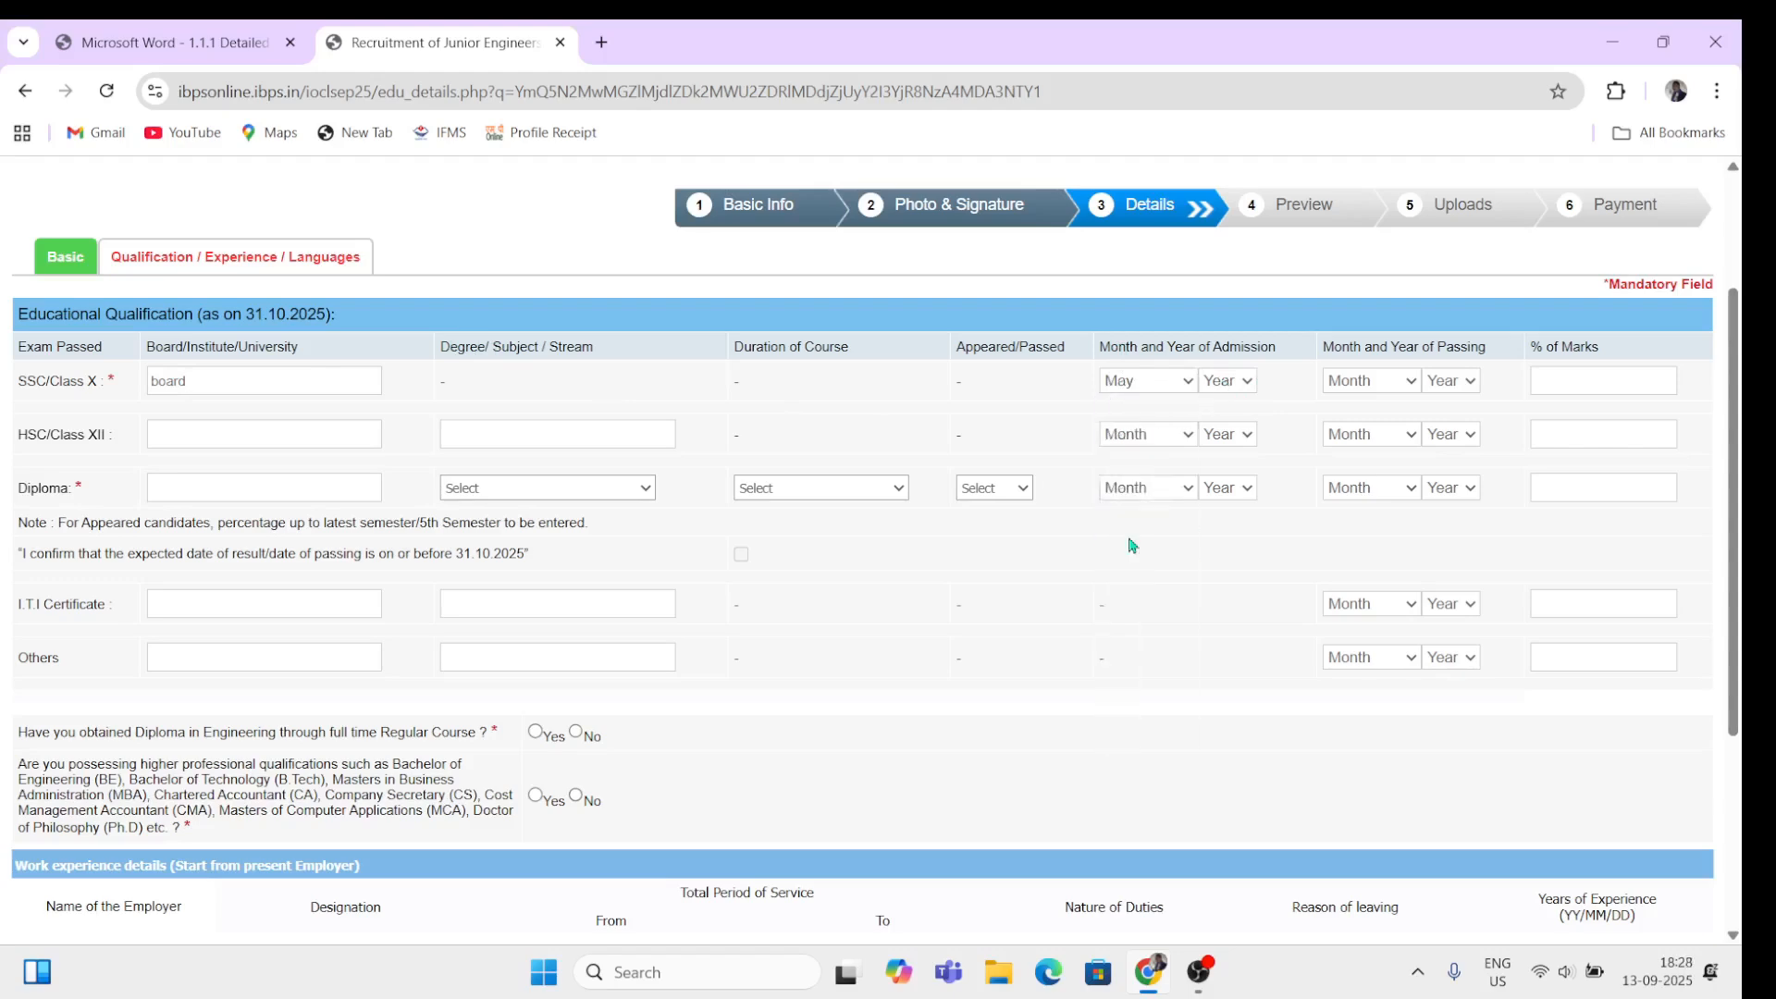
click(1227, 383)
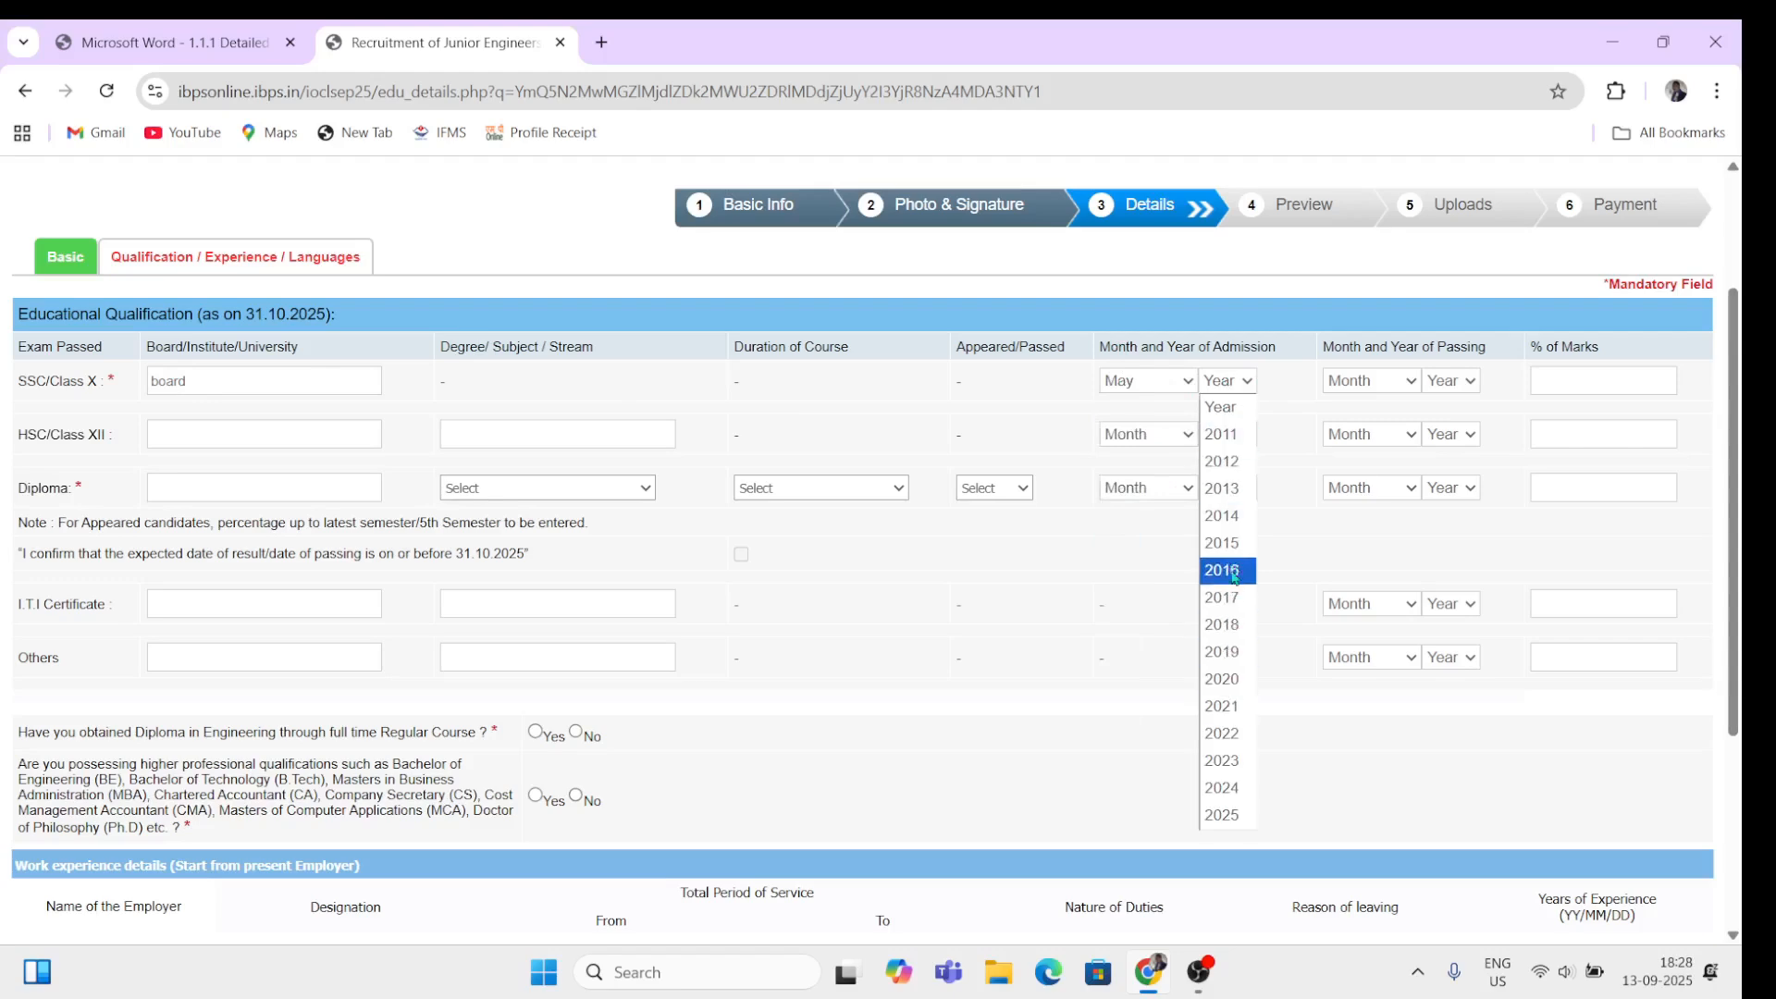
click(1225, 544)
click(1236, 390)
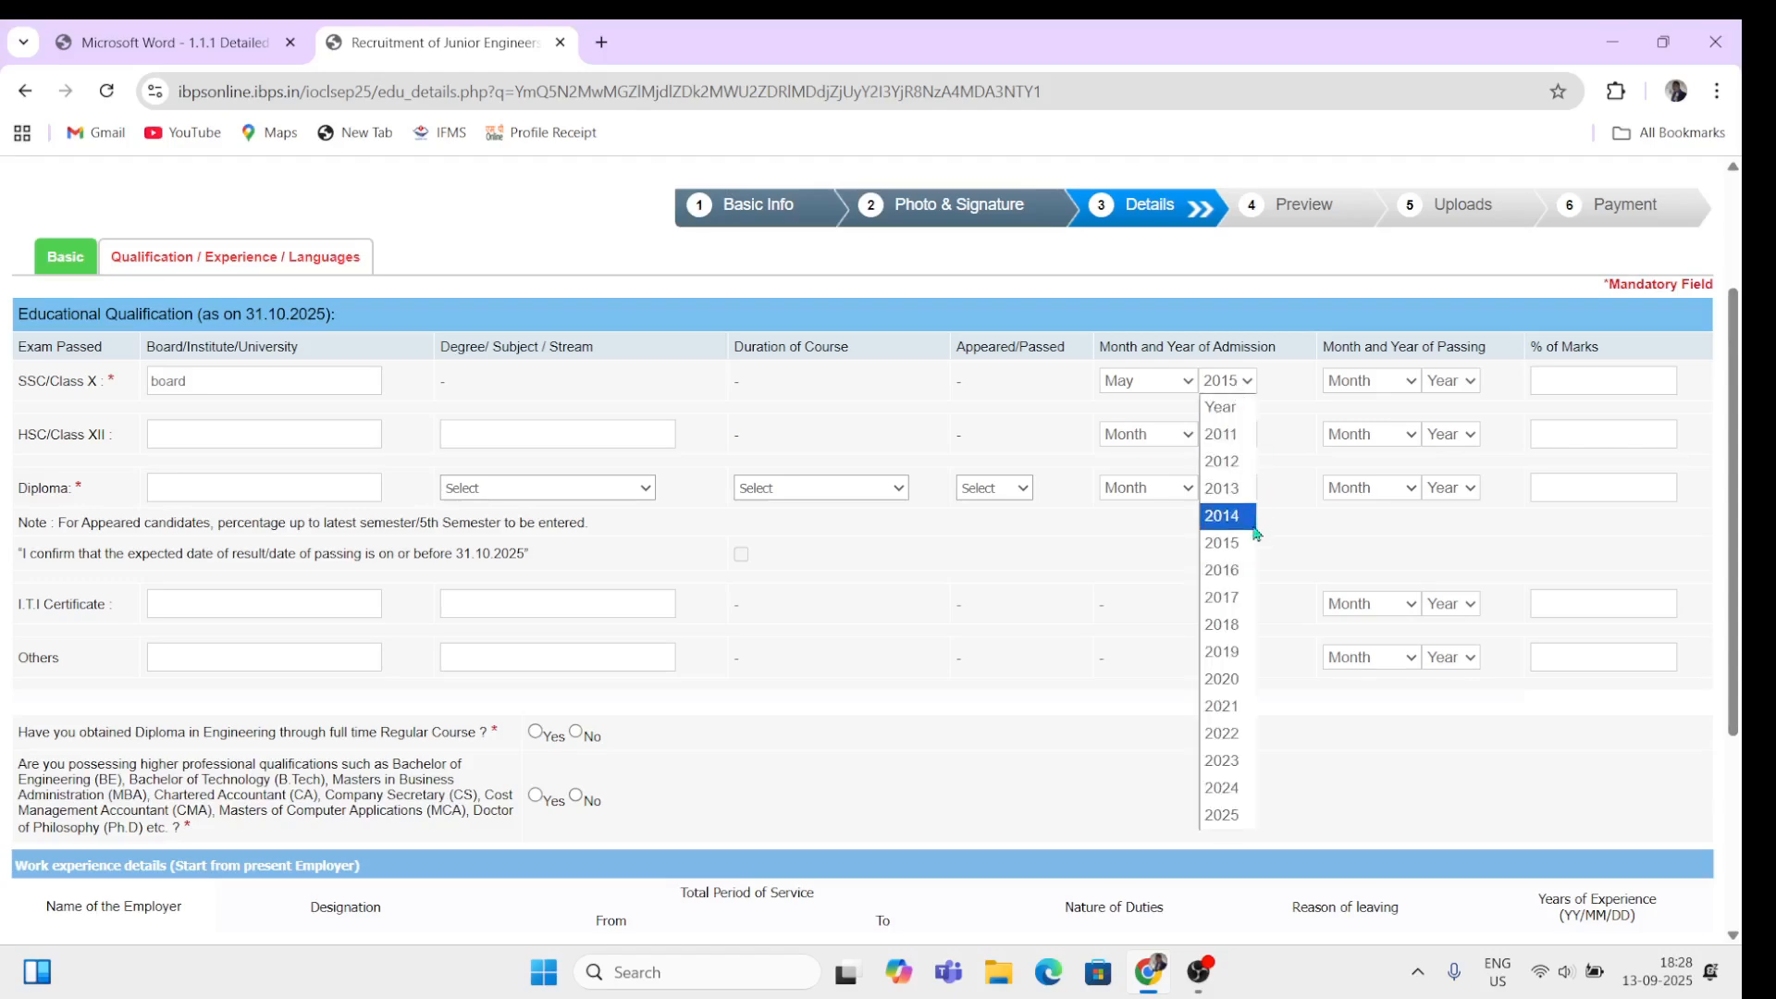
click(1237, 519)
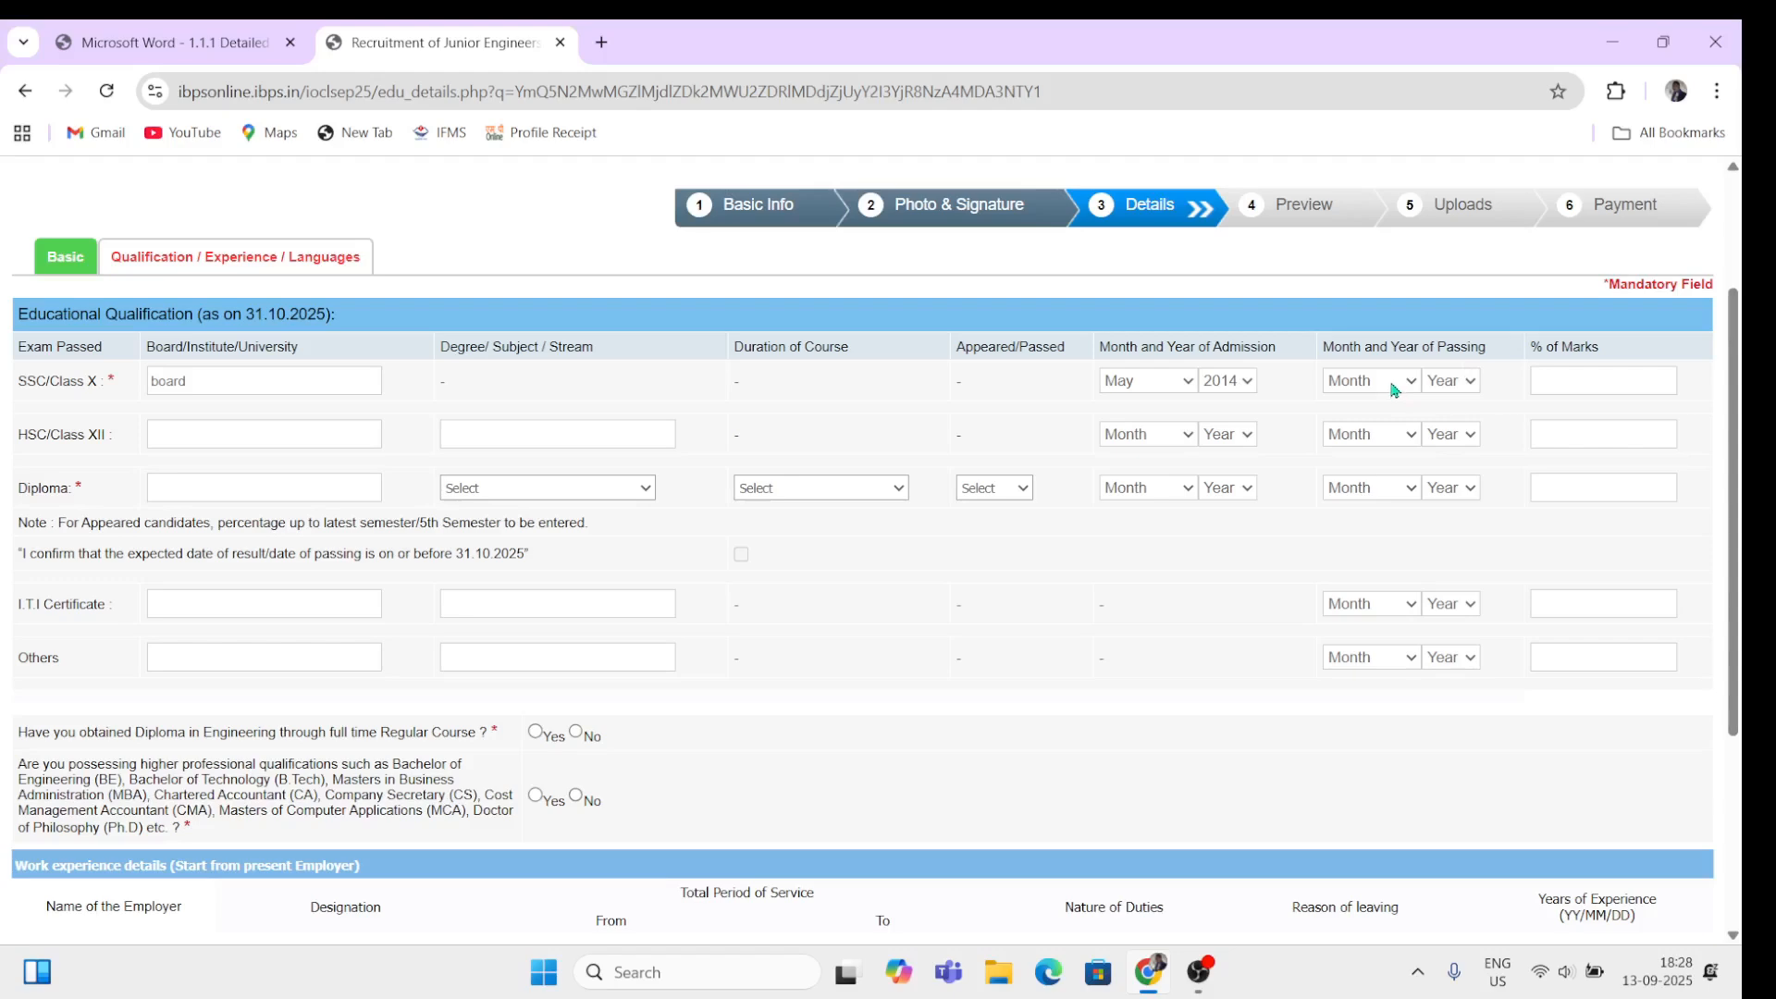
Step: Set the Class X passing date to May 2016 and marks to 76.00%
click(1394, 388)
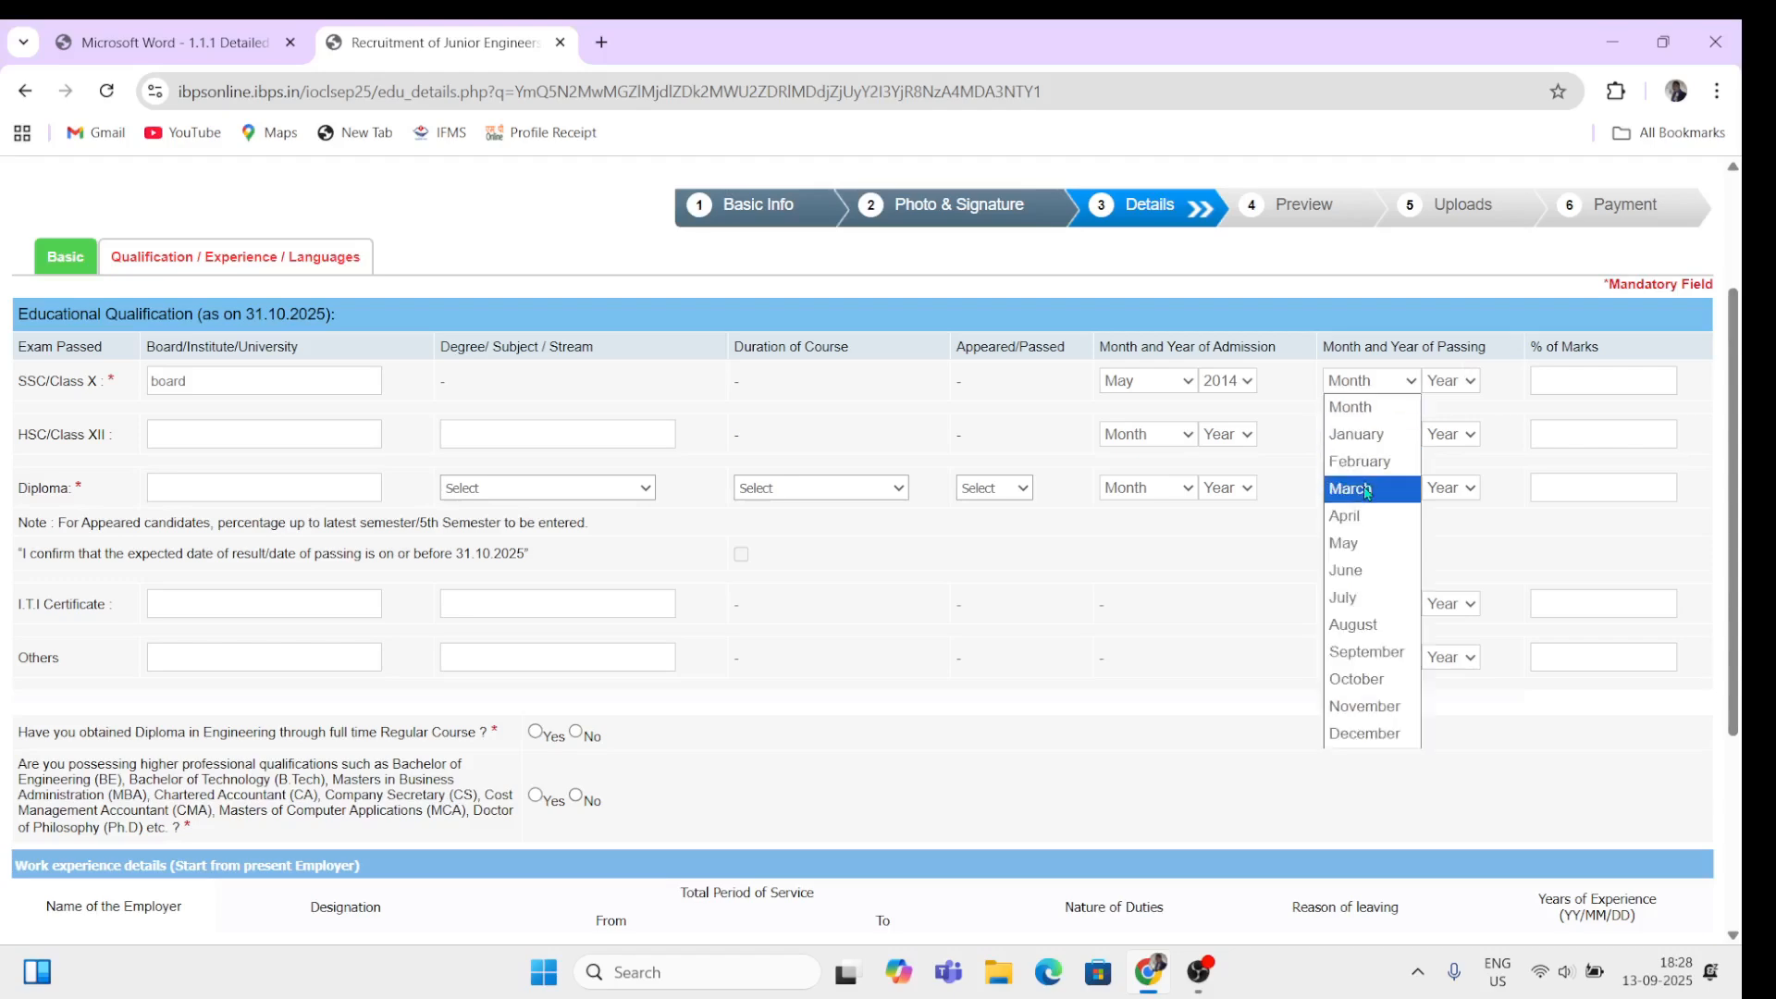
click(1360, 543)
click(1448, 381)
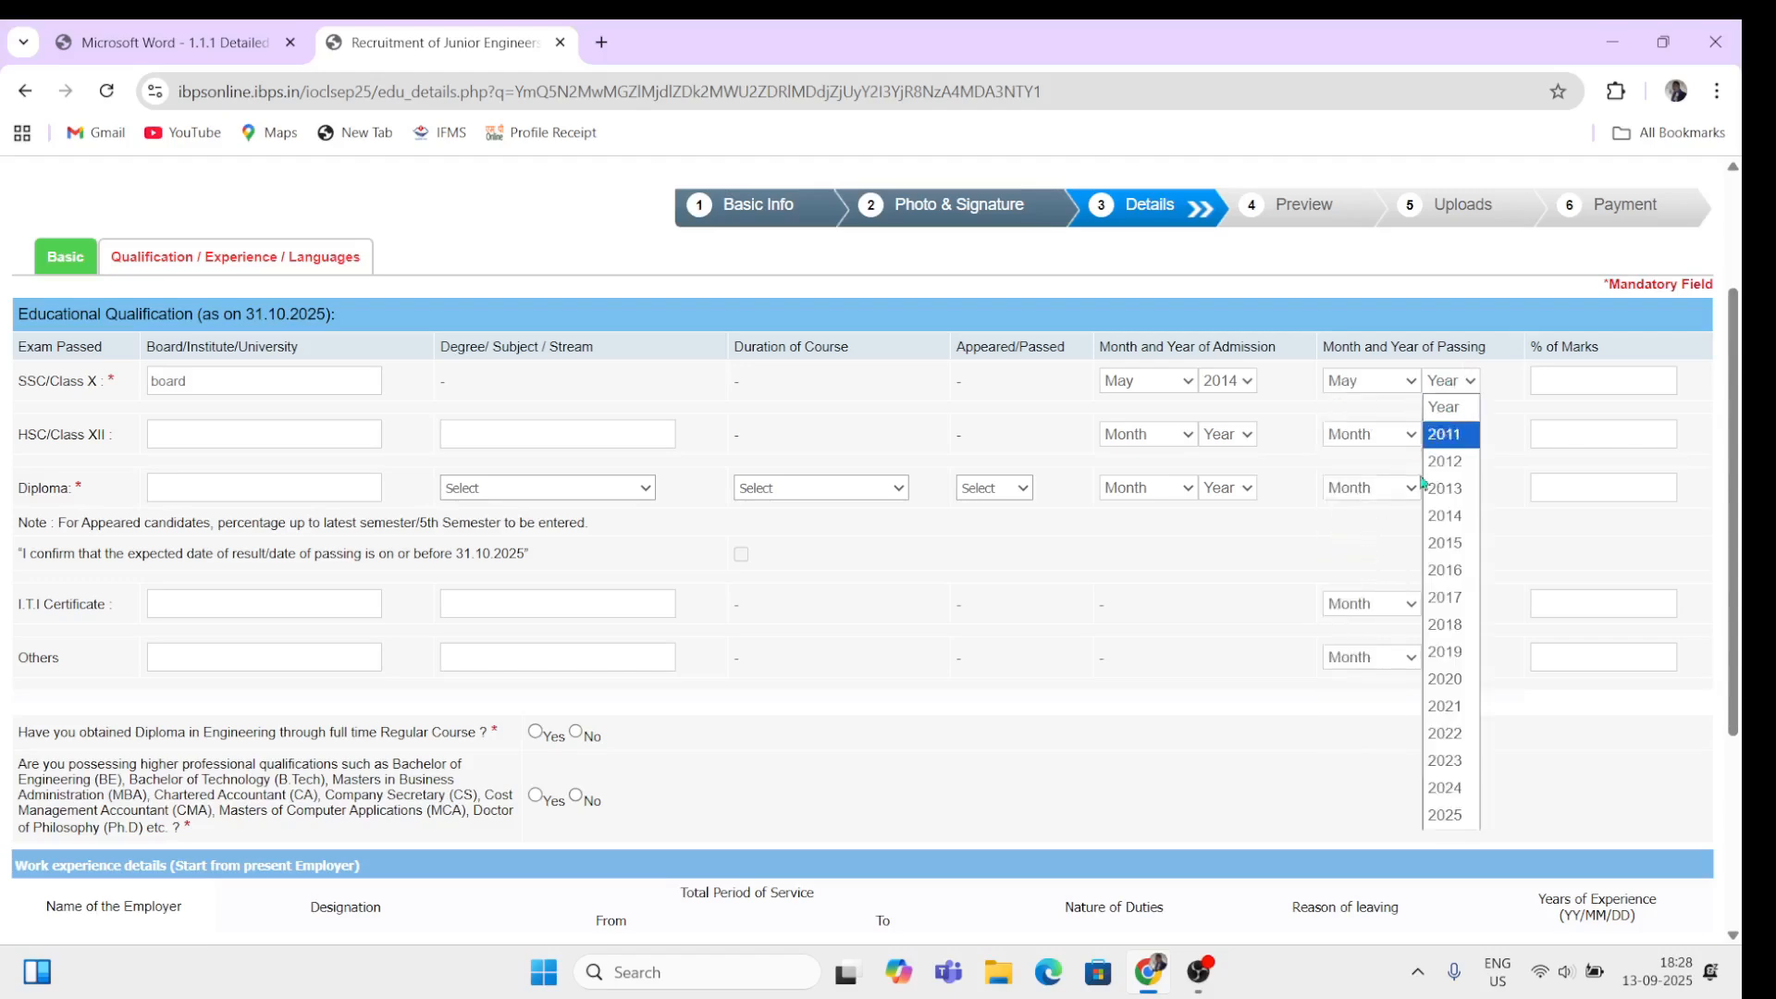
click(1445, 570)
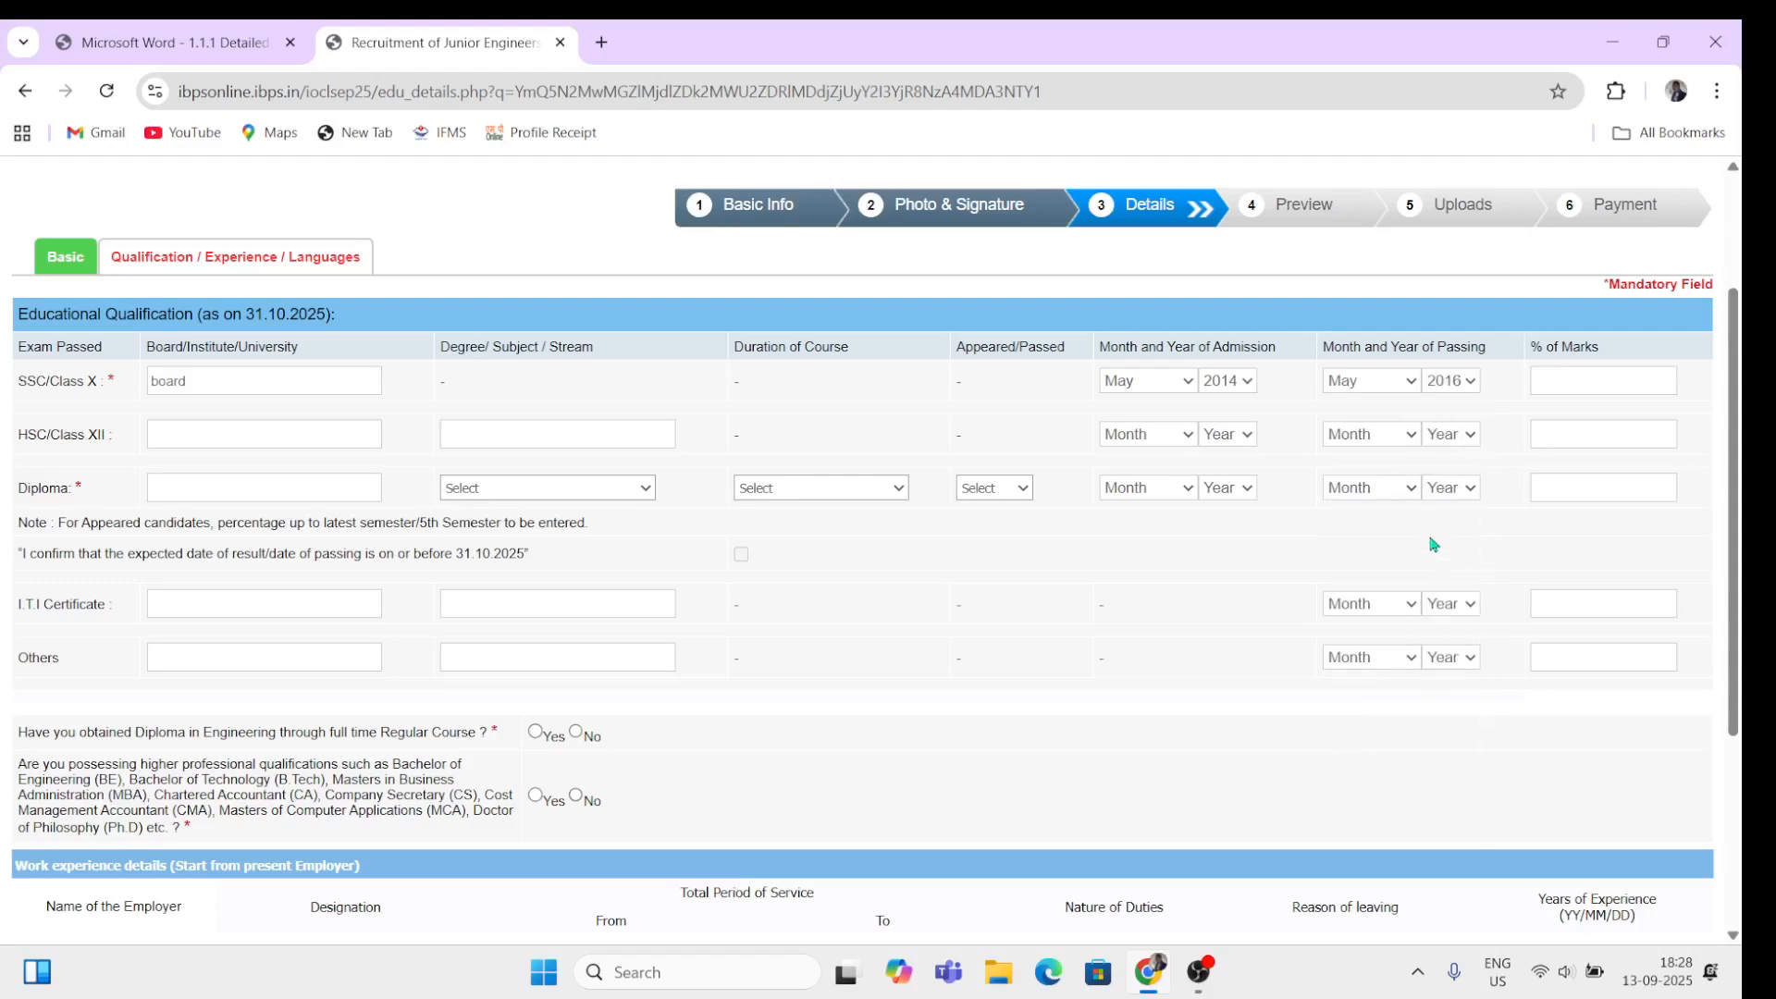
click(1592, 383)
text(76)
click(1272, 614)
Step: Enter 'board' as the Class XII board and Science as its stream
click(239, 447)
text(board)
click(536, 431)
text(nce)
Step: Set the Class XII admission date to April 2016
click(1145, 435)
click(1241, 442)
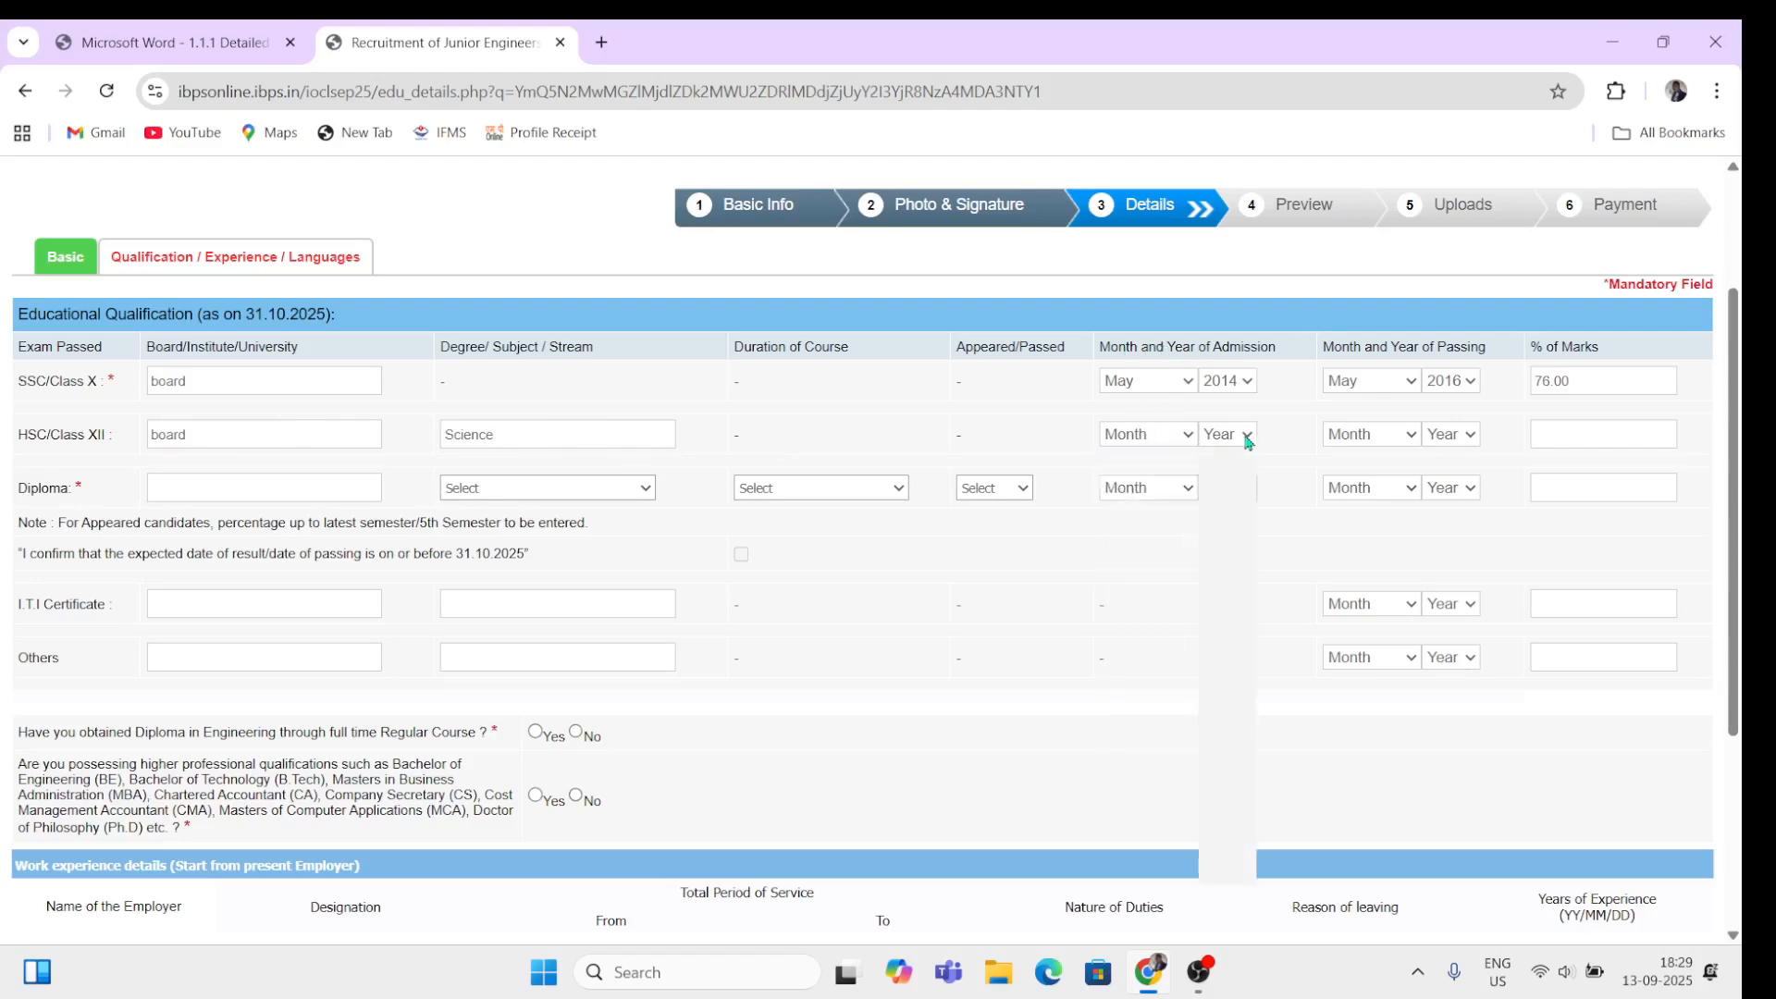
click(1214, 436)
click(1147, 435)
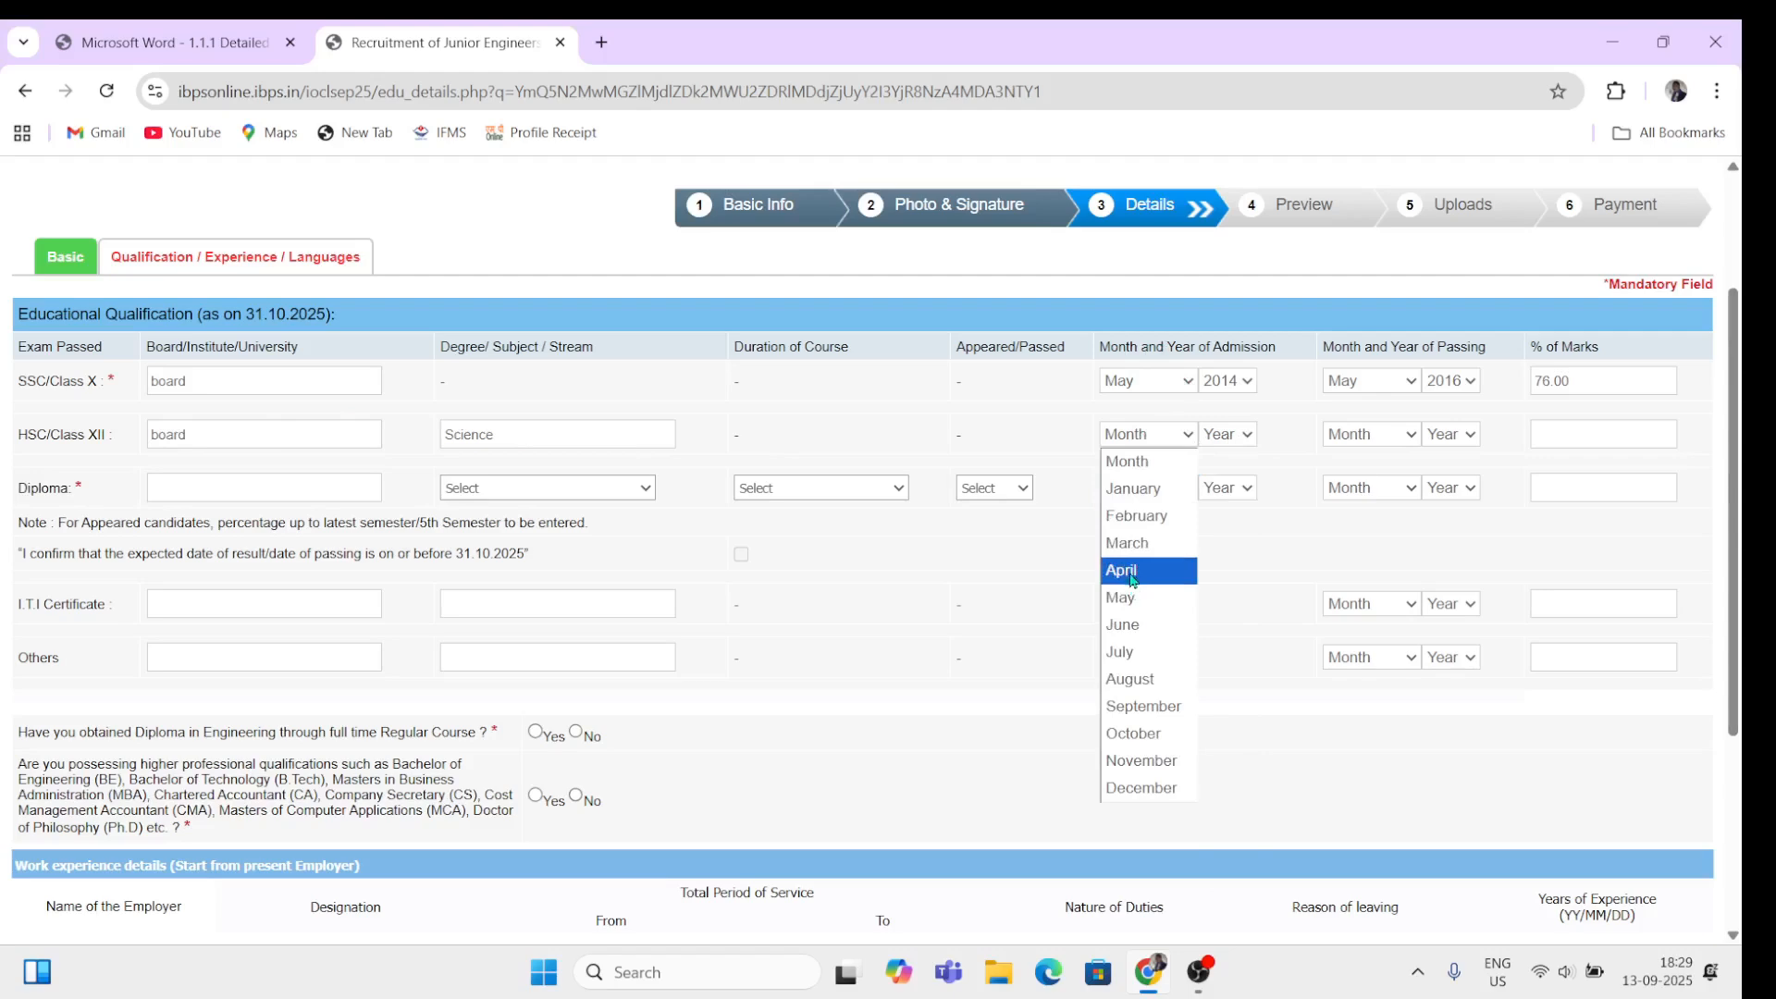
click(1134, 574)
click(1236, 435)
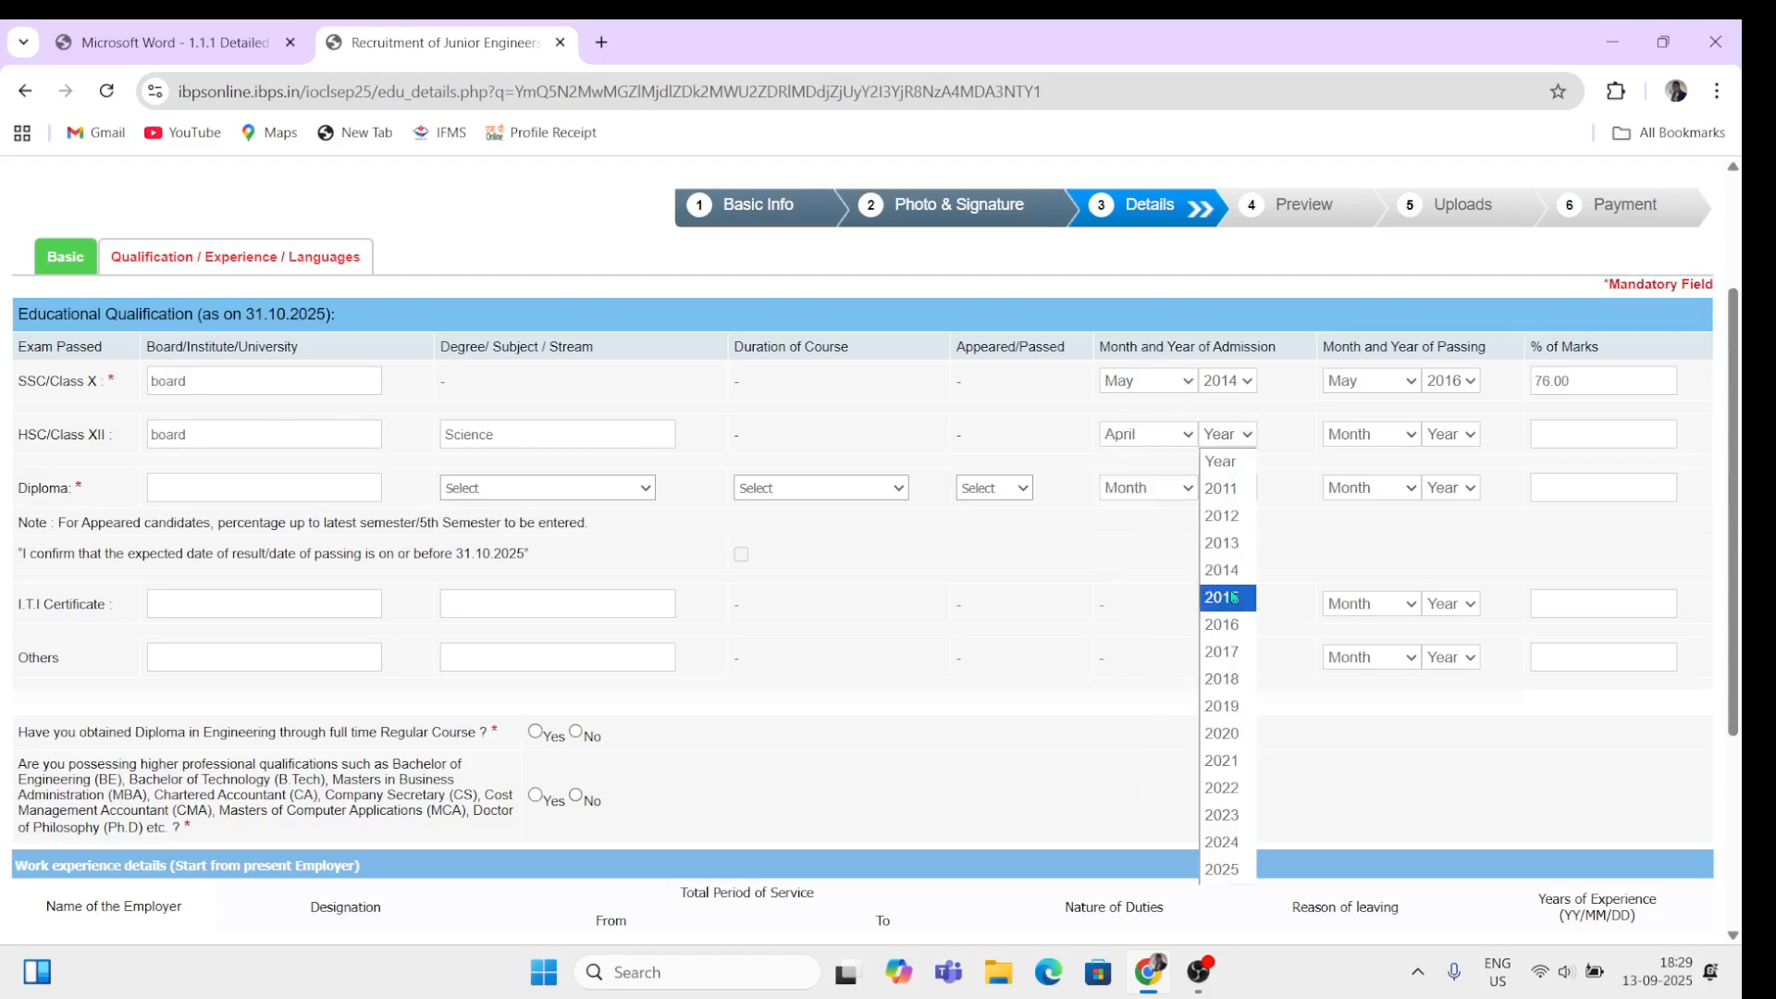
click(1240, 624)
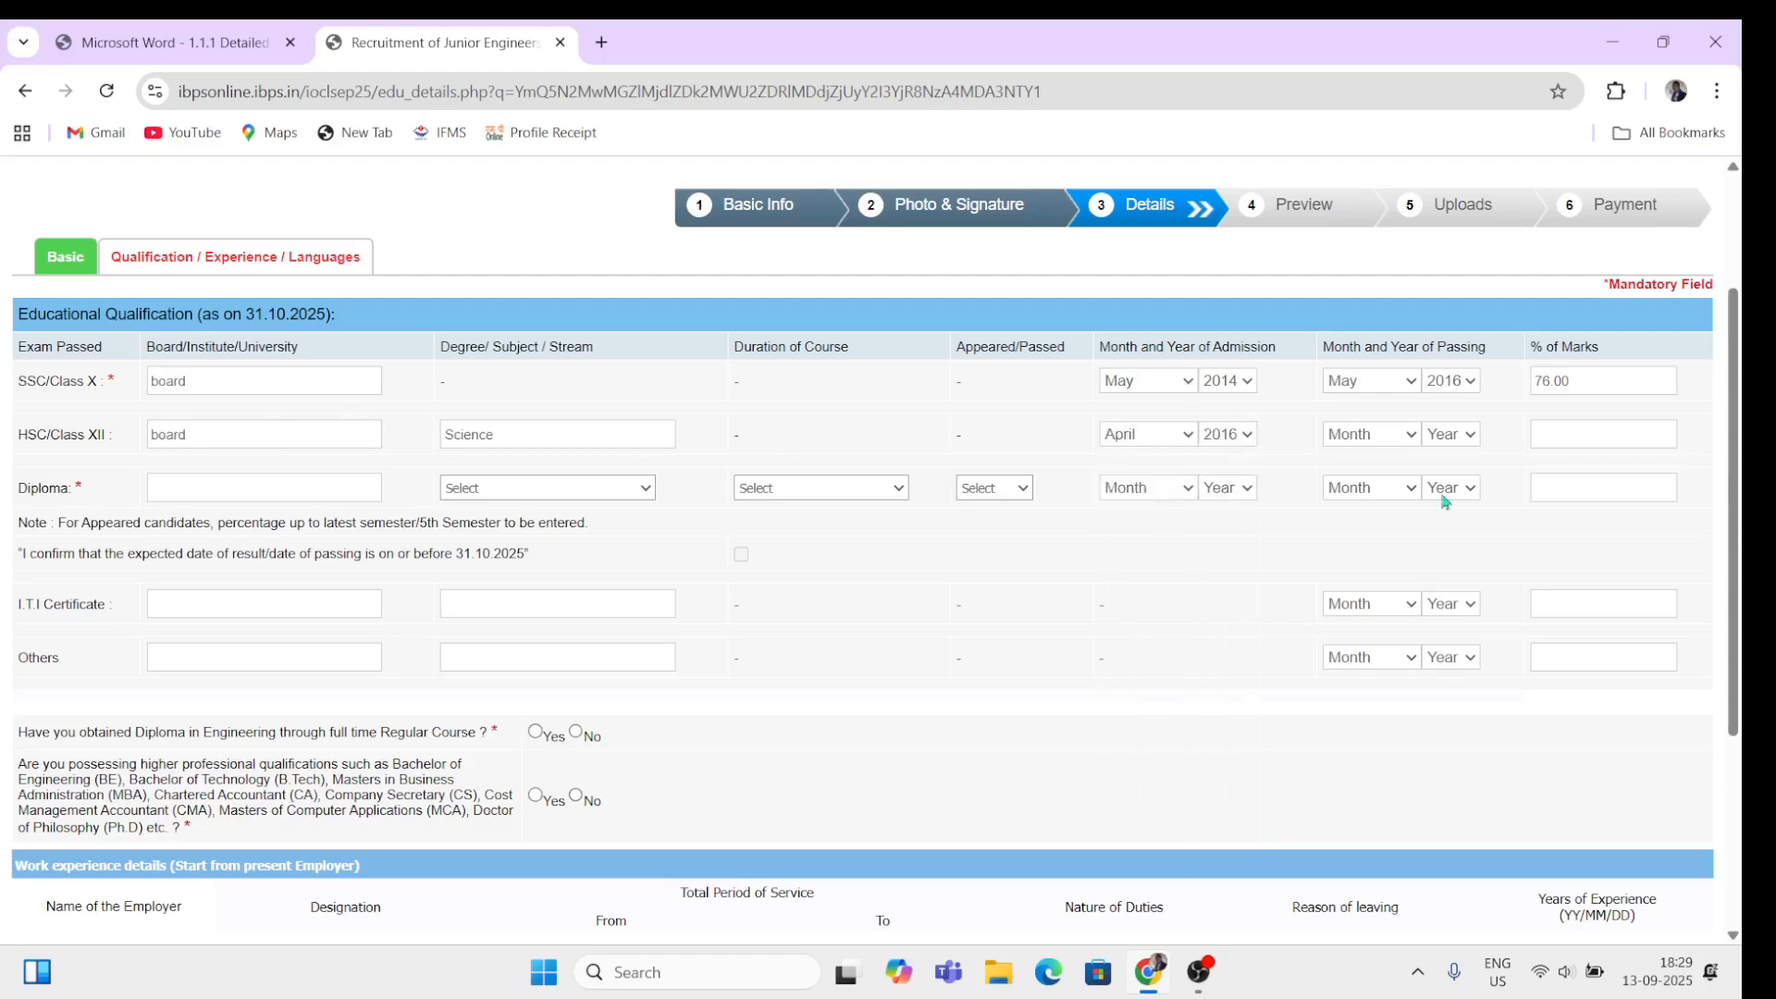
Step: Set the Class XII passing date to May 2018, correcting the year from 2017
click(1368, 442)
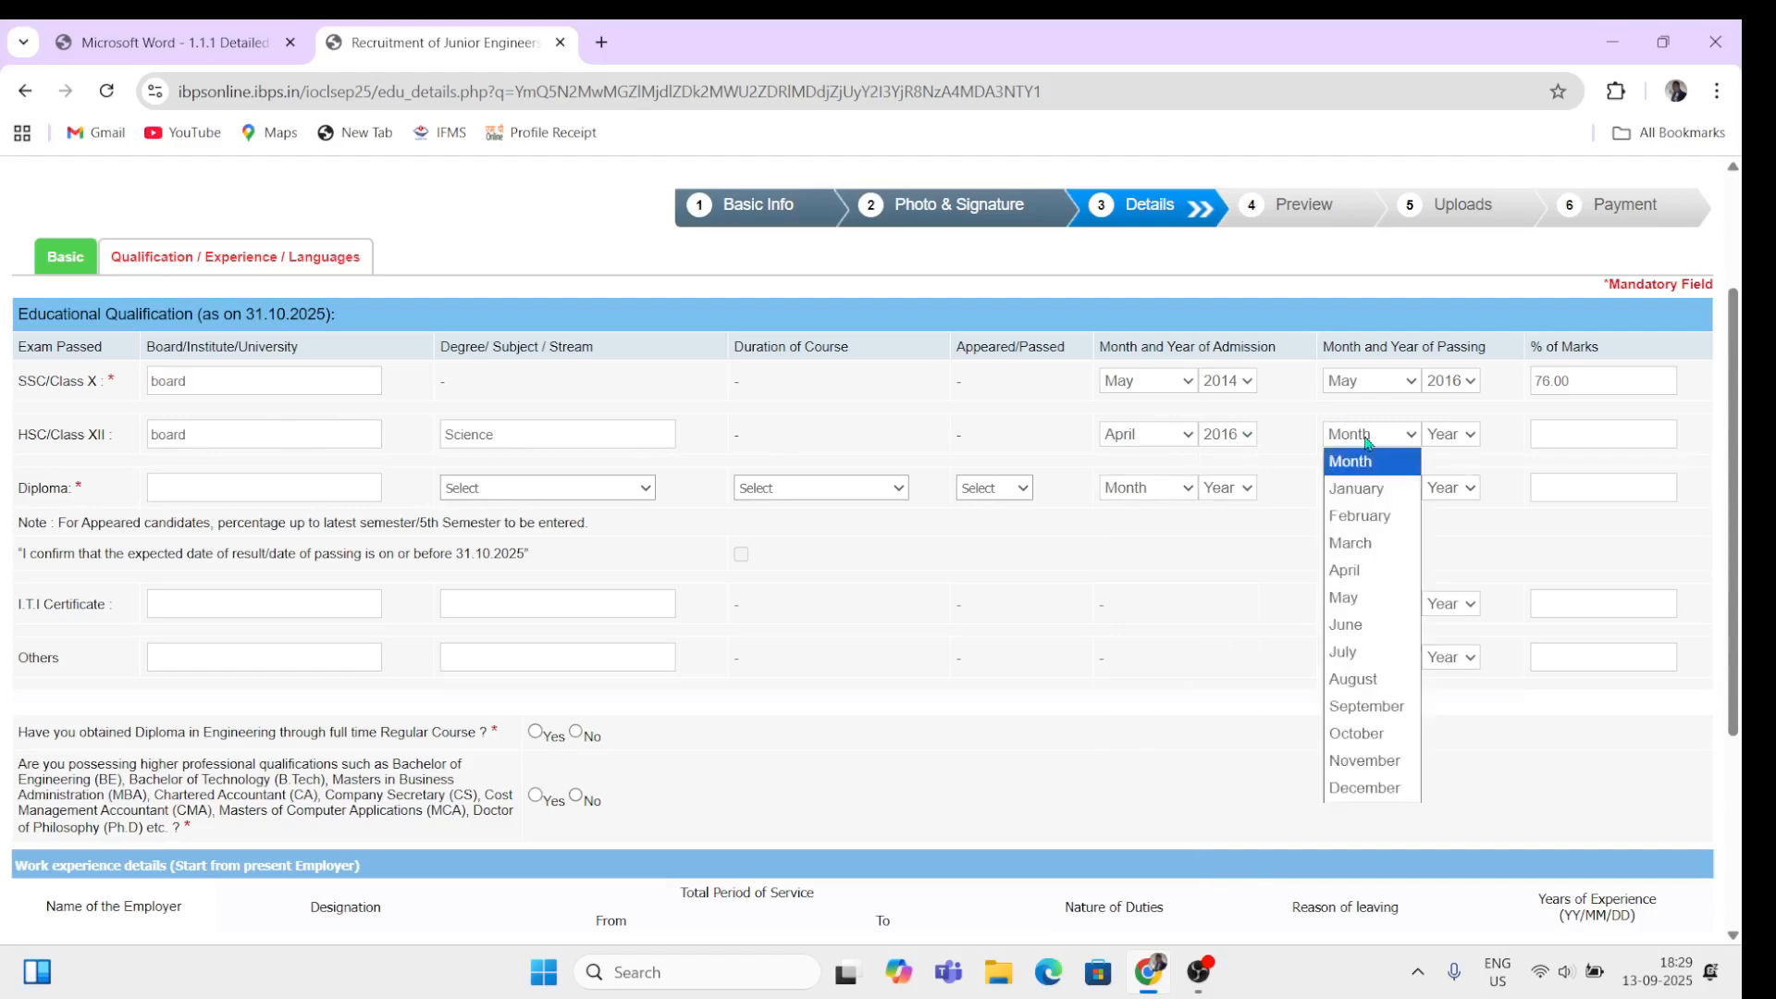
click(1360, 596)
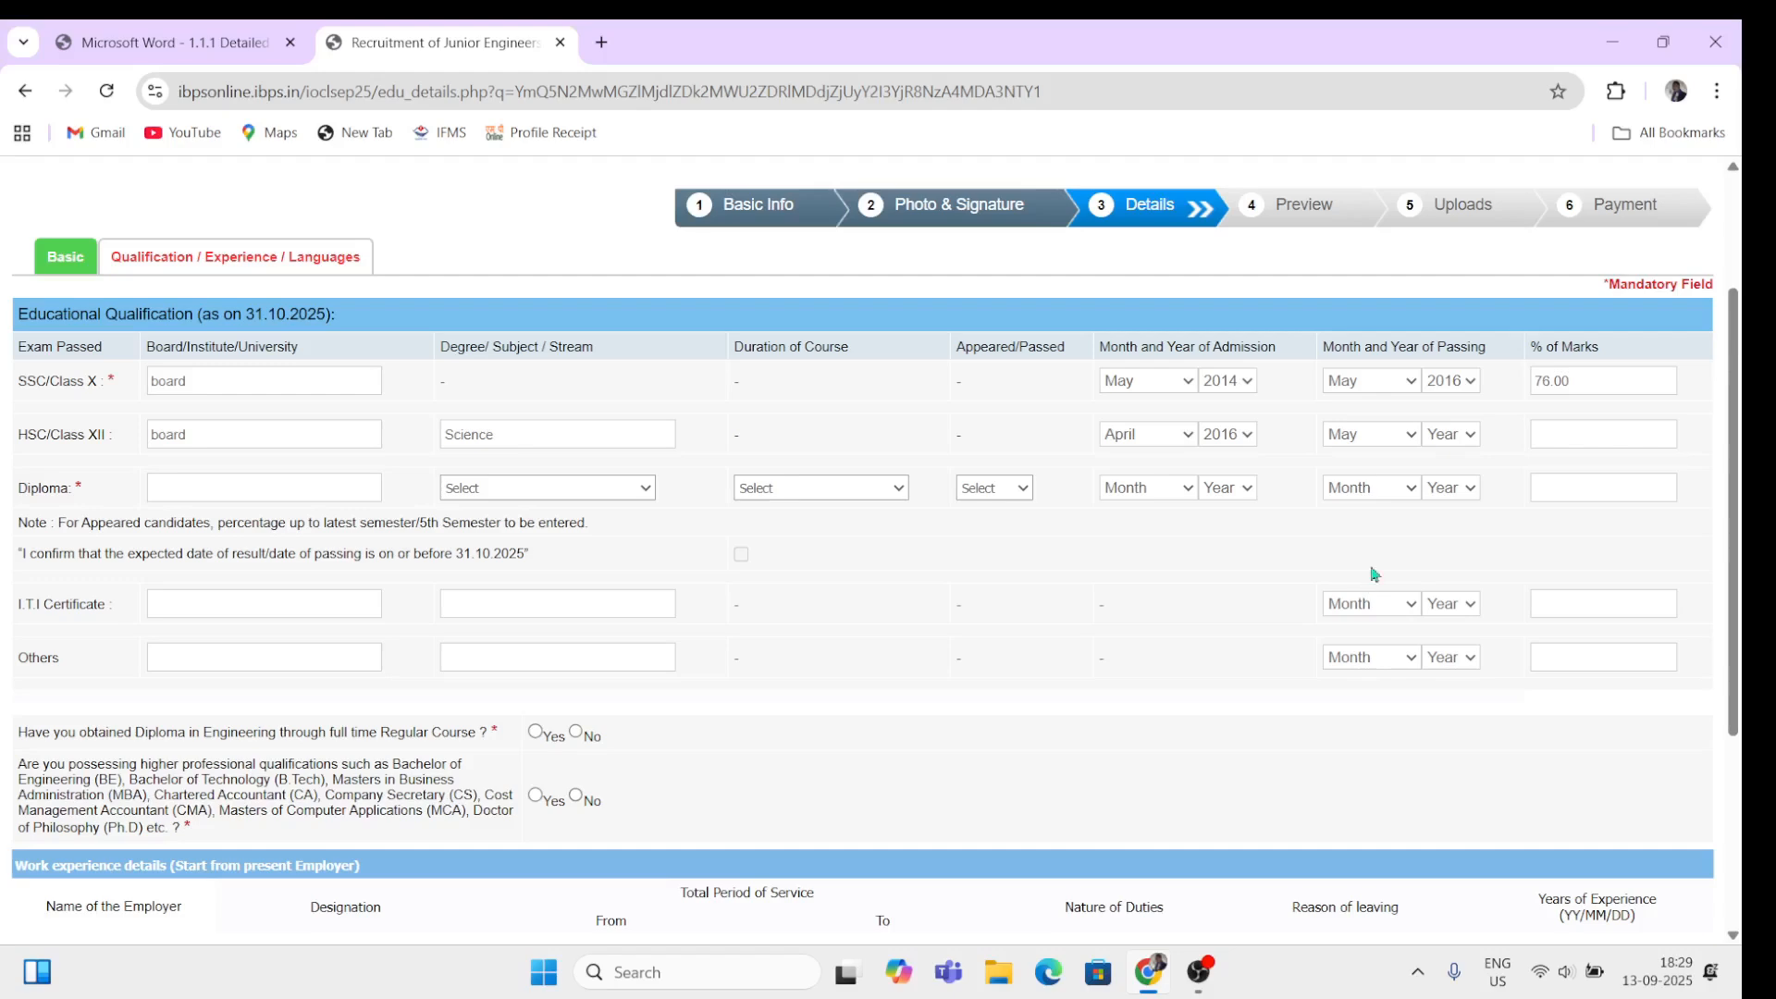
click(1453, 437)
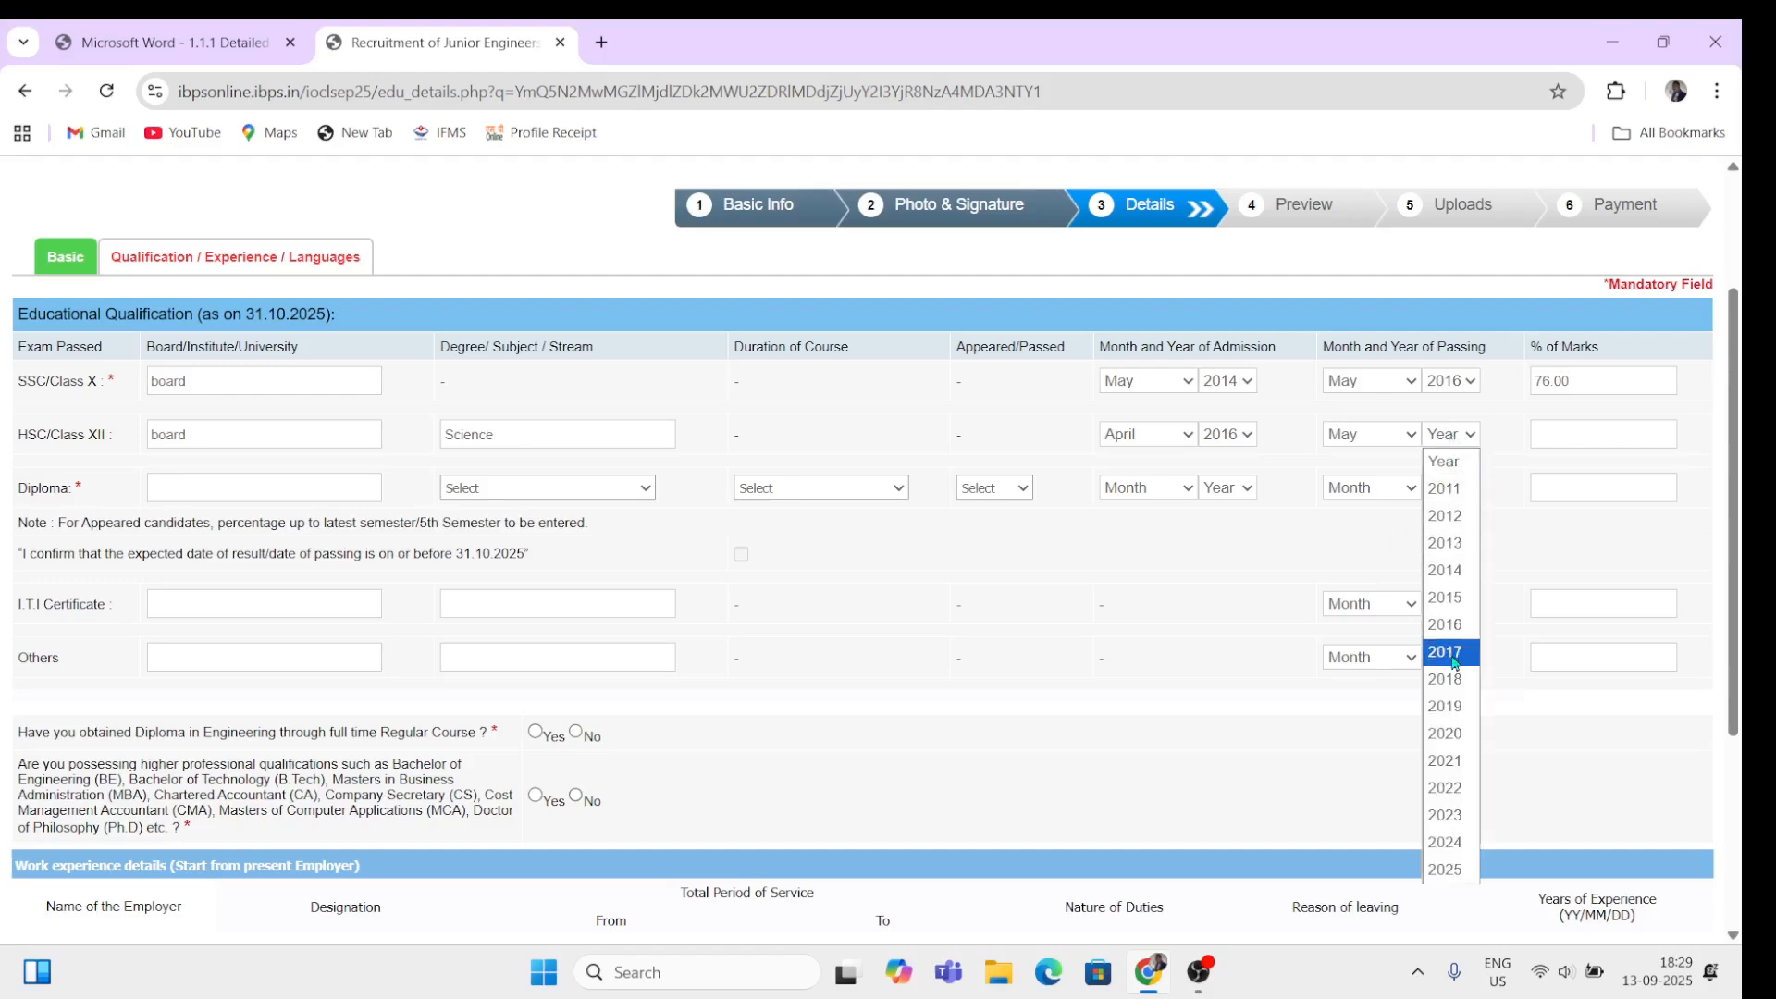
click(1453, 661)
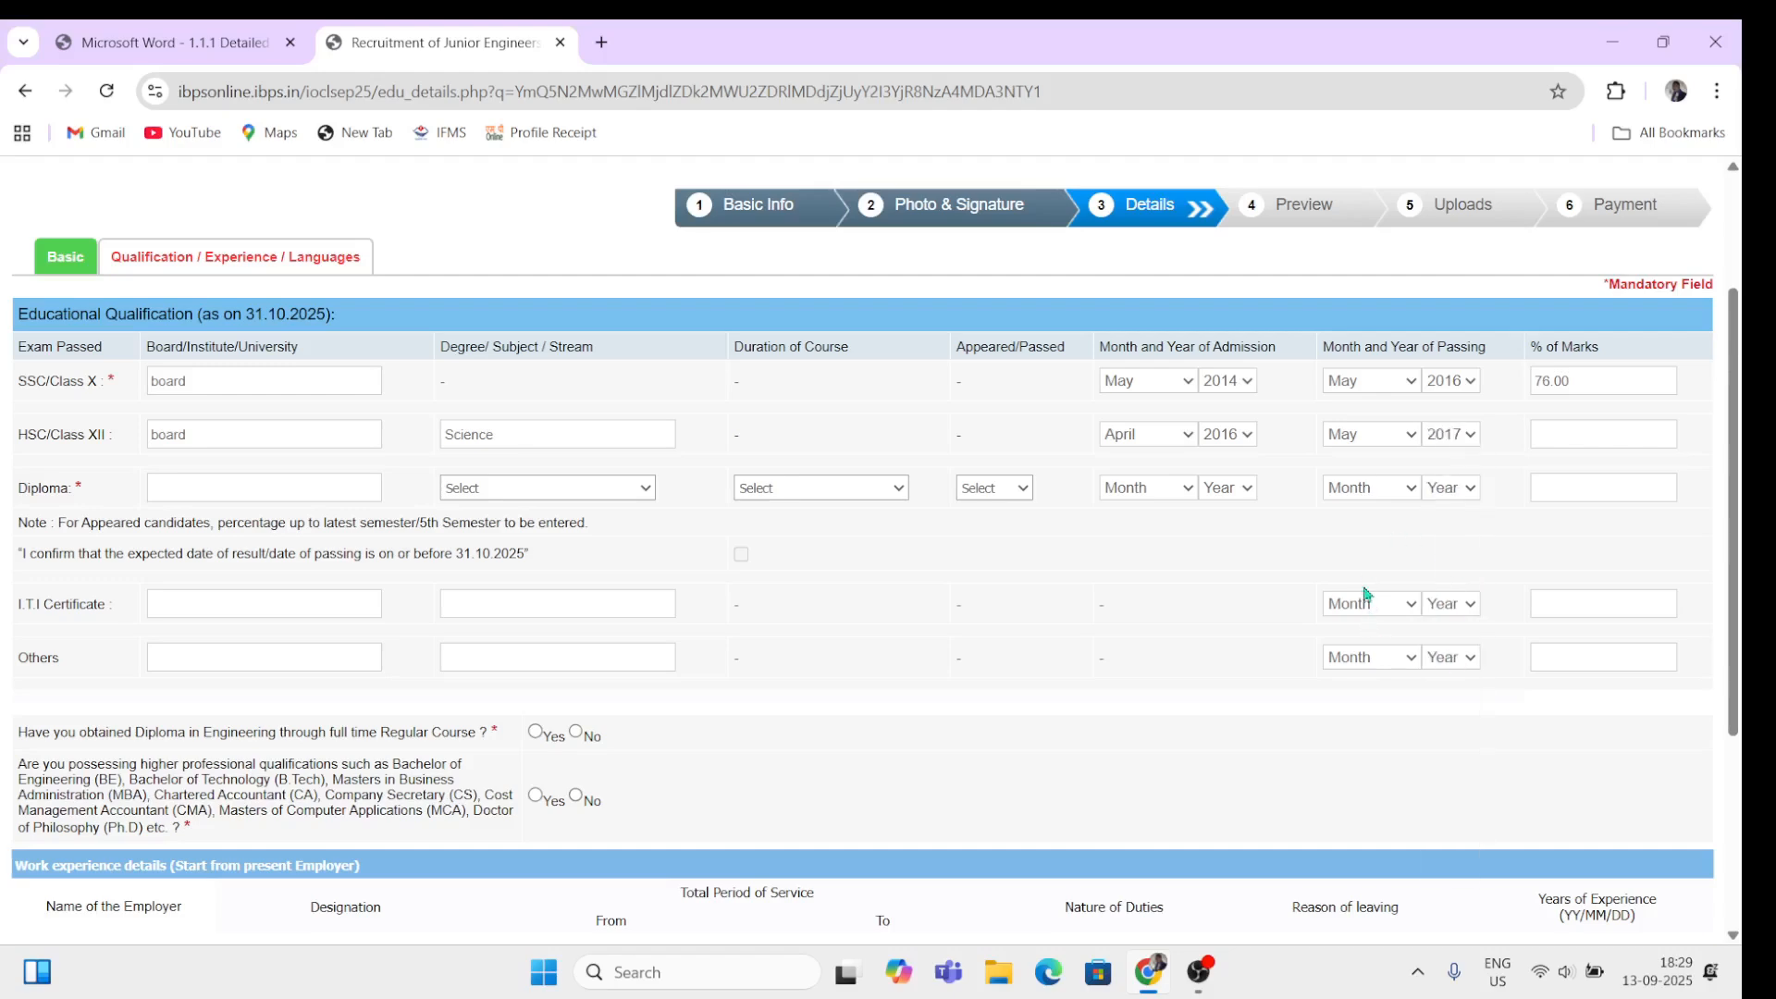
click(1579, 434)
click(1454, 434)
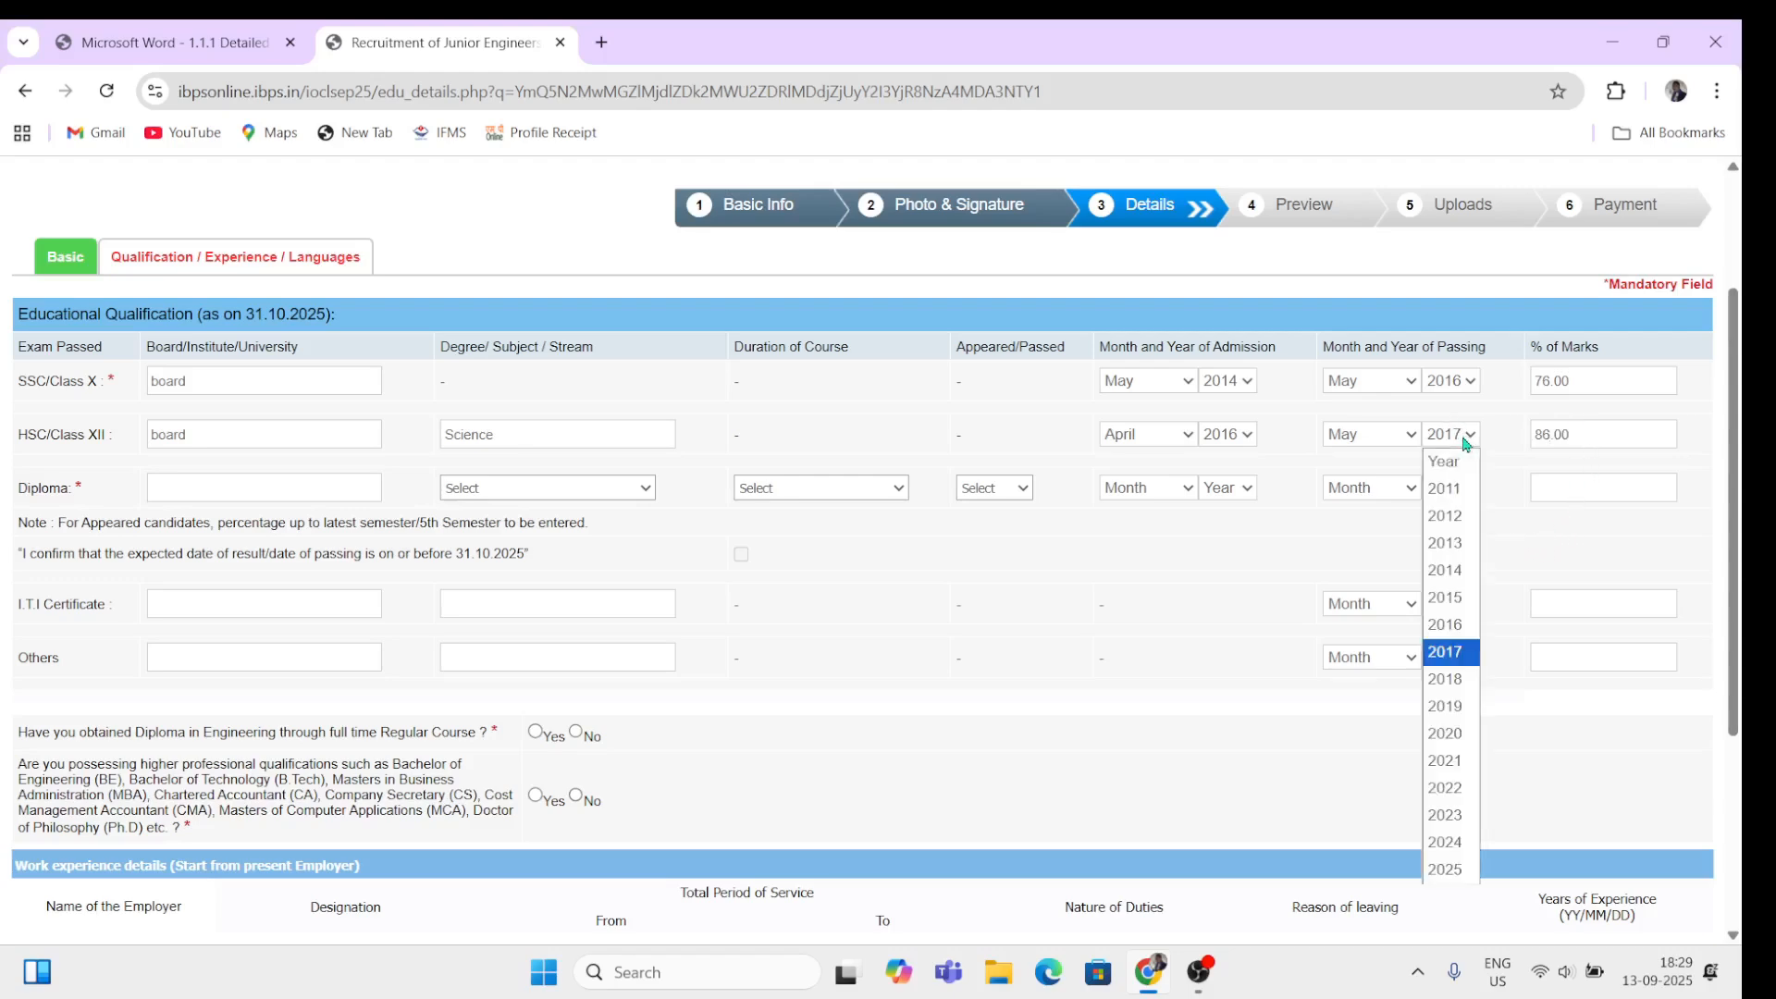
click(1471, 680)
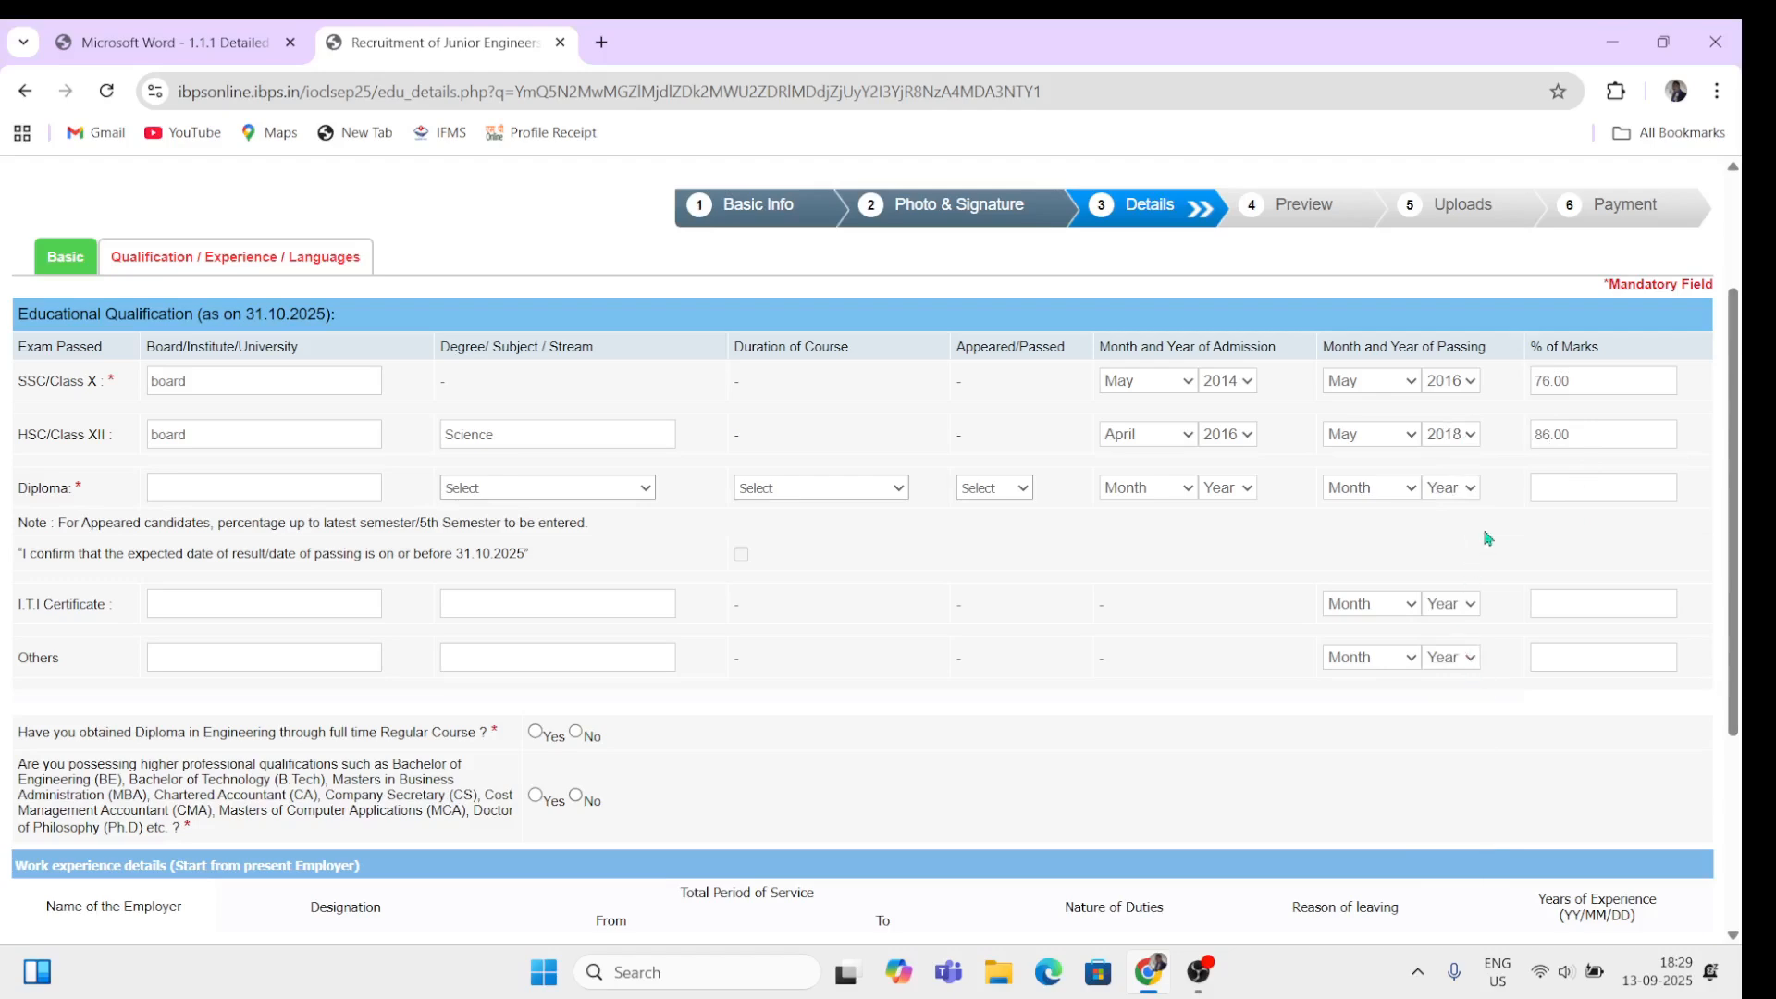
click(1579, 435)
Step: Enter 'university name' as the Diploma board, with Electrical stream and Regular Full Time (3 Years)
scroll(1332, 765, up, 2)
scroll(1332, 765, down, 5)
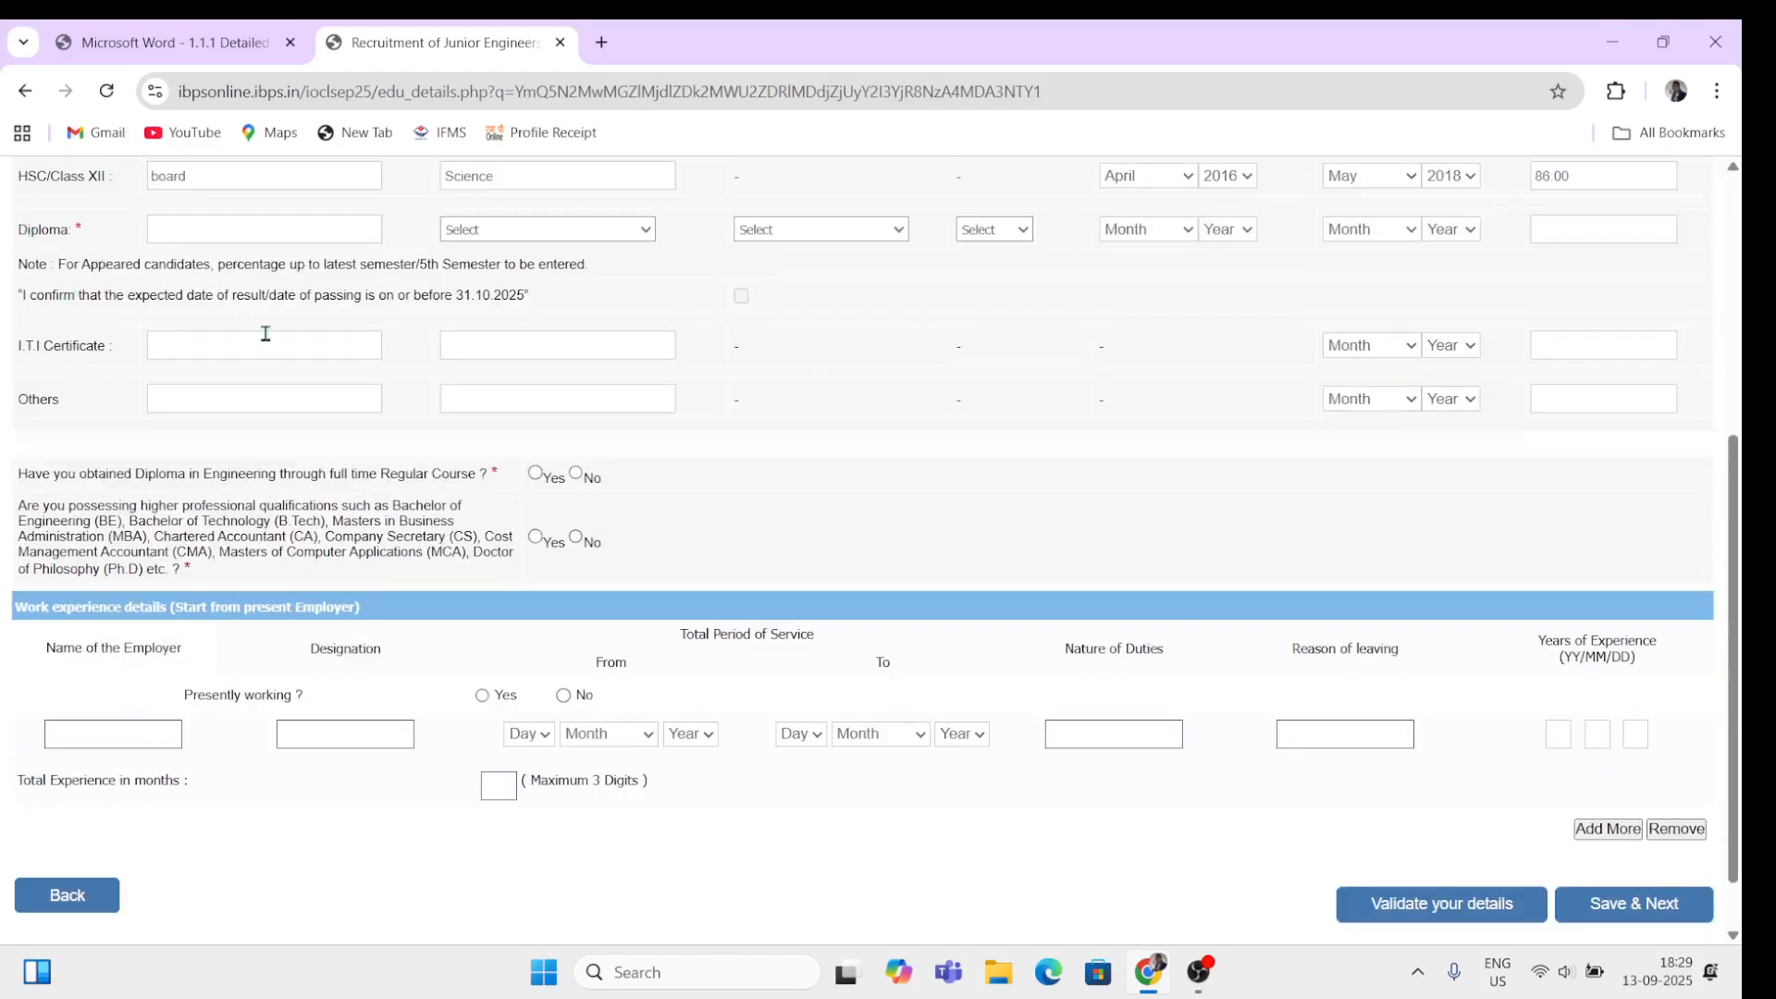
scroll(265, 333, up, 2)
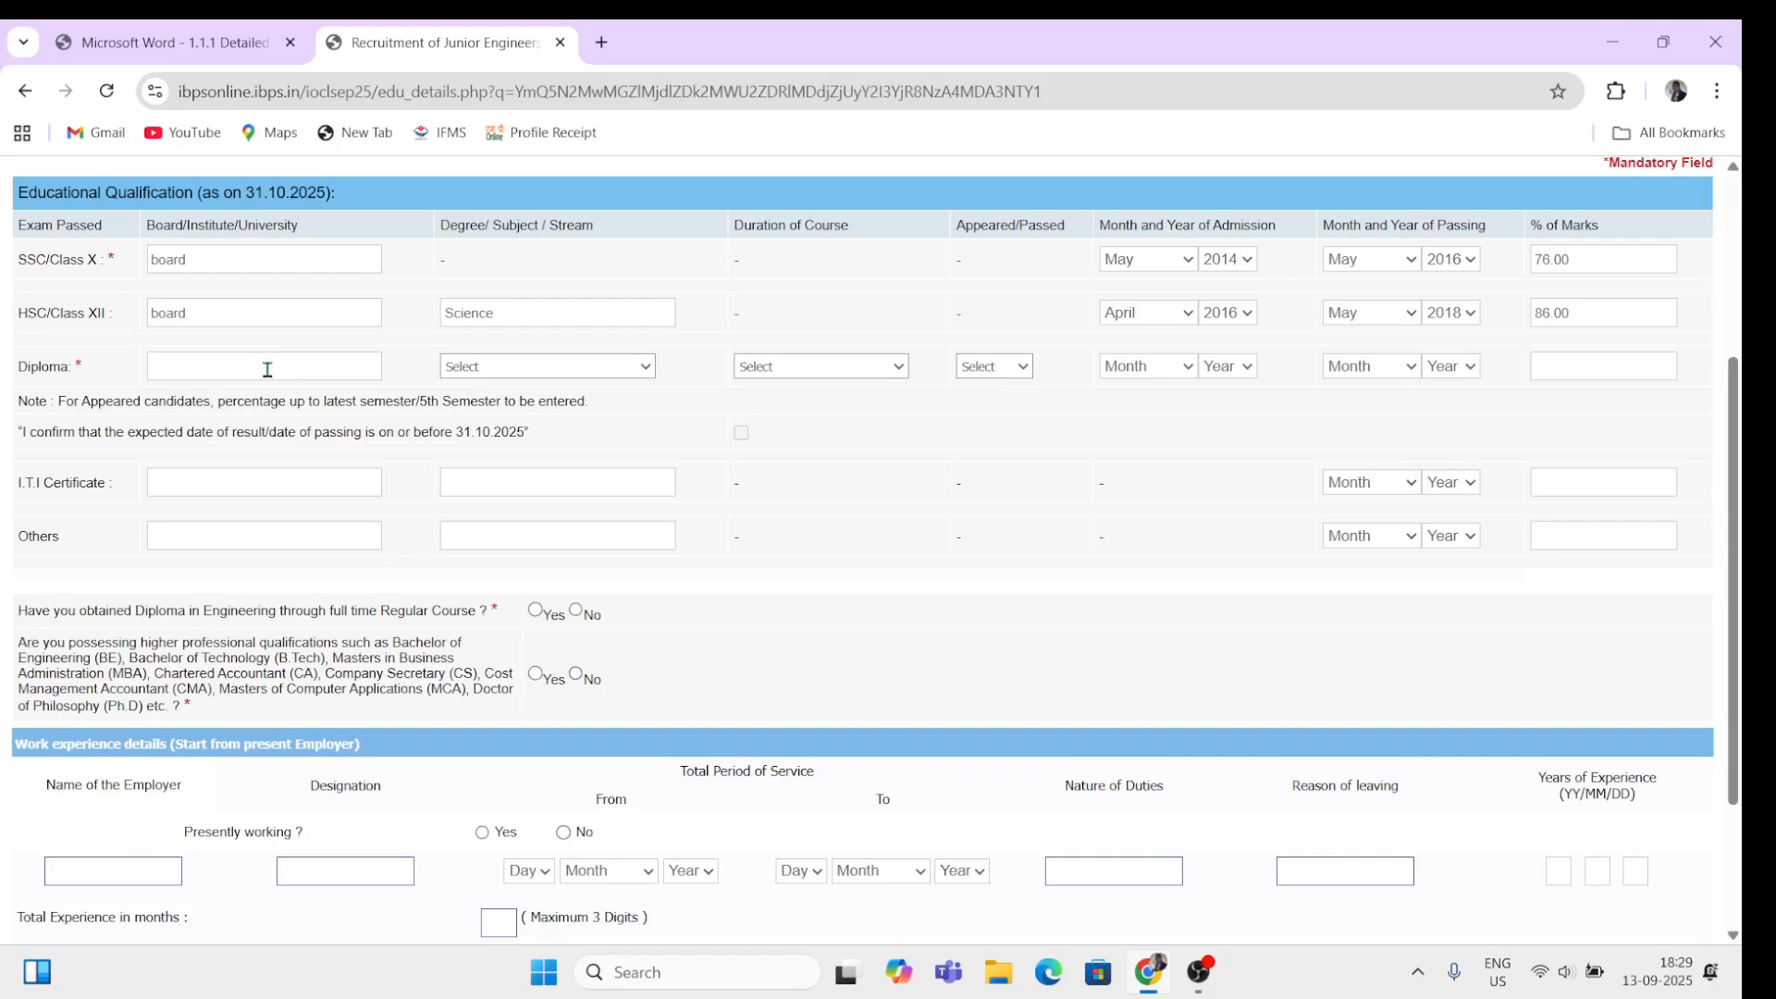
click(268, 369)
text(univ)
text(ersity name)
click(484, 368)
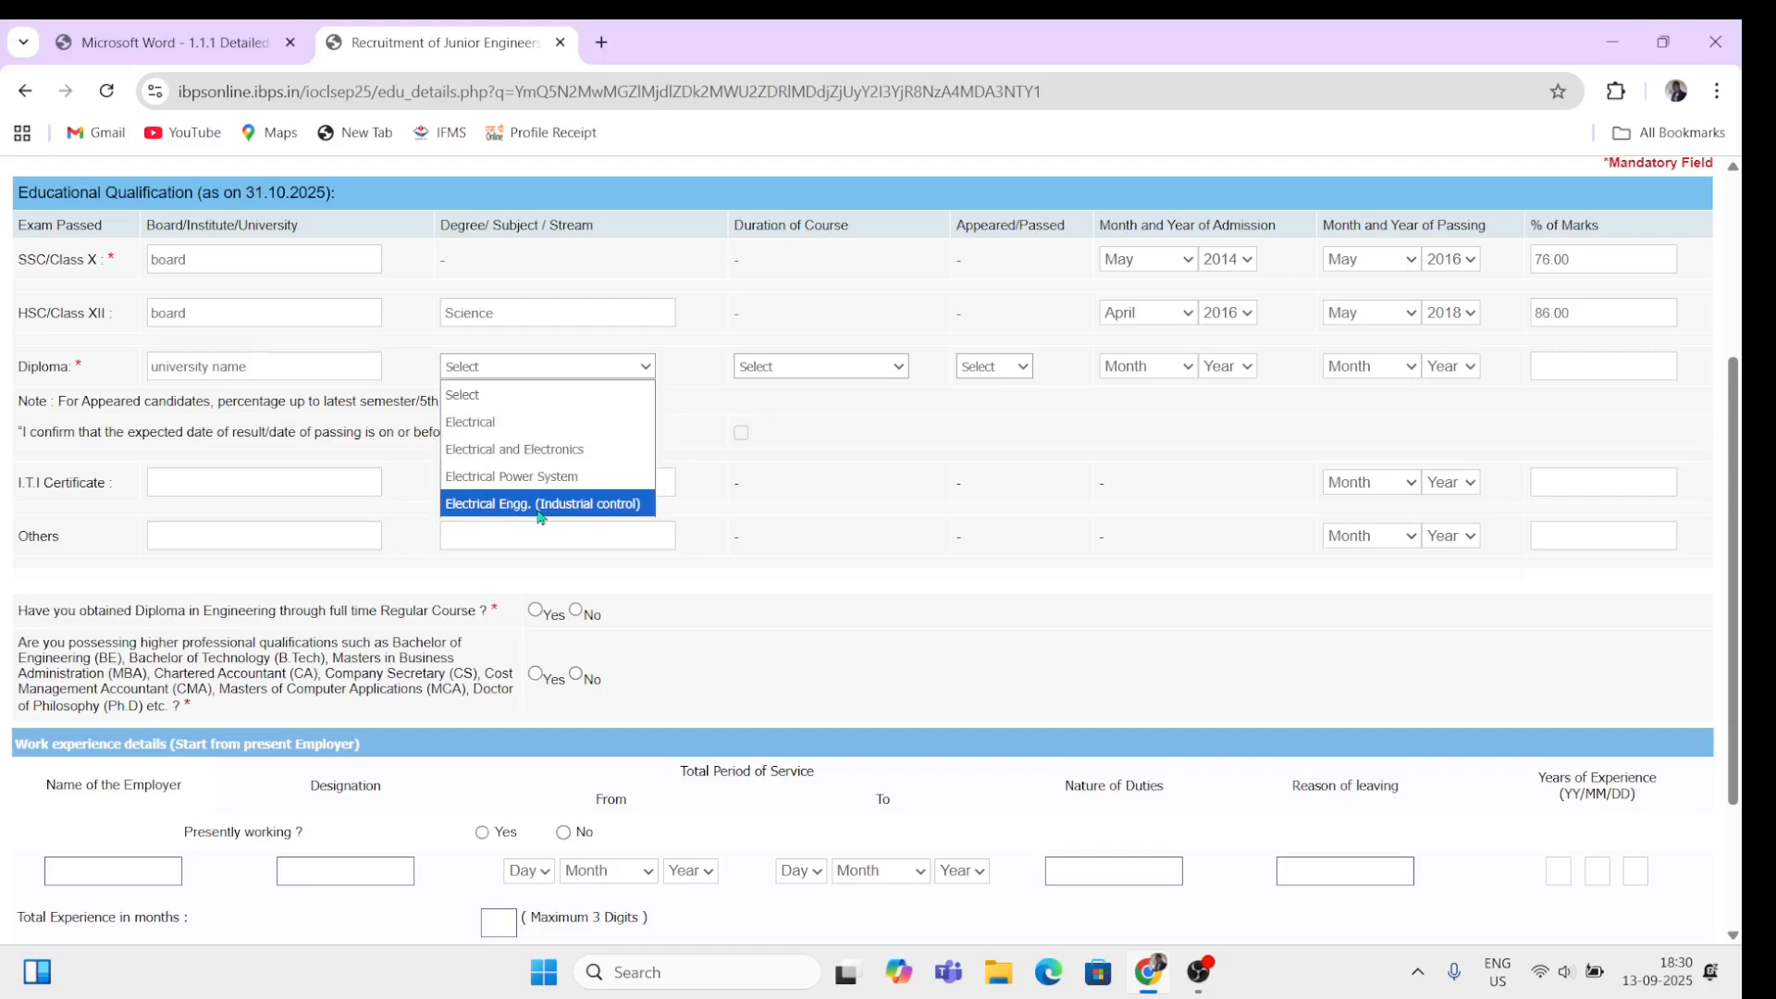
click(487, 424)
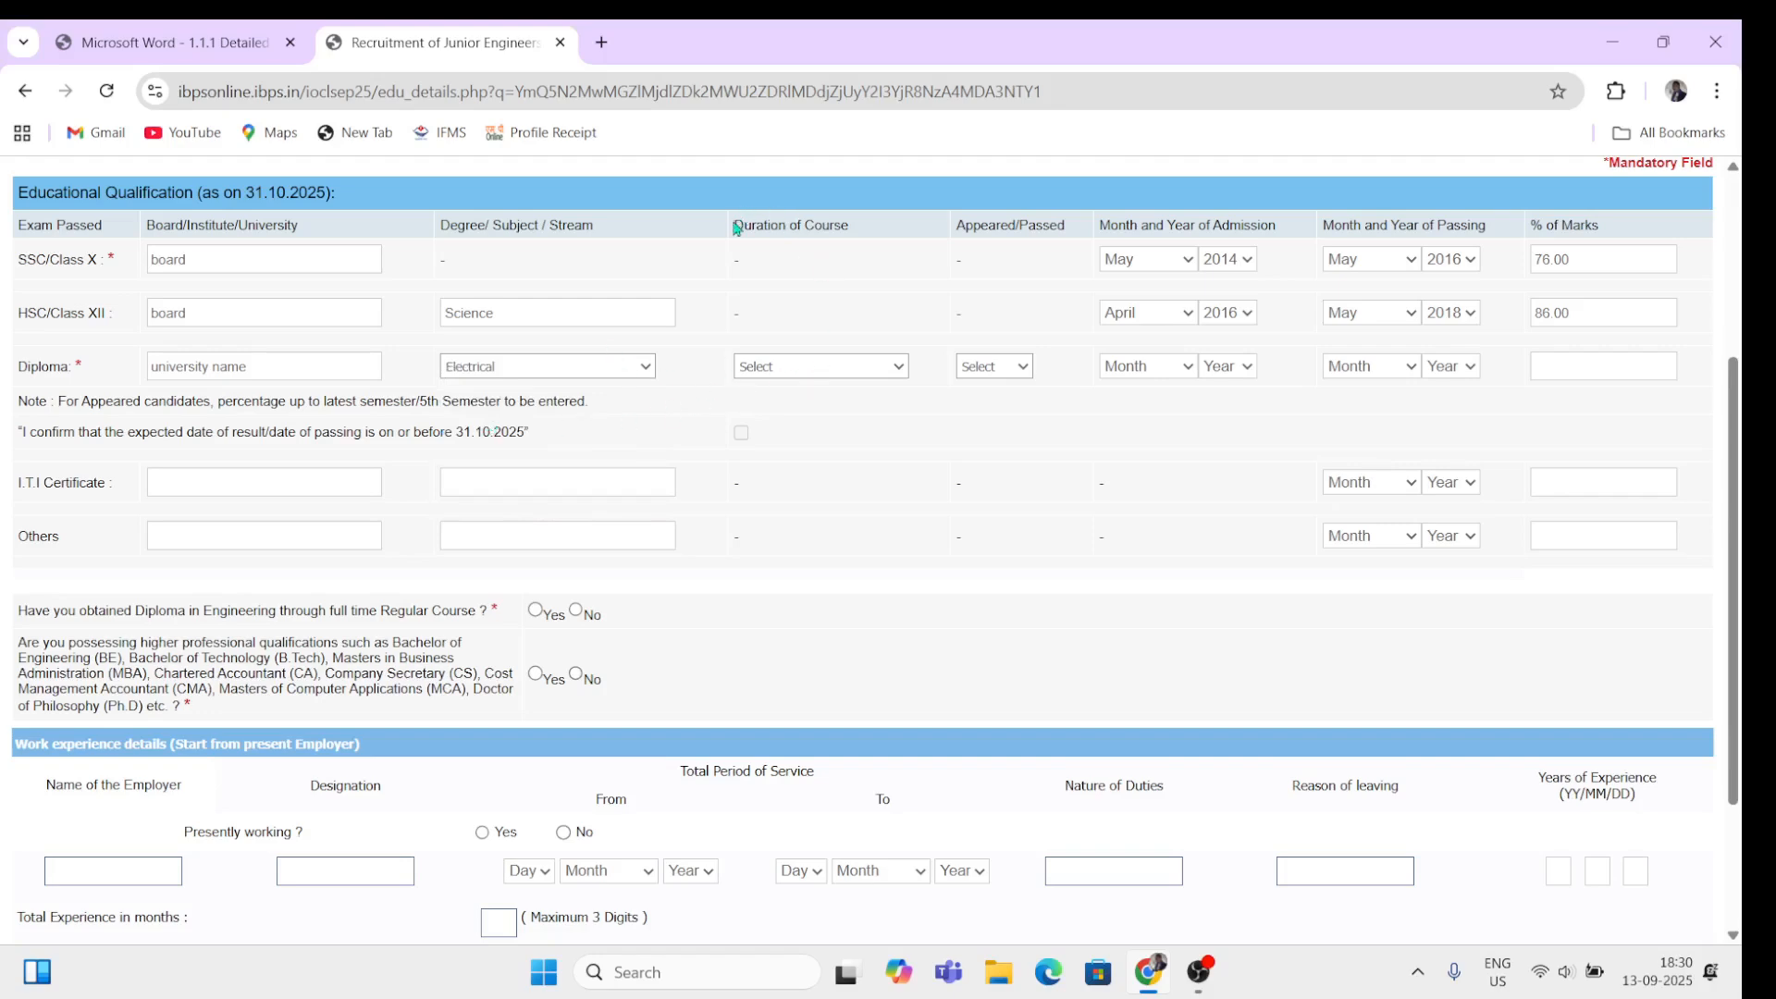
click(848, 367)
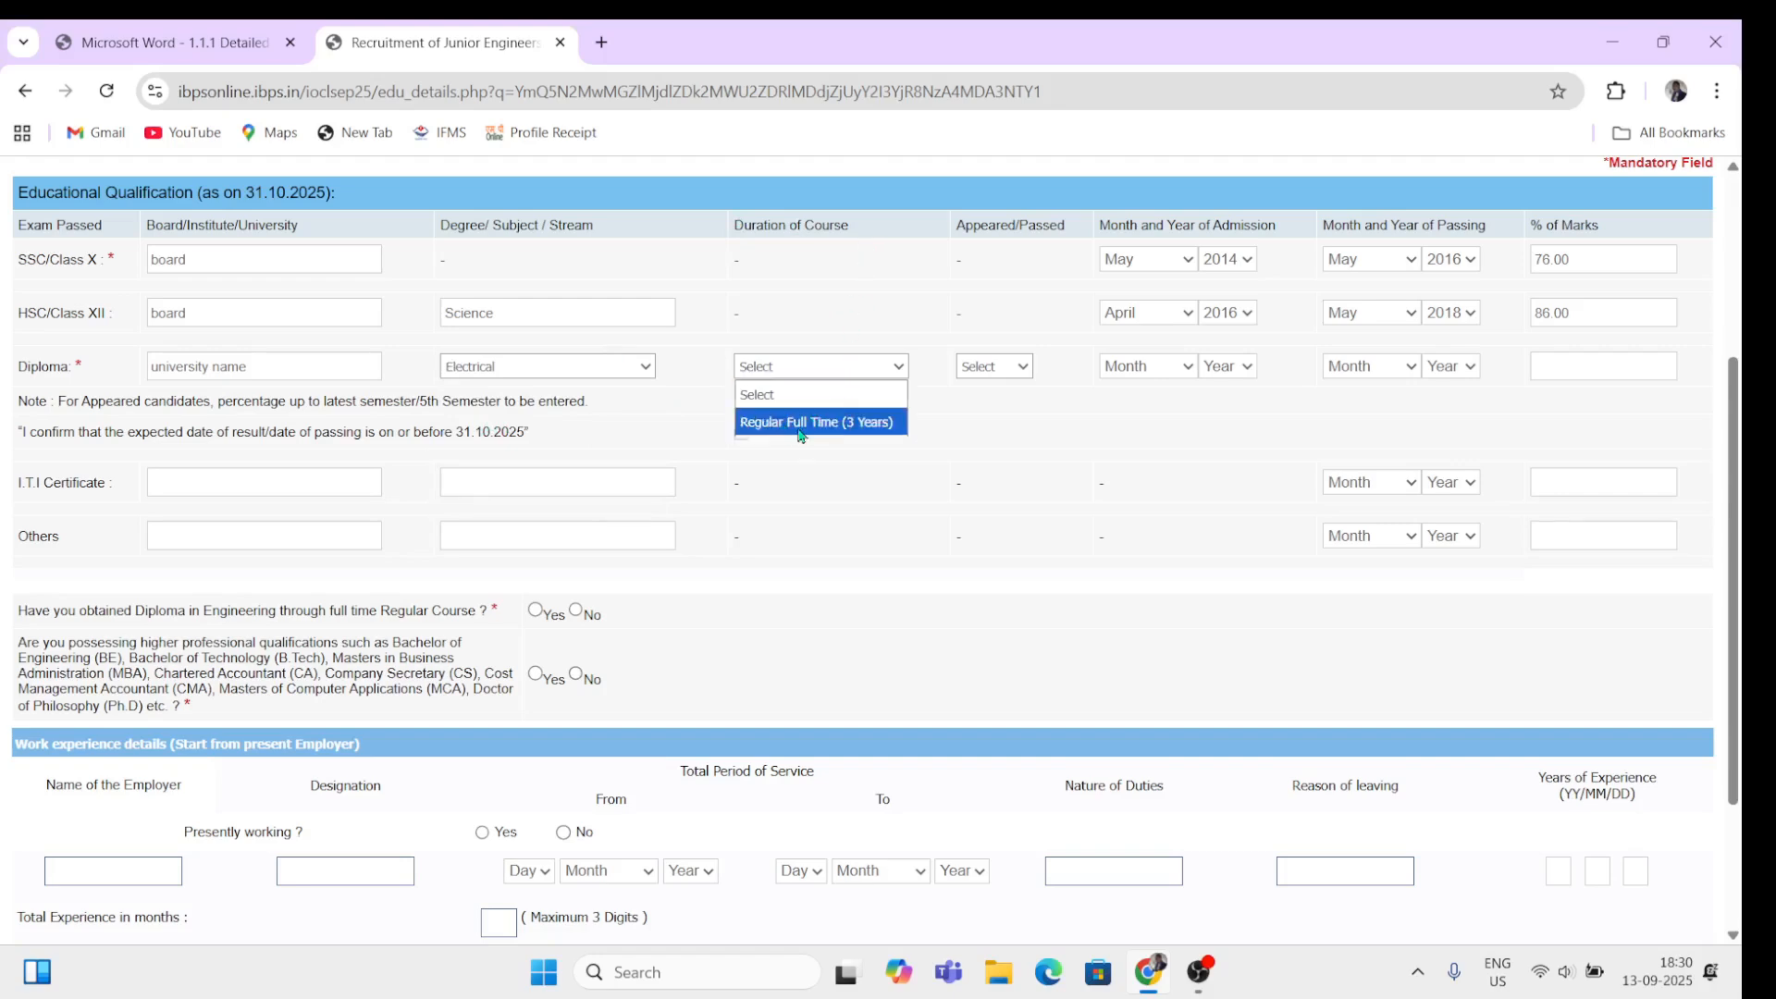
click(853, 424)
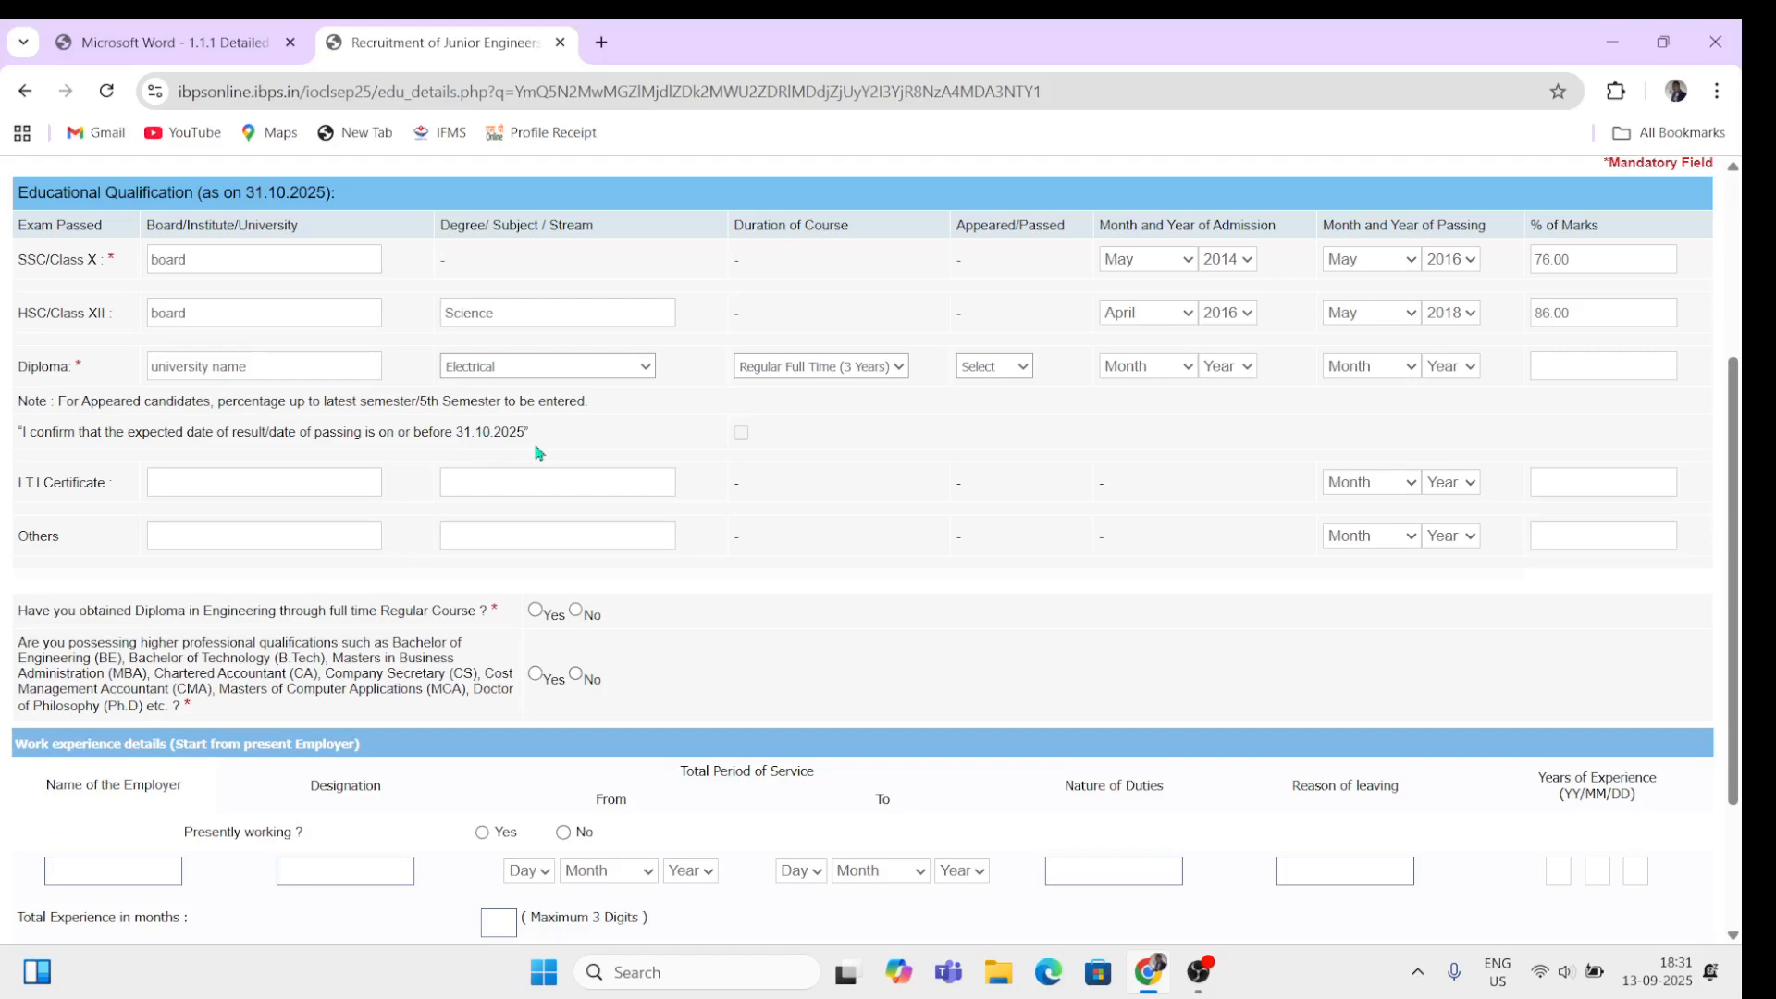
Step: Change the Diploma status from Appeared to Passed and go through the admission and passing date fields
click(1008, 371)
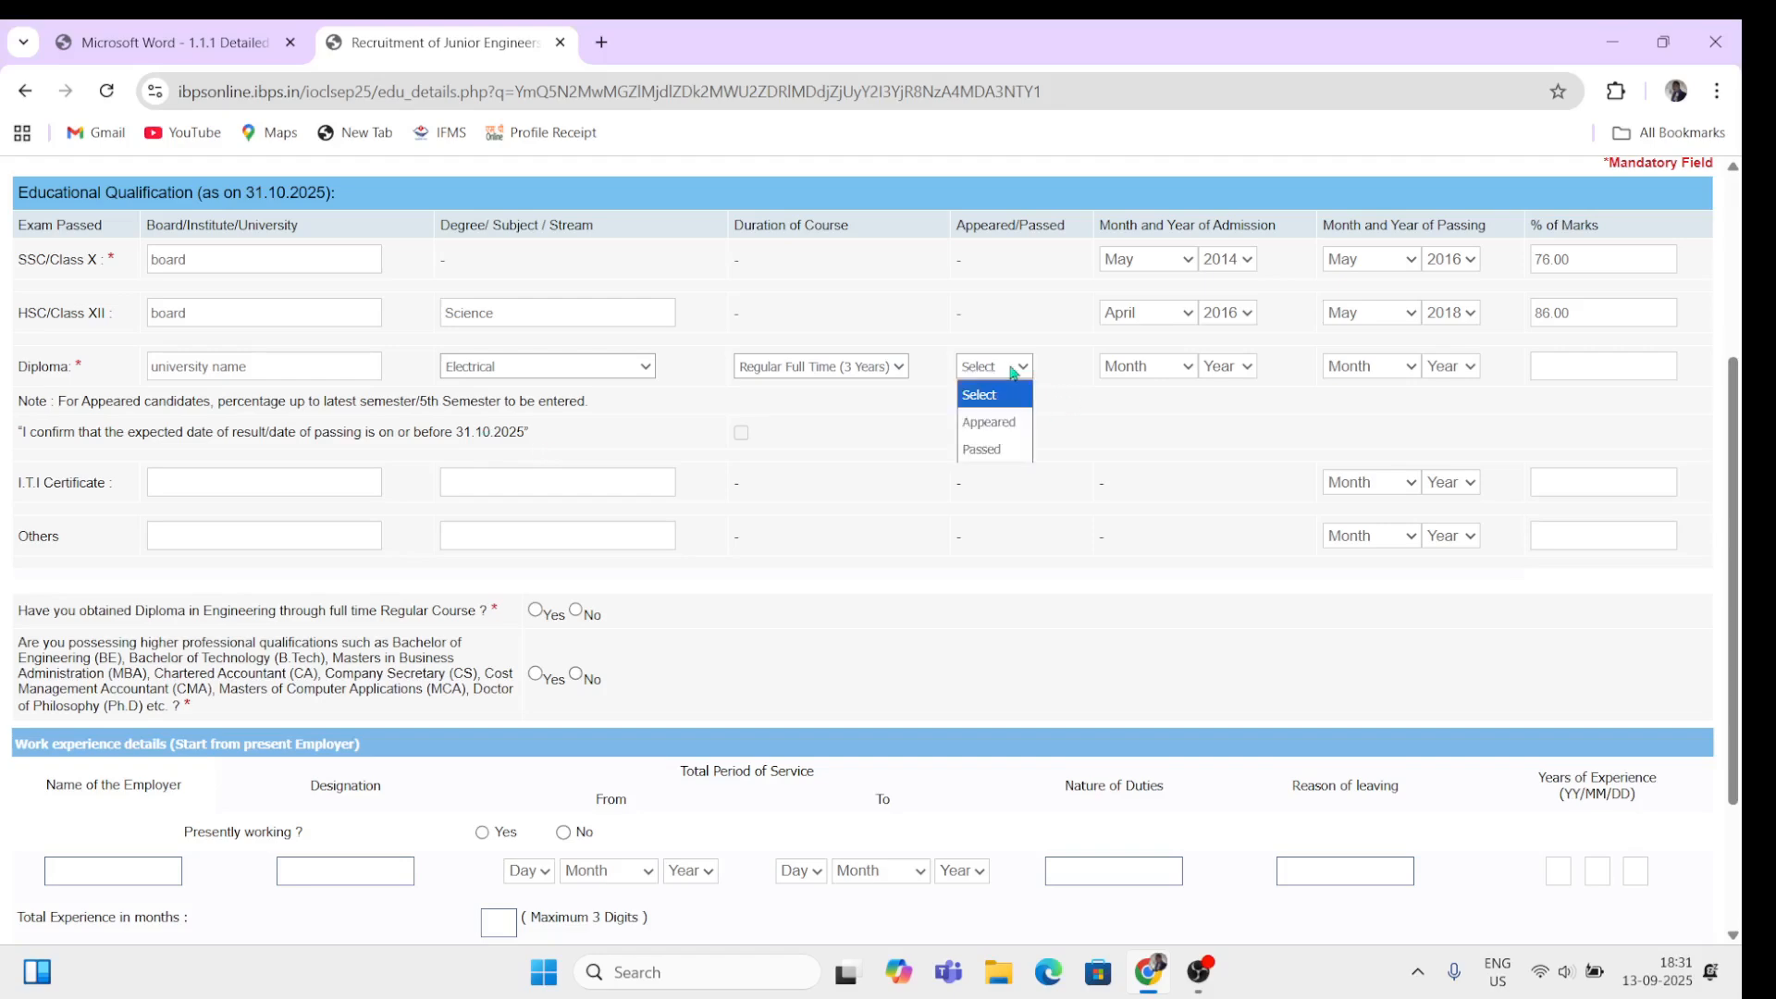
click(1002, 424)
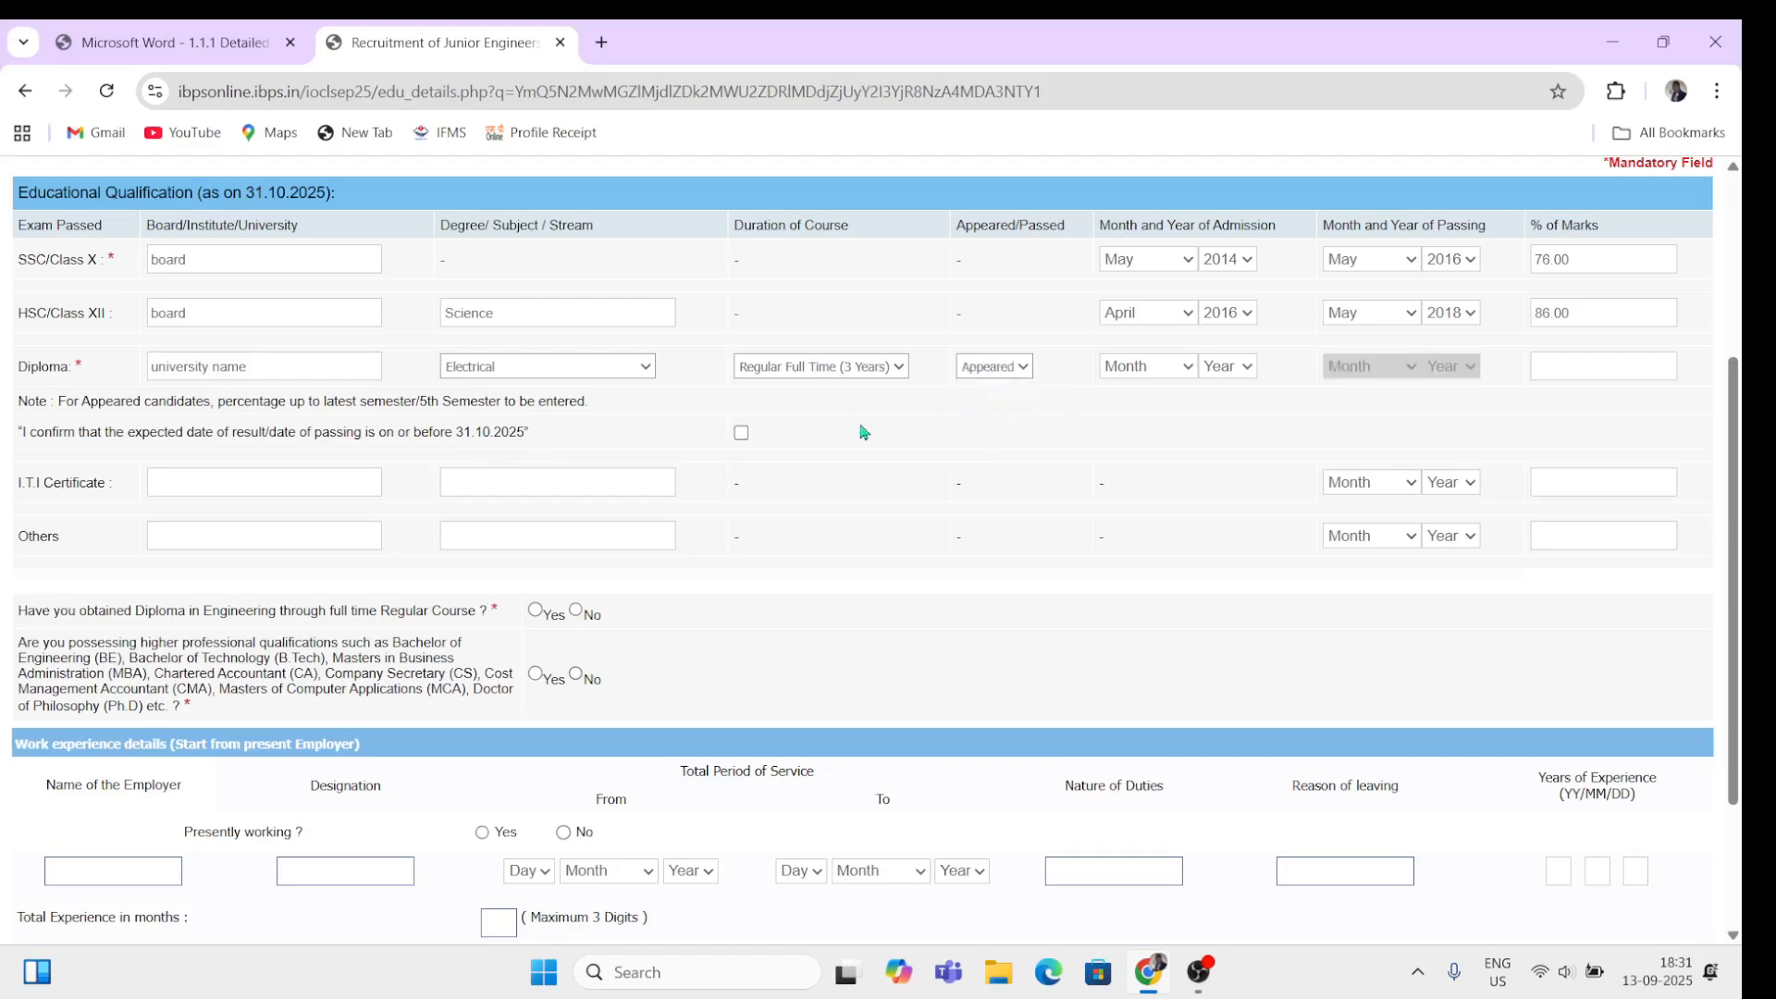
click(741, 433)
click(1561, 373)
click(1027, 369)
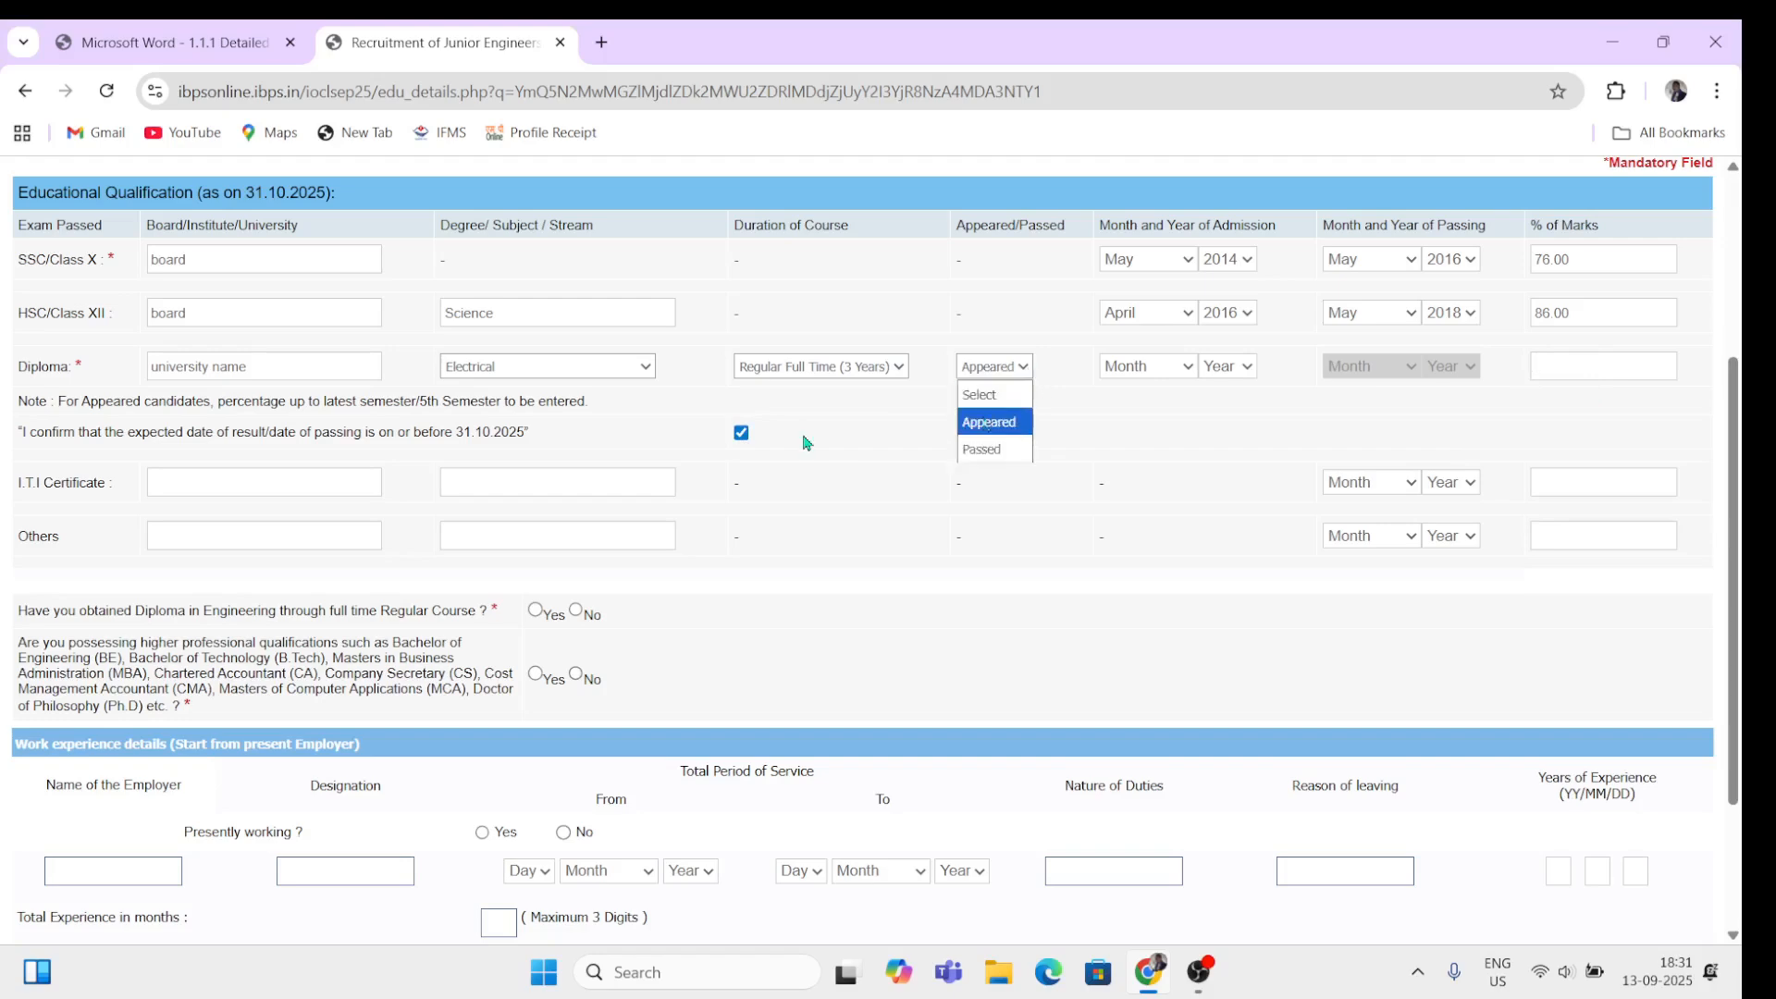
click(979, 450)
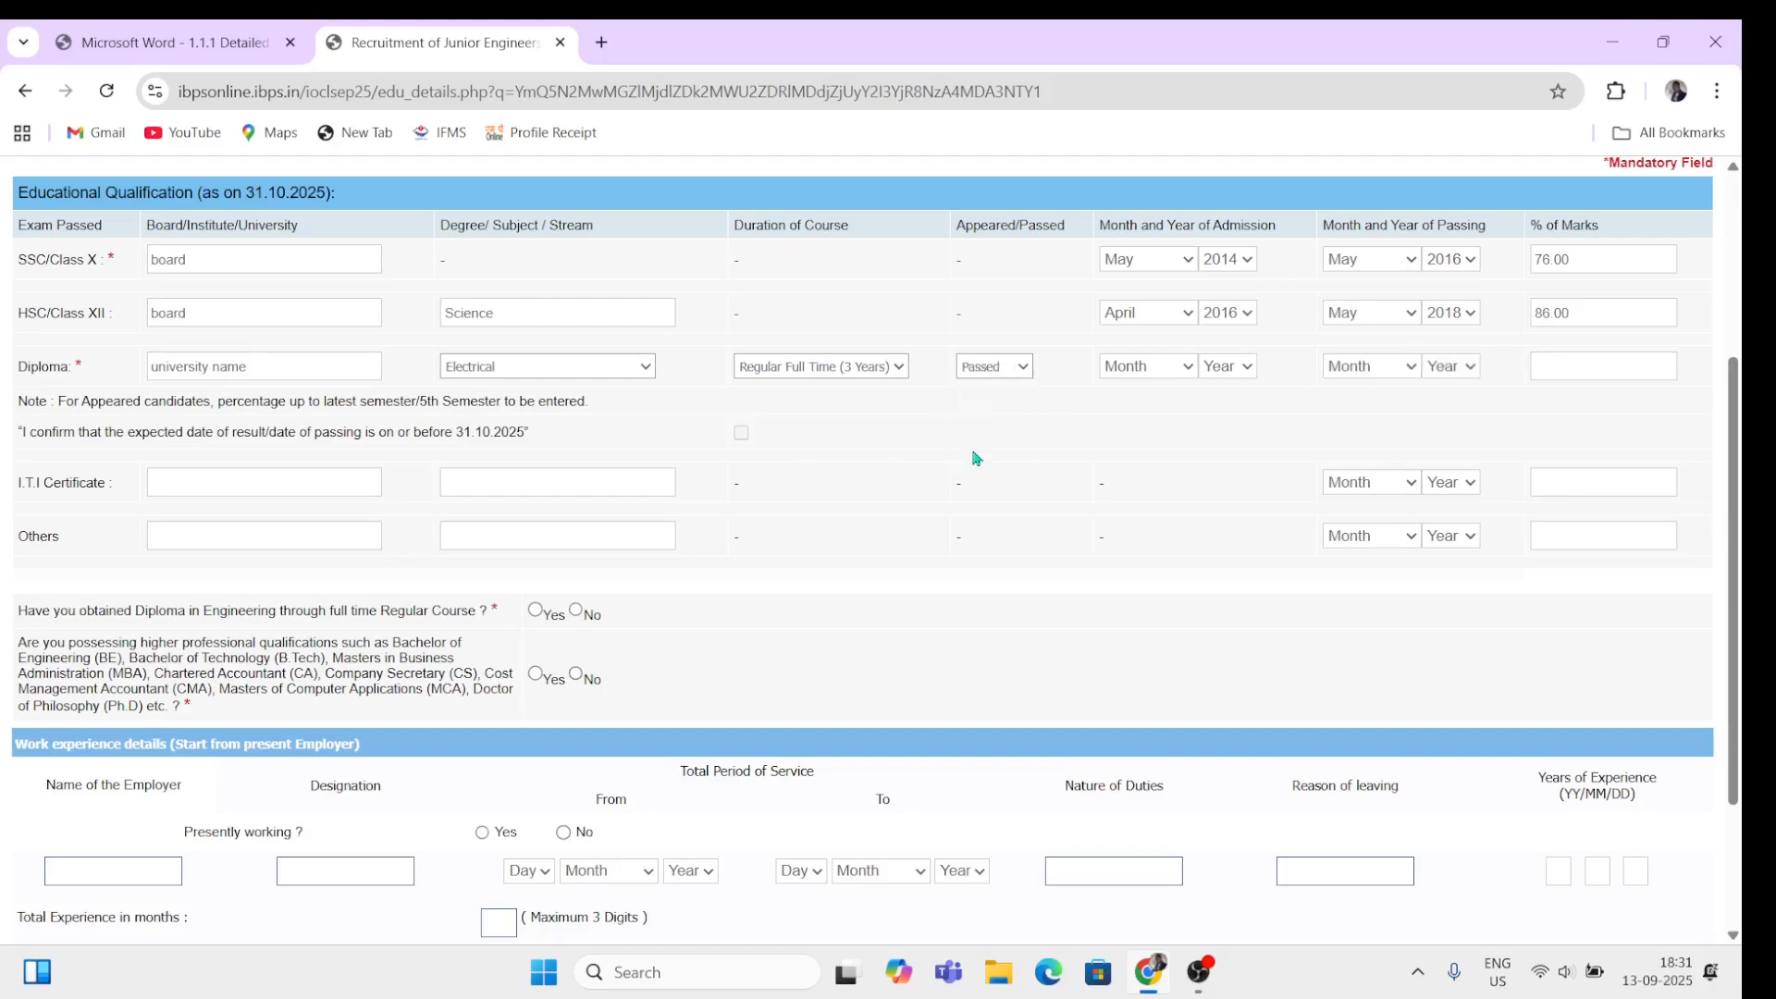
click(1129, 368)
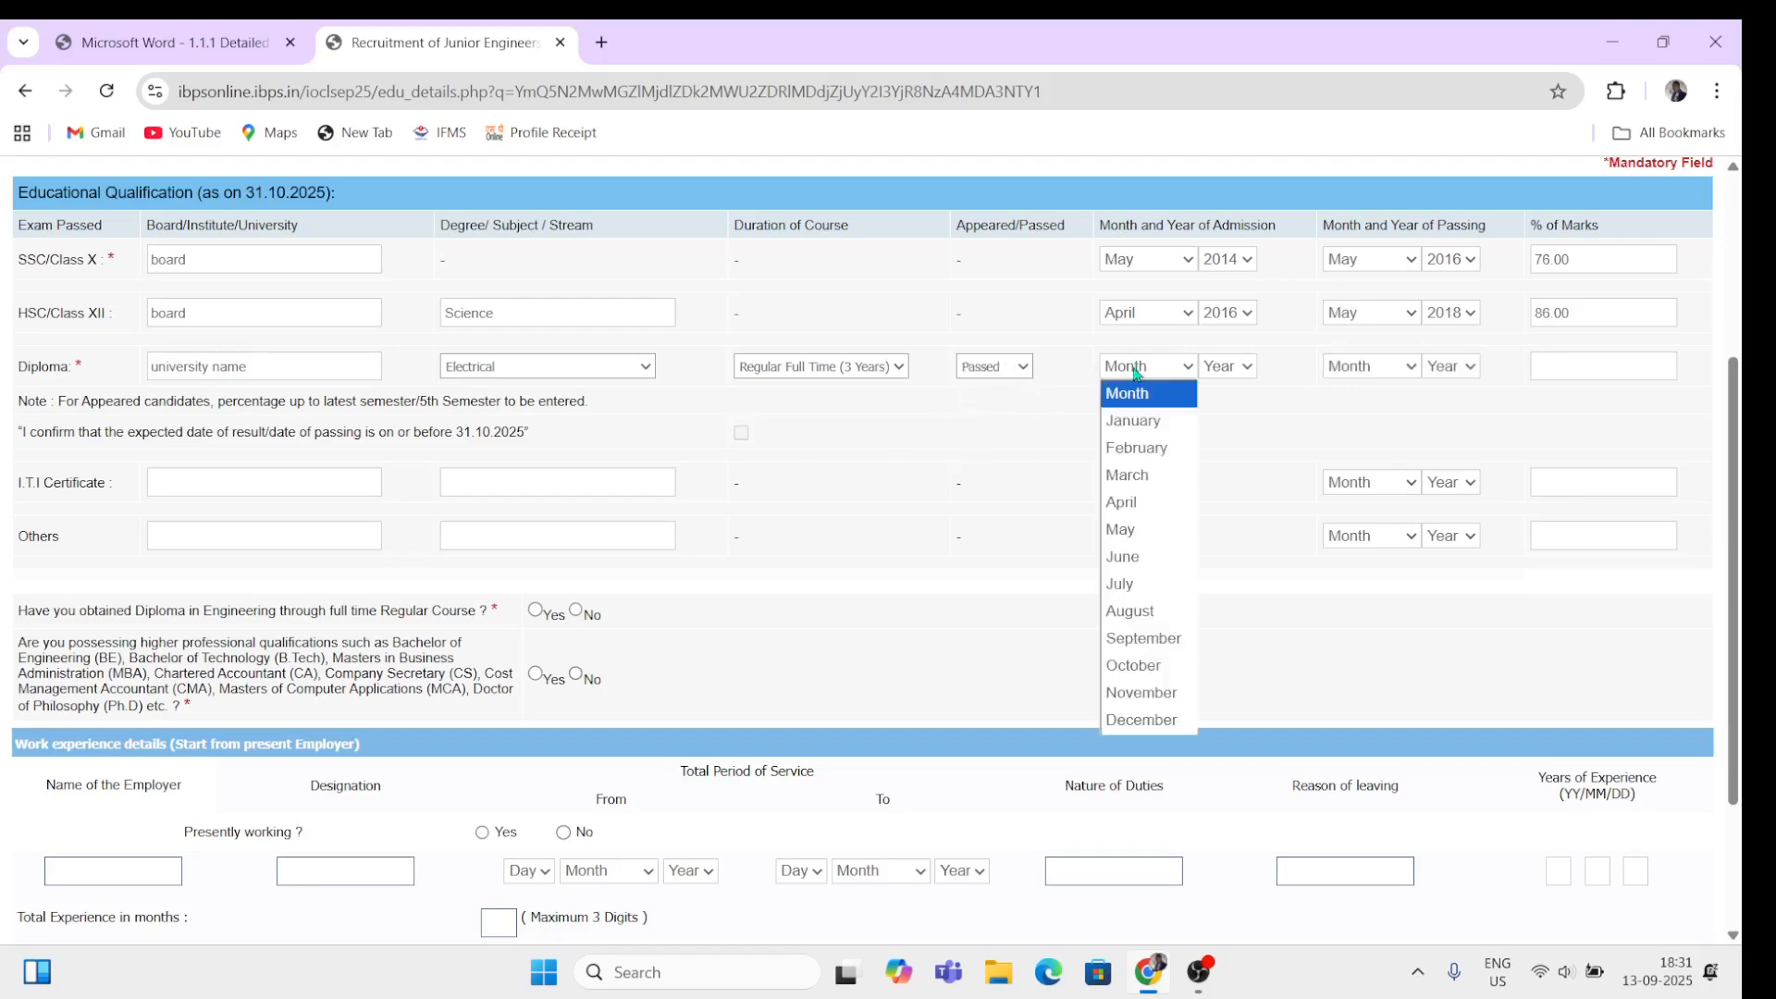
click(1227, 366)
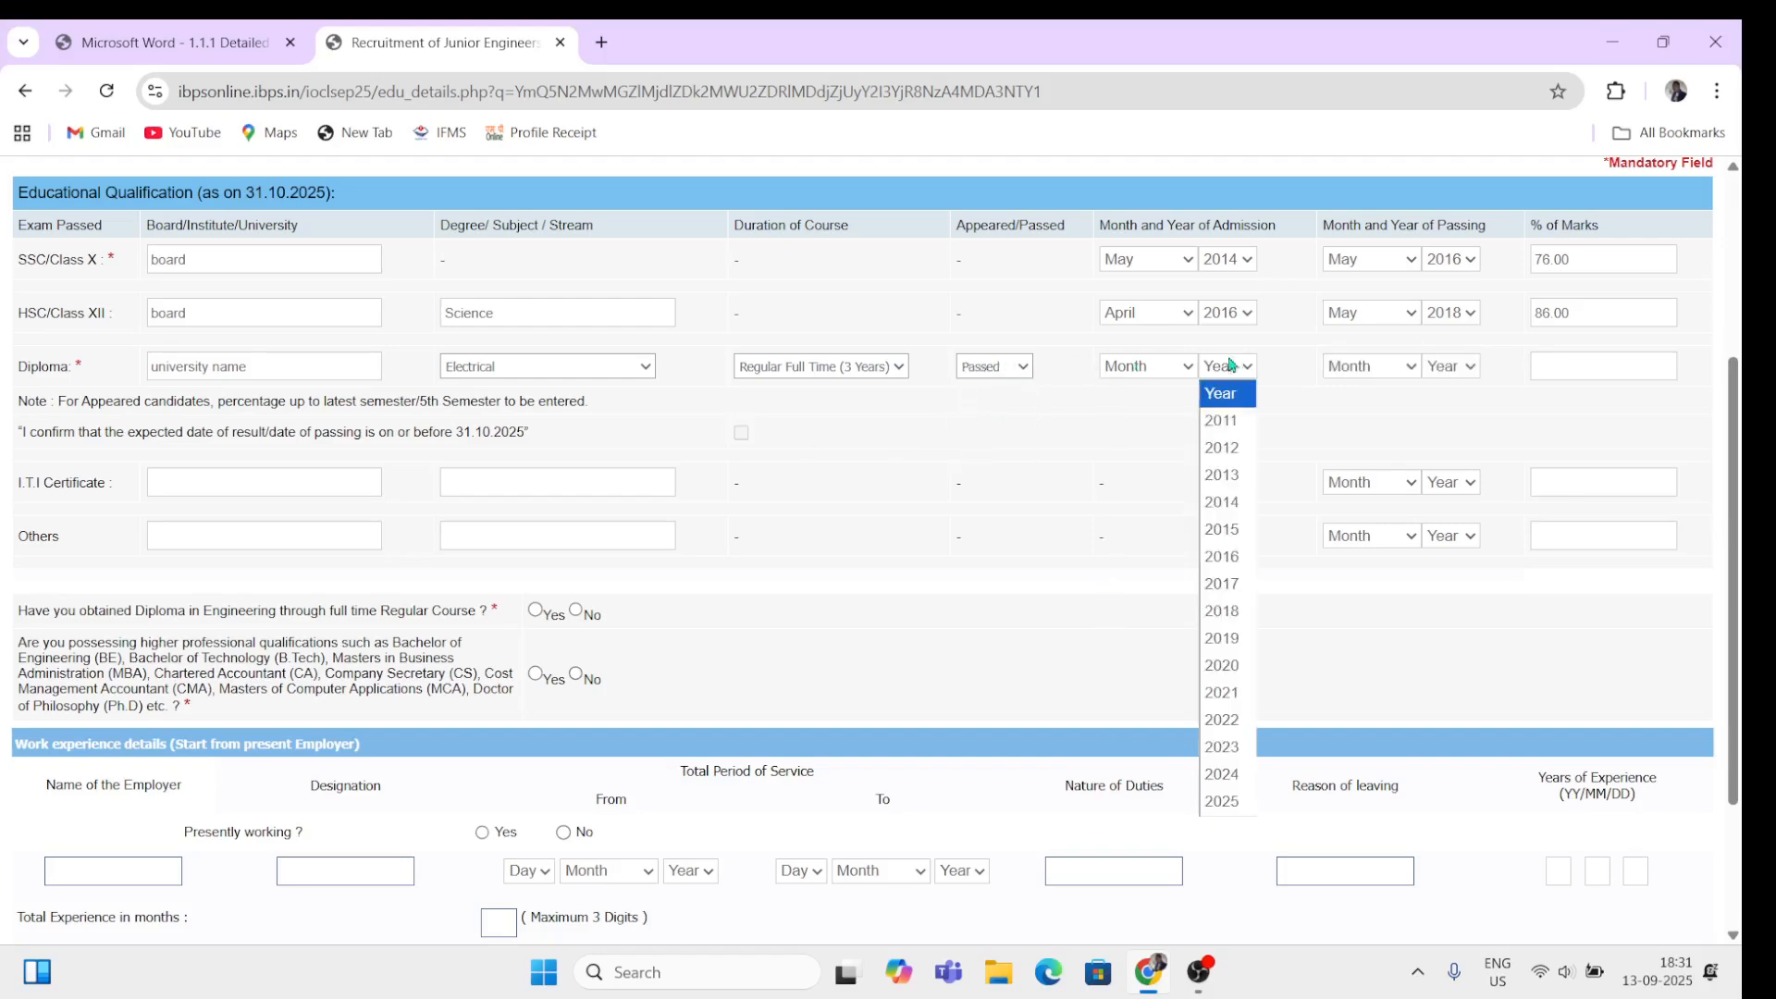
click(1365, 368)
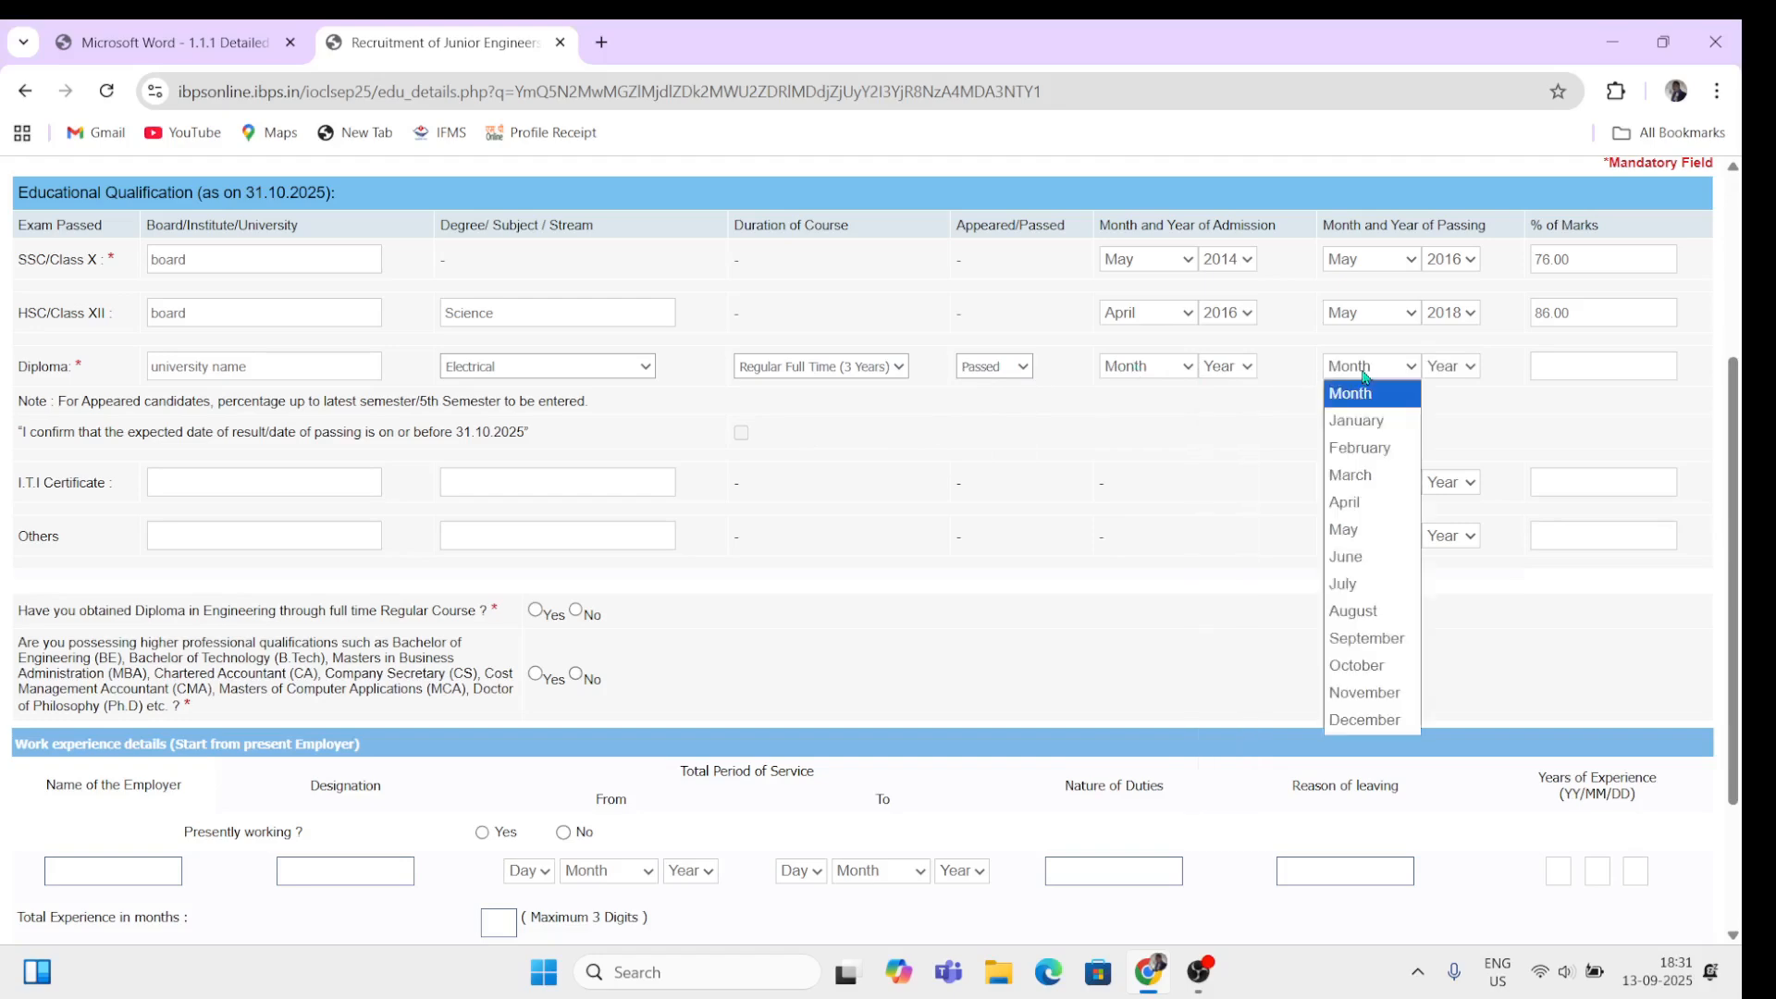
click(1451, 367)
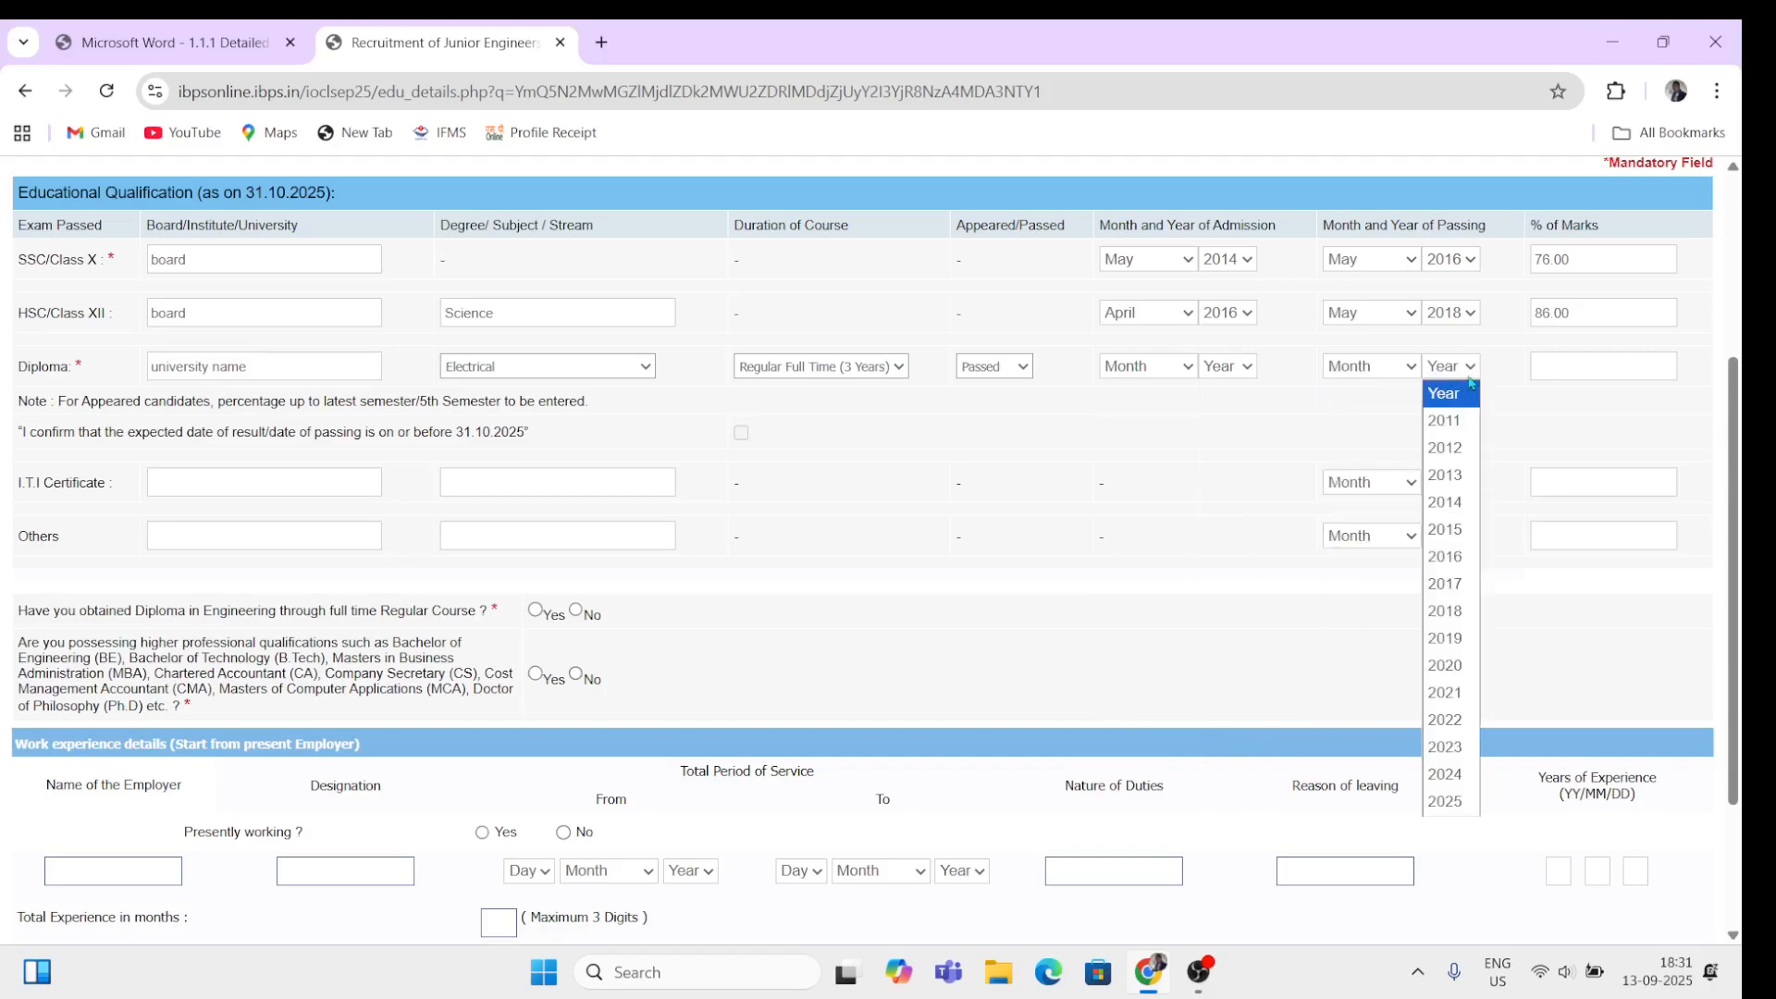
click(1554, 366)
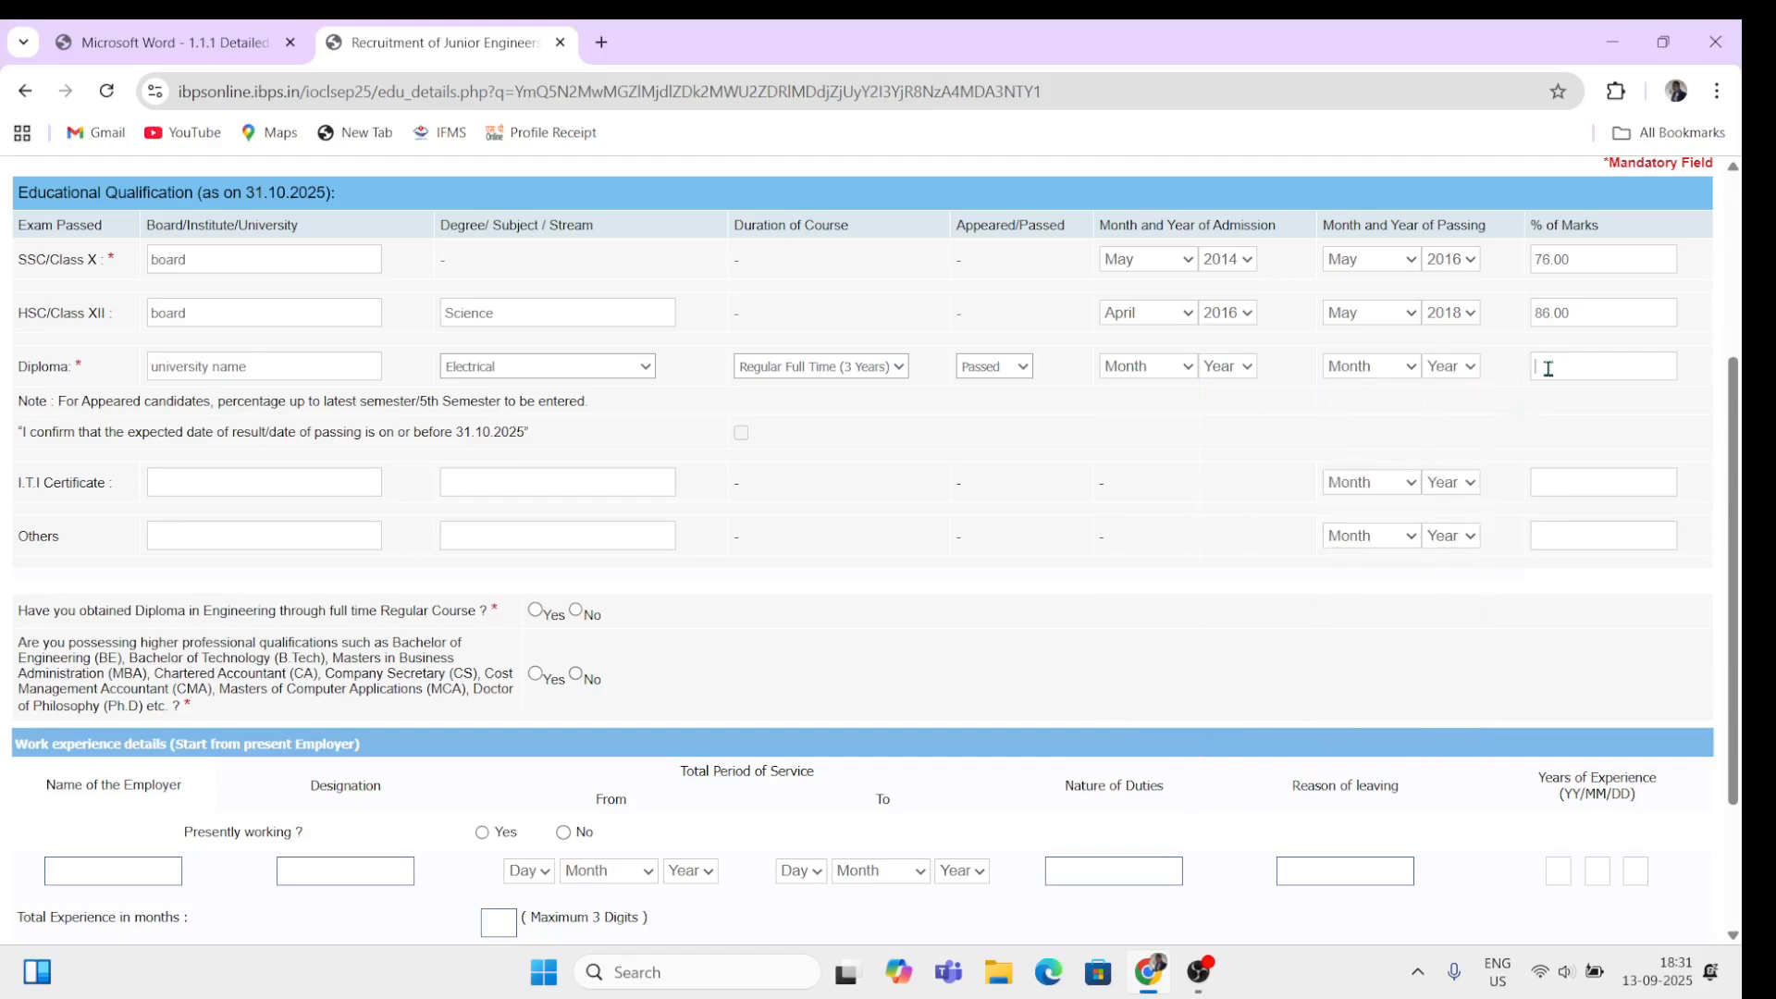
Step: Enter 80 as the Diploma percentage, answer Yes to full-time Diploma and No to higher qualifications
text(80)
click(1064, 435)
click(576, 676)
scroll(193, 787, down, 3)
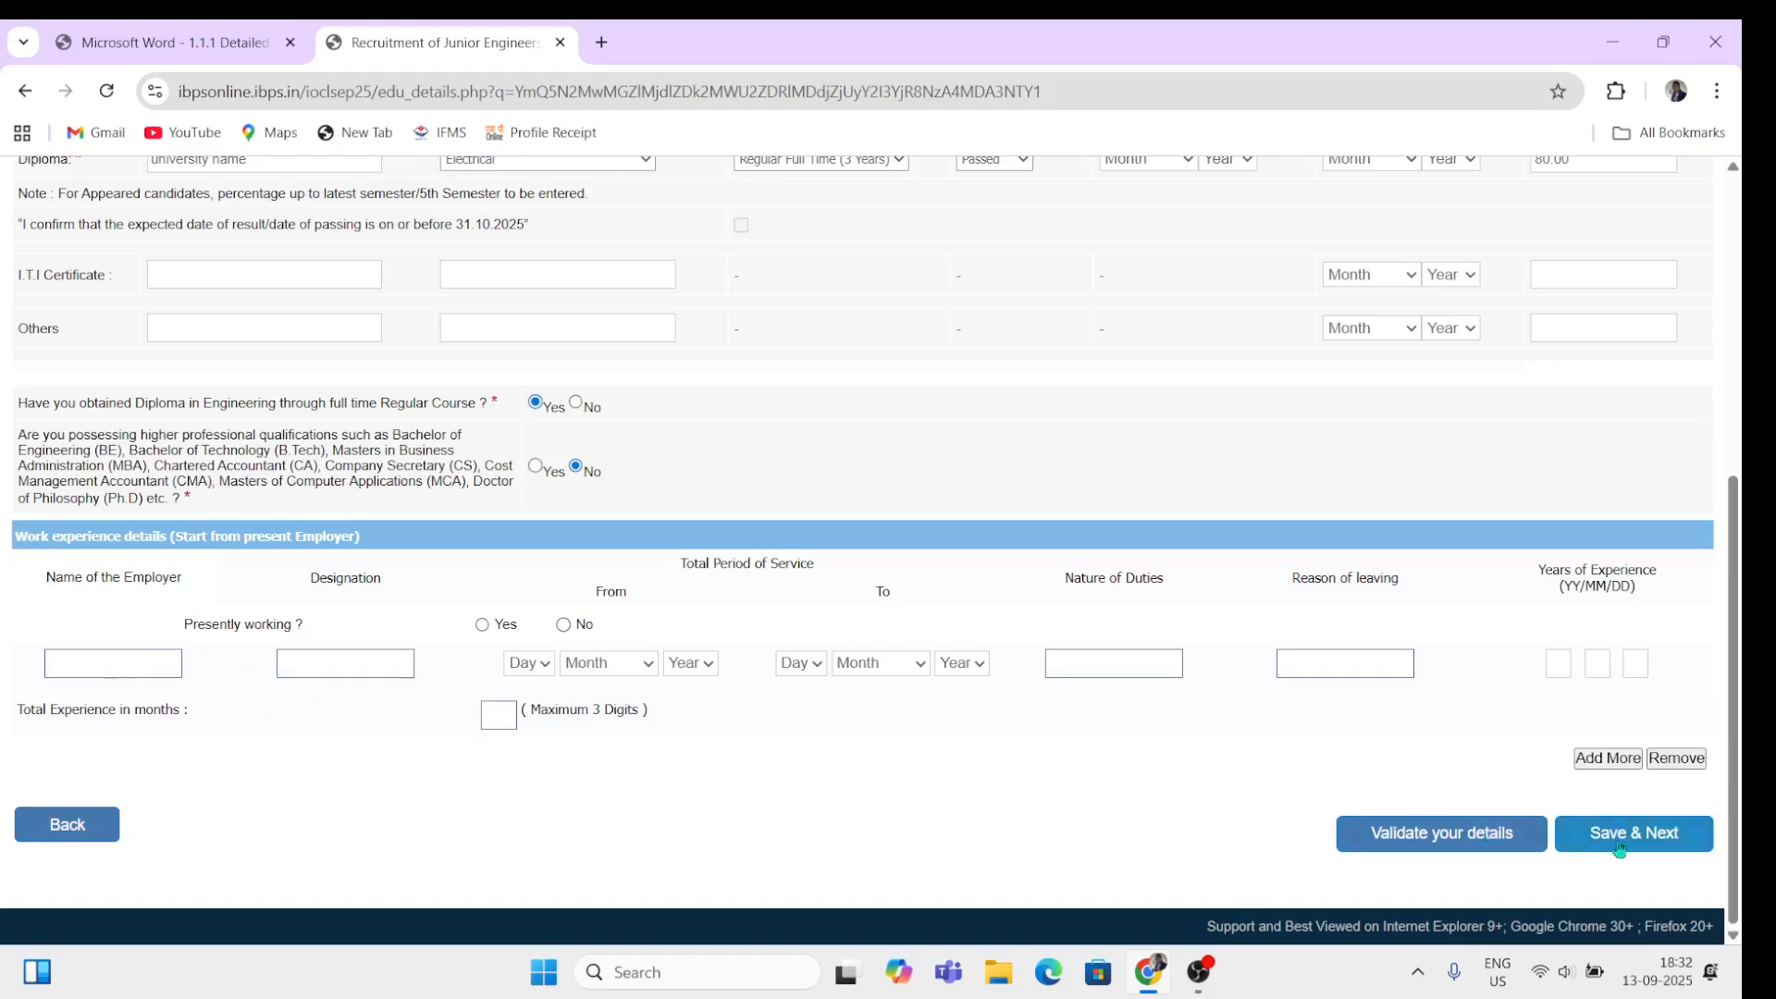
Step: Fill the employer name and designation fields and mark the job as not presently held
click(143, 676)
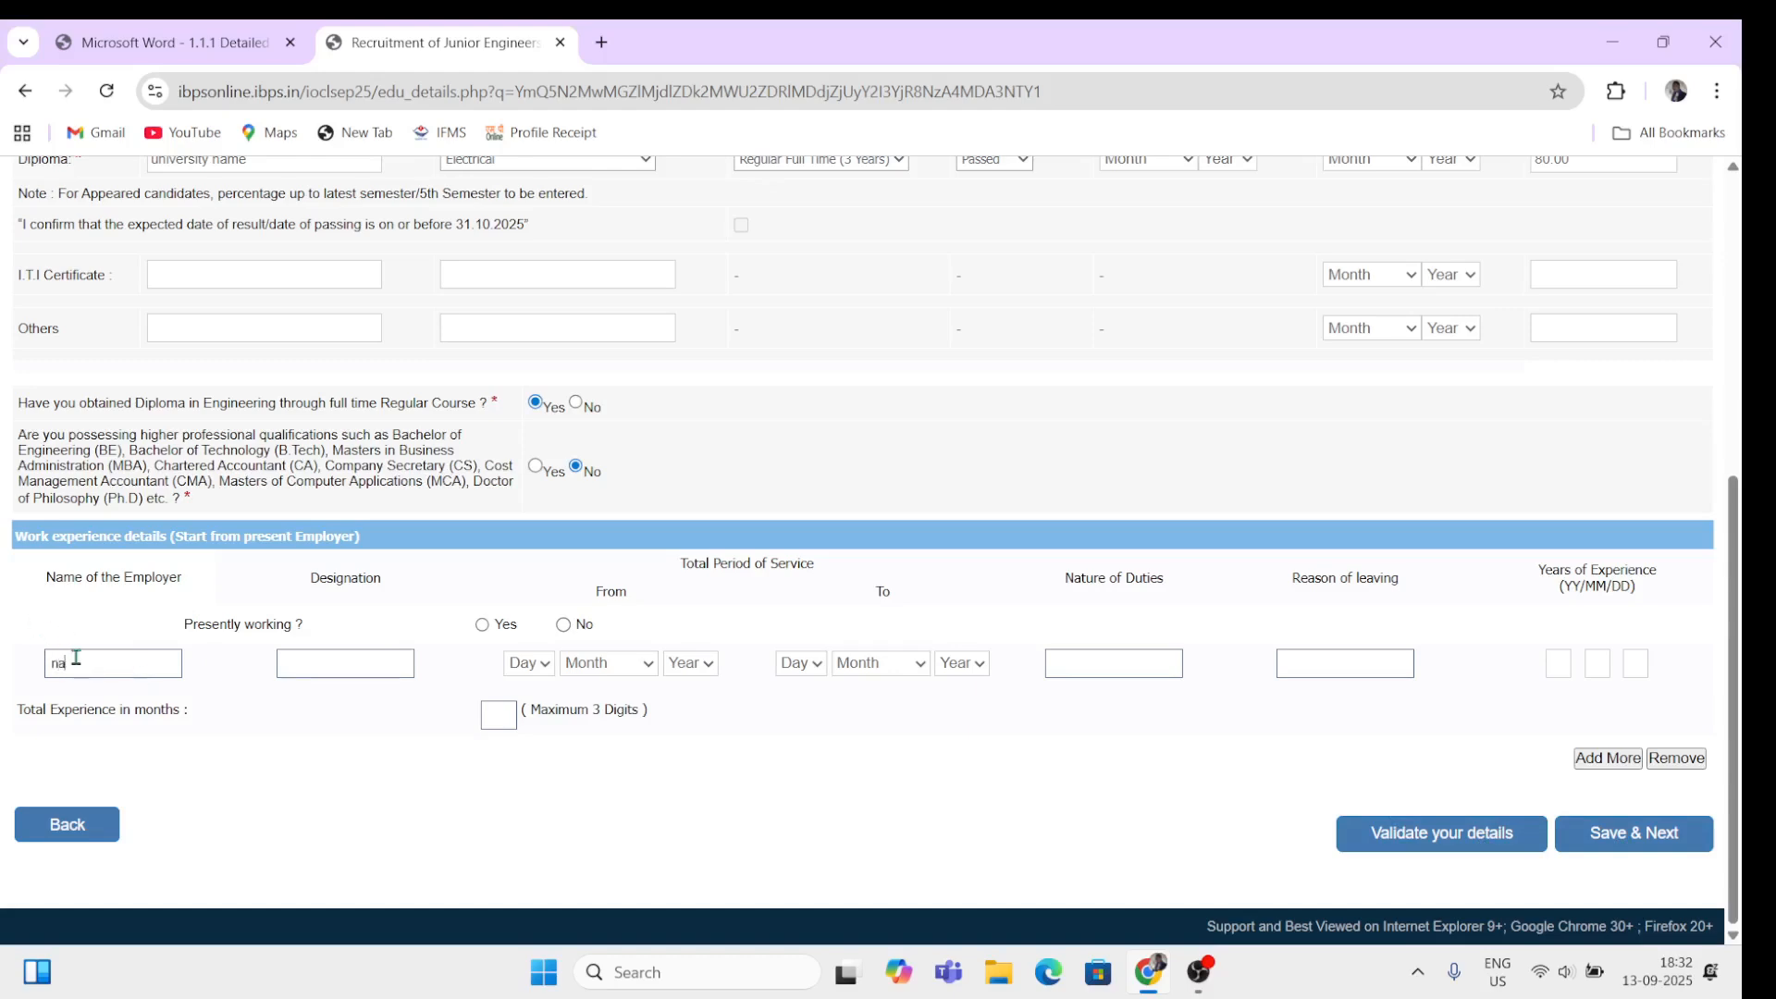
text(name)
click(318, 660)
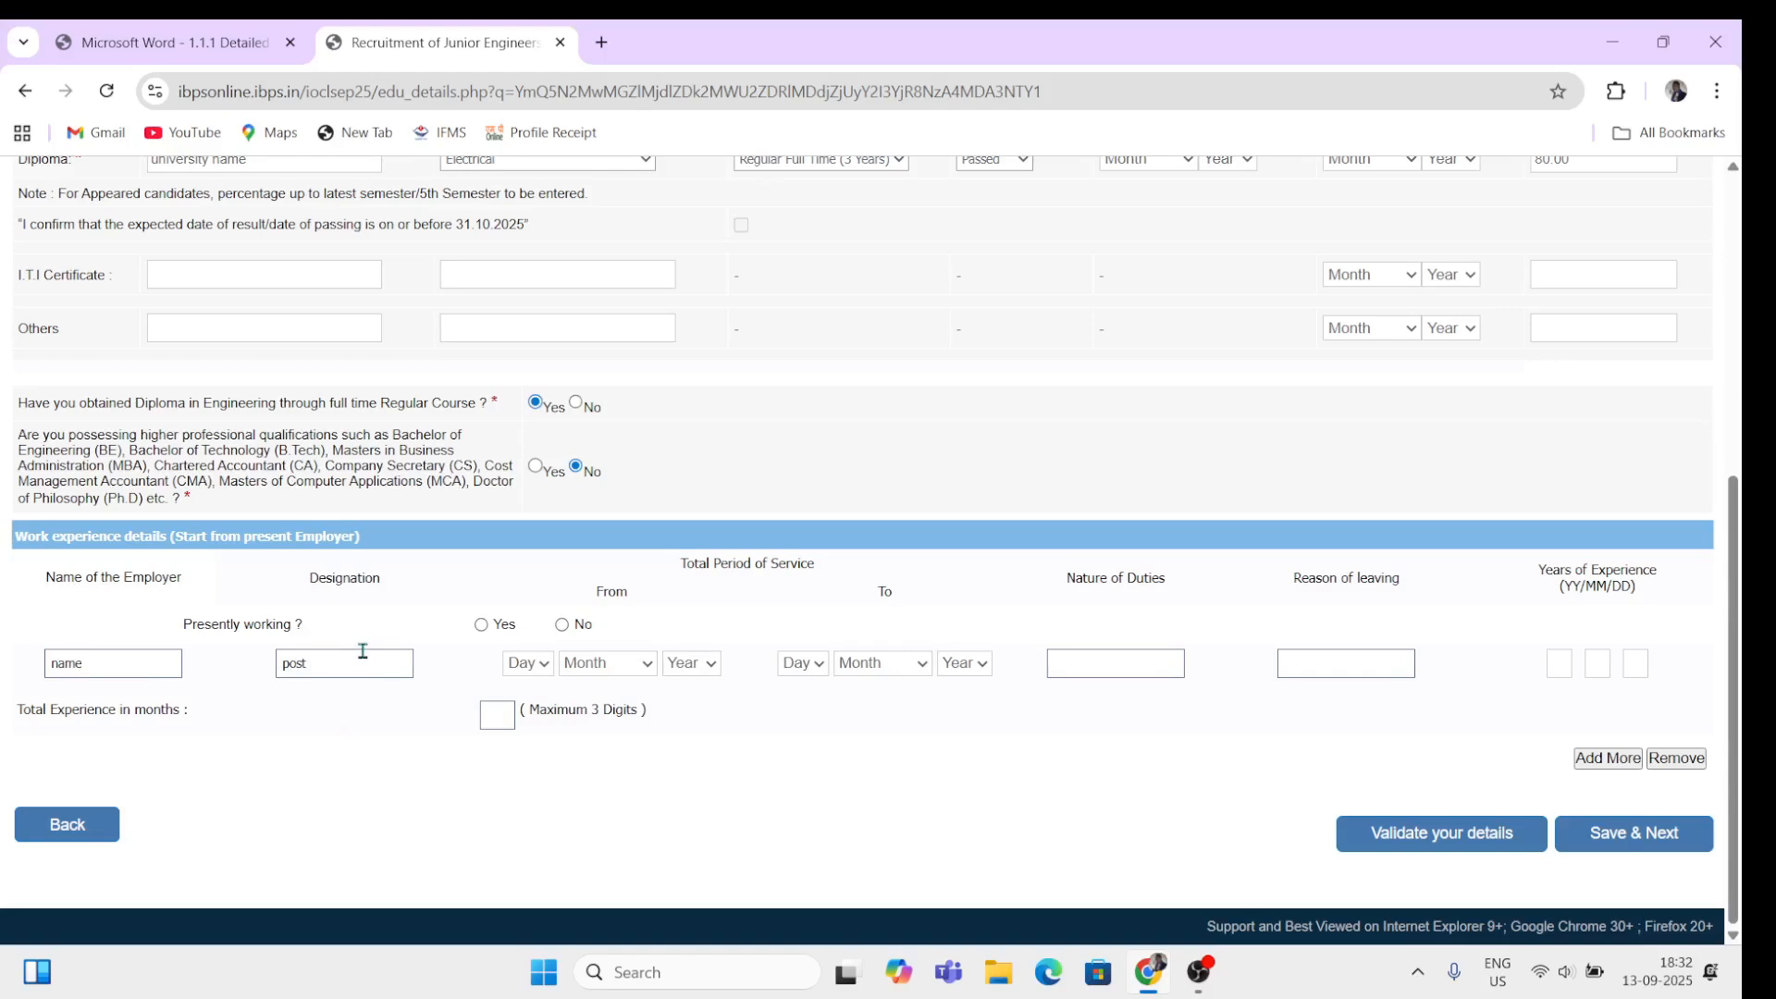
text(ame)
click(482, 626)
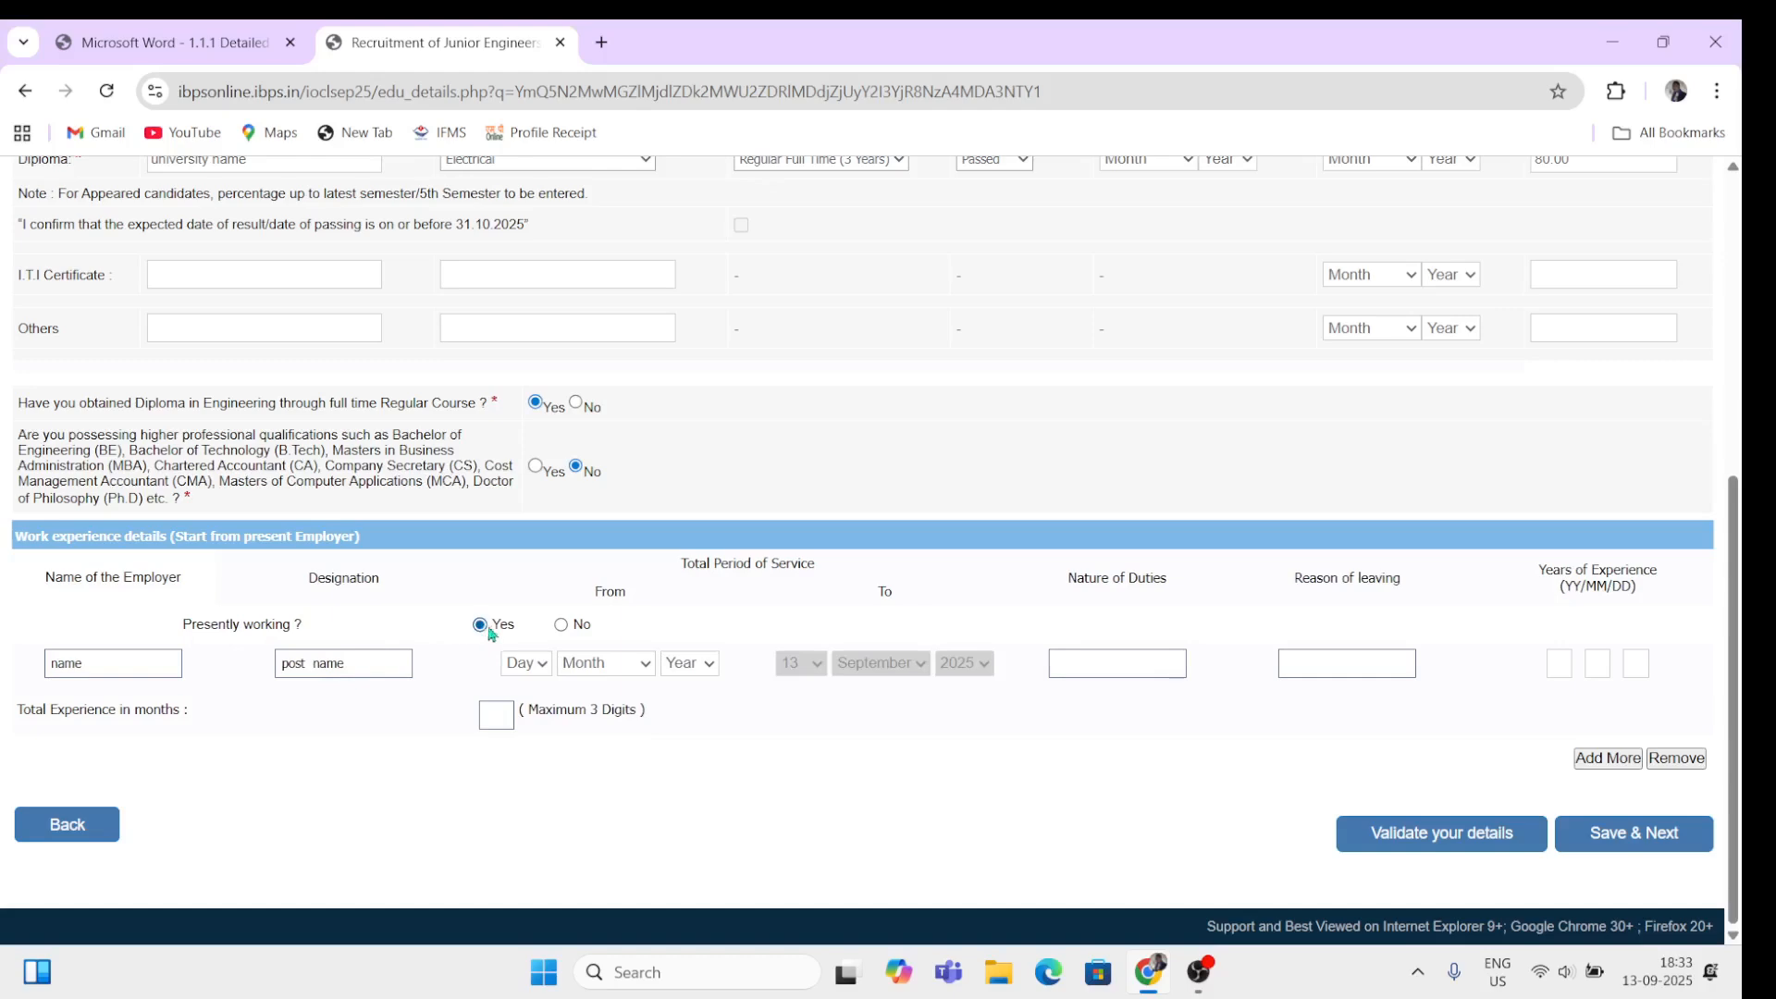
click(561, 626)
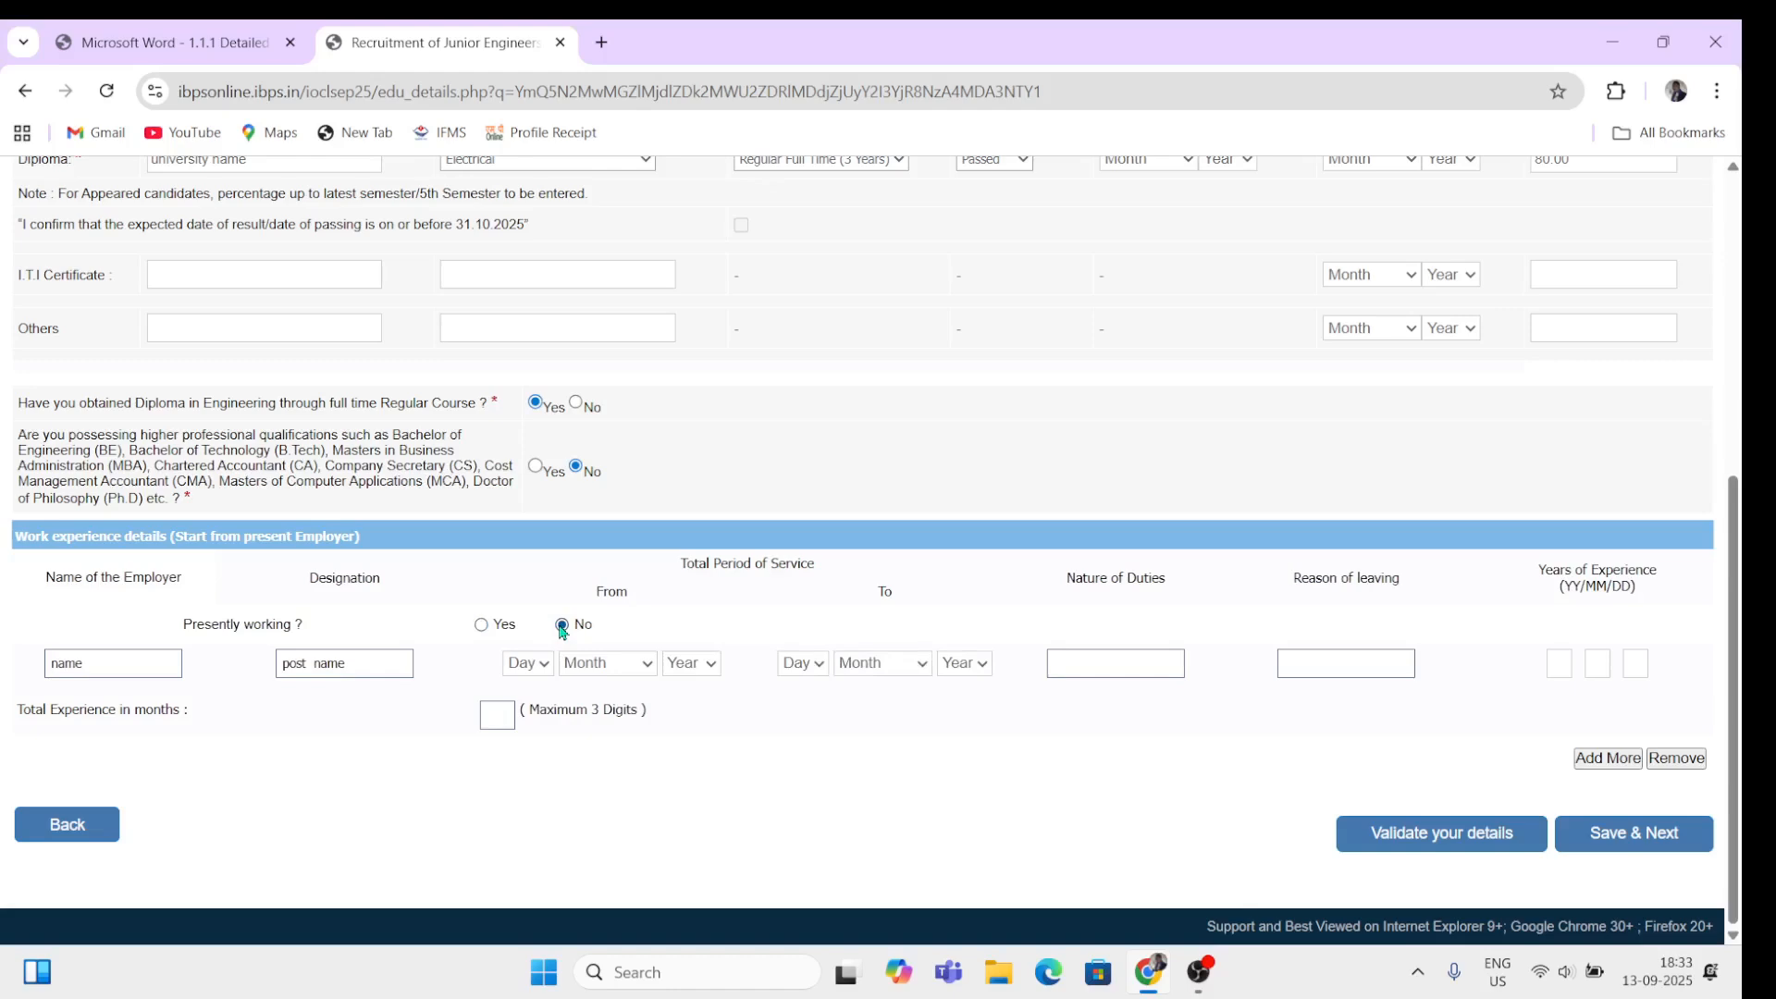
Step: Set the employment start date to 14 May 2022
click(534, 668)
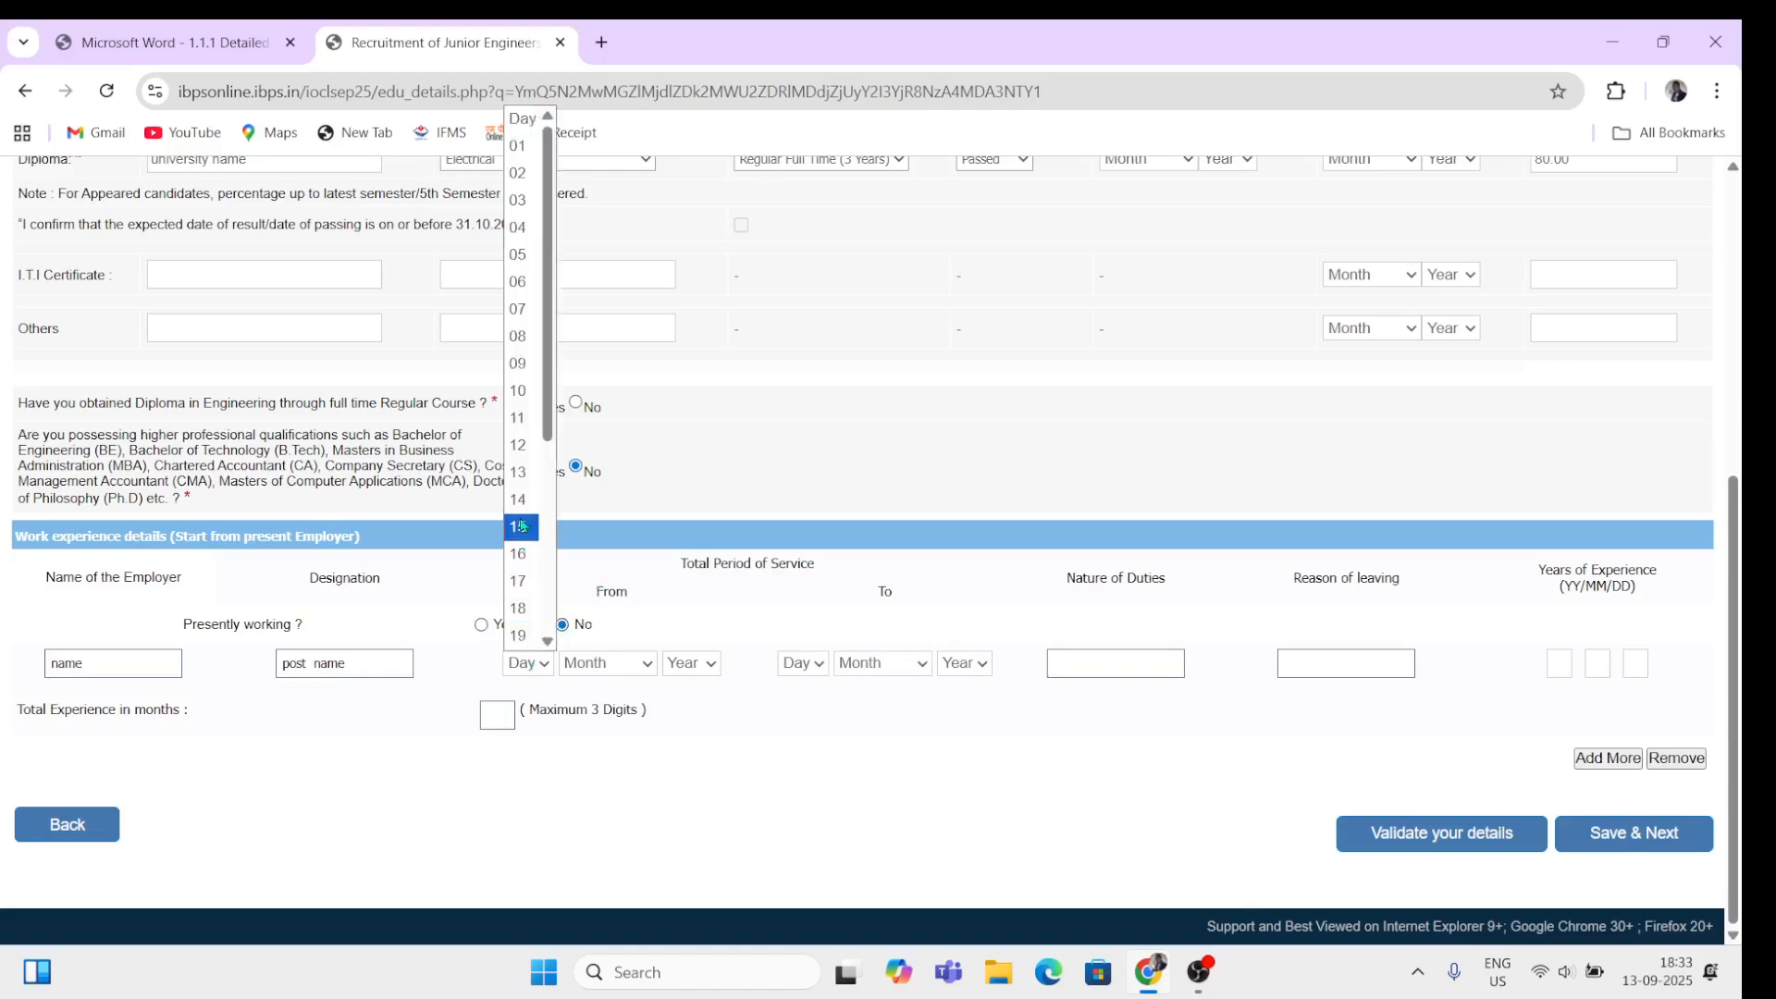
click(519, 500)
click(610, 666)
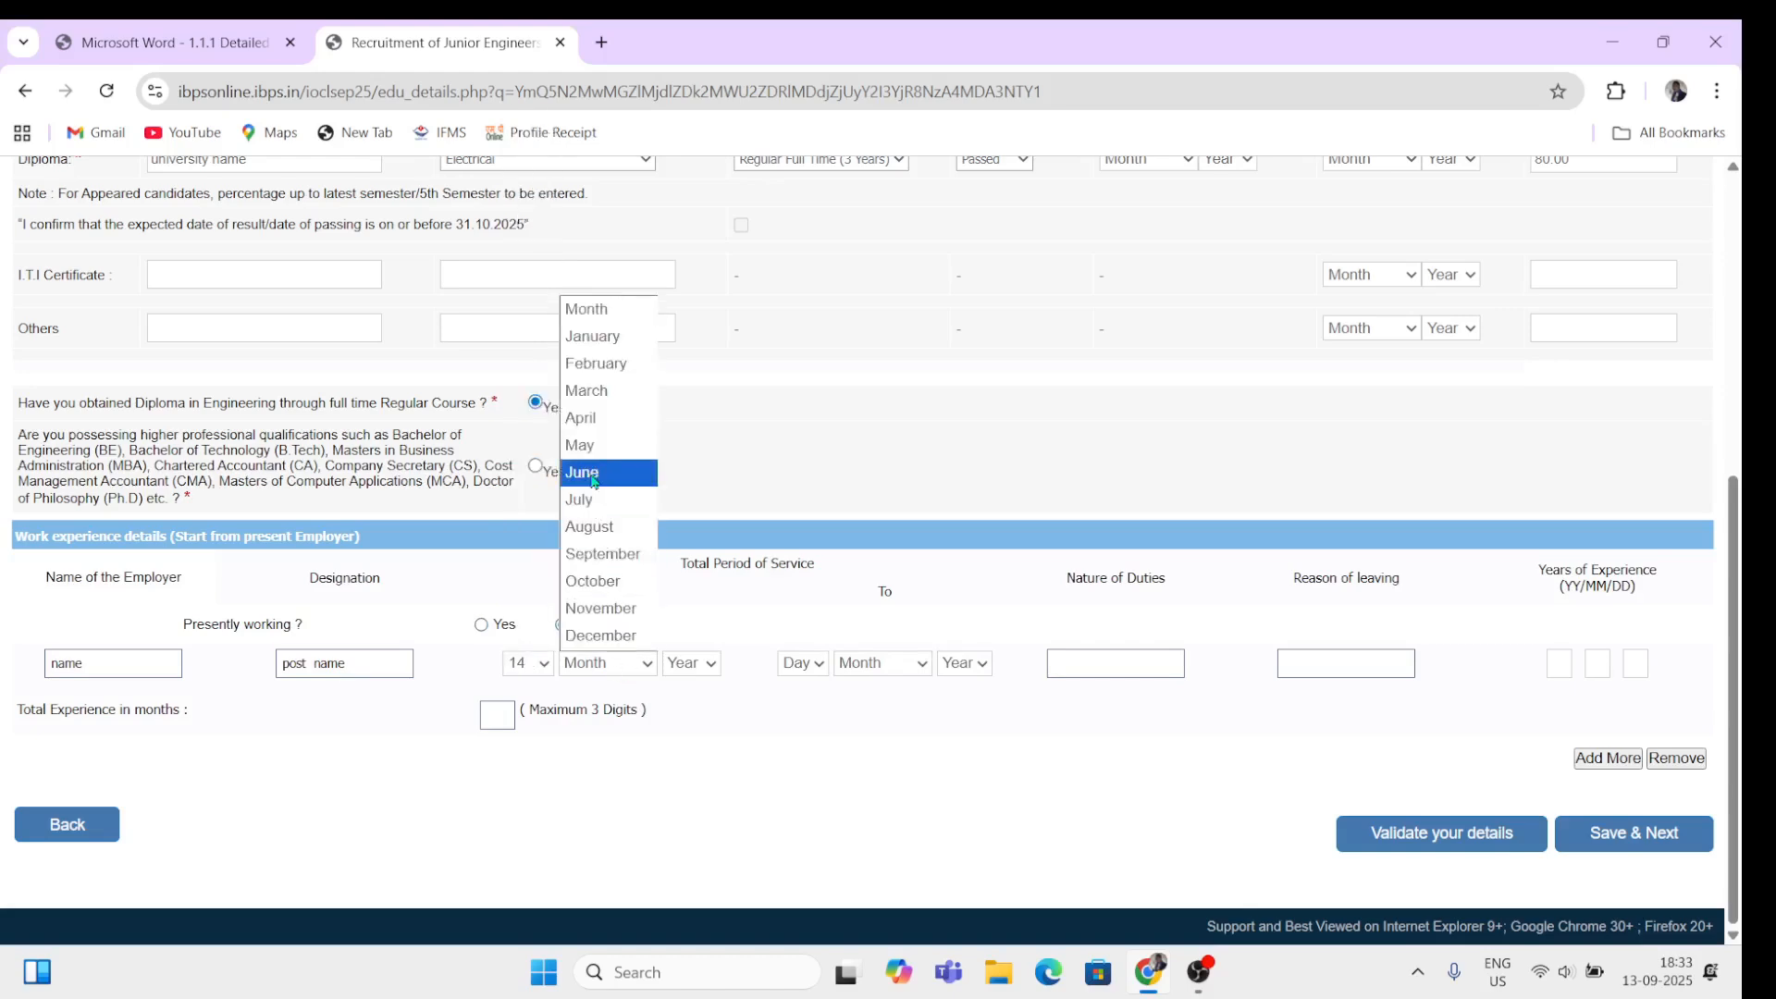
click(581, 445)
click(691, 664)
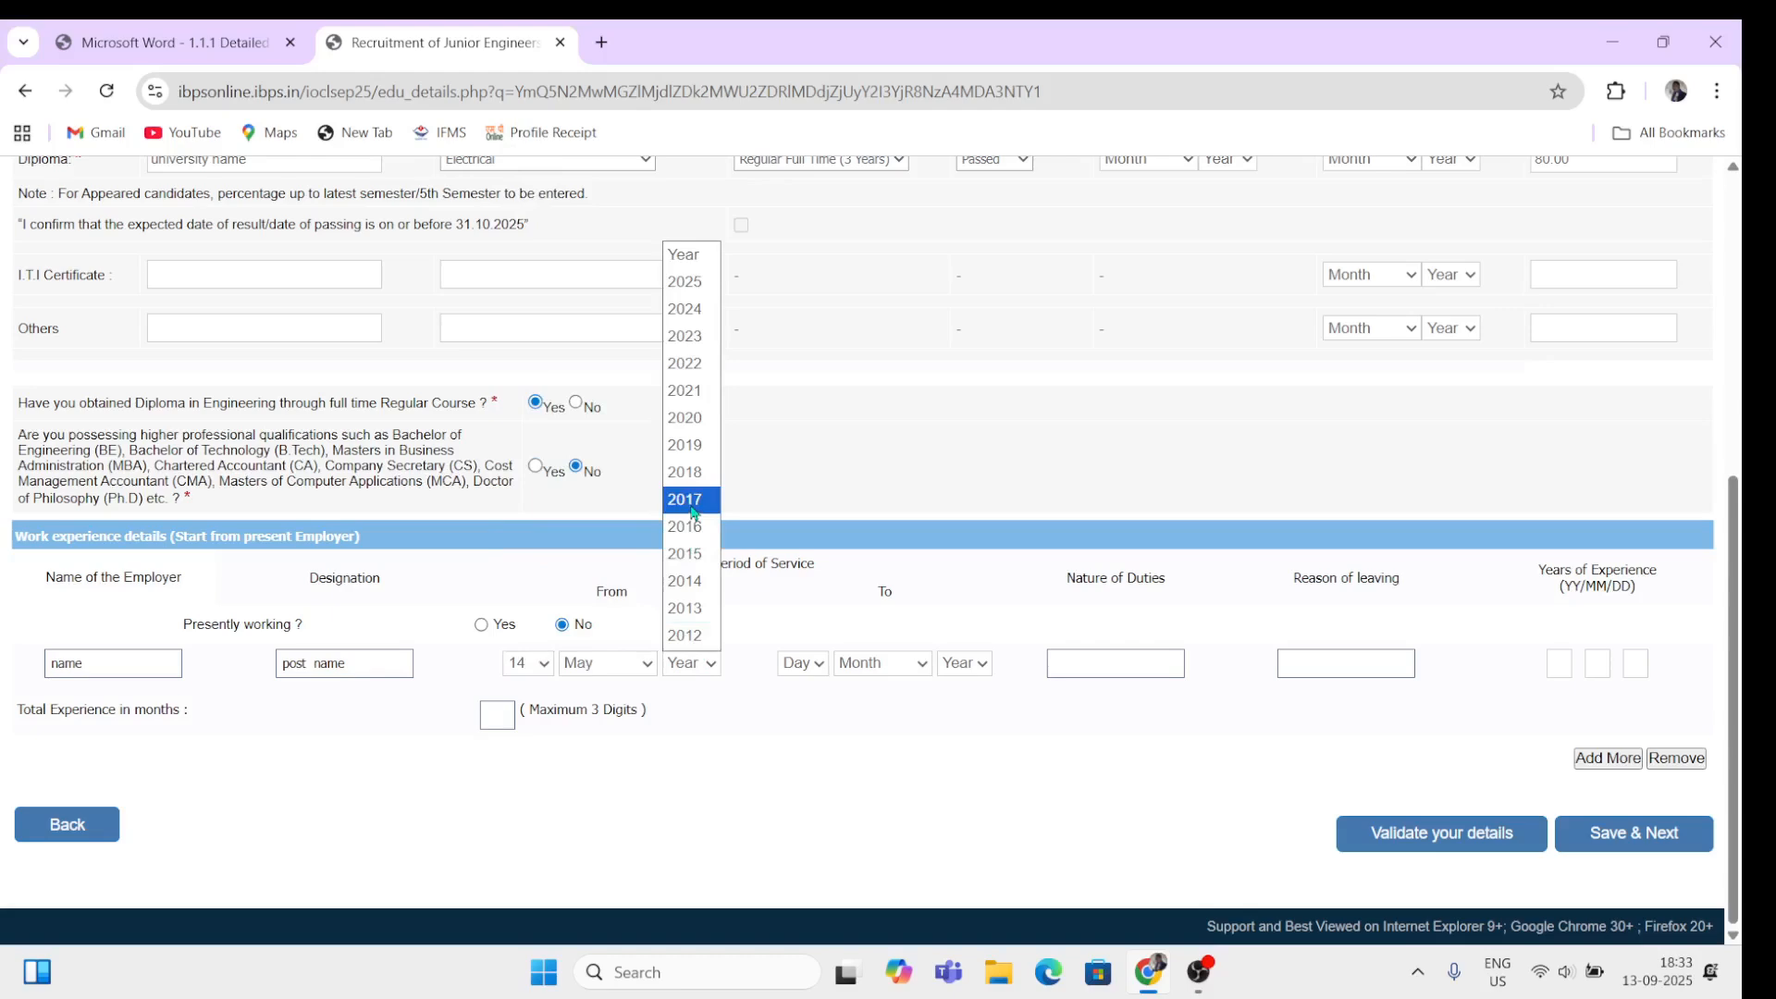
click(681, 364)
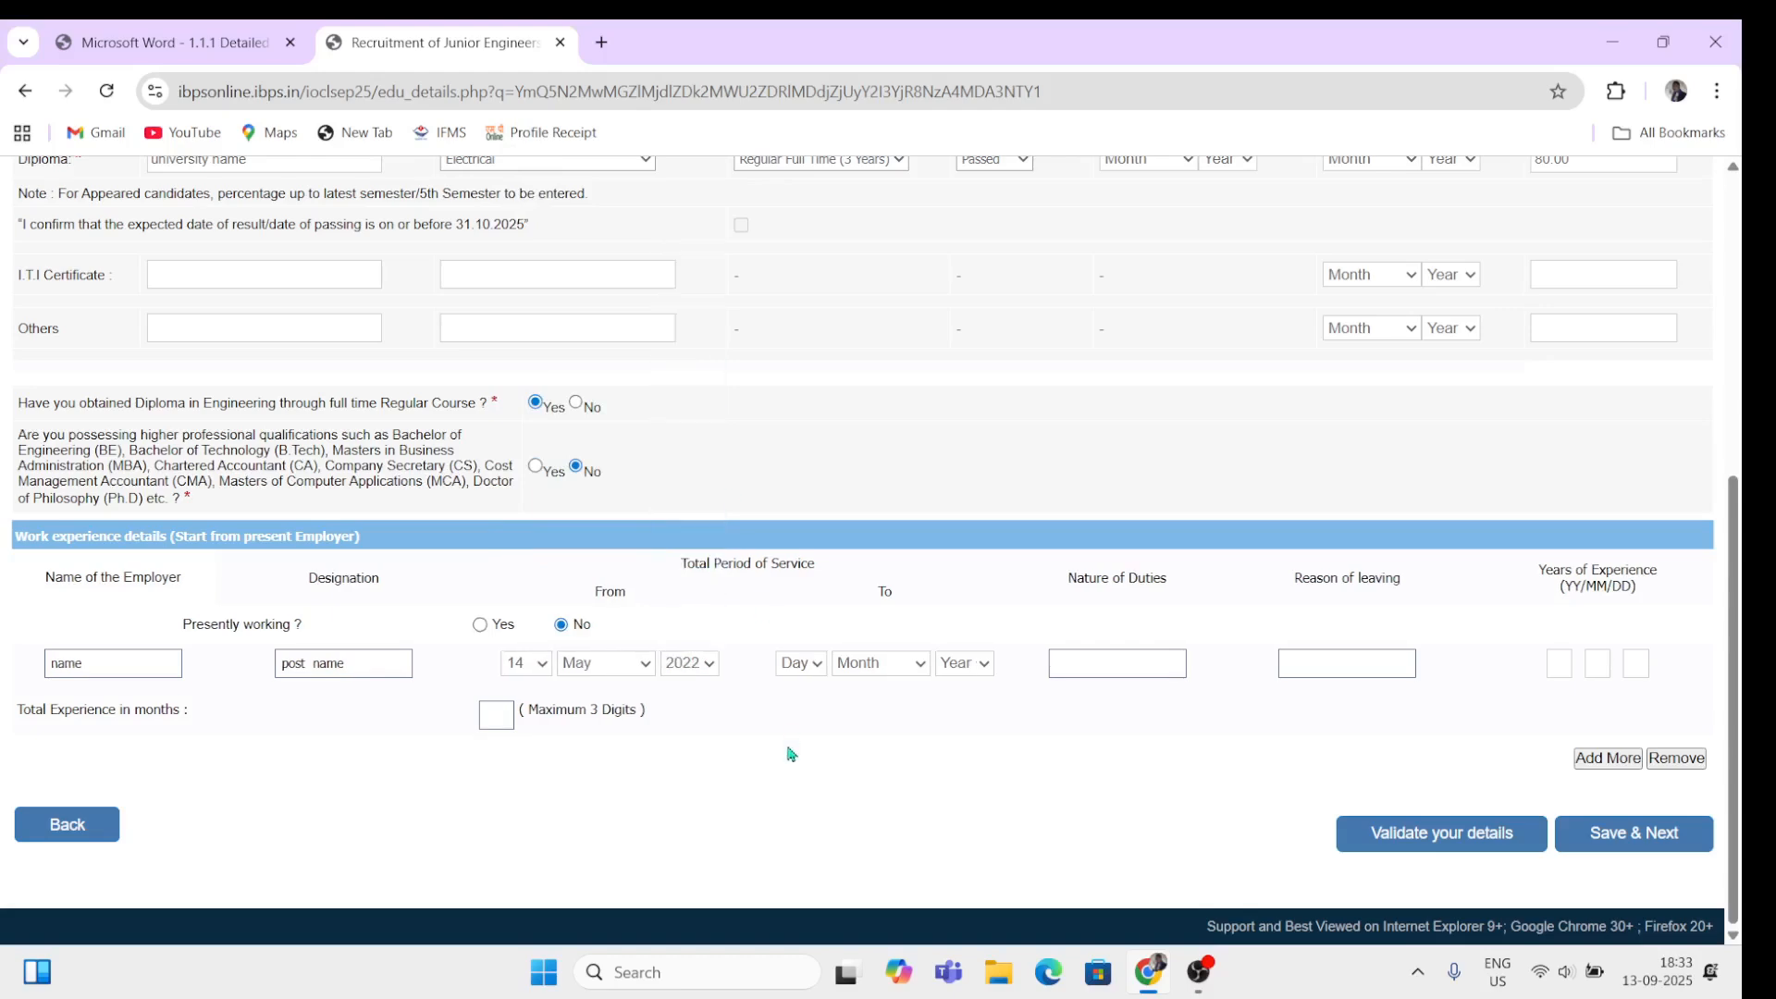
Step: Set the end date to 16 August 2025, correcting the month from October, then reach the duties and leaving-reason fields
click(801, 664)
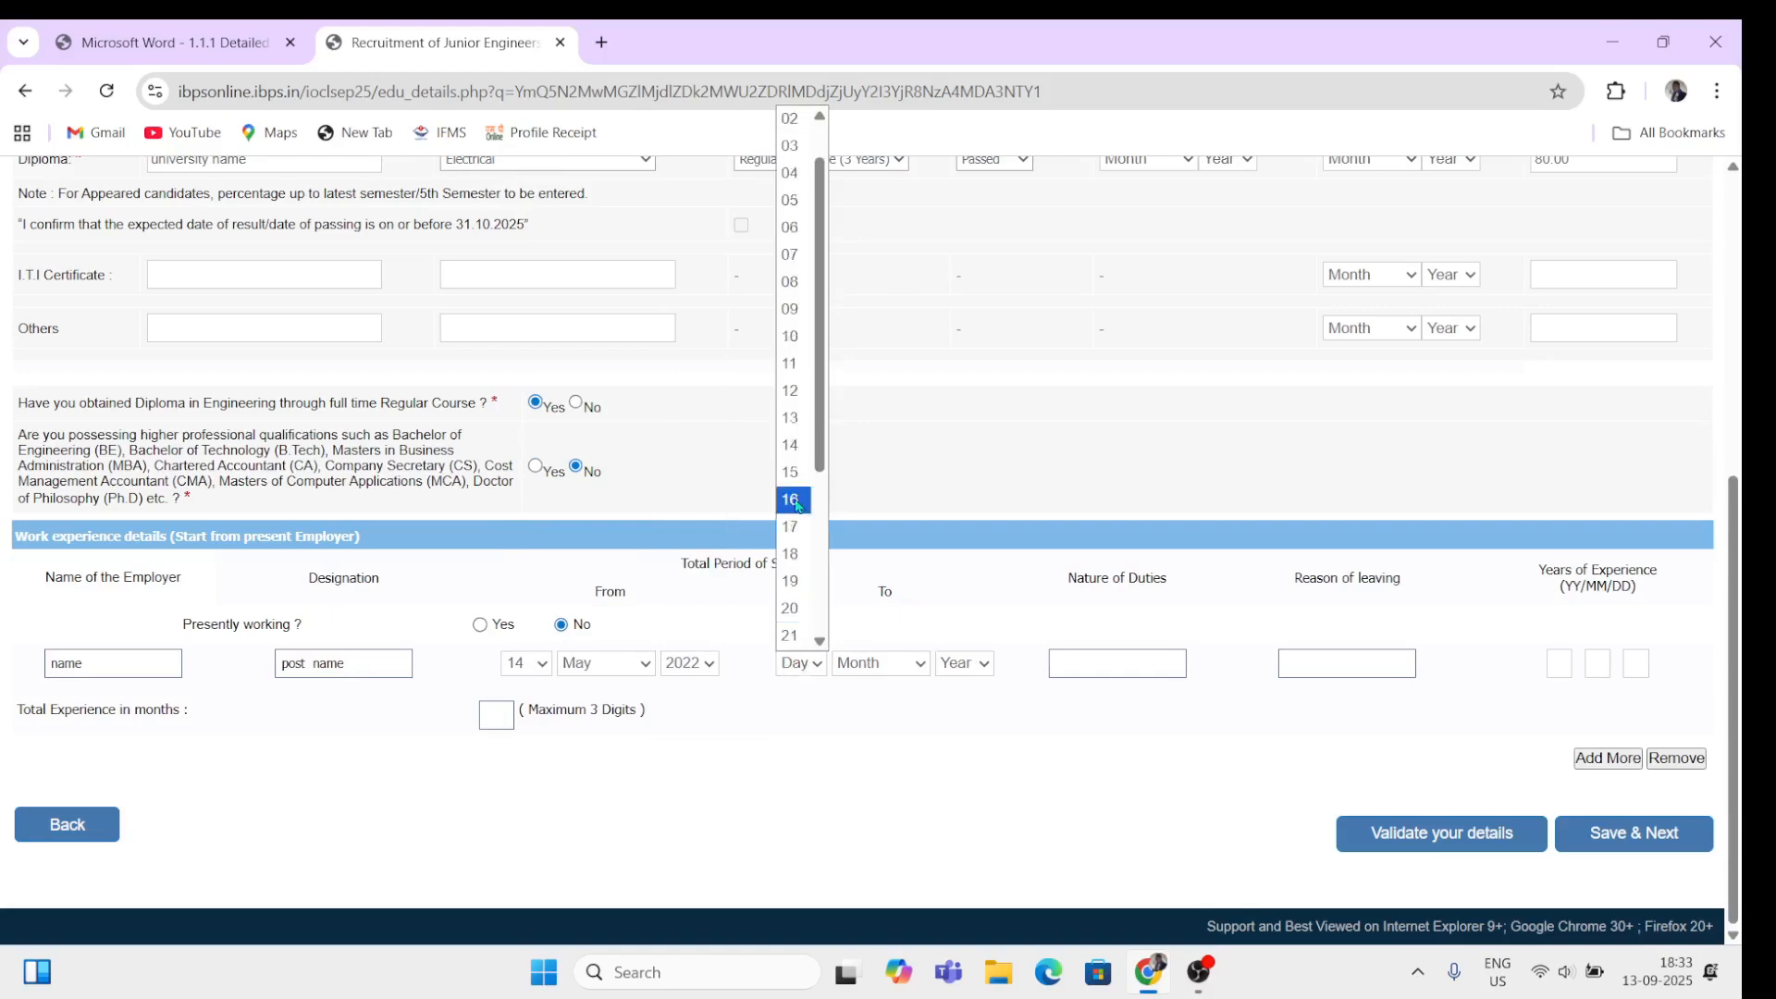
click(791, 553)
click(875, 663)
click(865, 579)
click(965, 664)
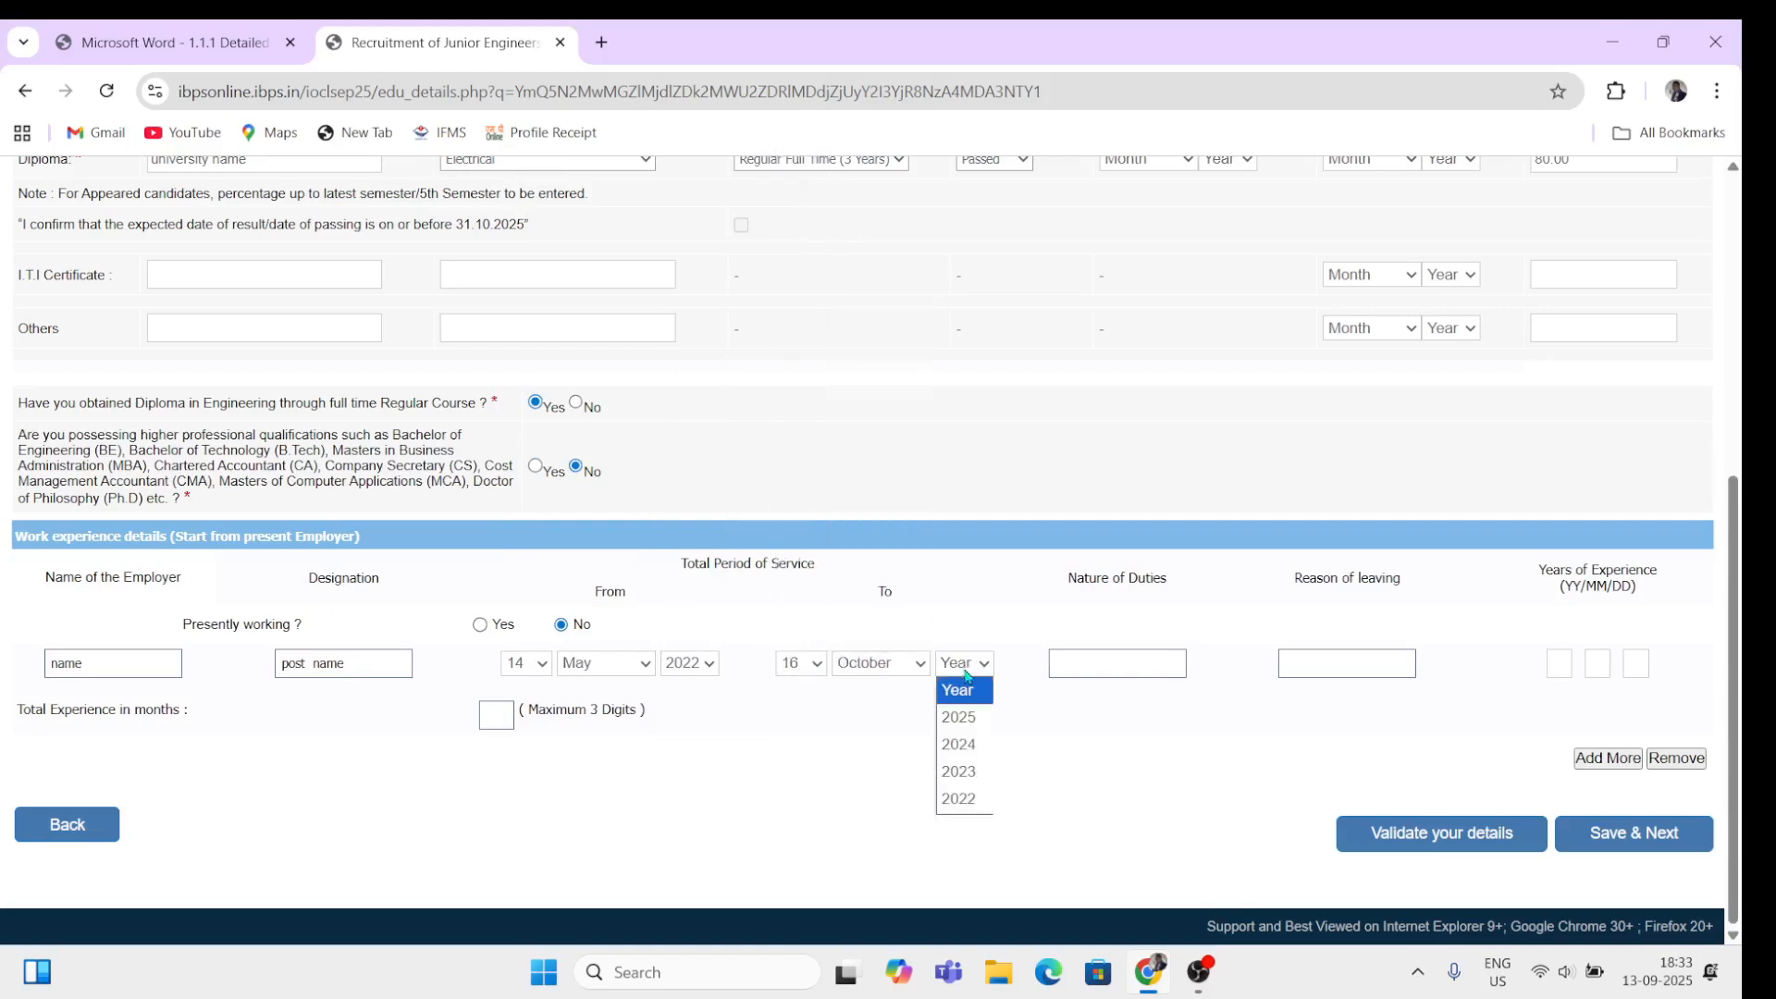
click(958, 717)
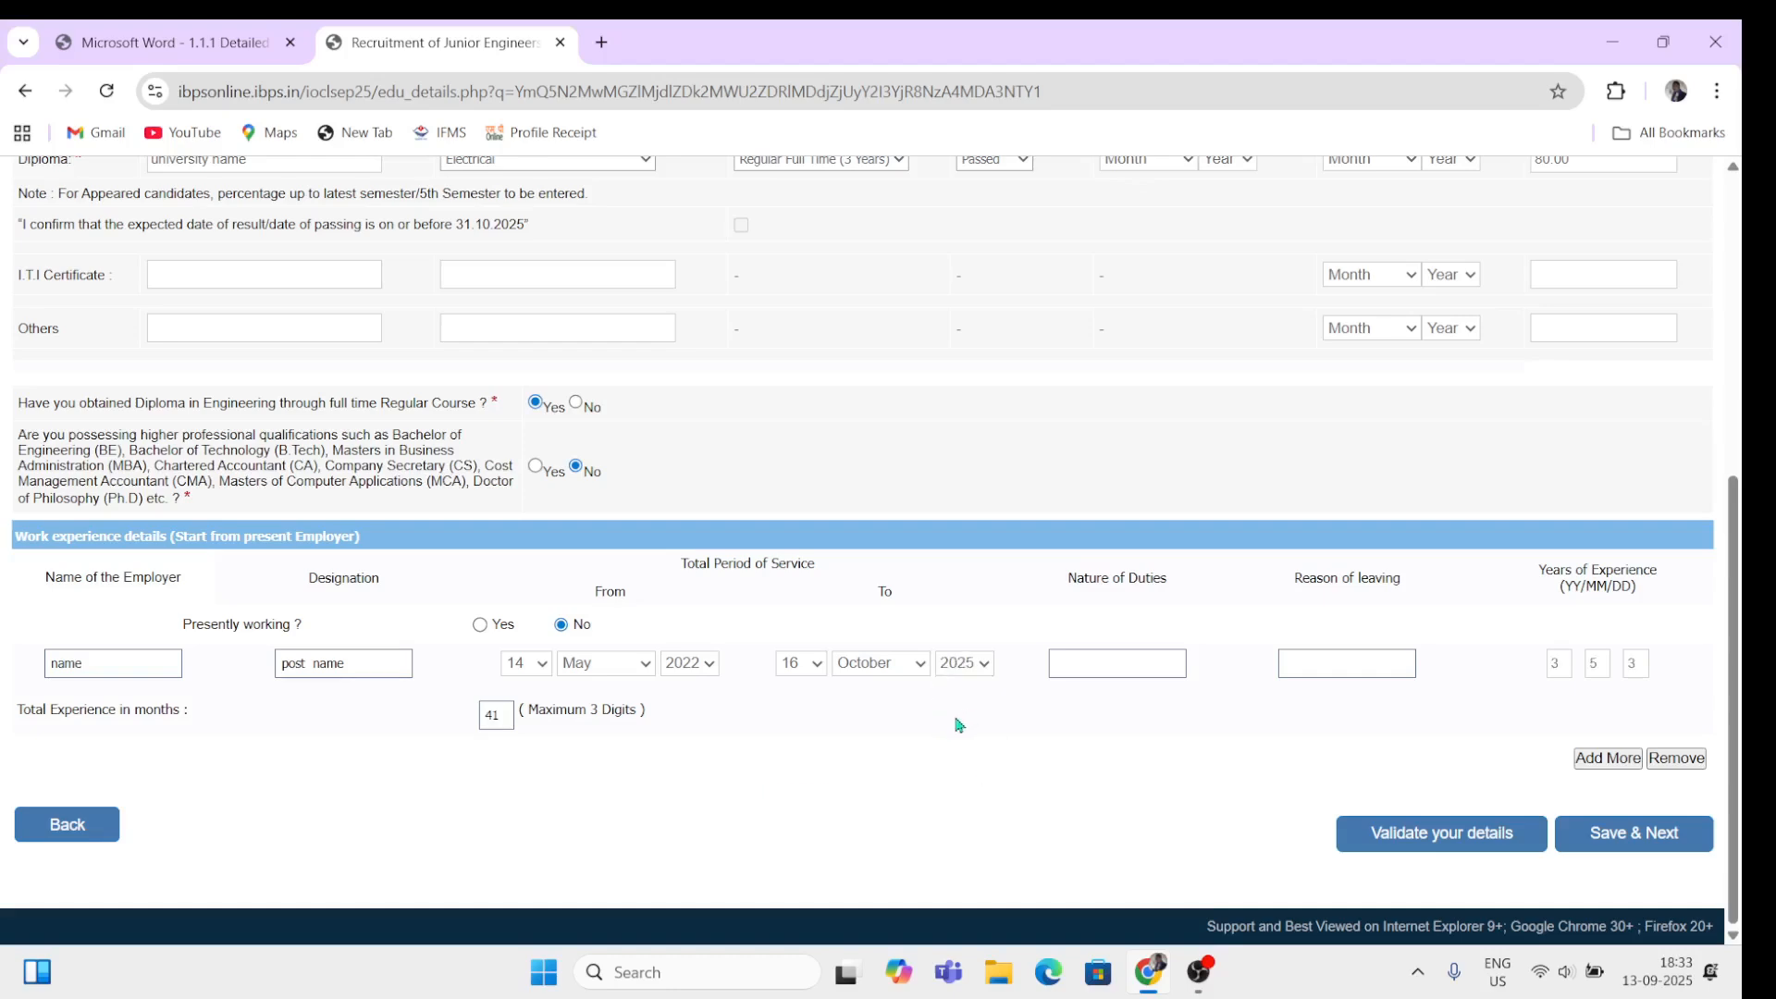
click(900, 668)
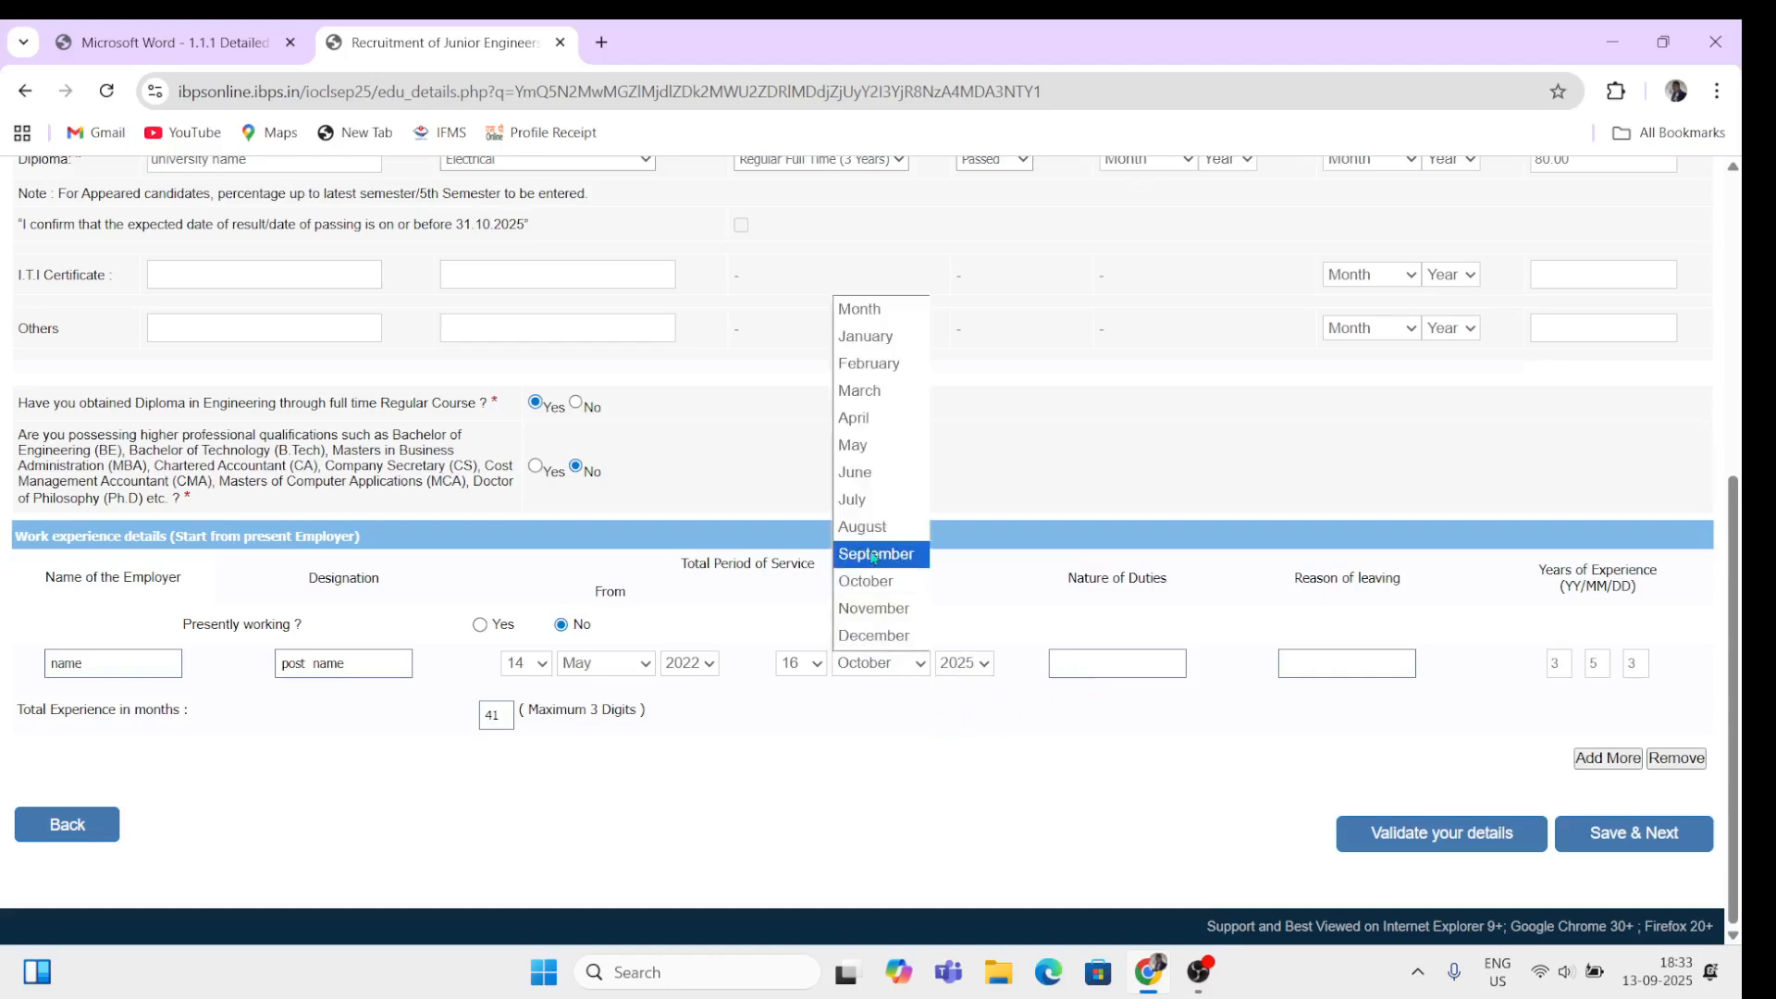
click(864, 529)
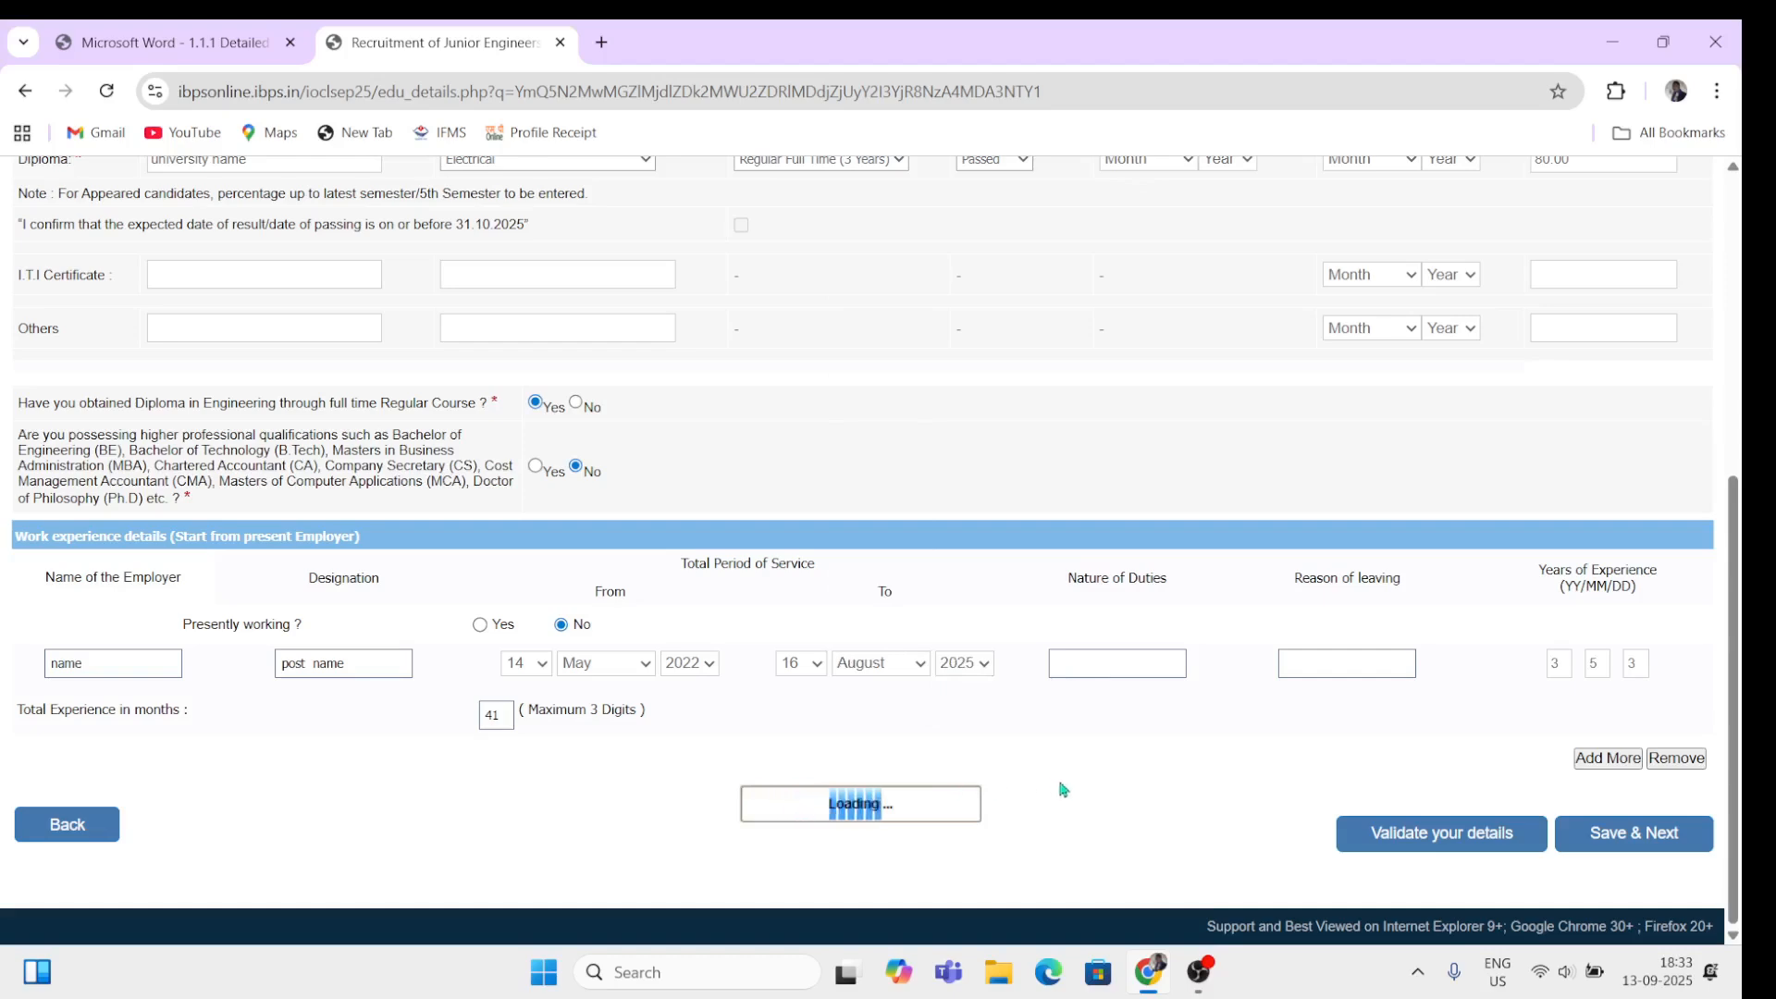
click(1138, 665)
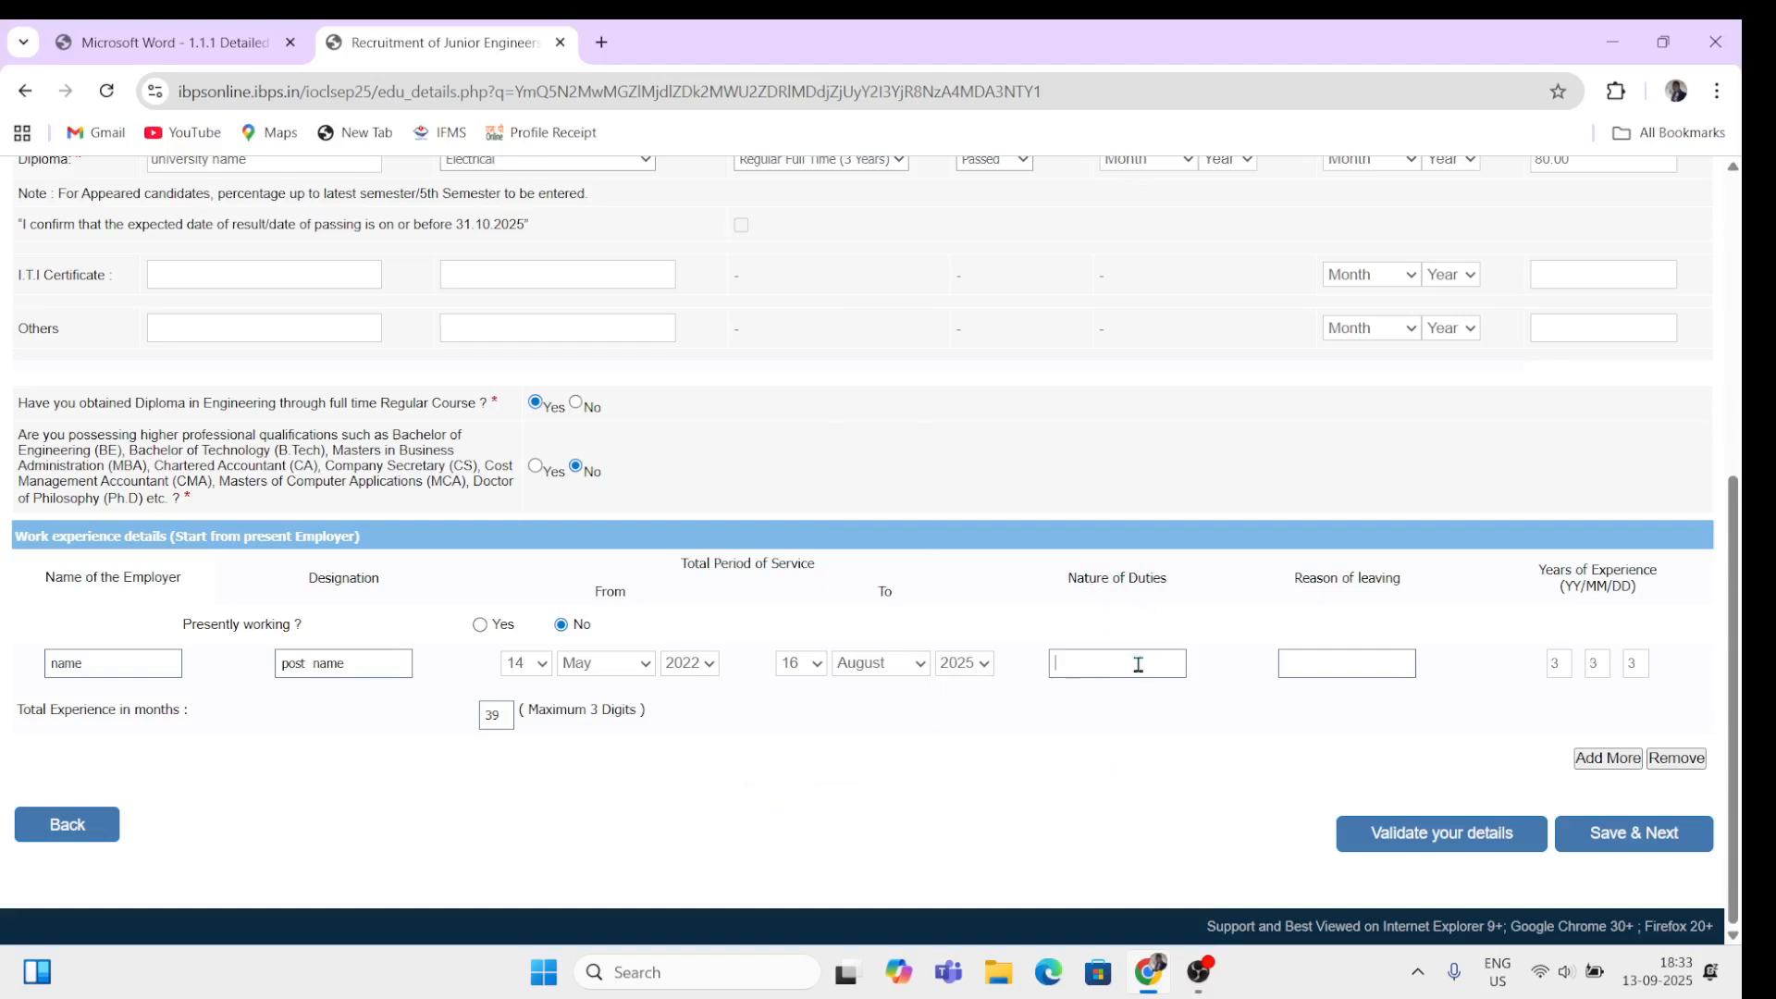
click(1288, 665)
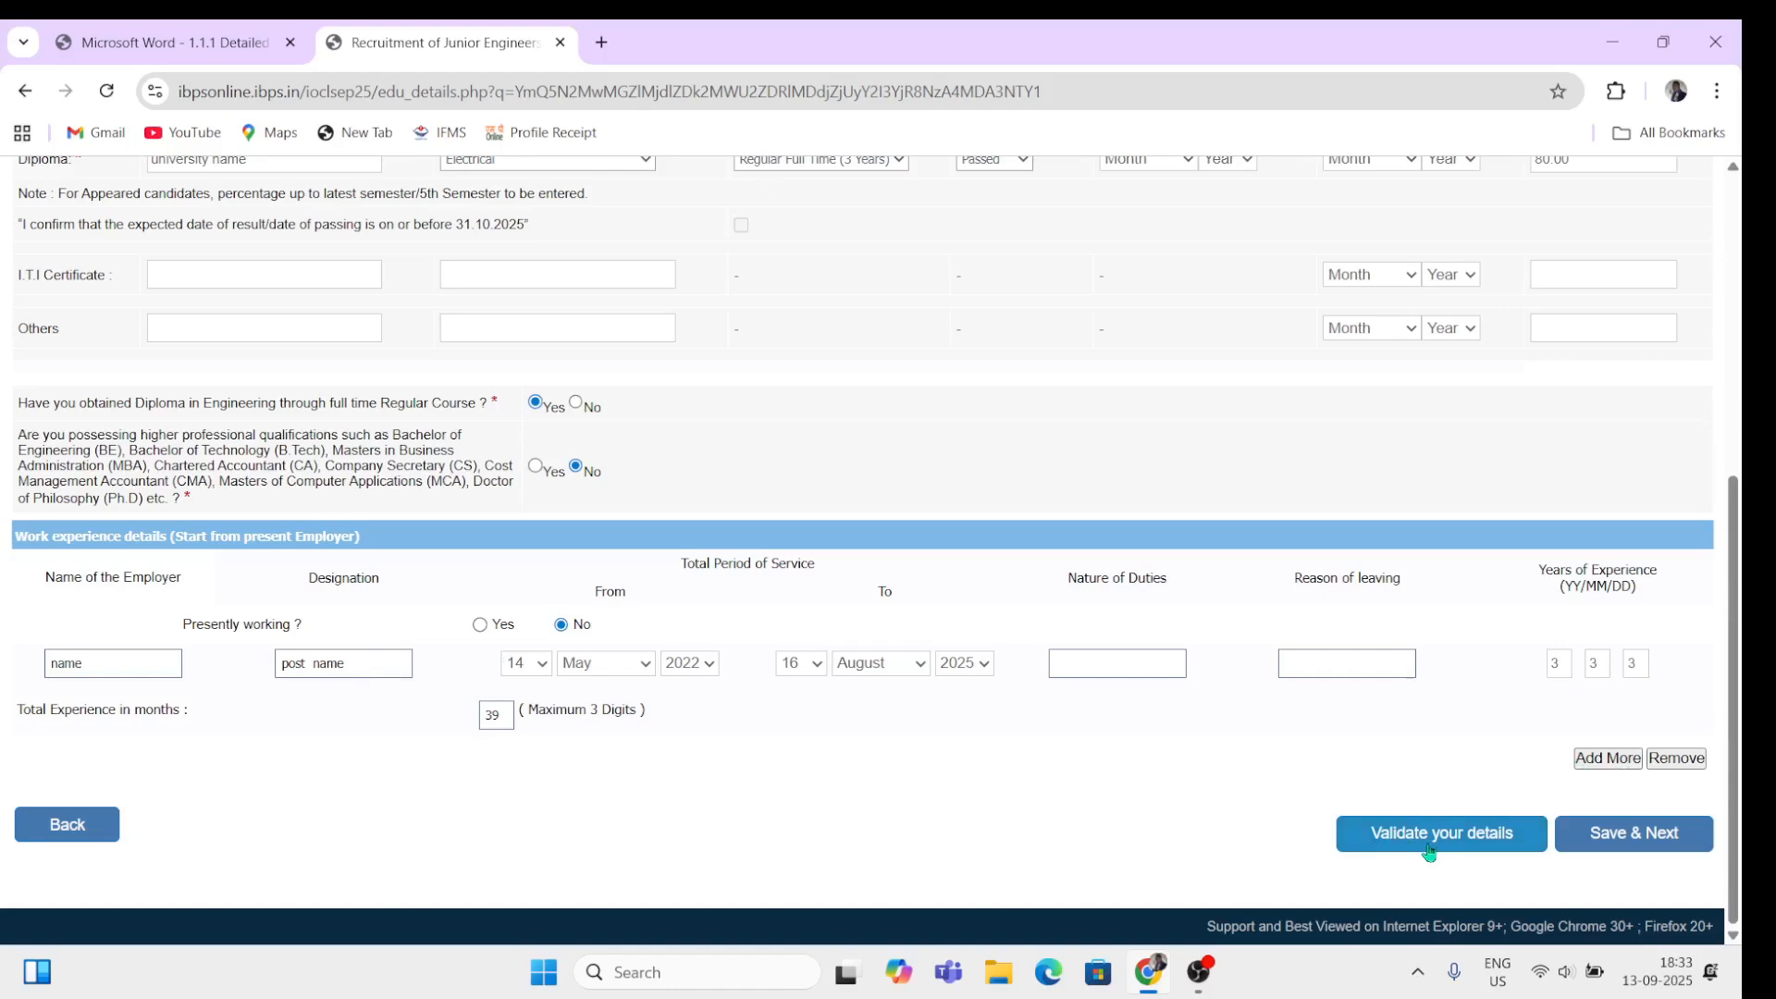
Step: Validate the details to open the preview, then tick the I Agree declaration at the bottom
click(1605, 844)
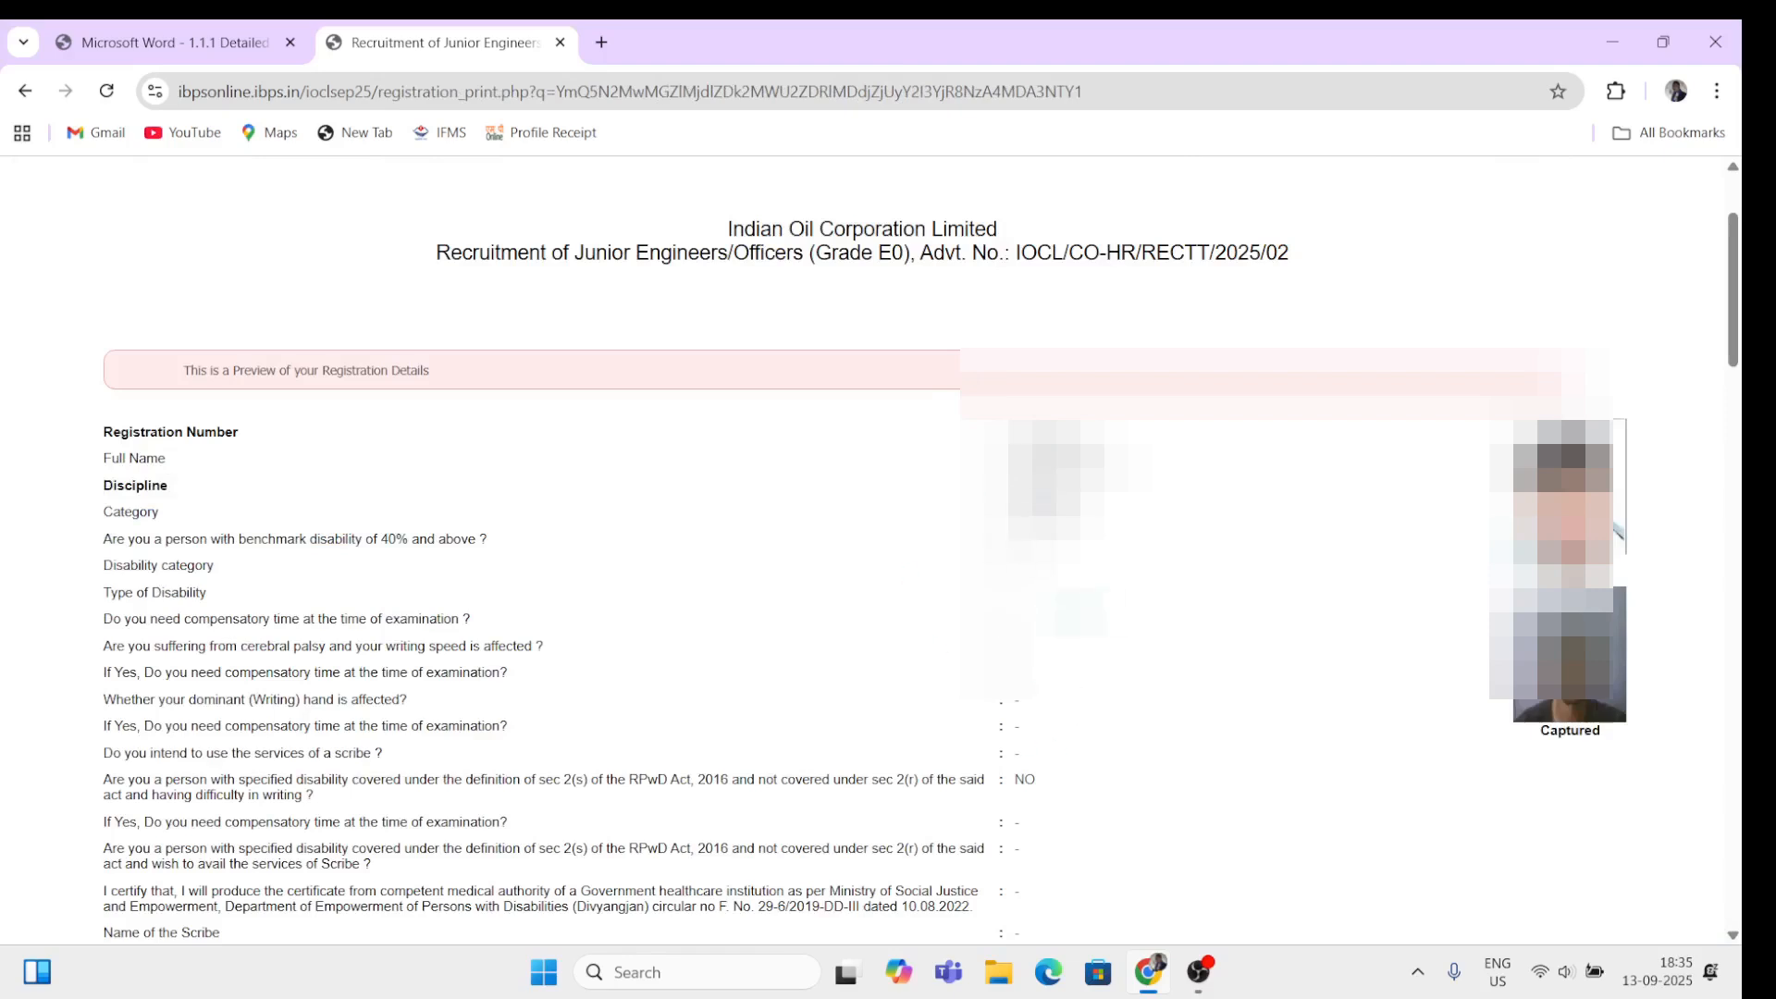
scroll(869, 555, down, 20)
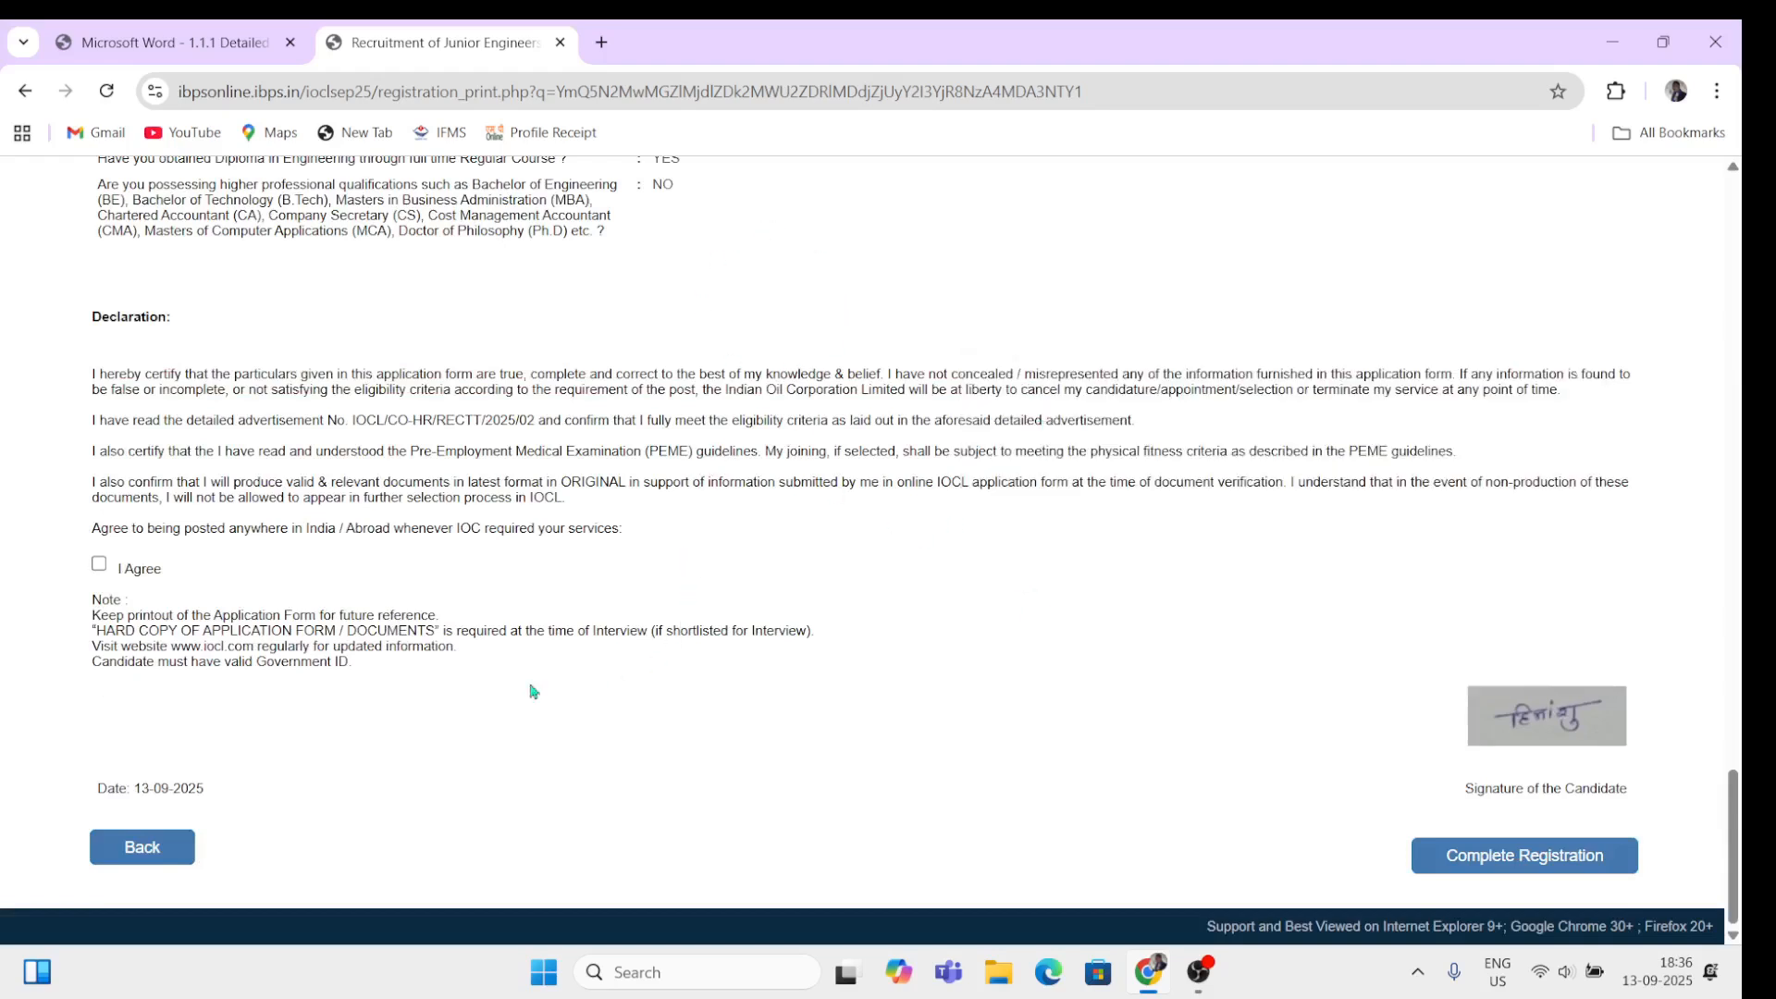
drag(101, 319, 259, 363)
click(309, 359)
click(99, 563)
Step: Complete registration and search Downloads for 'th' in the left thumb file picker
click(1527, 875)
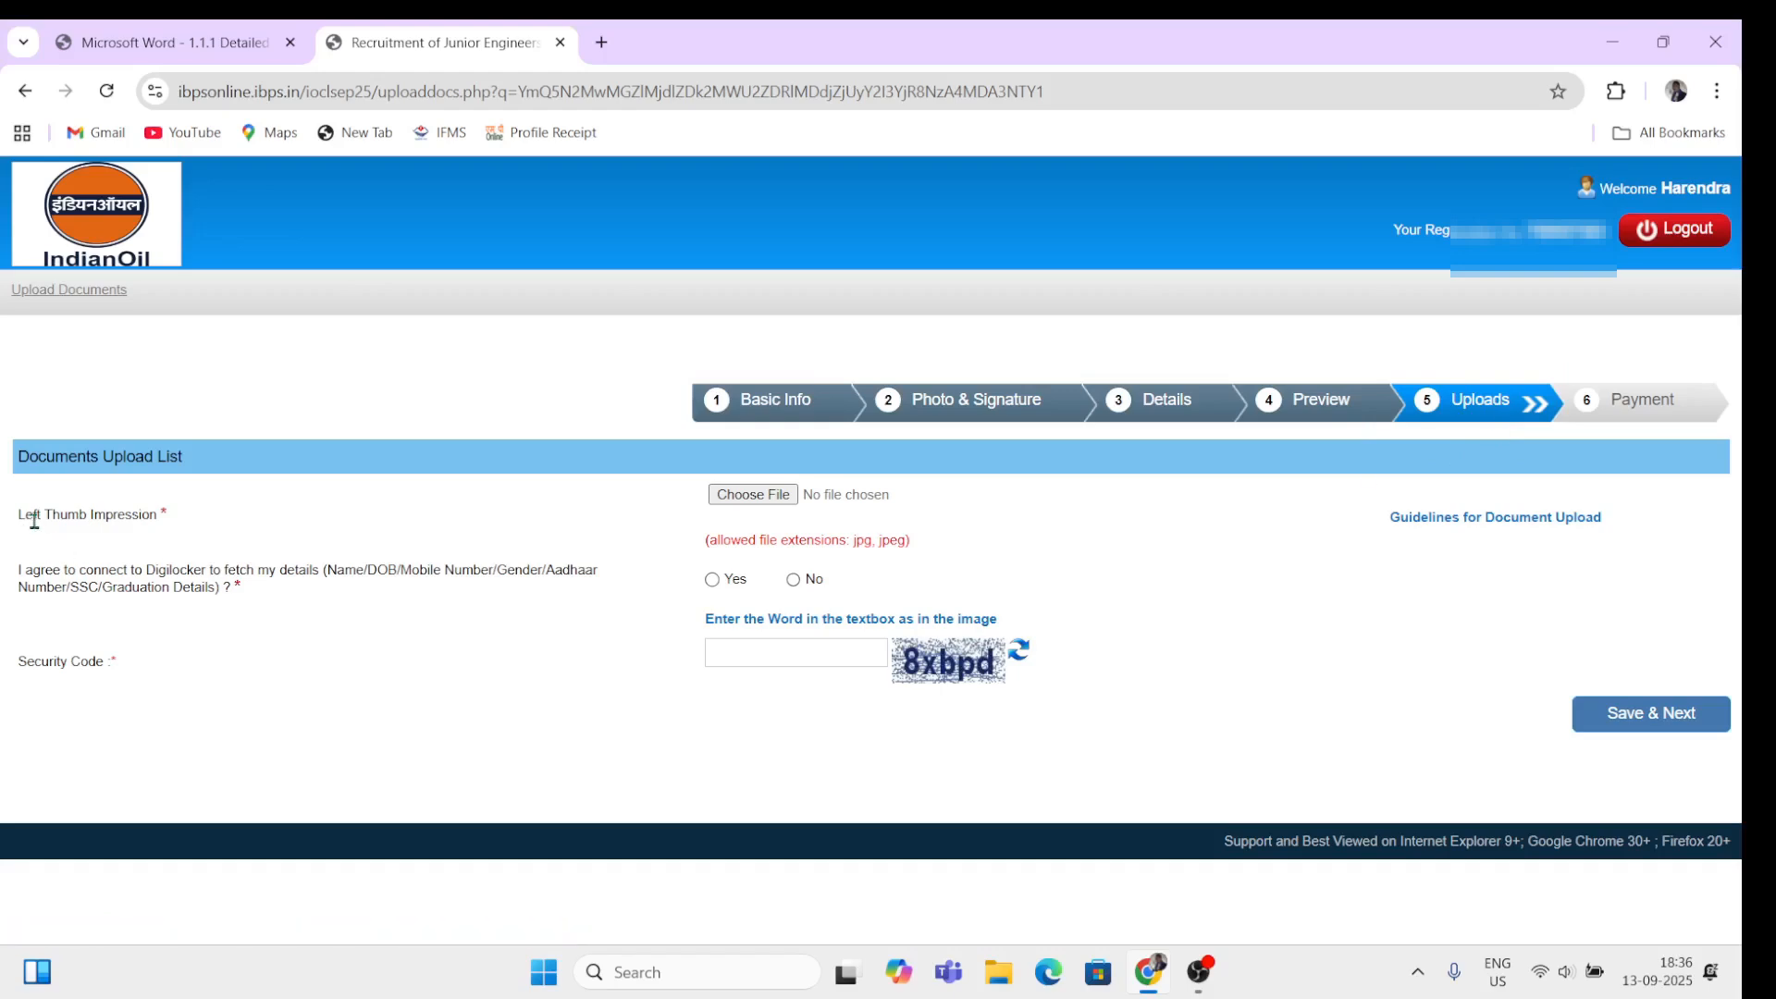
drag(22, 517, 170, 518)
click(312, 529)
click(773, 497)
click(807, 264)
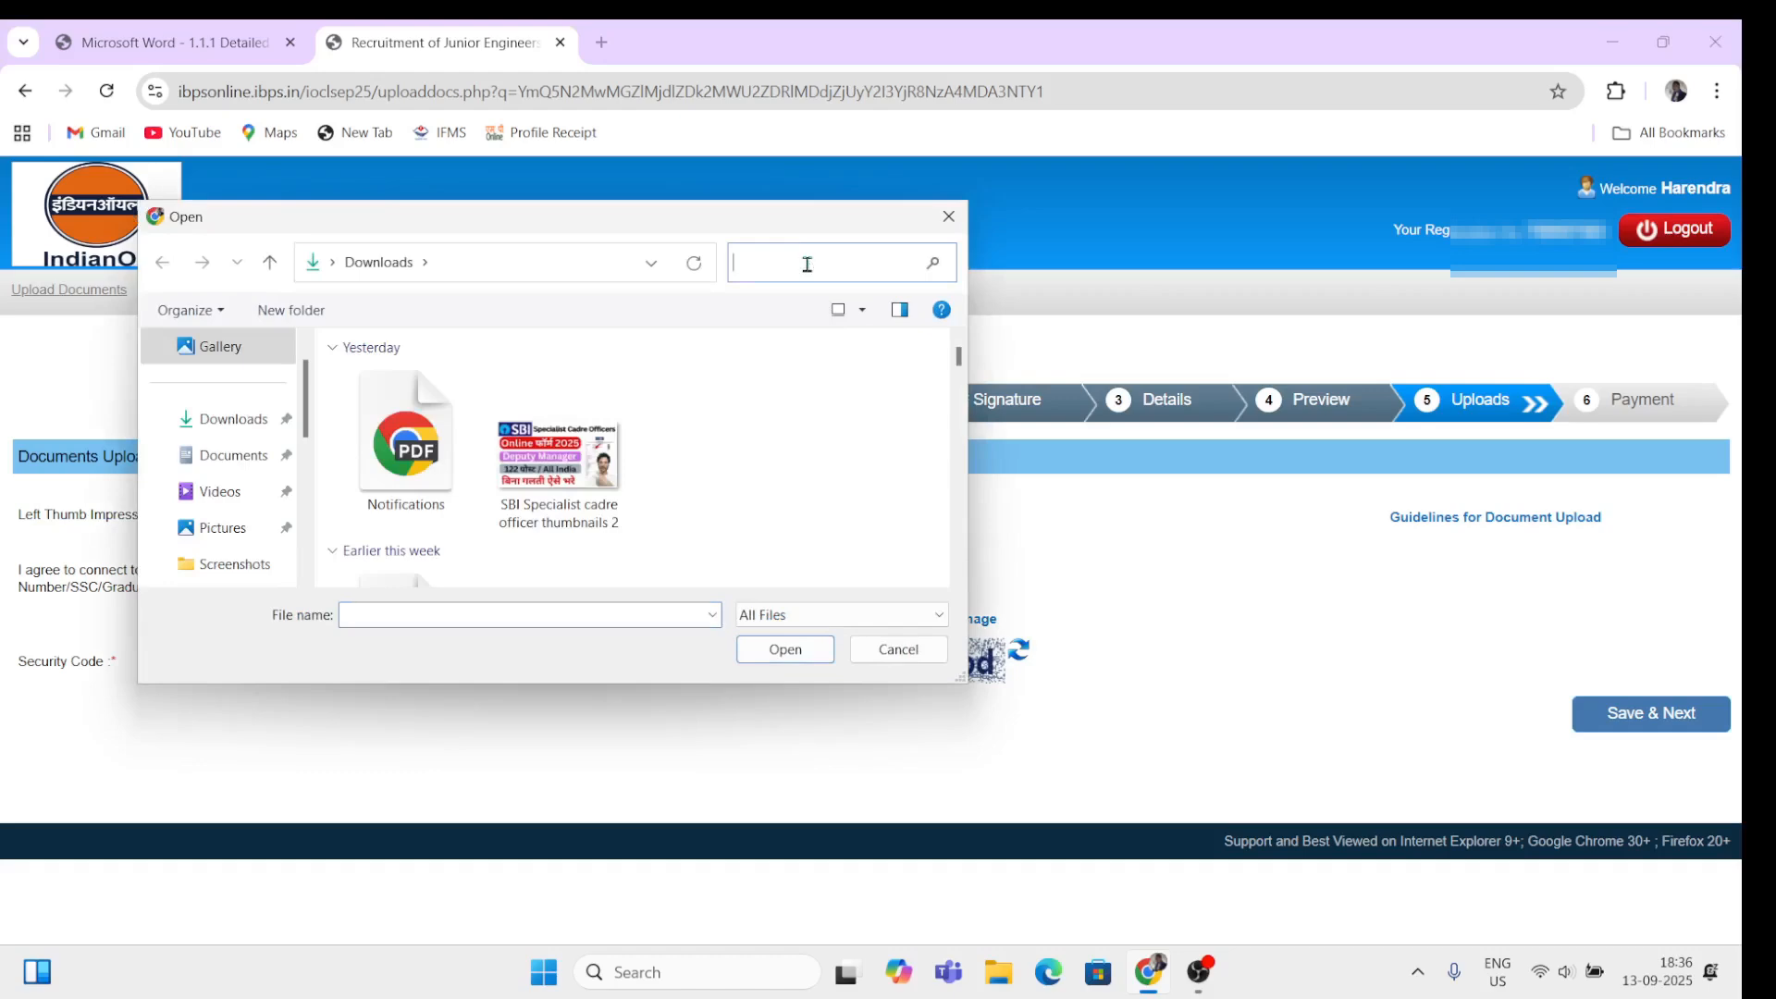
text(thum)
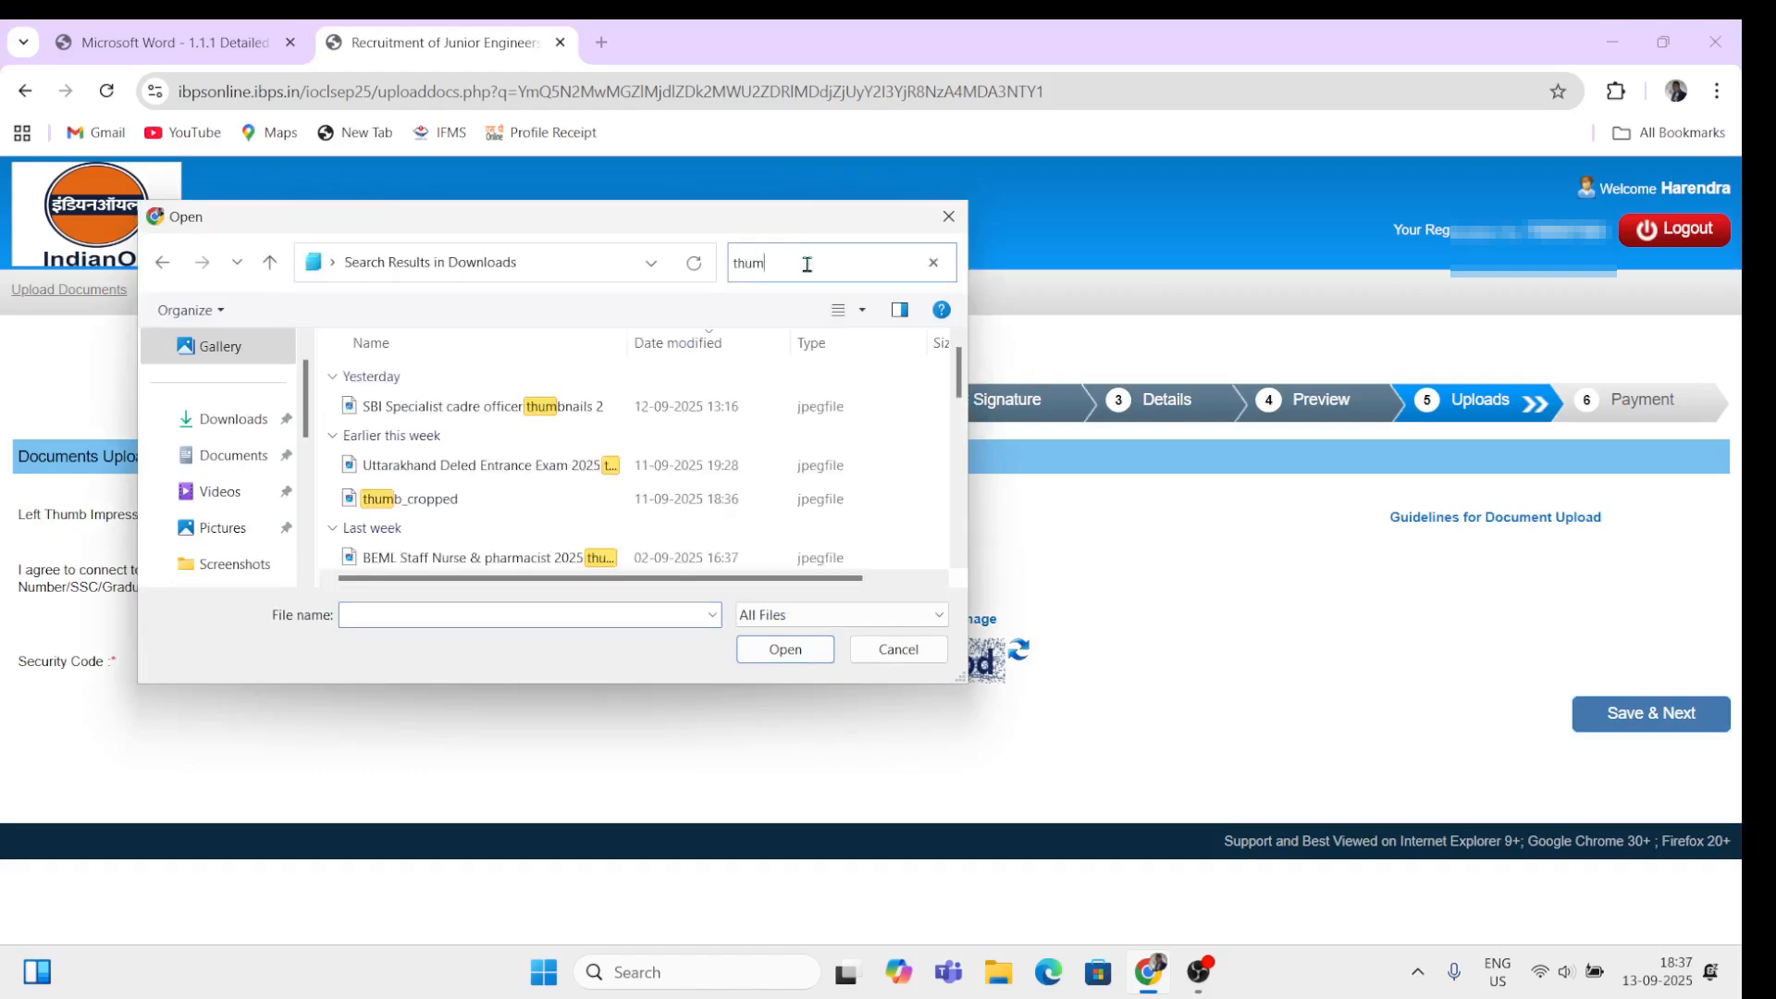
click(405, 503)
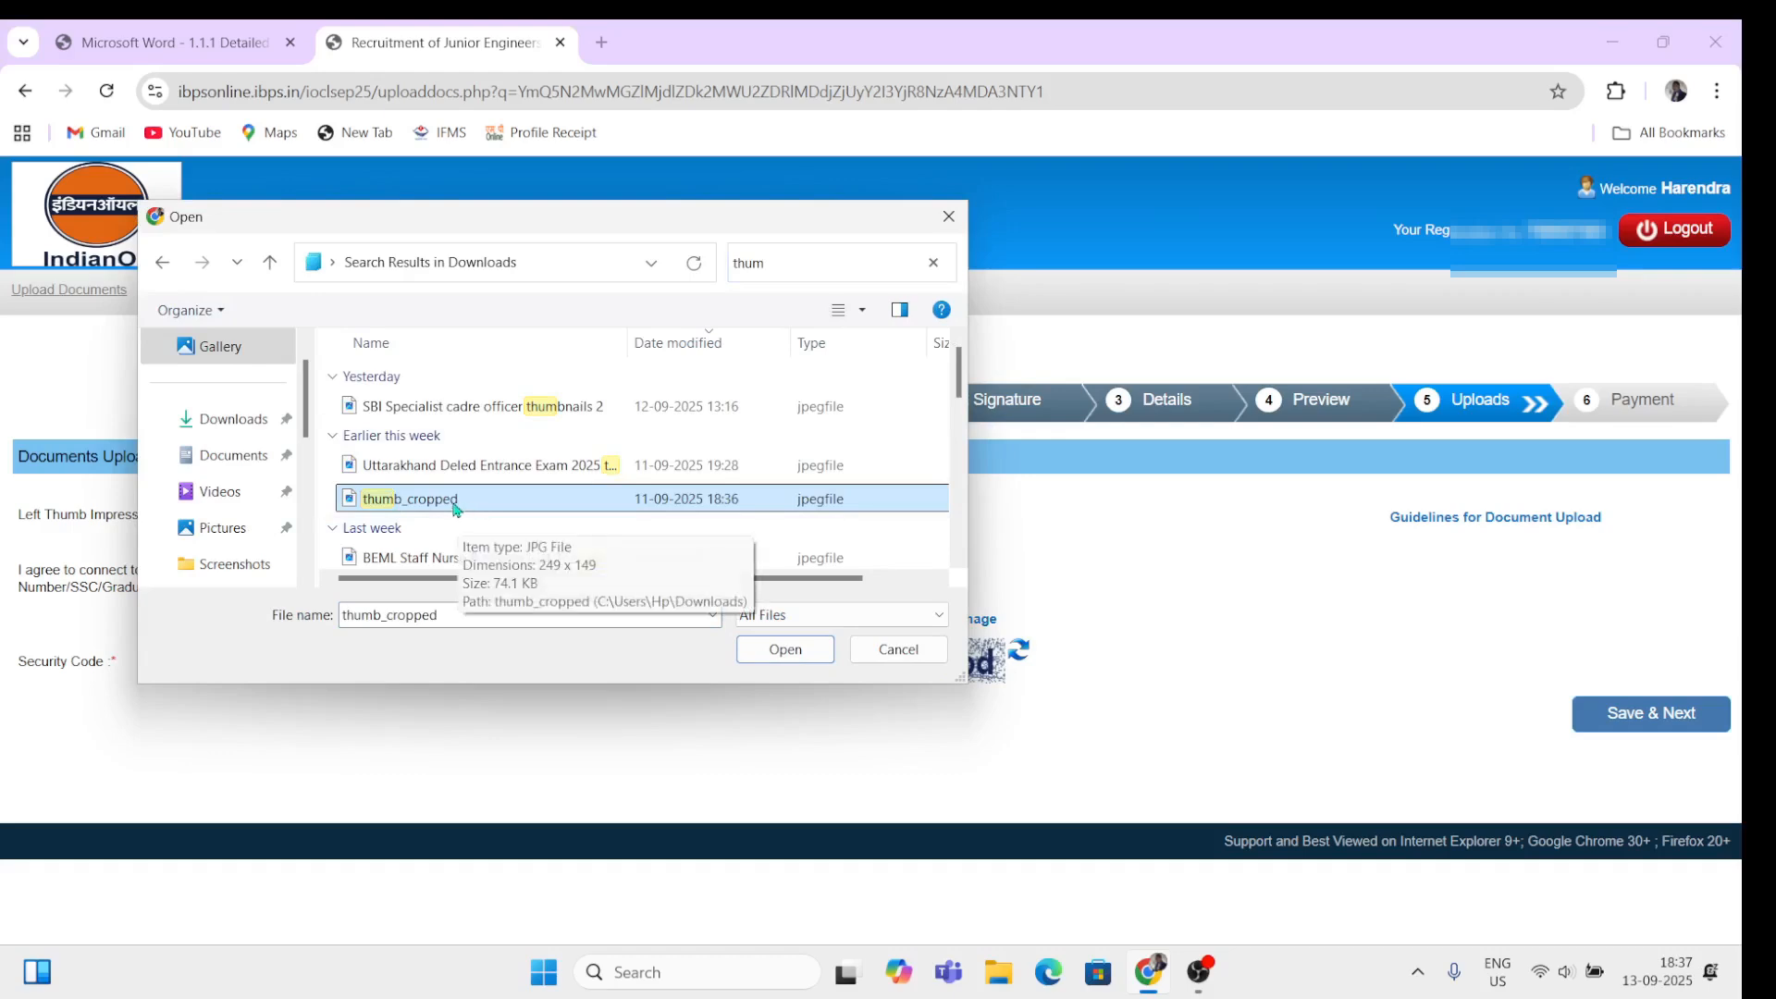
Step: Clear the search, find the Thum image in Downloads and load it as the left thumb
click(778, 268)
text(t)
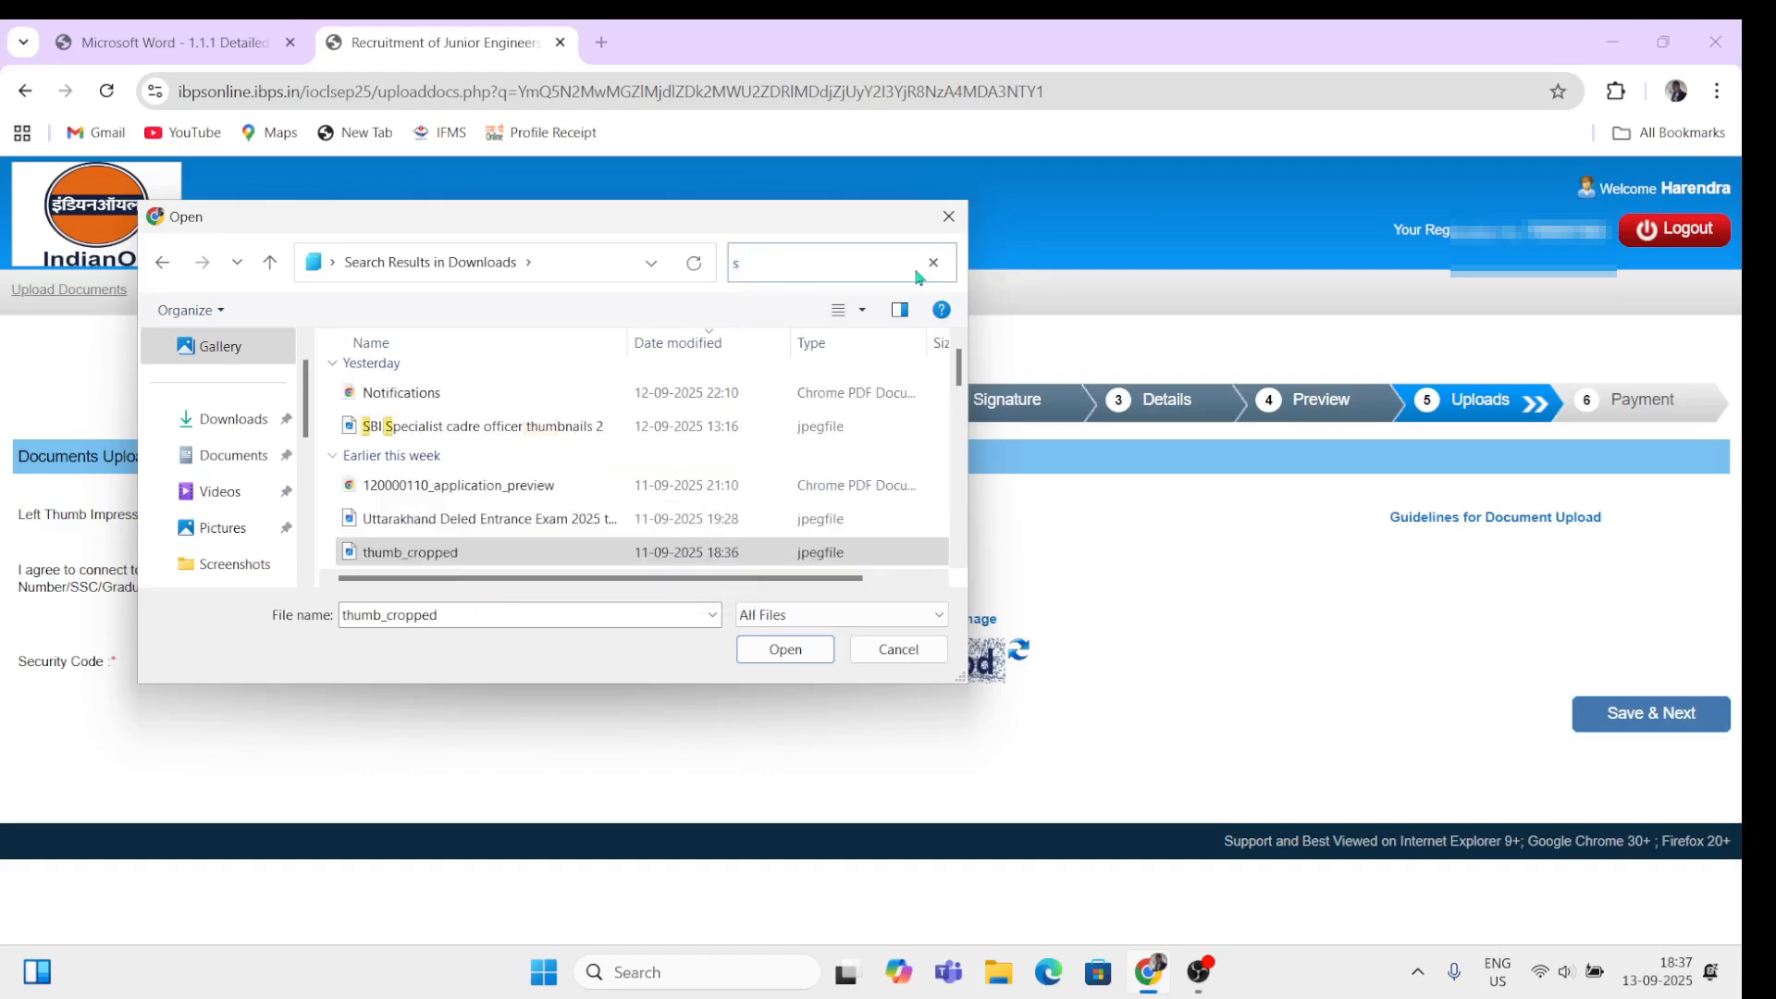
key(BackSpace)
scroll(503, 463, down, 4)
scroll(504, 464, up, 2)
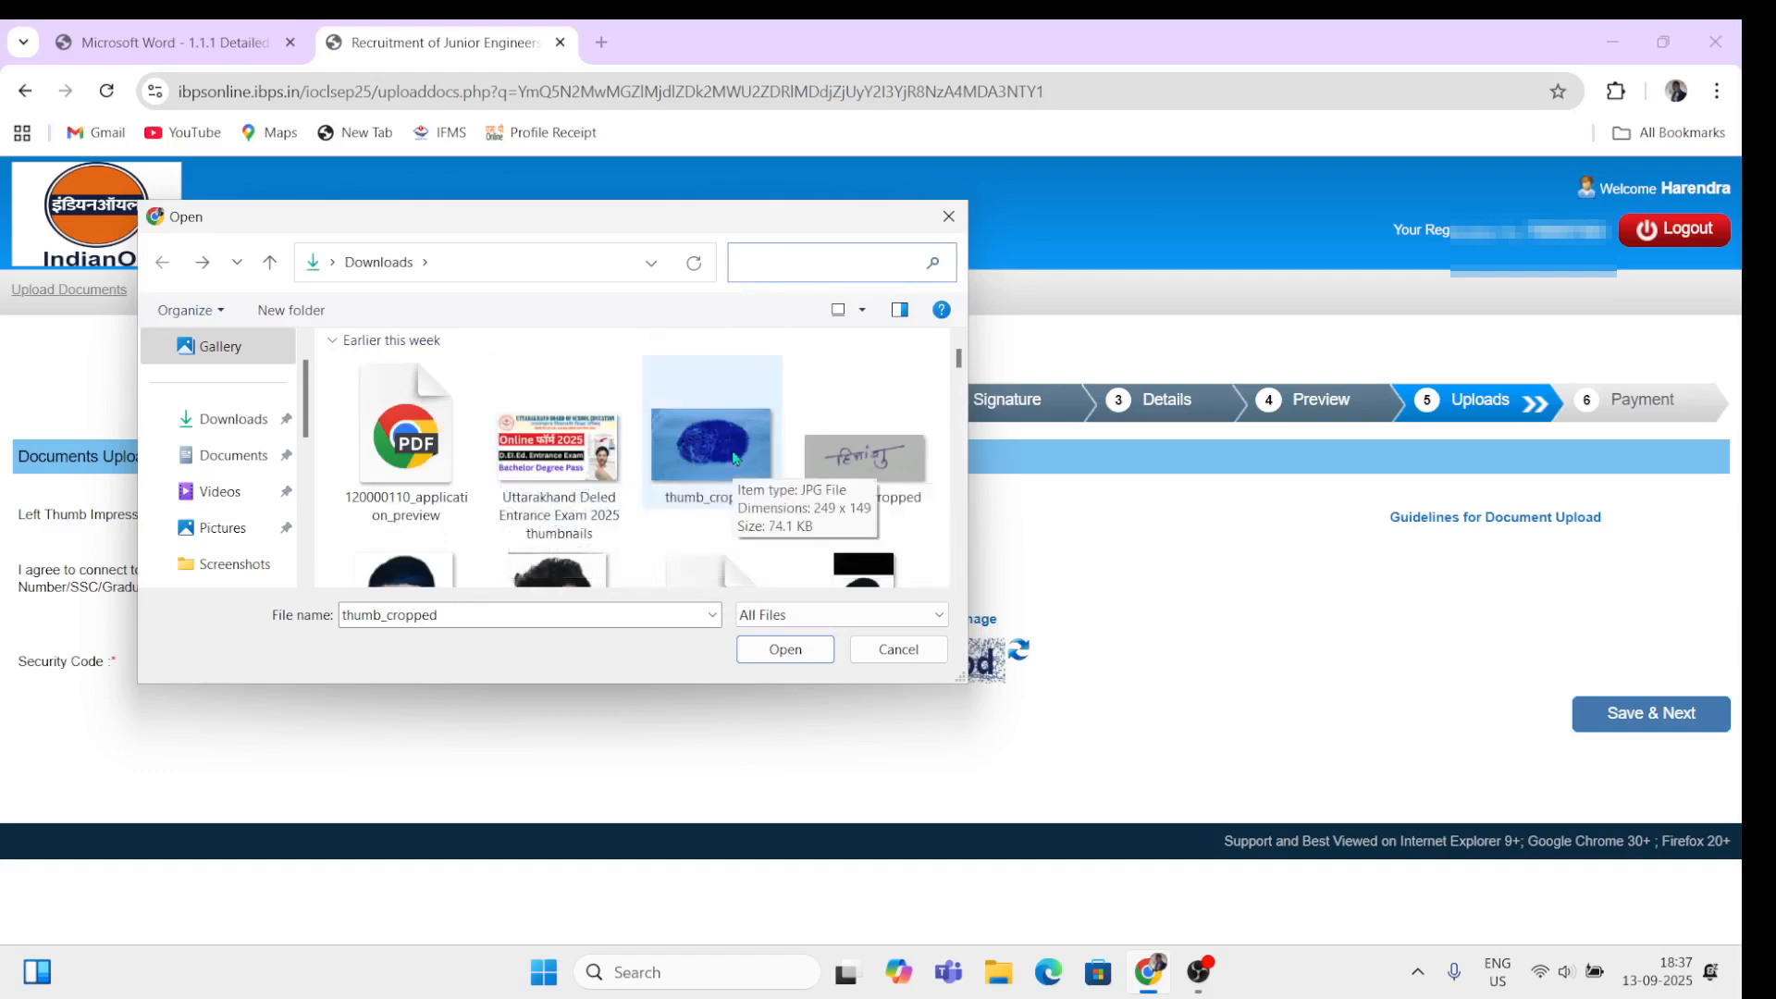
scroll(634, 508, down, 3)
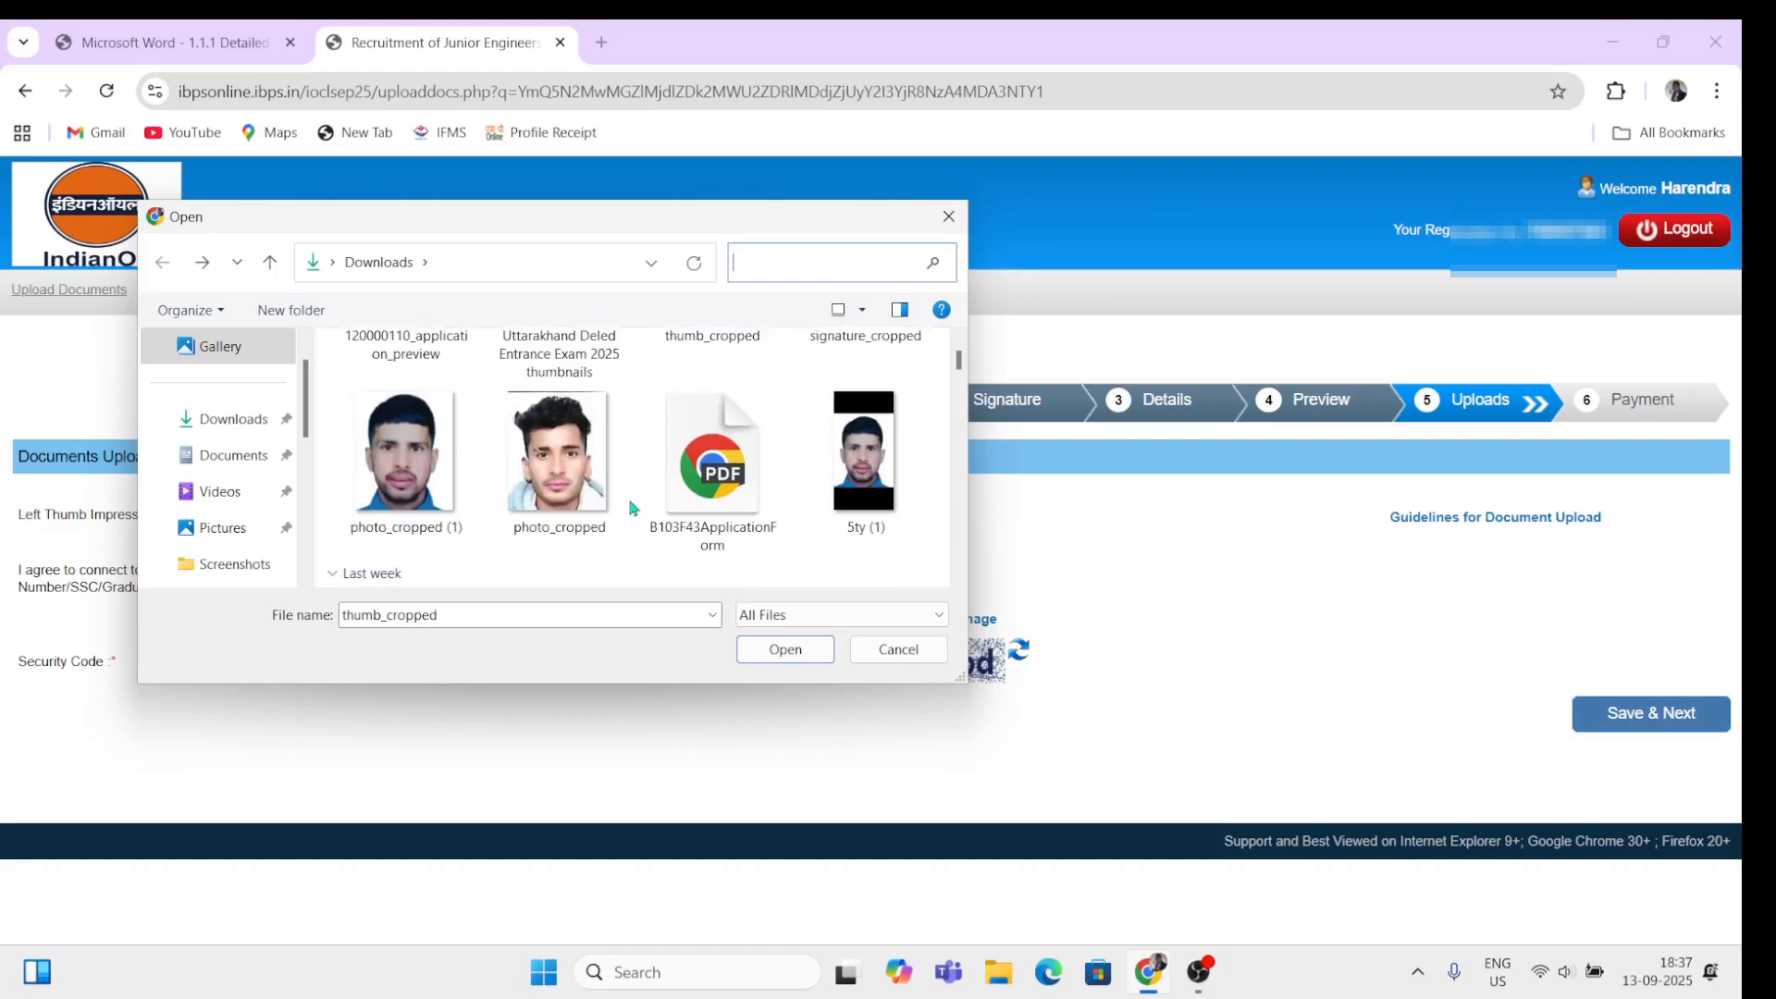
scroll(634, 508, down, 12)
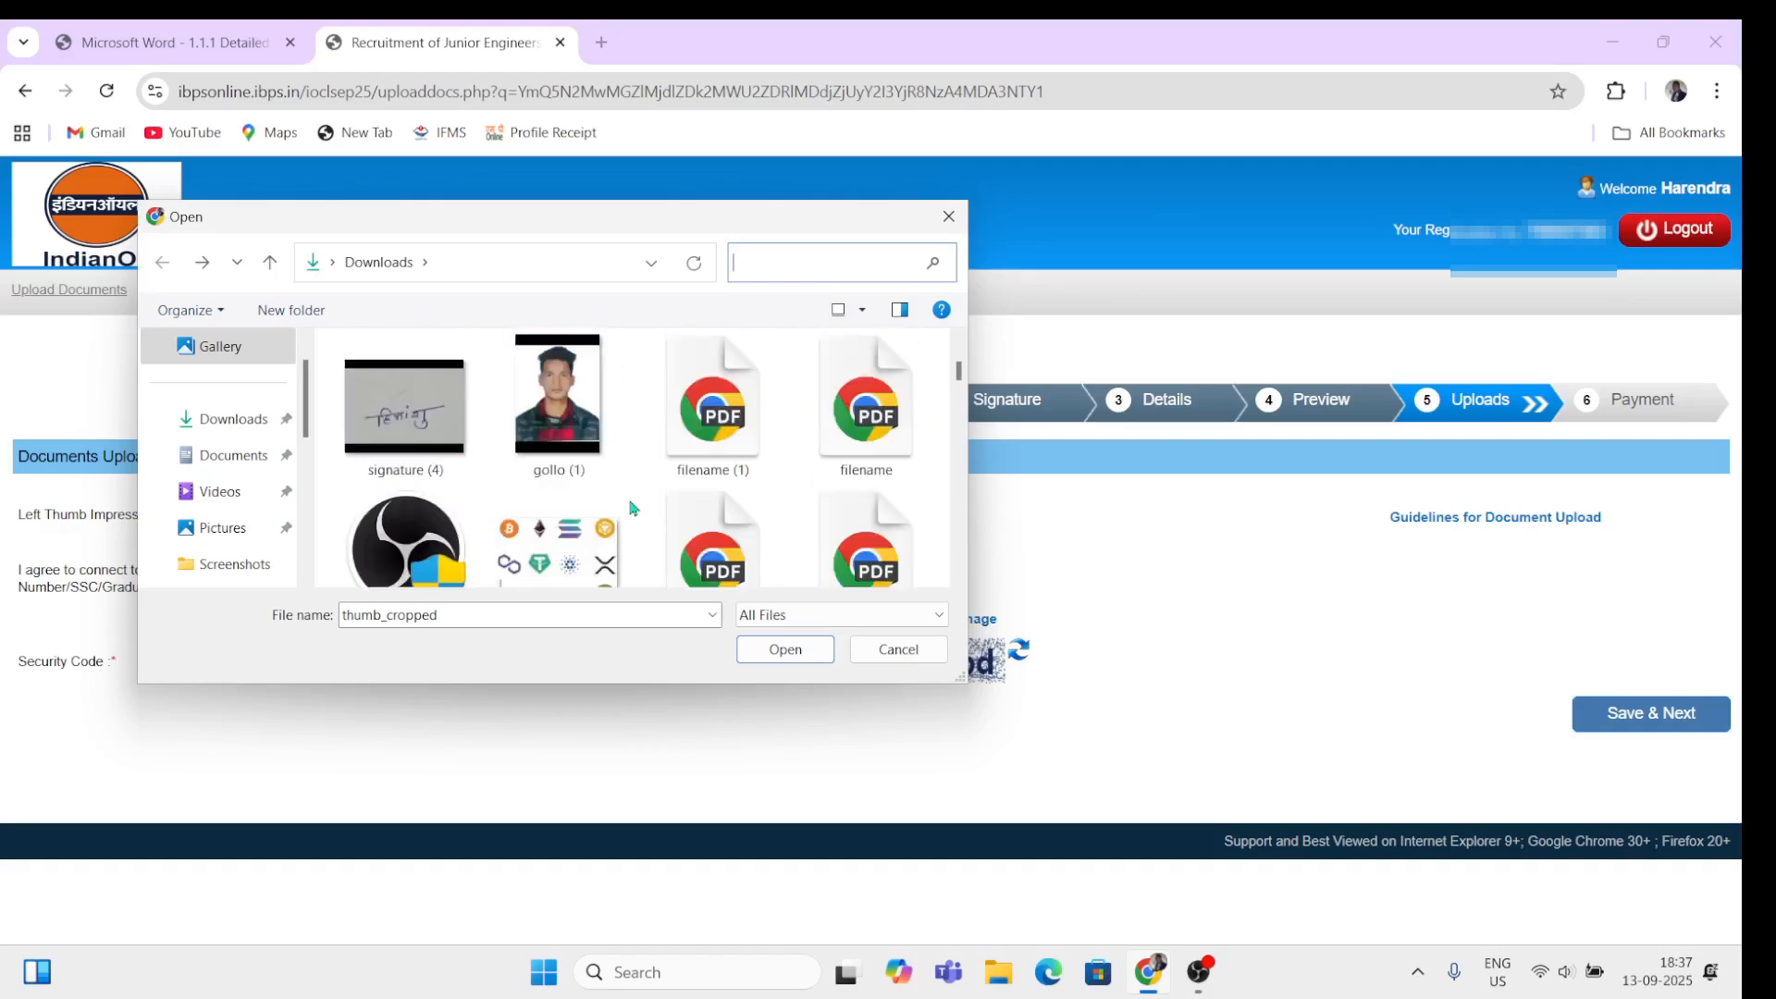
scroll(633, 507, up, 2)
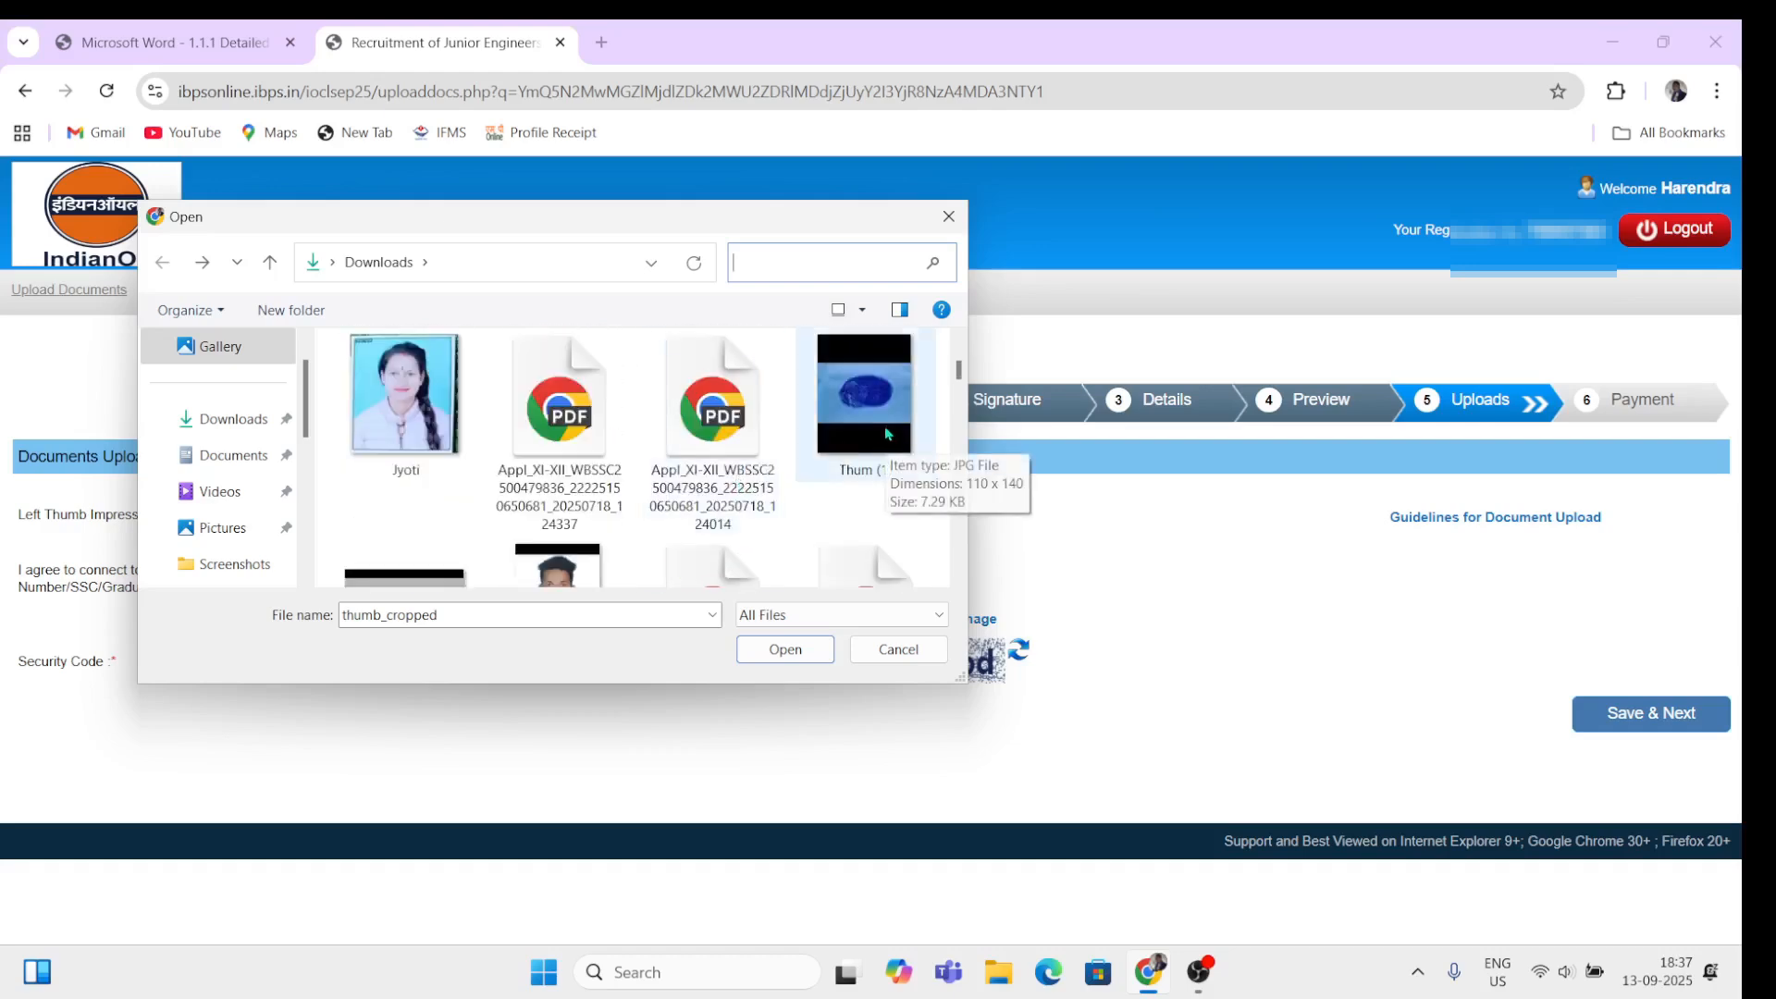
scroll(610, 489, down, 3)
scroll(606, 490, down, 10)
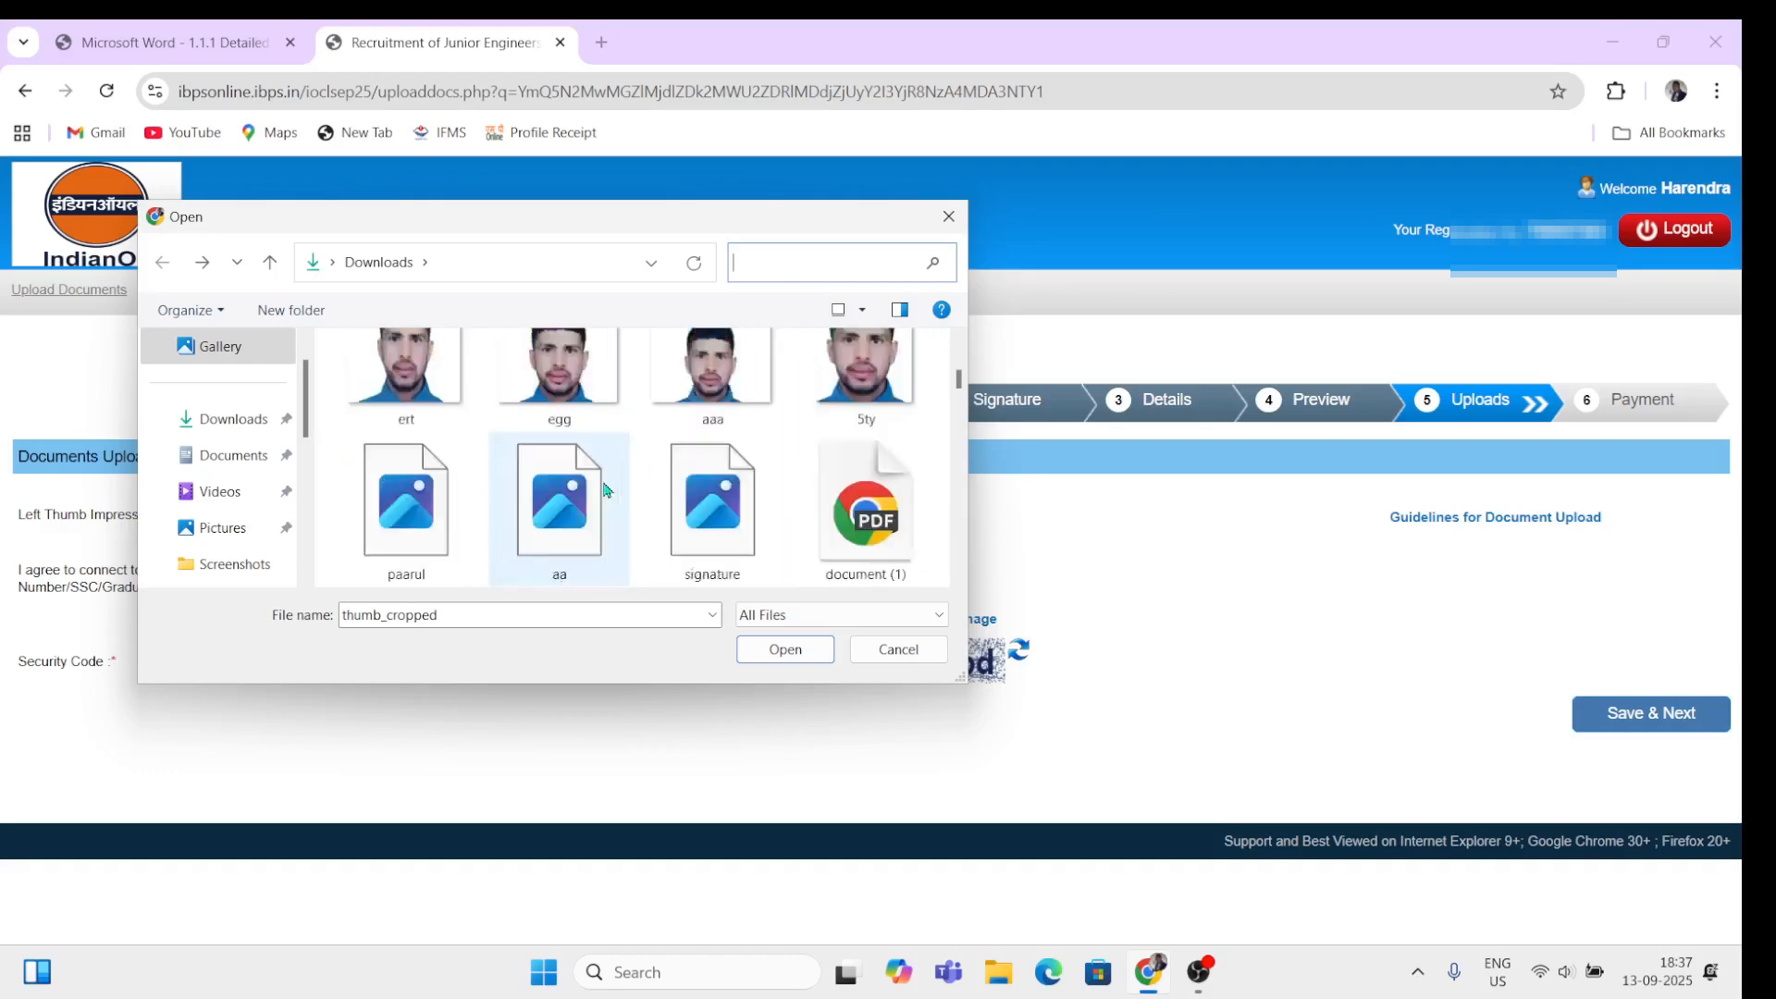
scroll(602, 480, down, 10)
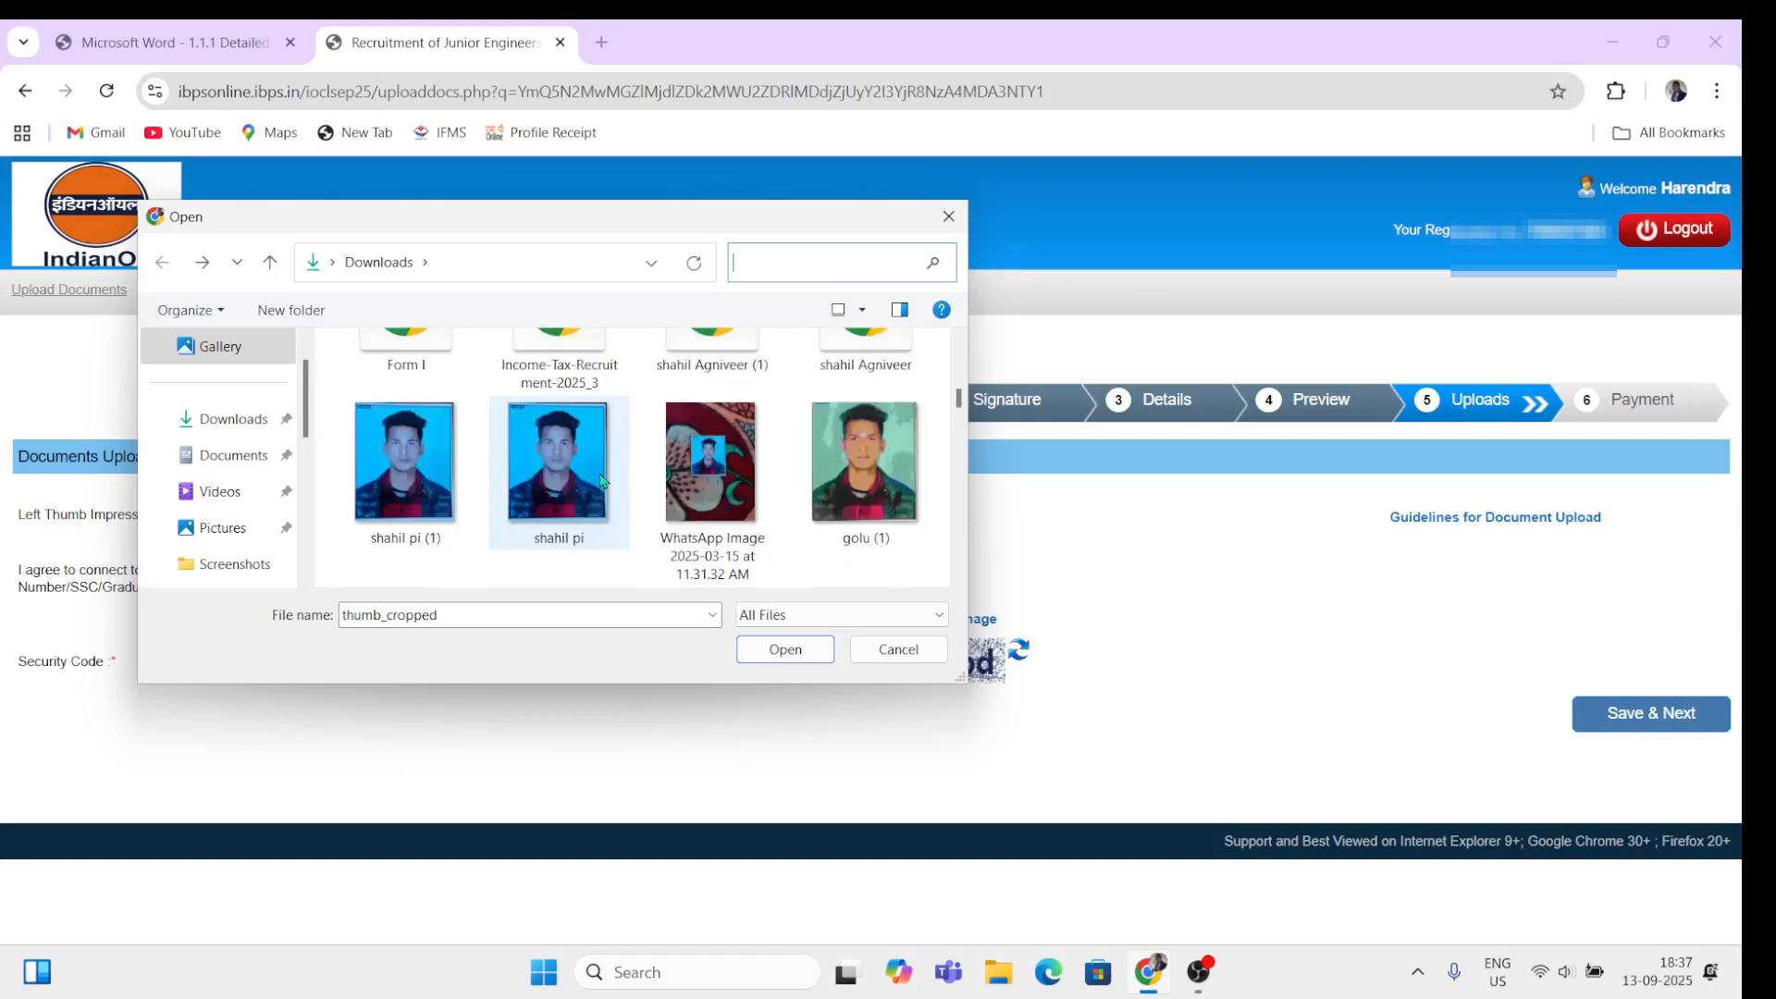
scroll(602, 480, down, 5)
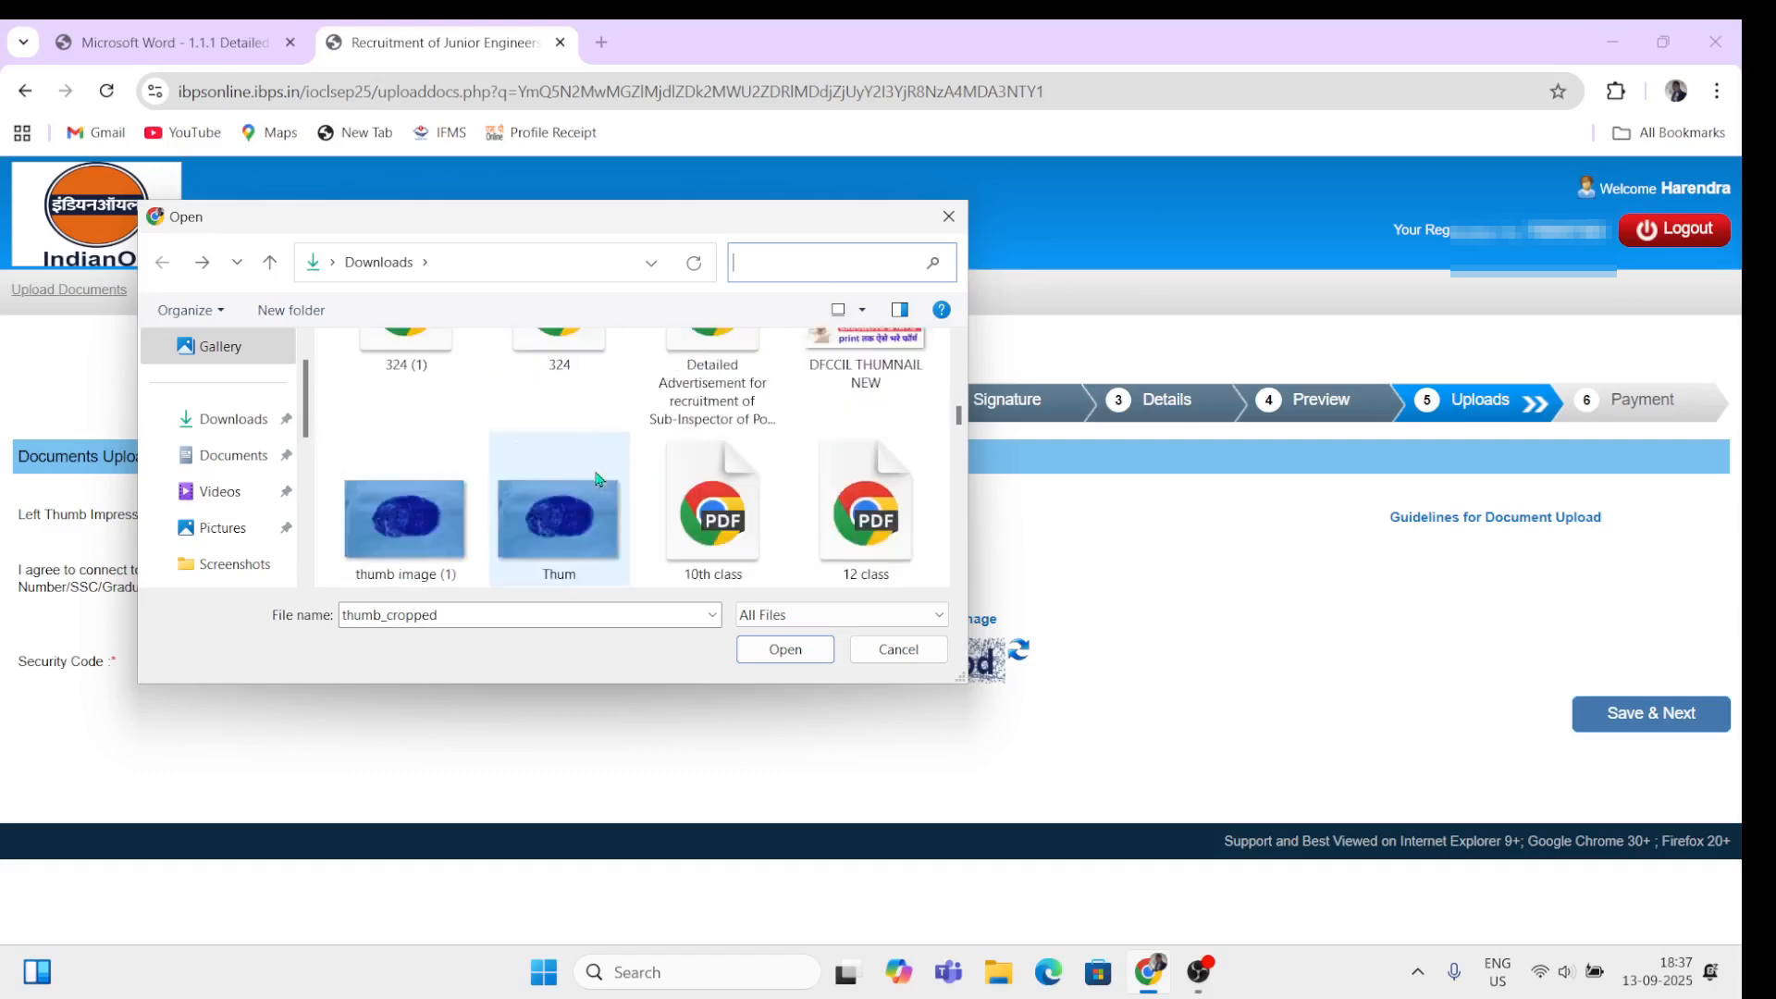
click(573, 525)
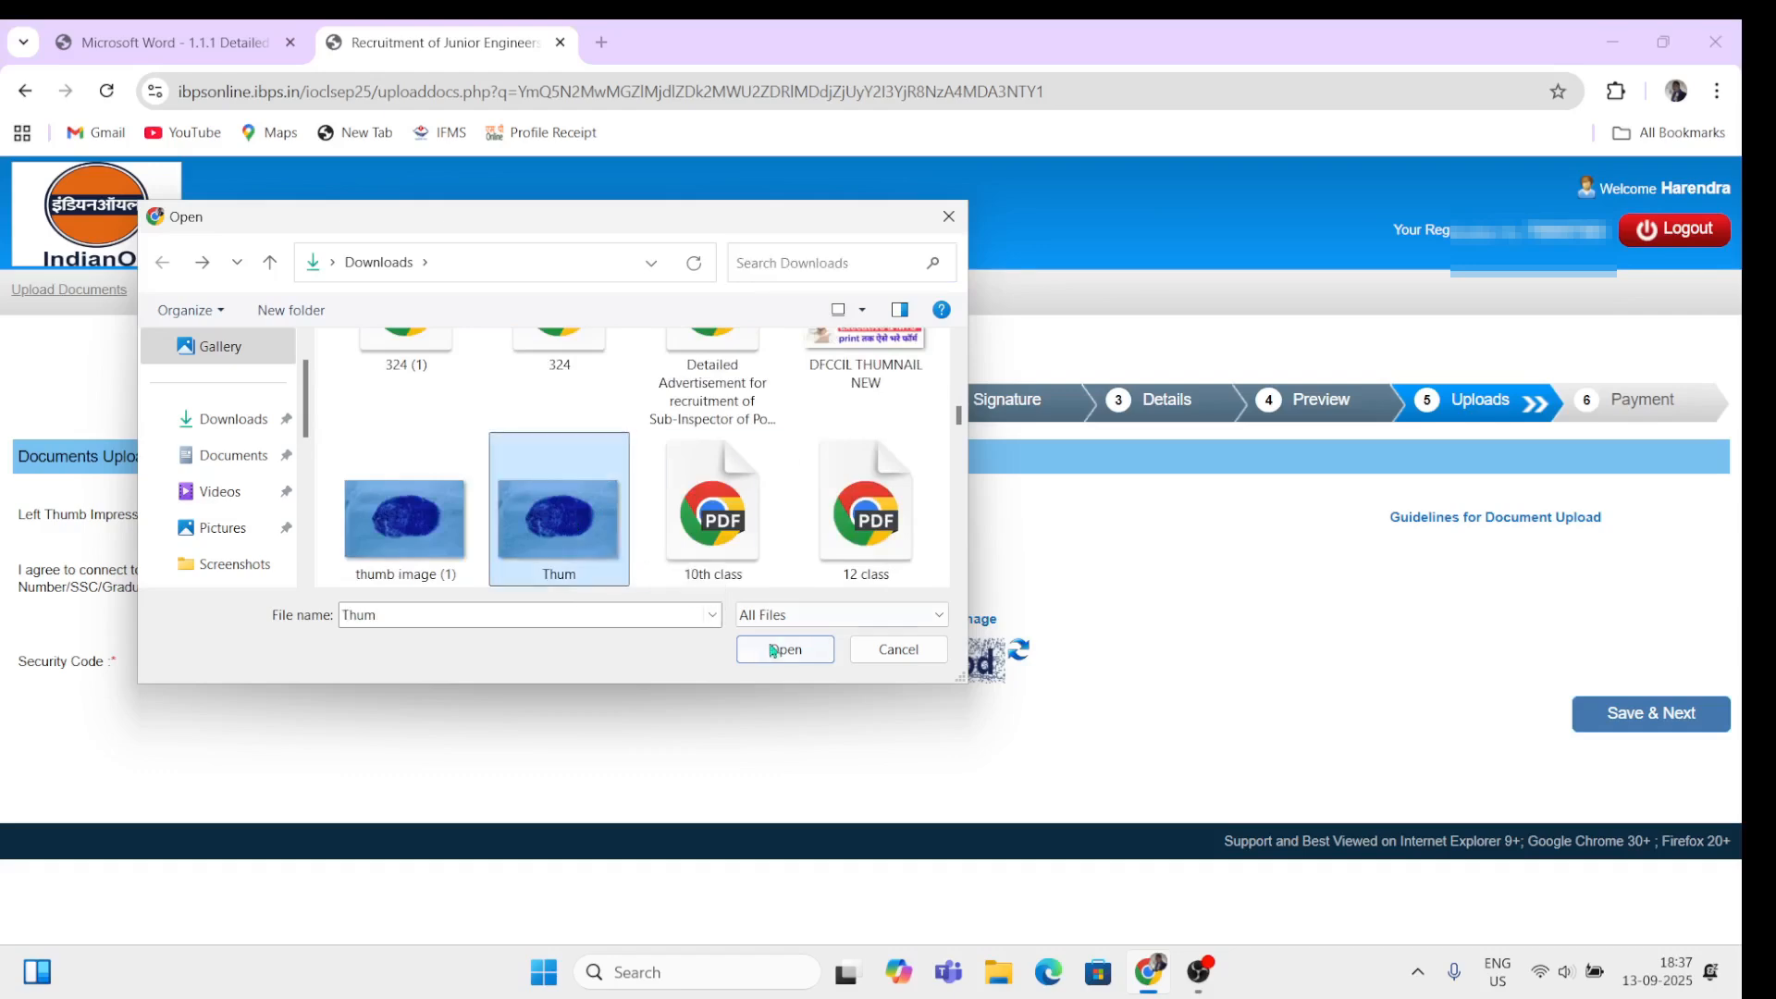
click(780, 650)
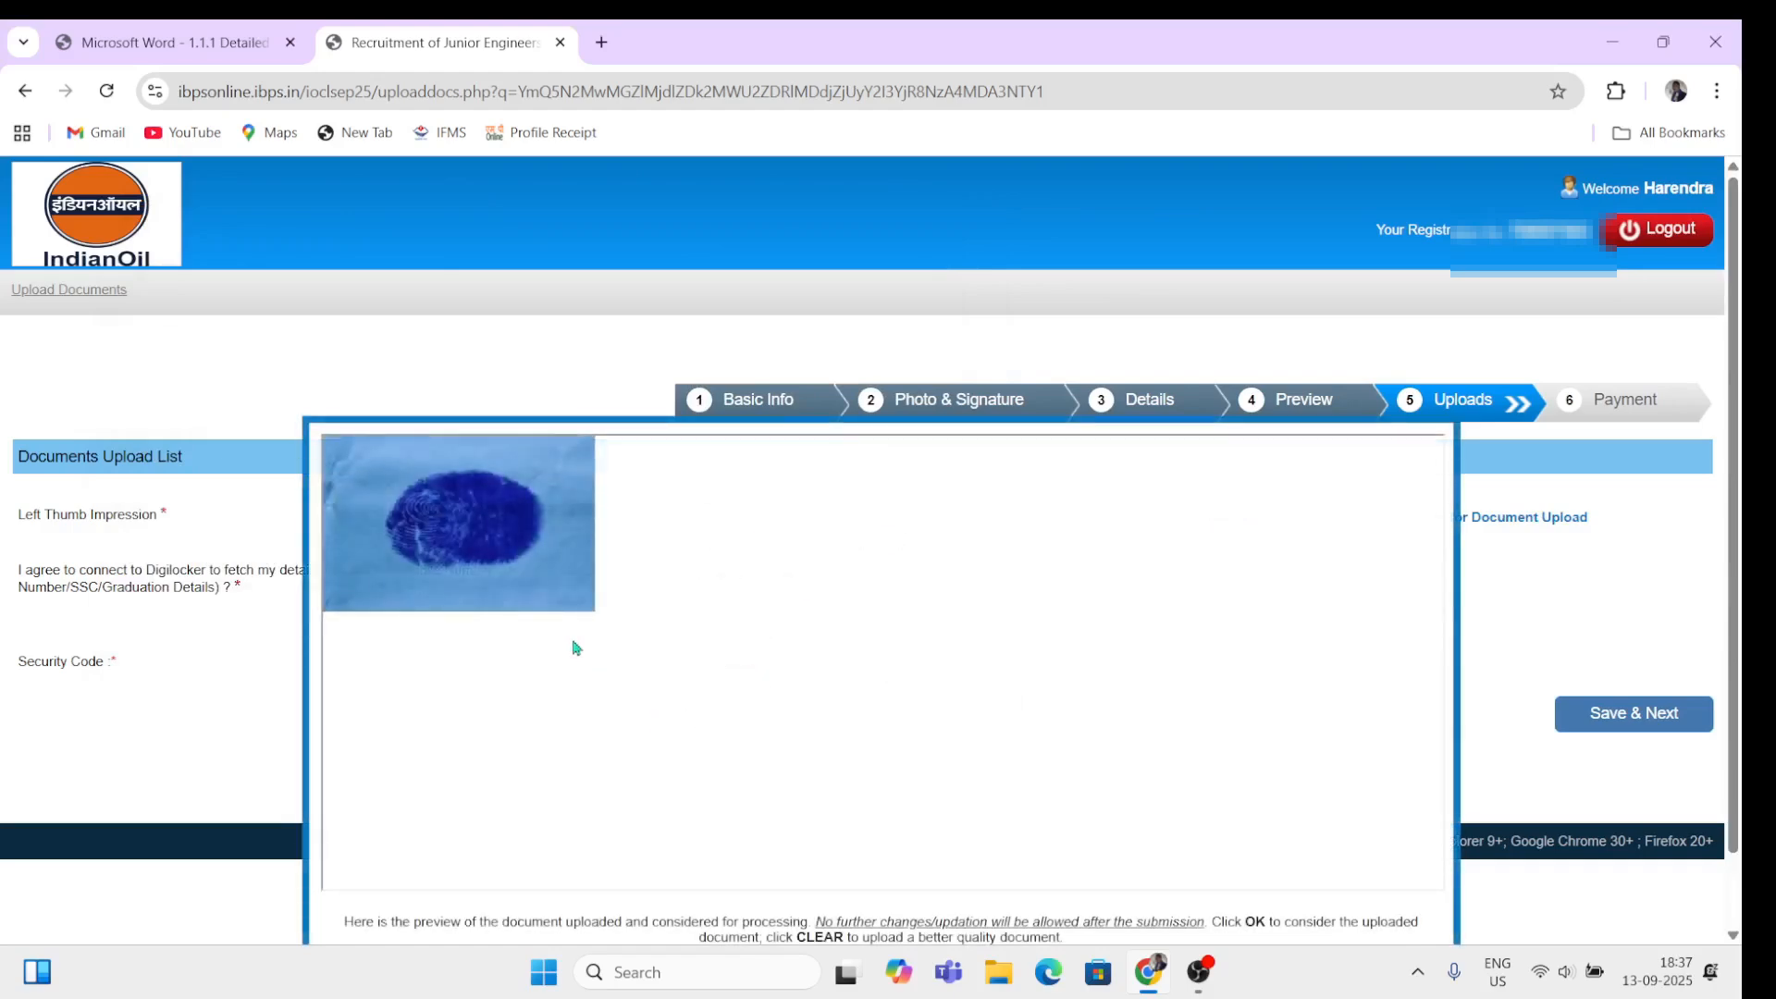
scroll(714, 694, down, 1)
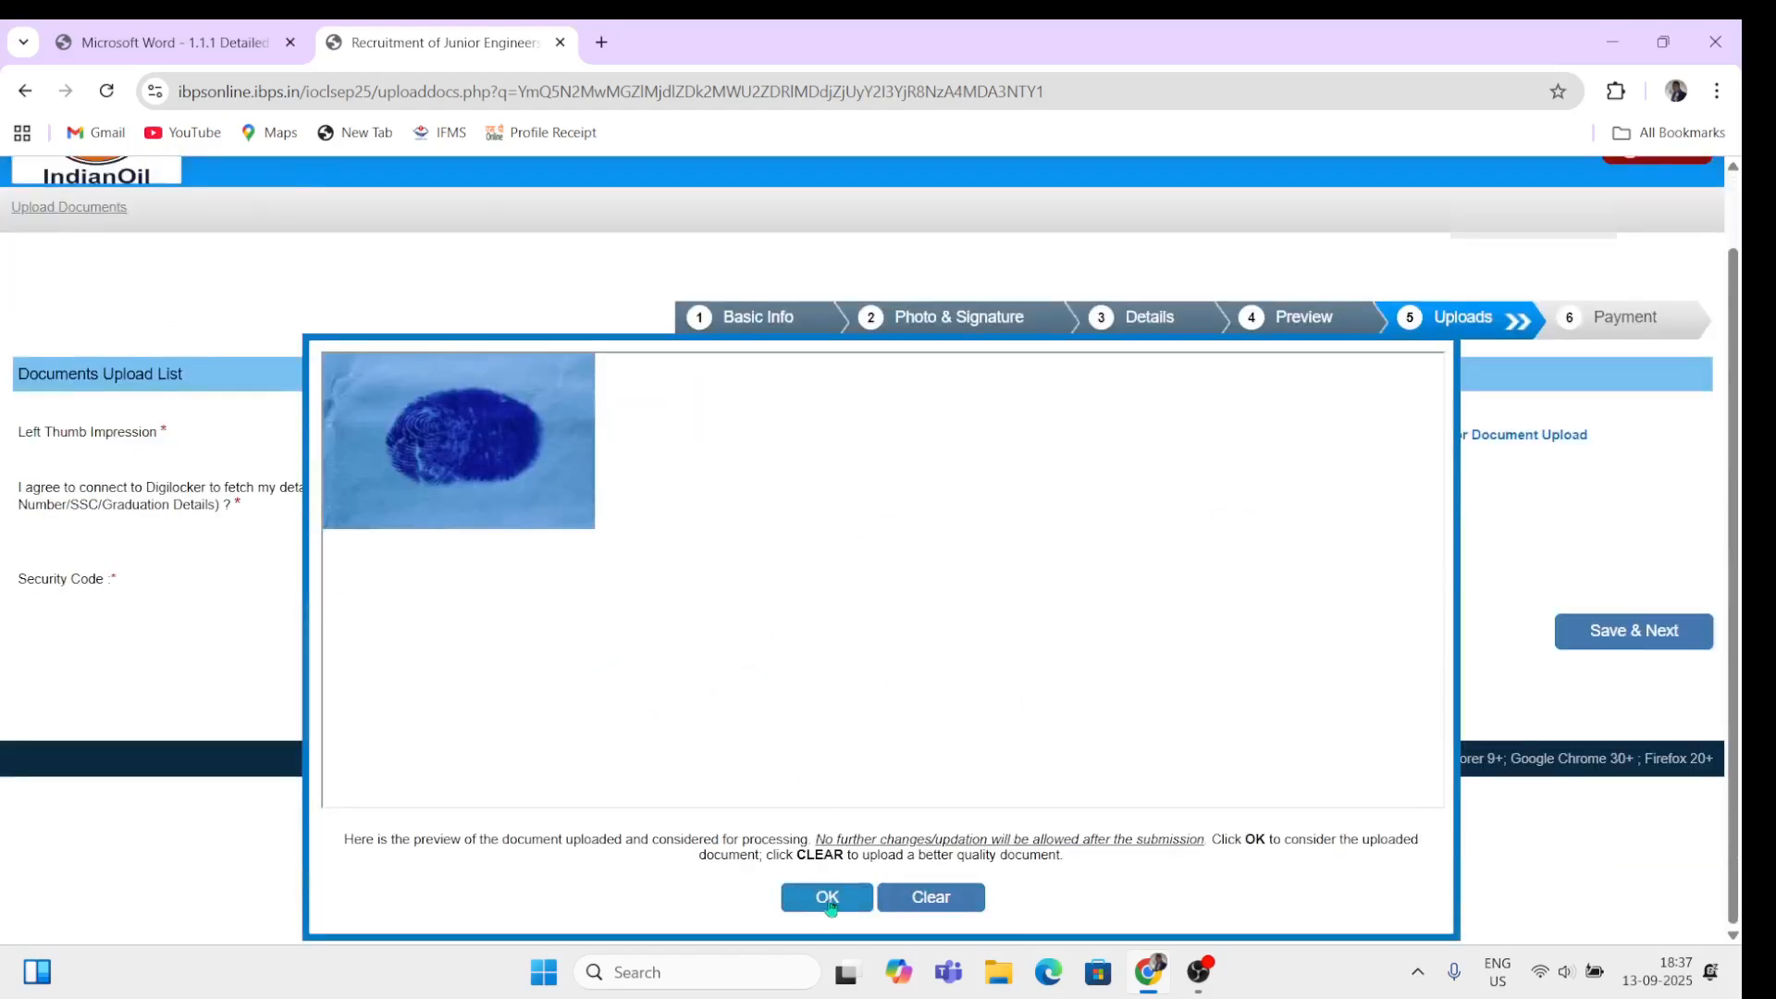
Step: Accept the Thum thumb impression preview, choose No for Digilocker, and begin the security code
click(828, 898)
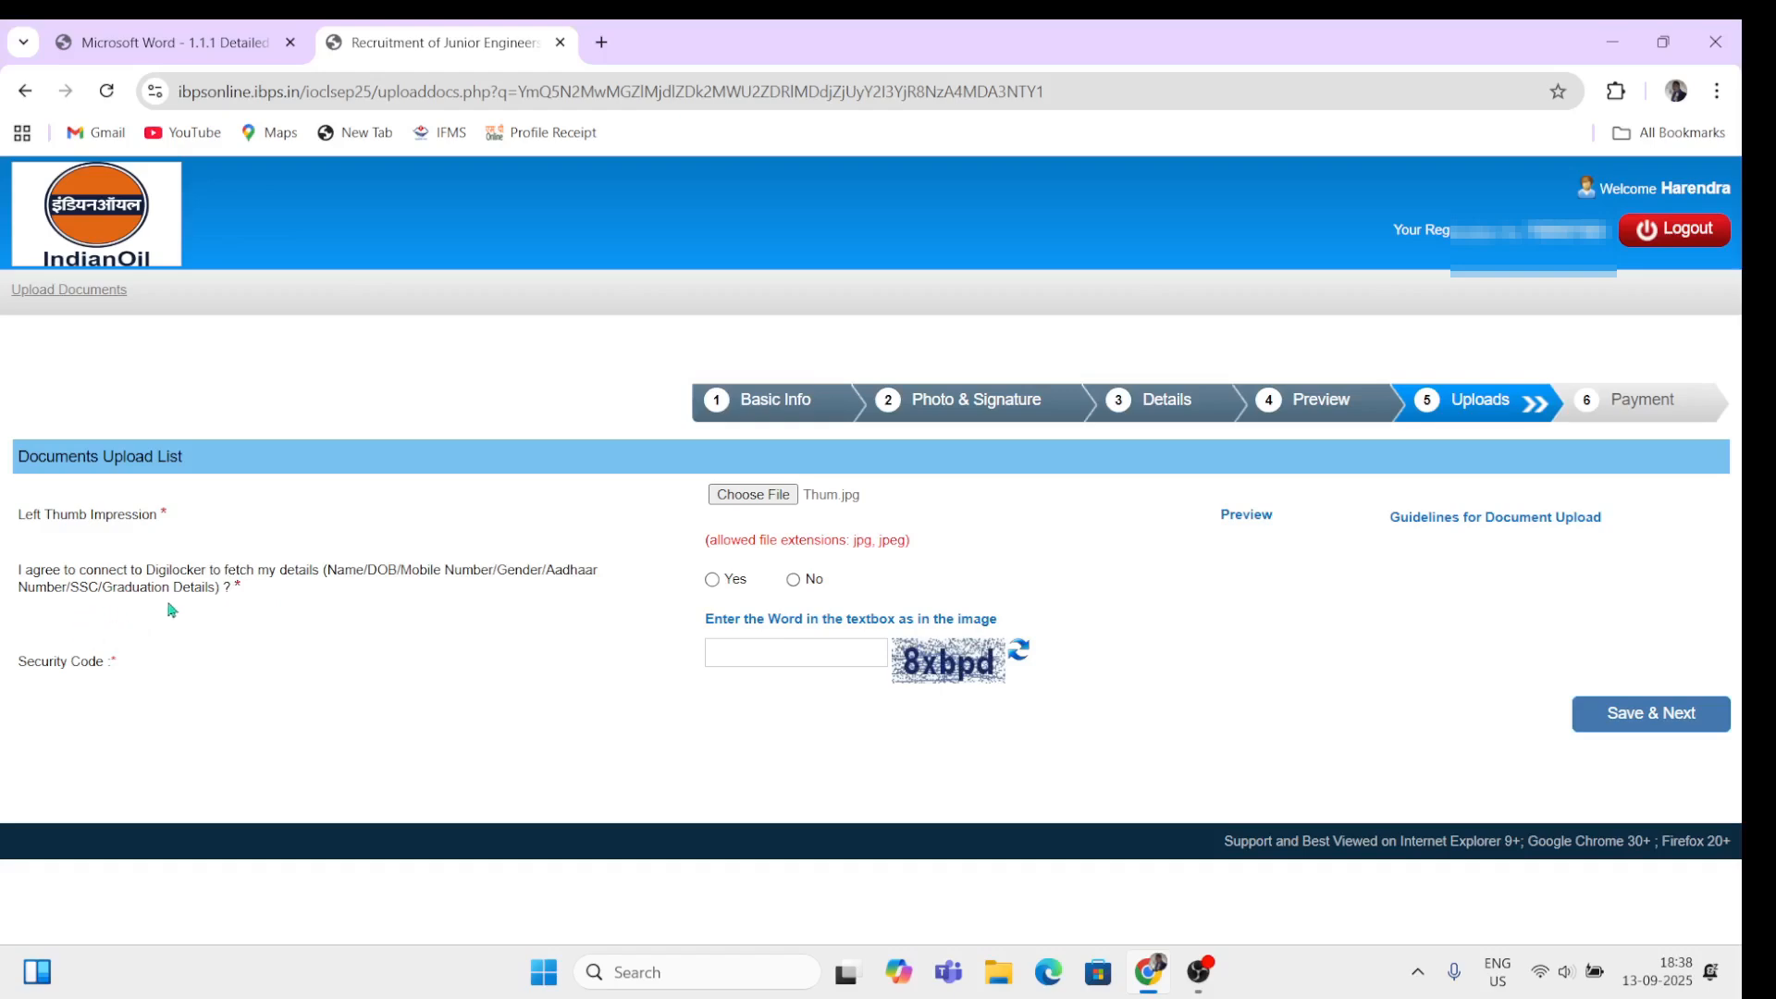
click(794, 580)
click(771, 647)
Step: Continue to payment, enter the security code and submit to reach BillDesk for ₹472.00
click(1628, 730)
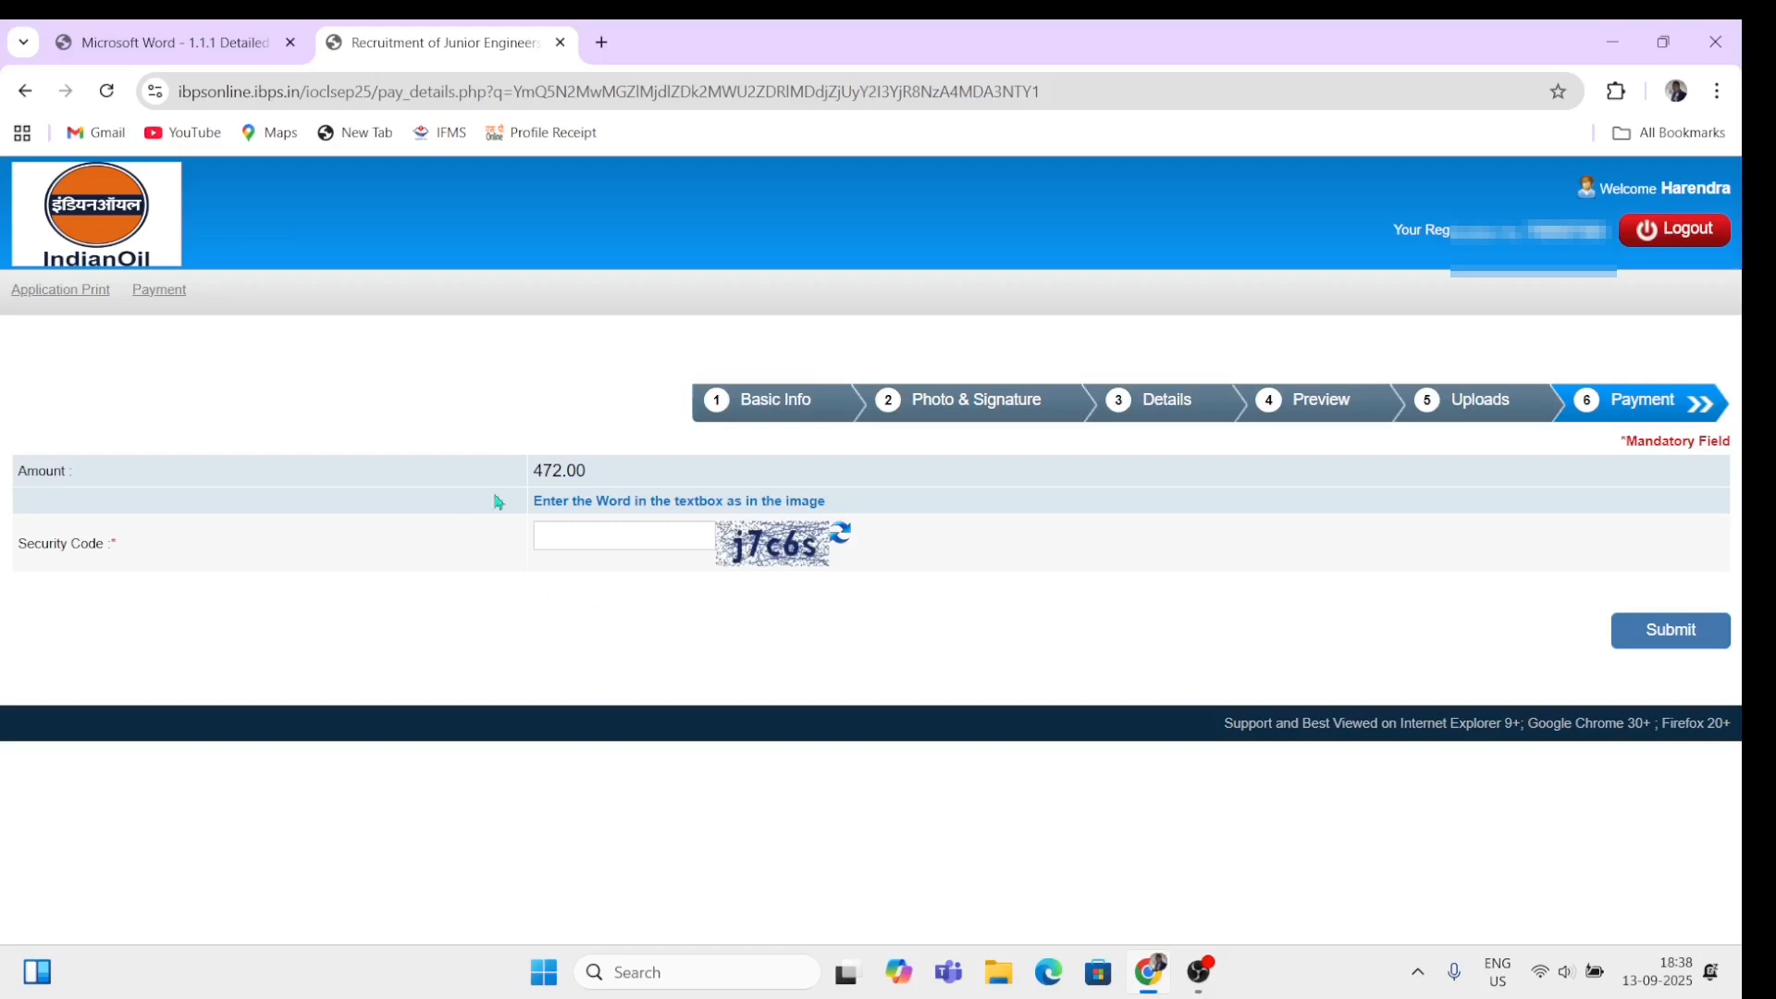
click(592, 538)
click(1686, 632)
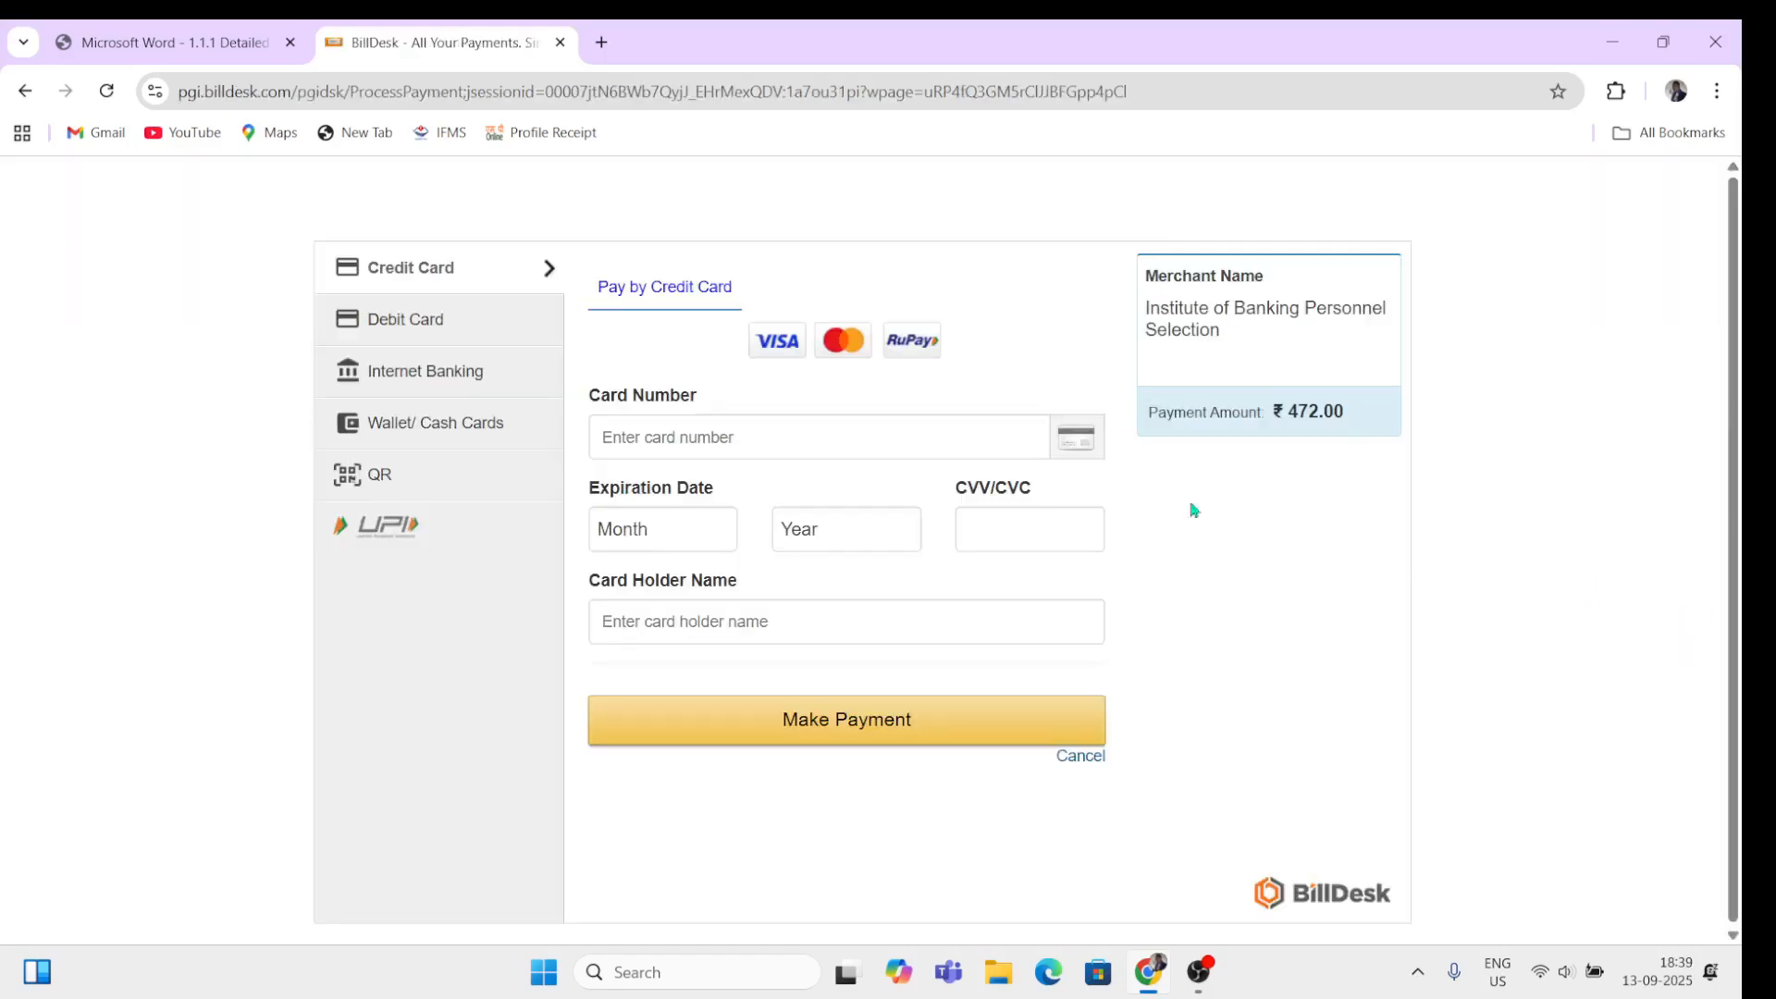